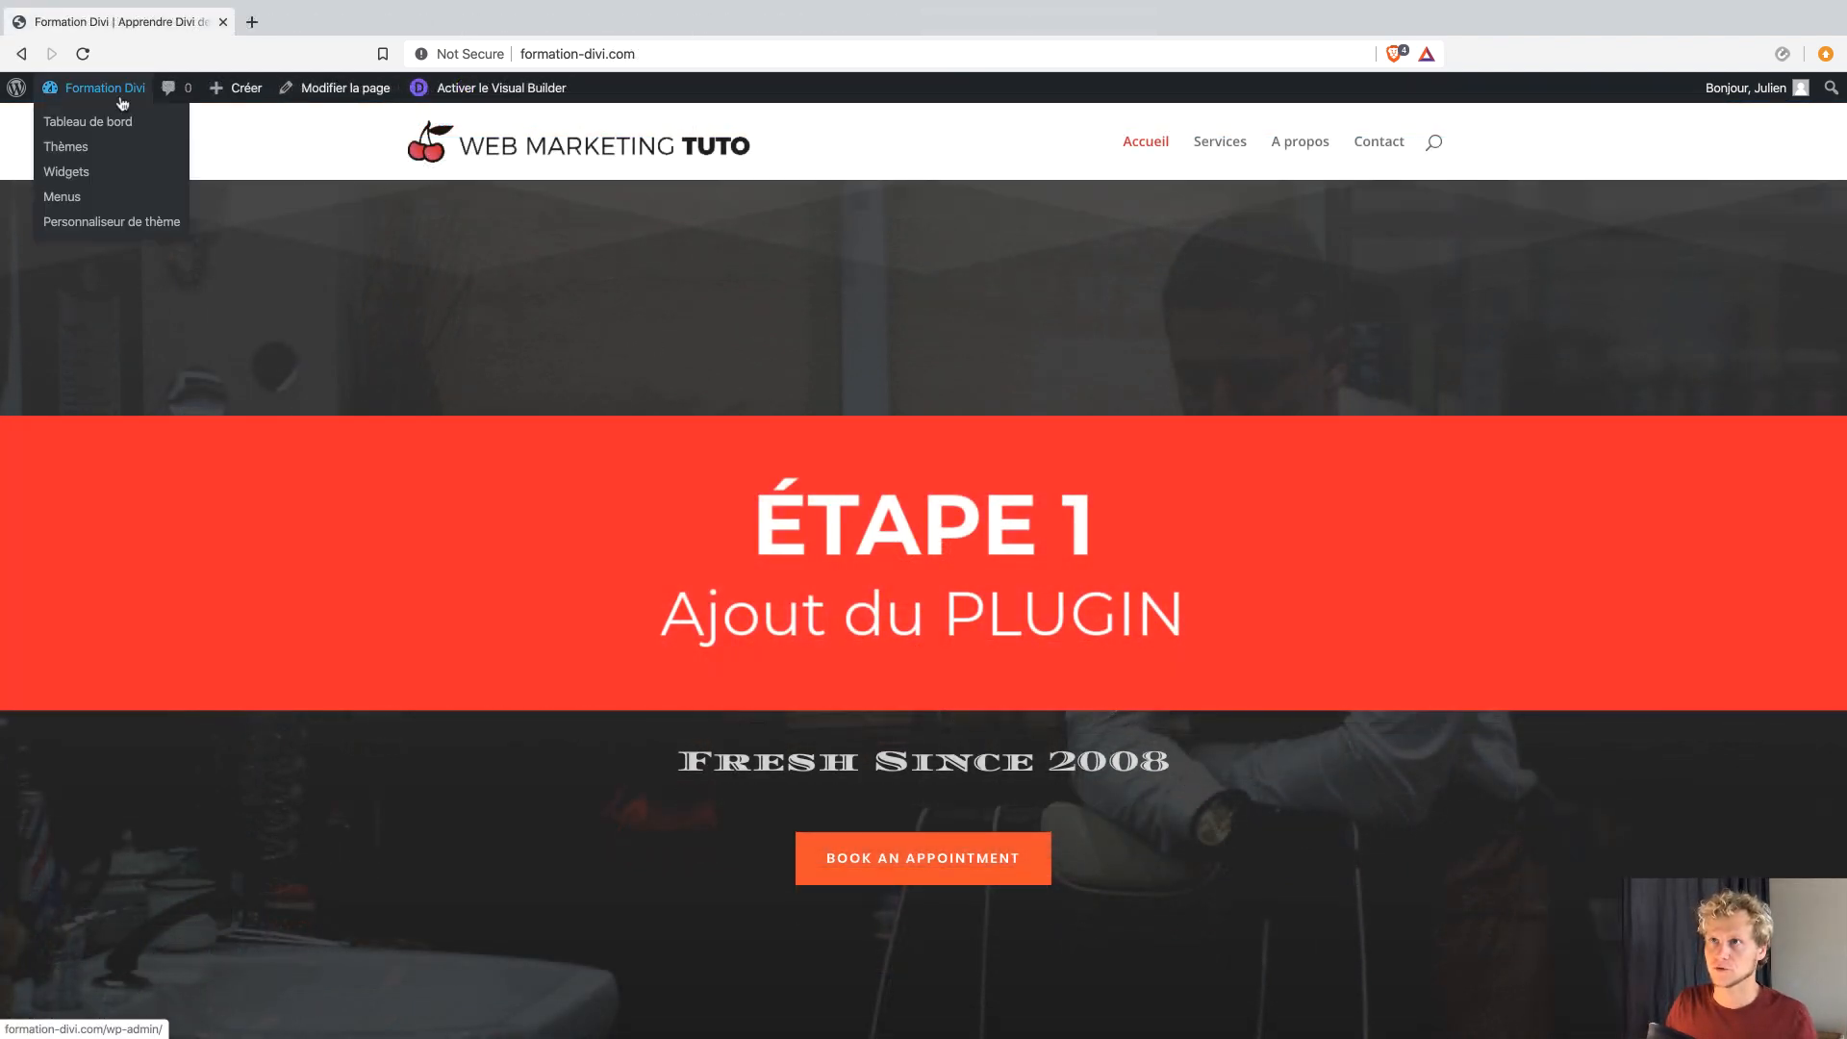
# Open the add-plugins page in the WordPress admin and search for "gdpr cookie".
pyautogui.click(123, 117)
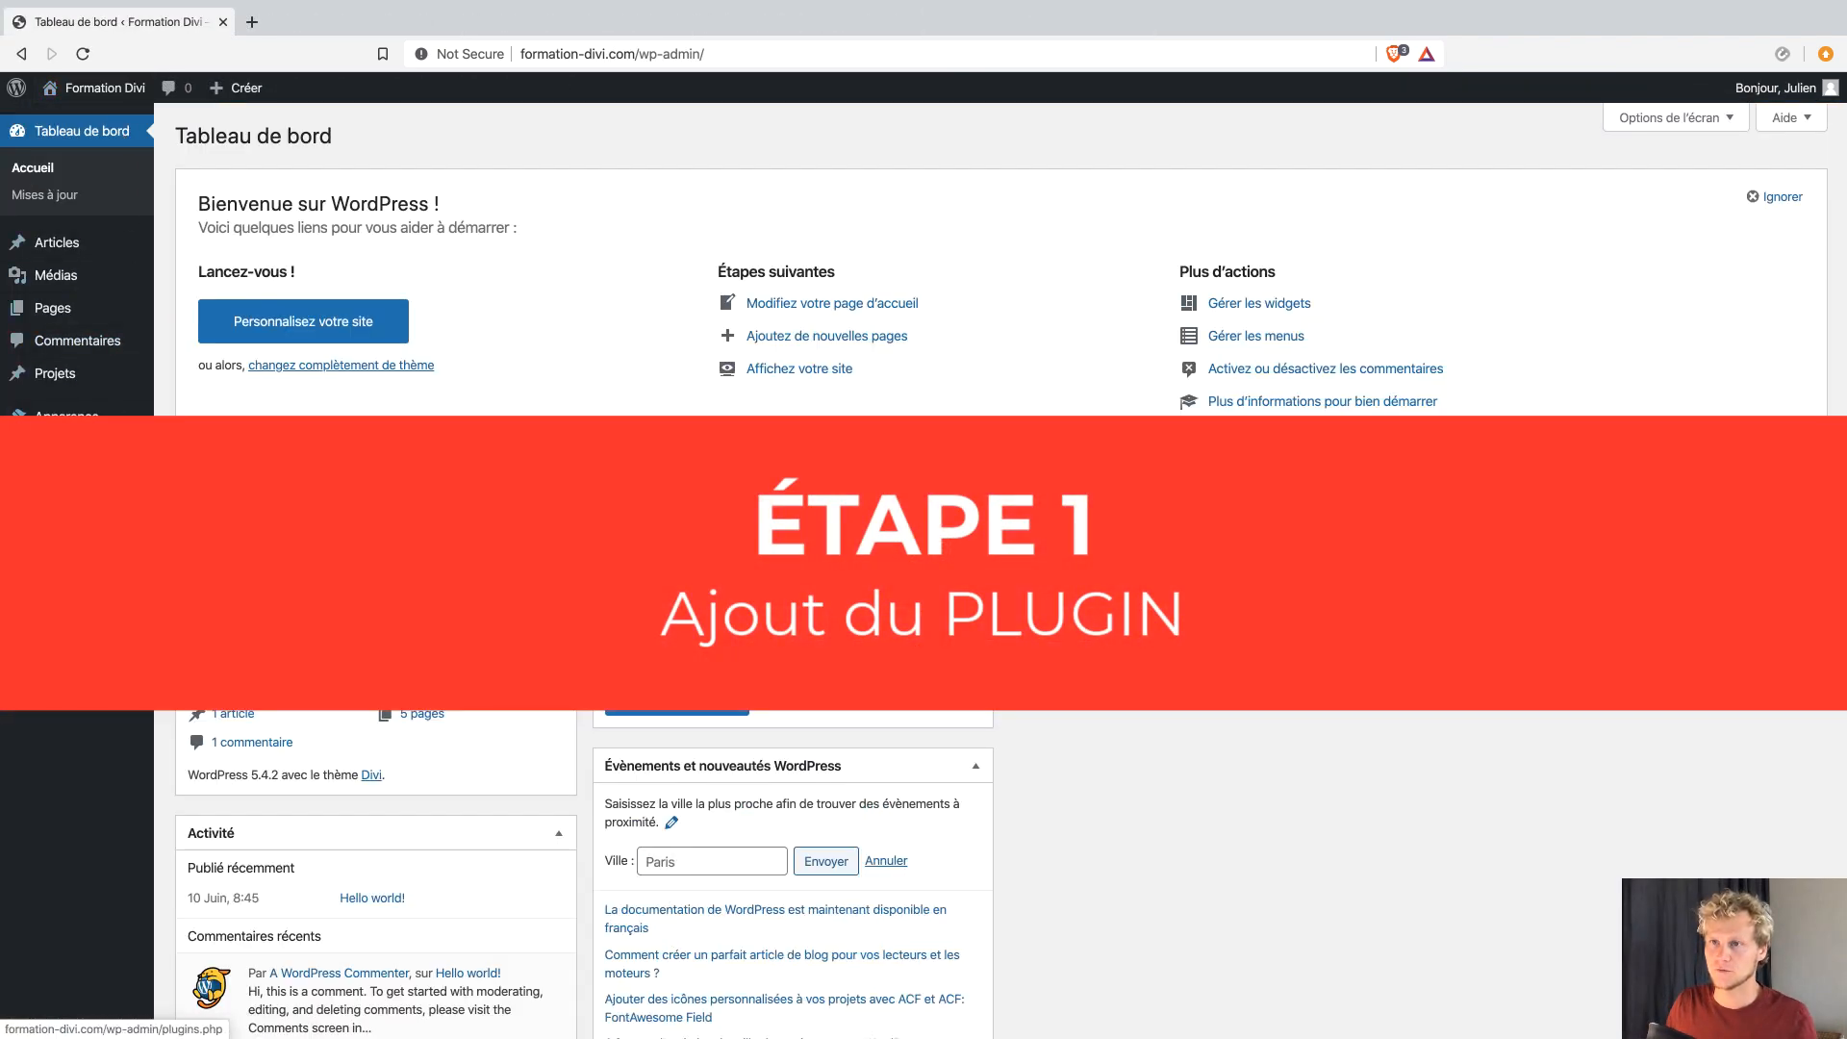
pyautogui.click(184, 479)
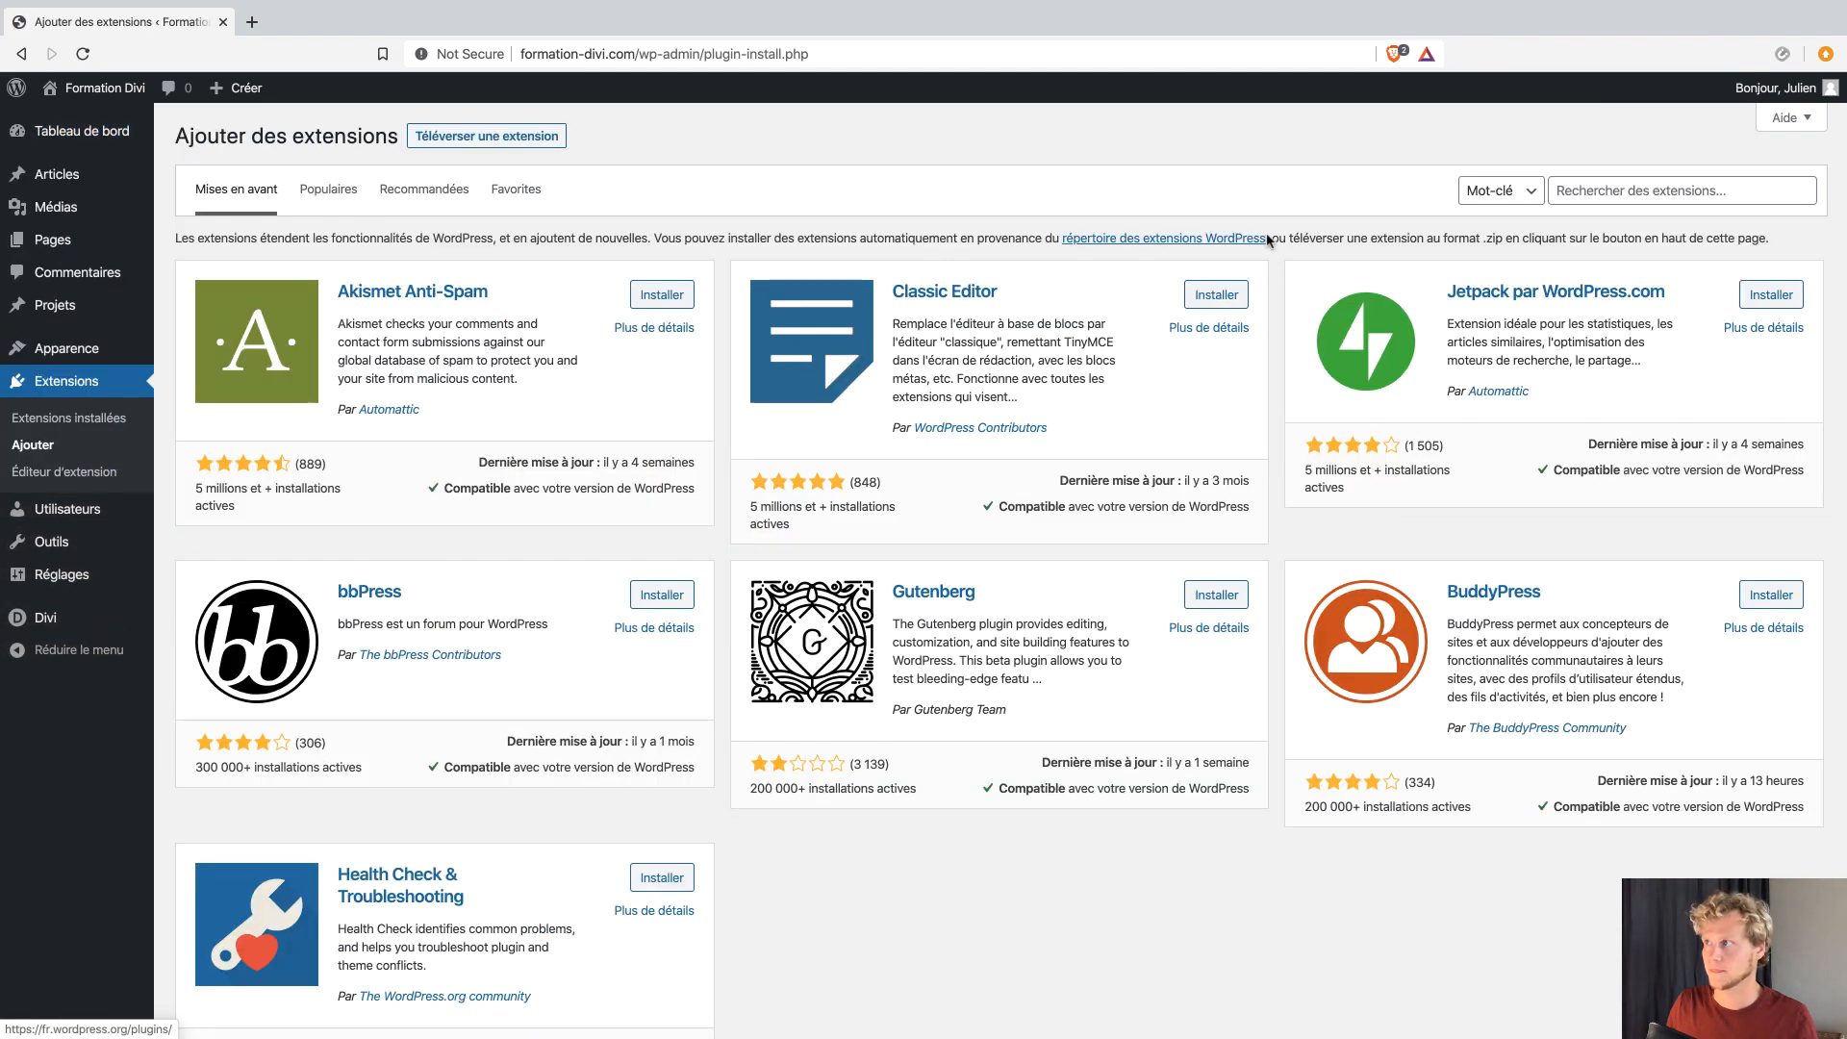
pyautogui.click(1570, 185)
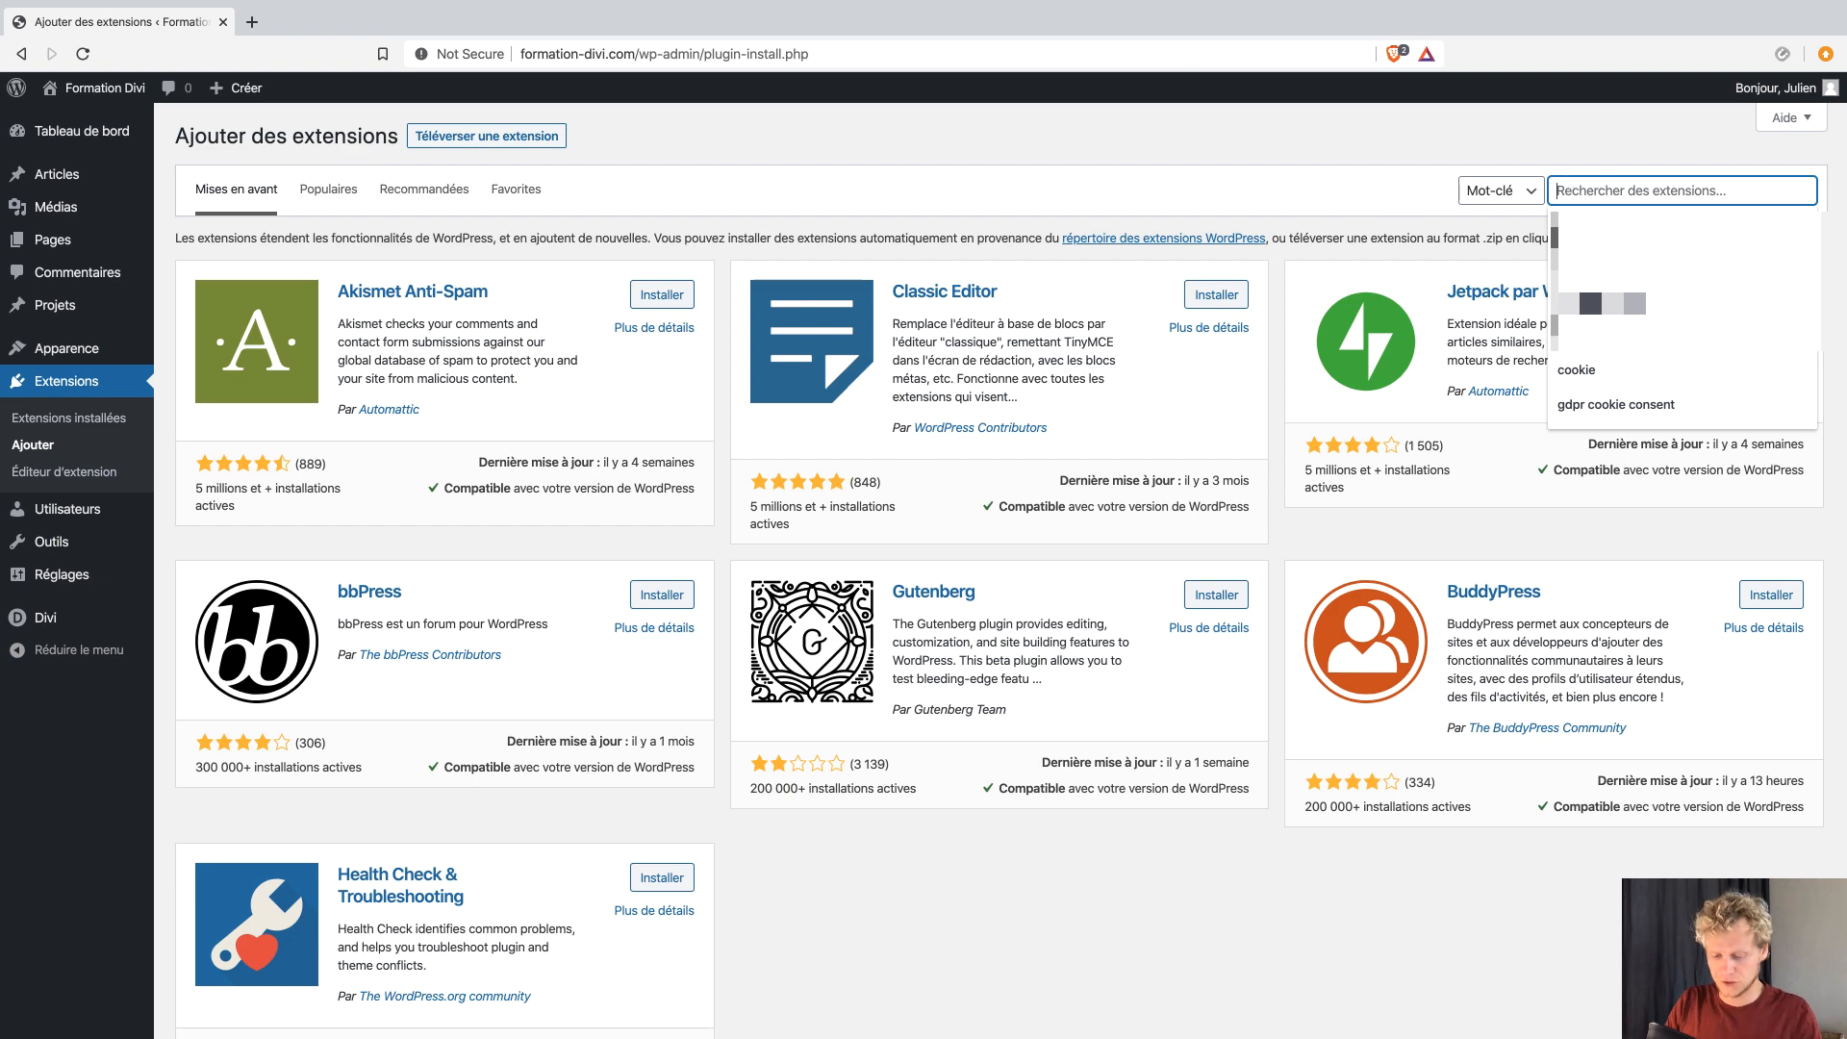
pyautogui.write('gdpr cookie')
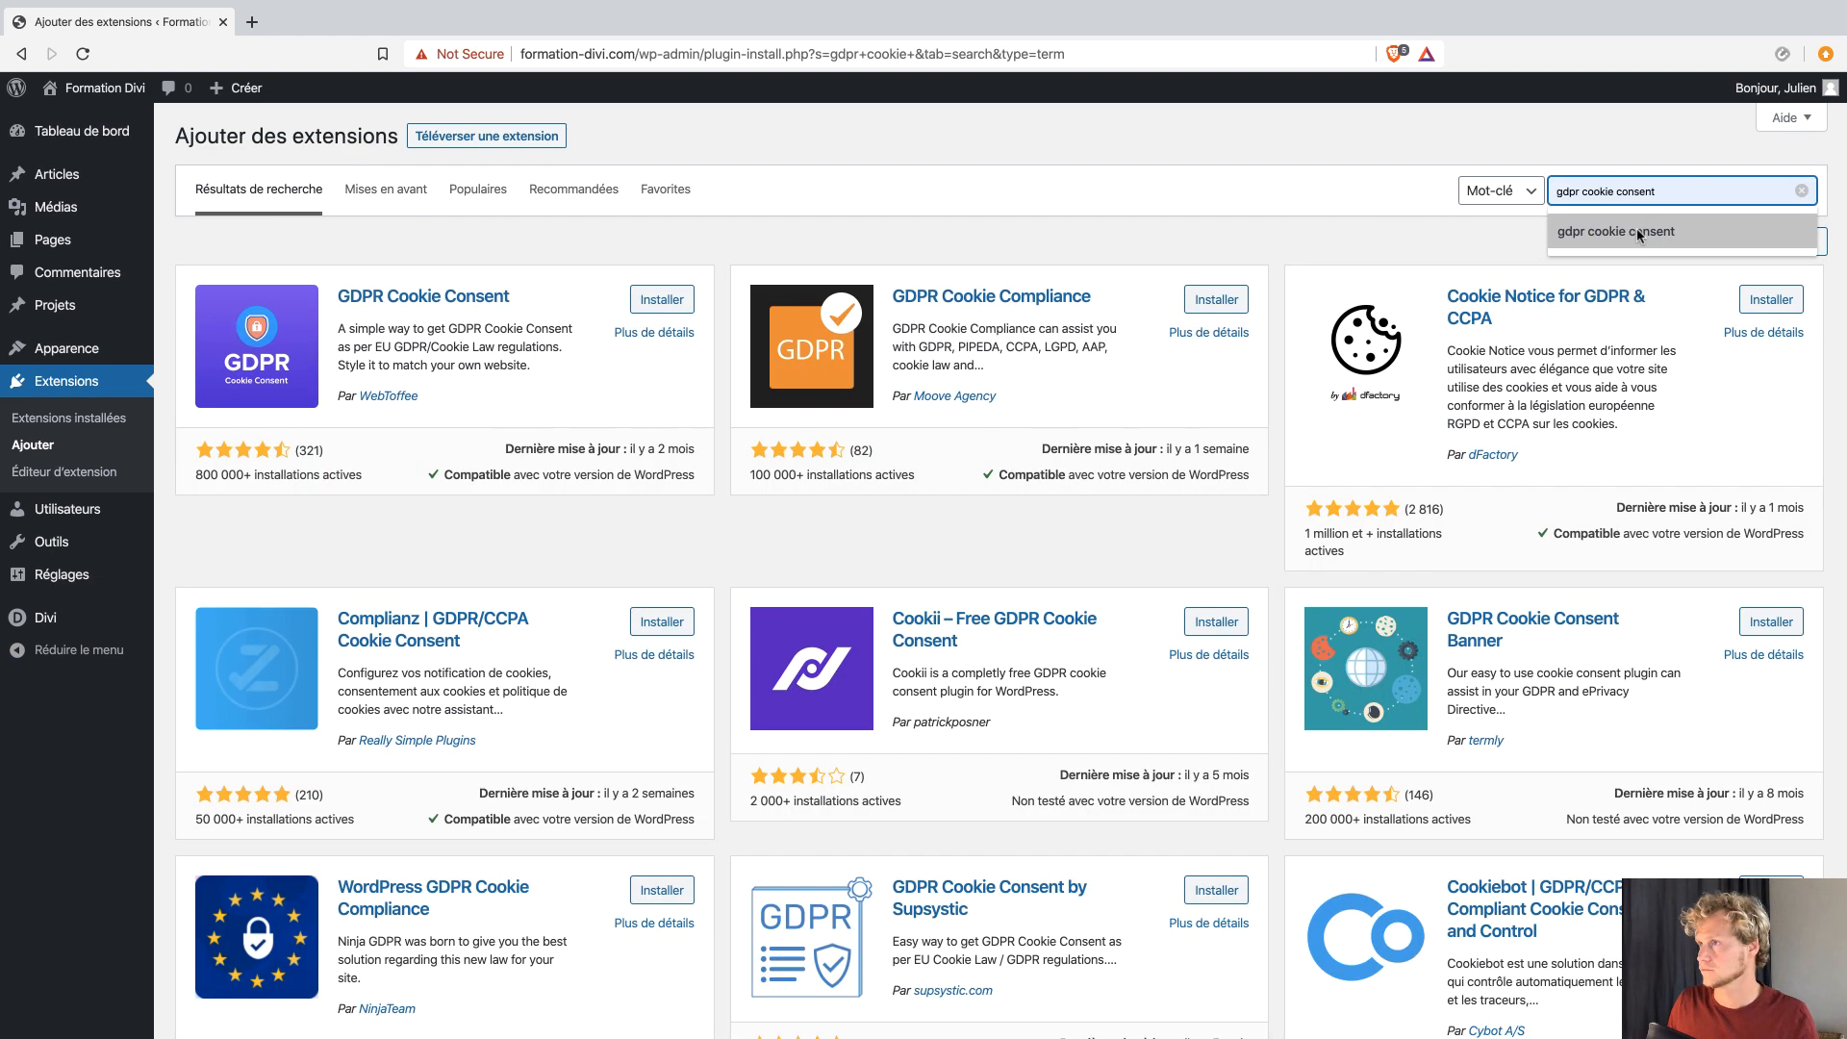
# Install and activate the GDPR Cookie Consent plugin by WebToffee and open its settings.
pyautogui.click(453, 284)
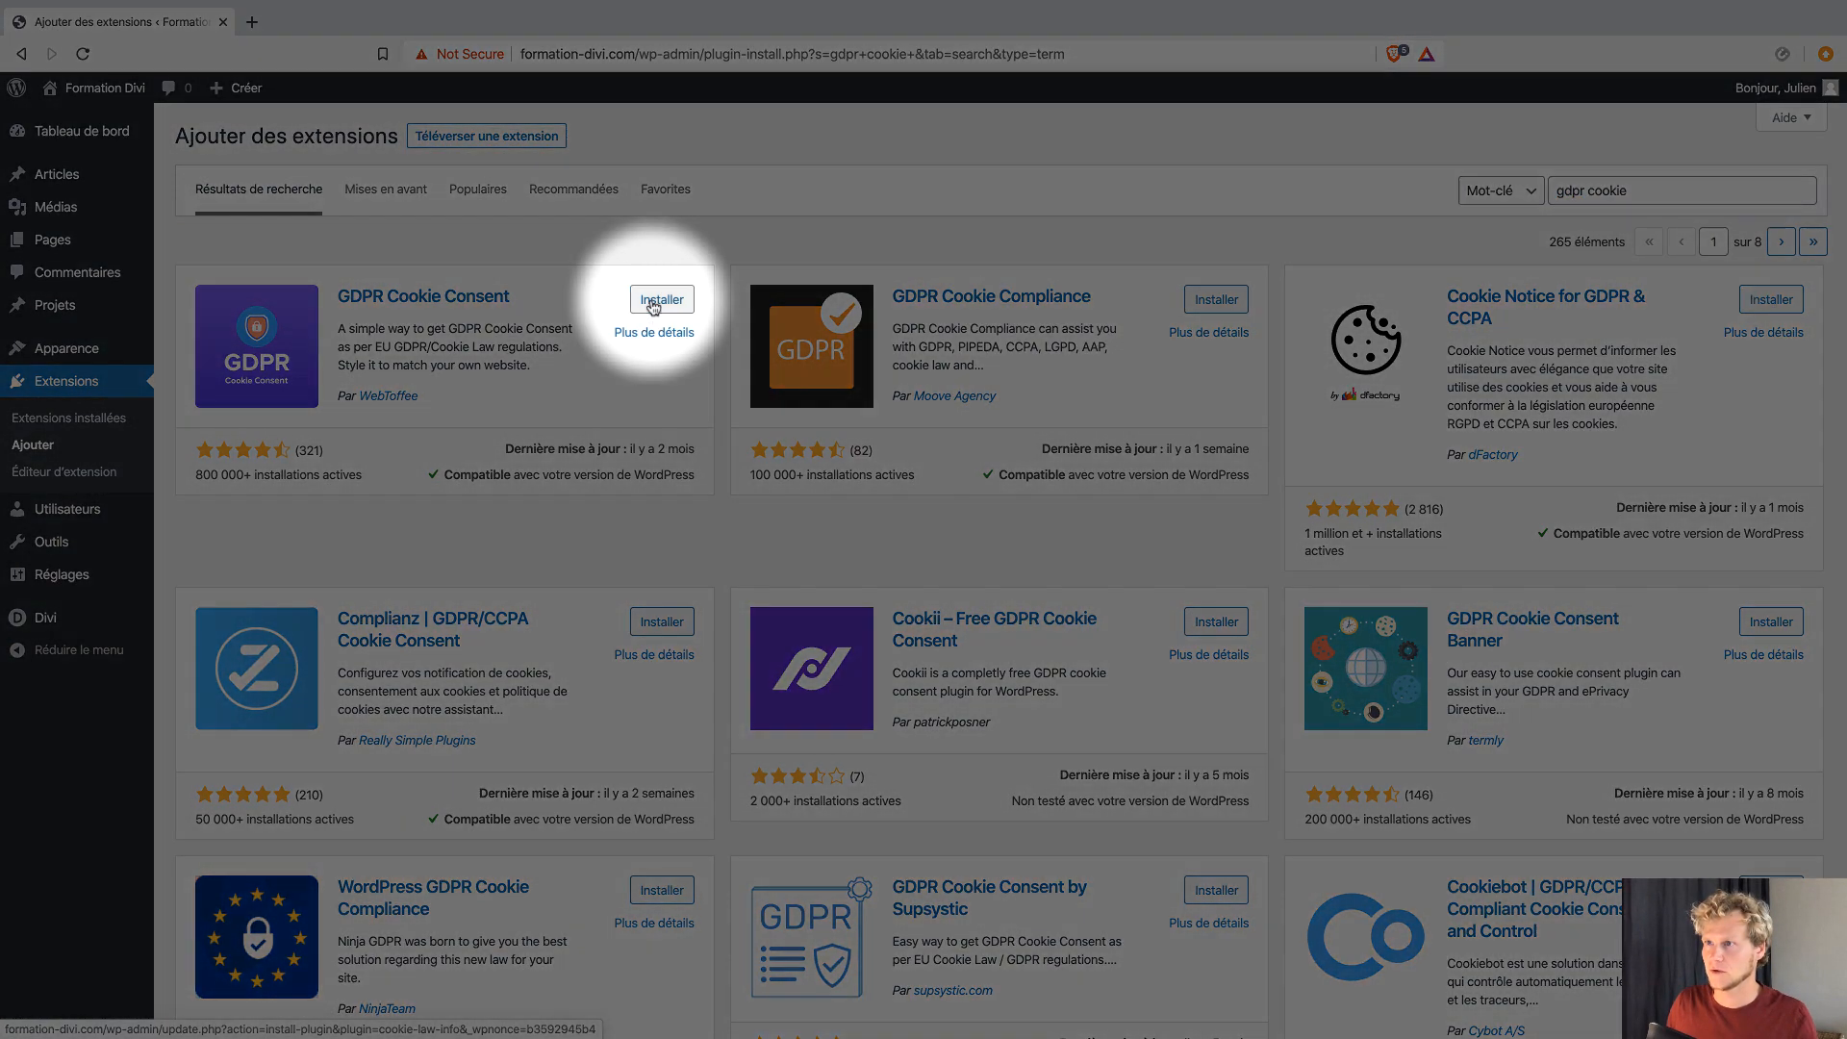
pyautogui.click(654, 304)
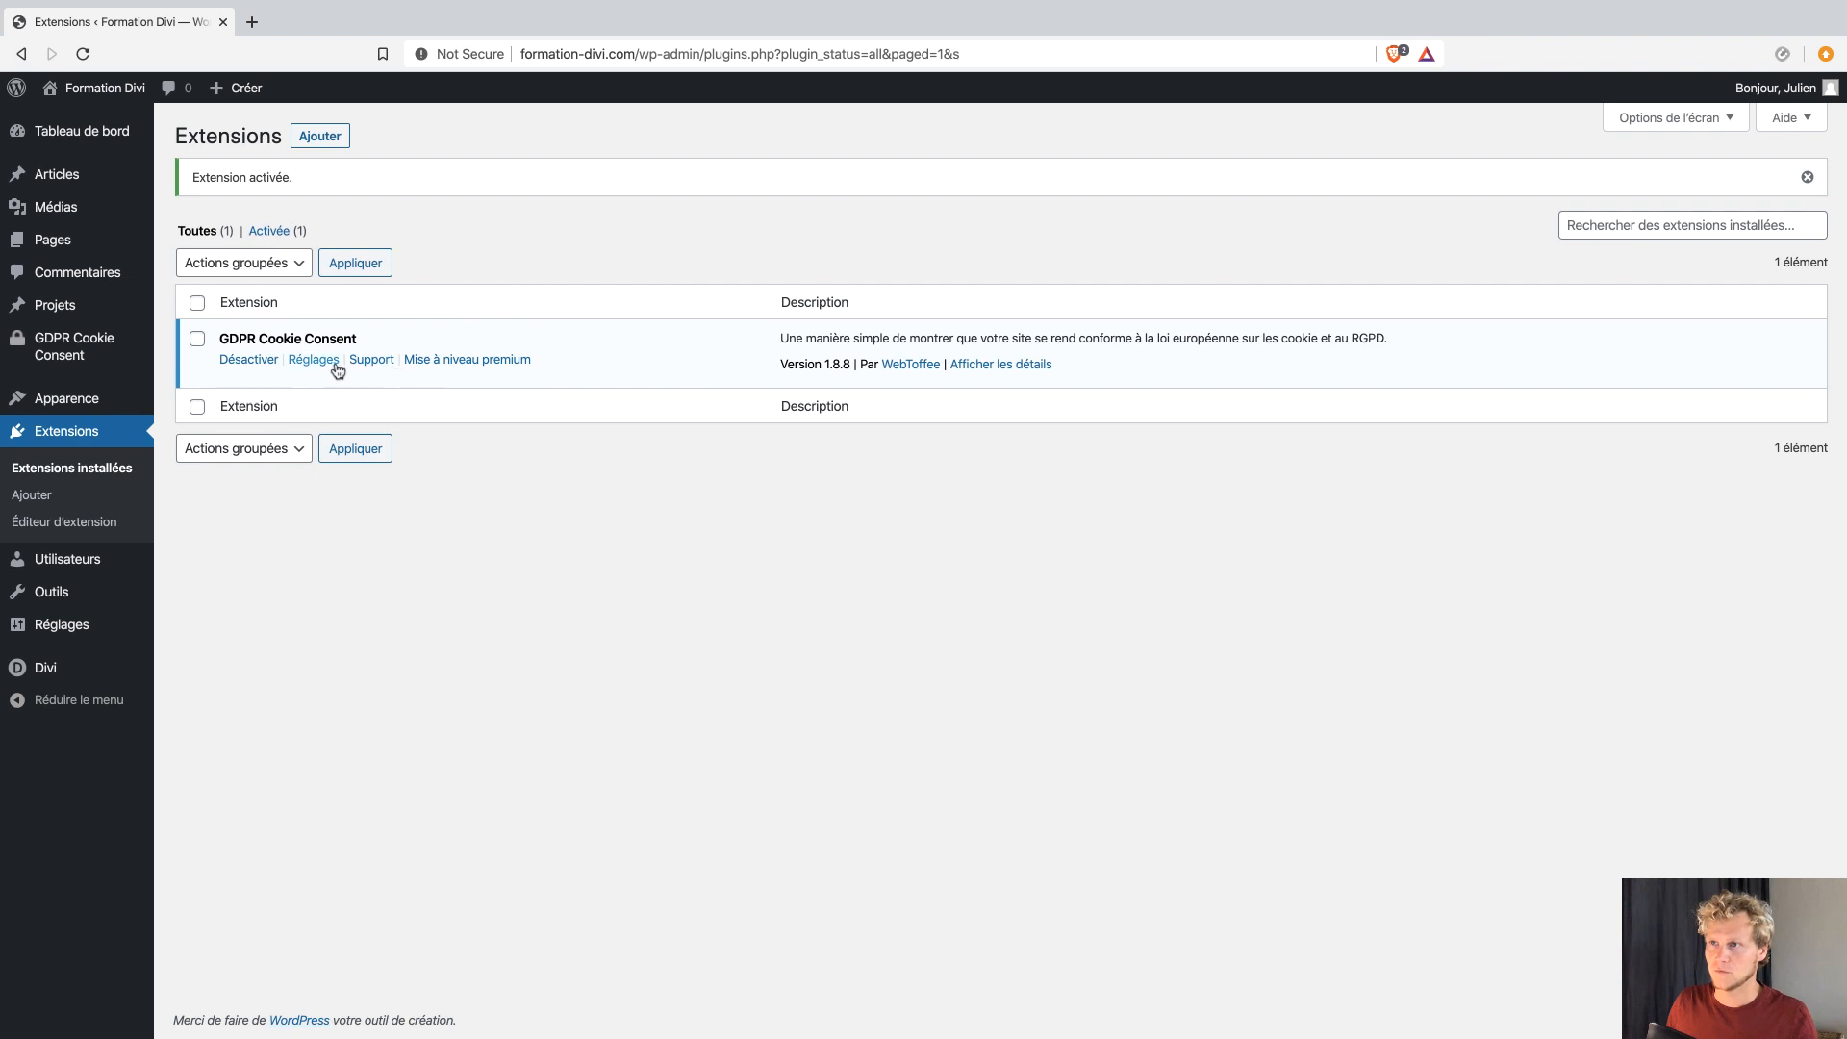
pyautogui.click(324, 366)
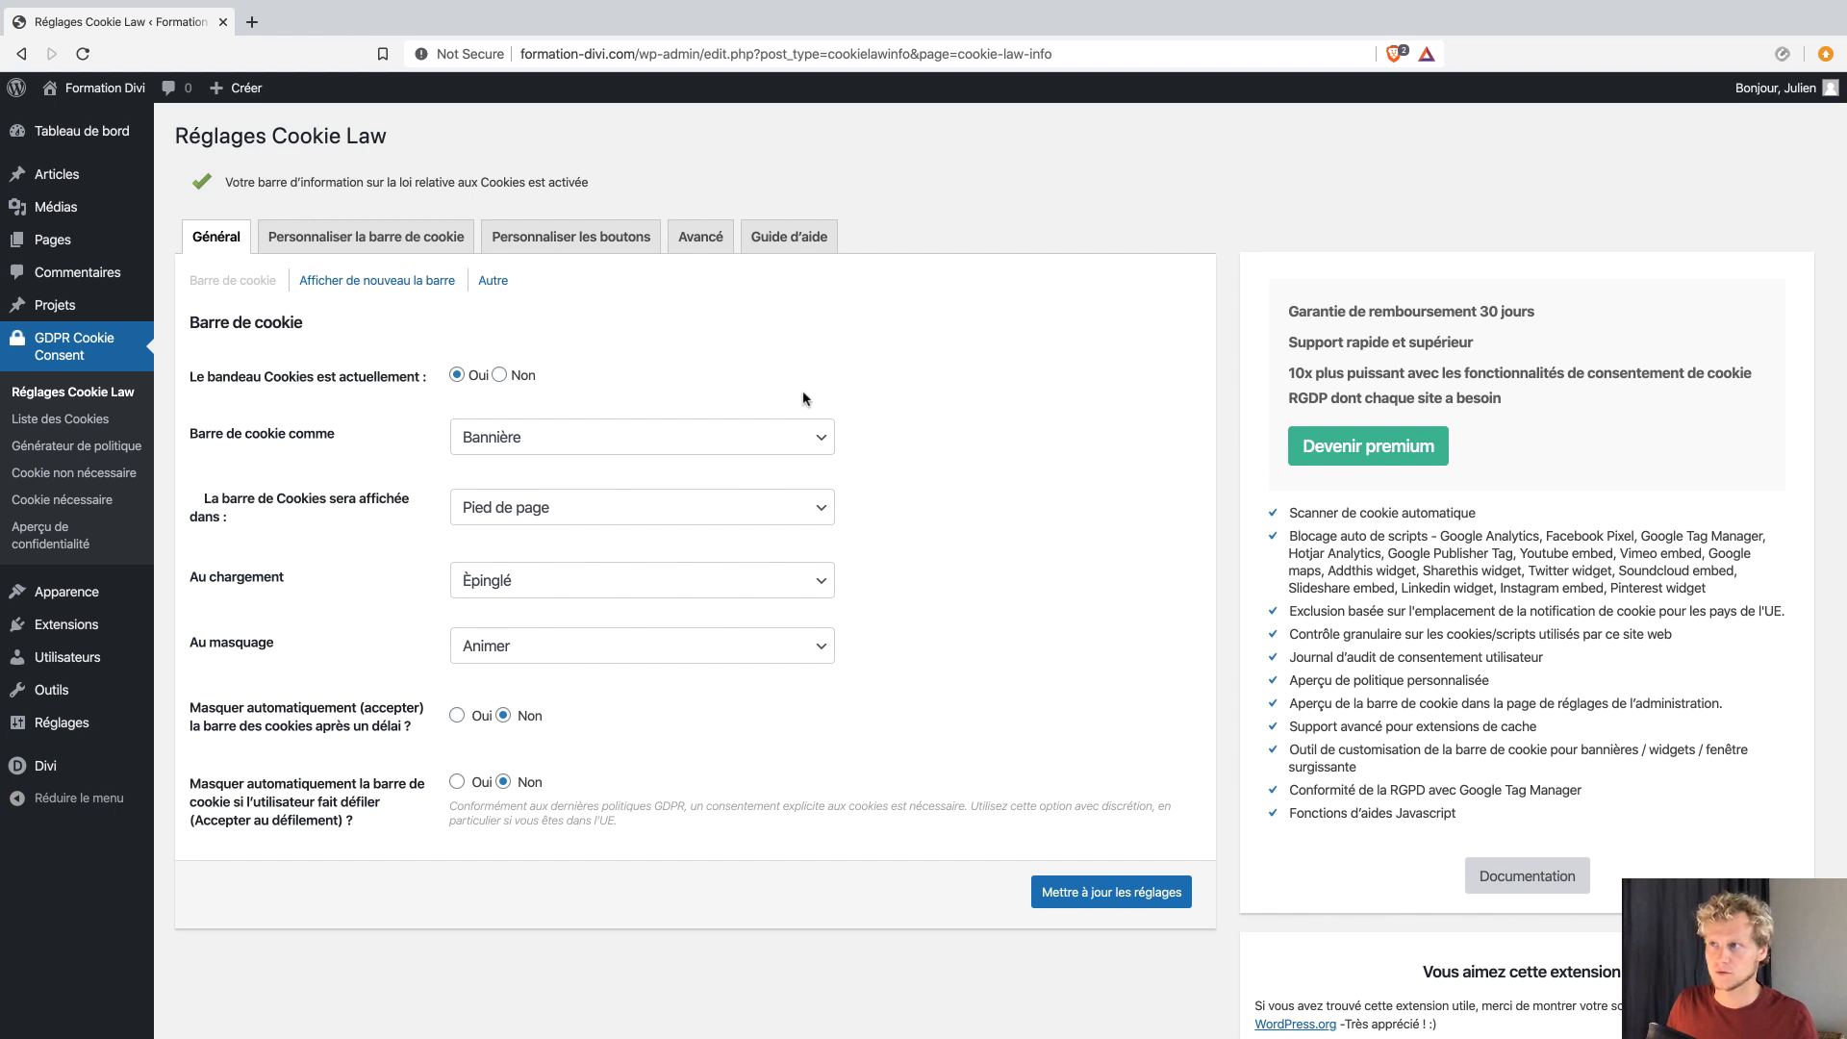
pyautogui.click(624, 435)
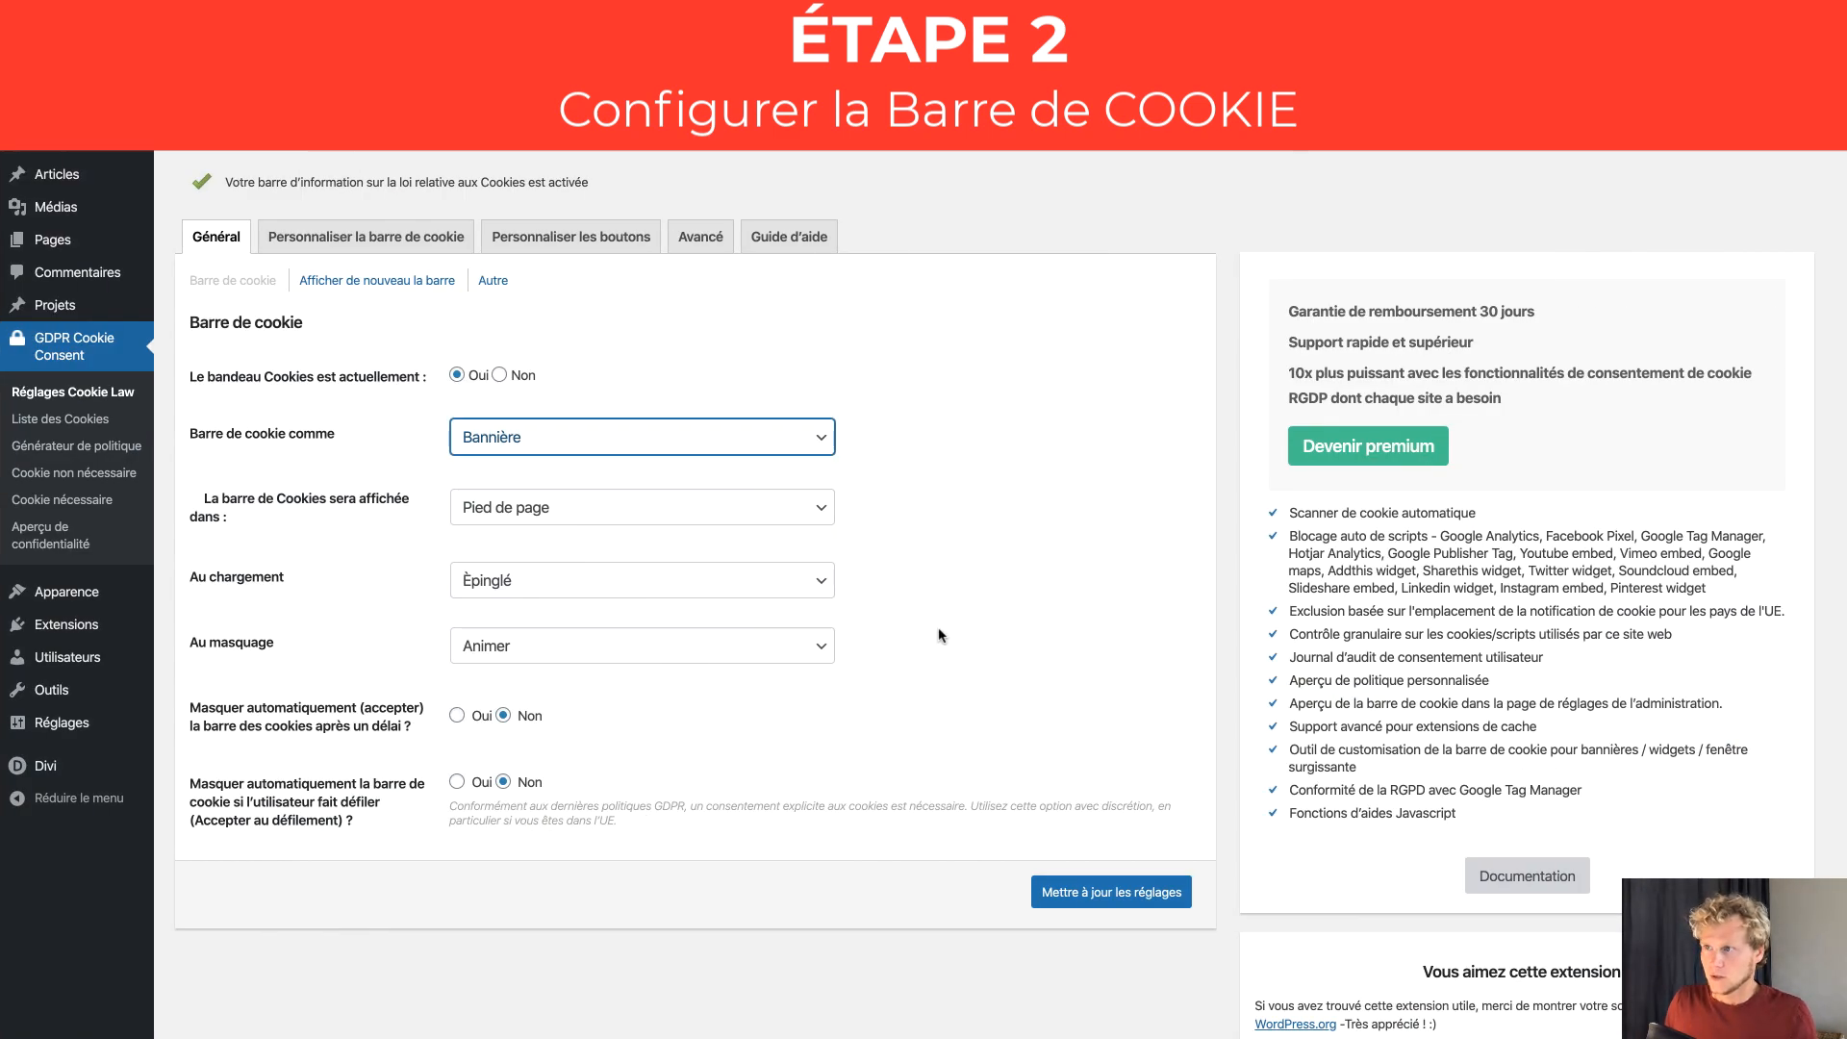
pyautogui.click(566, 513)
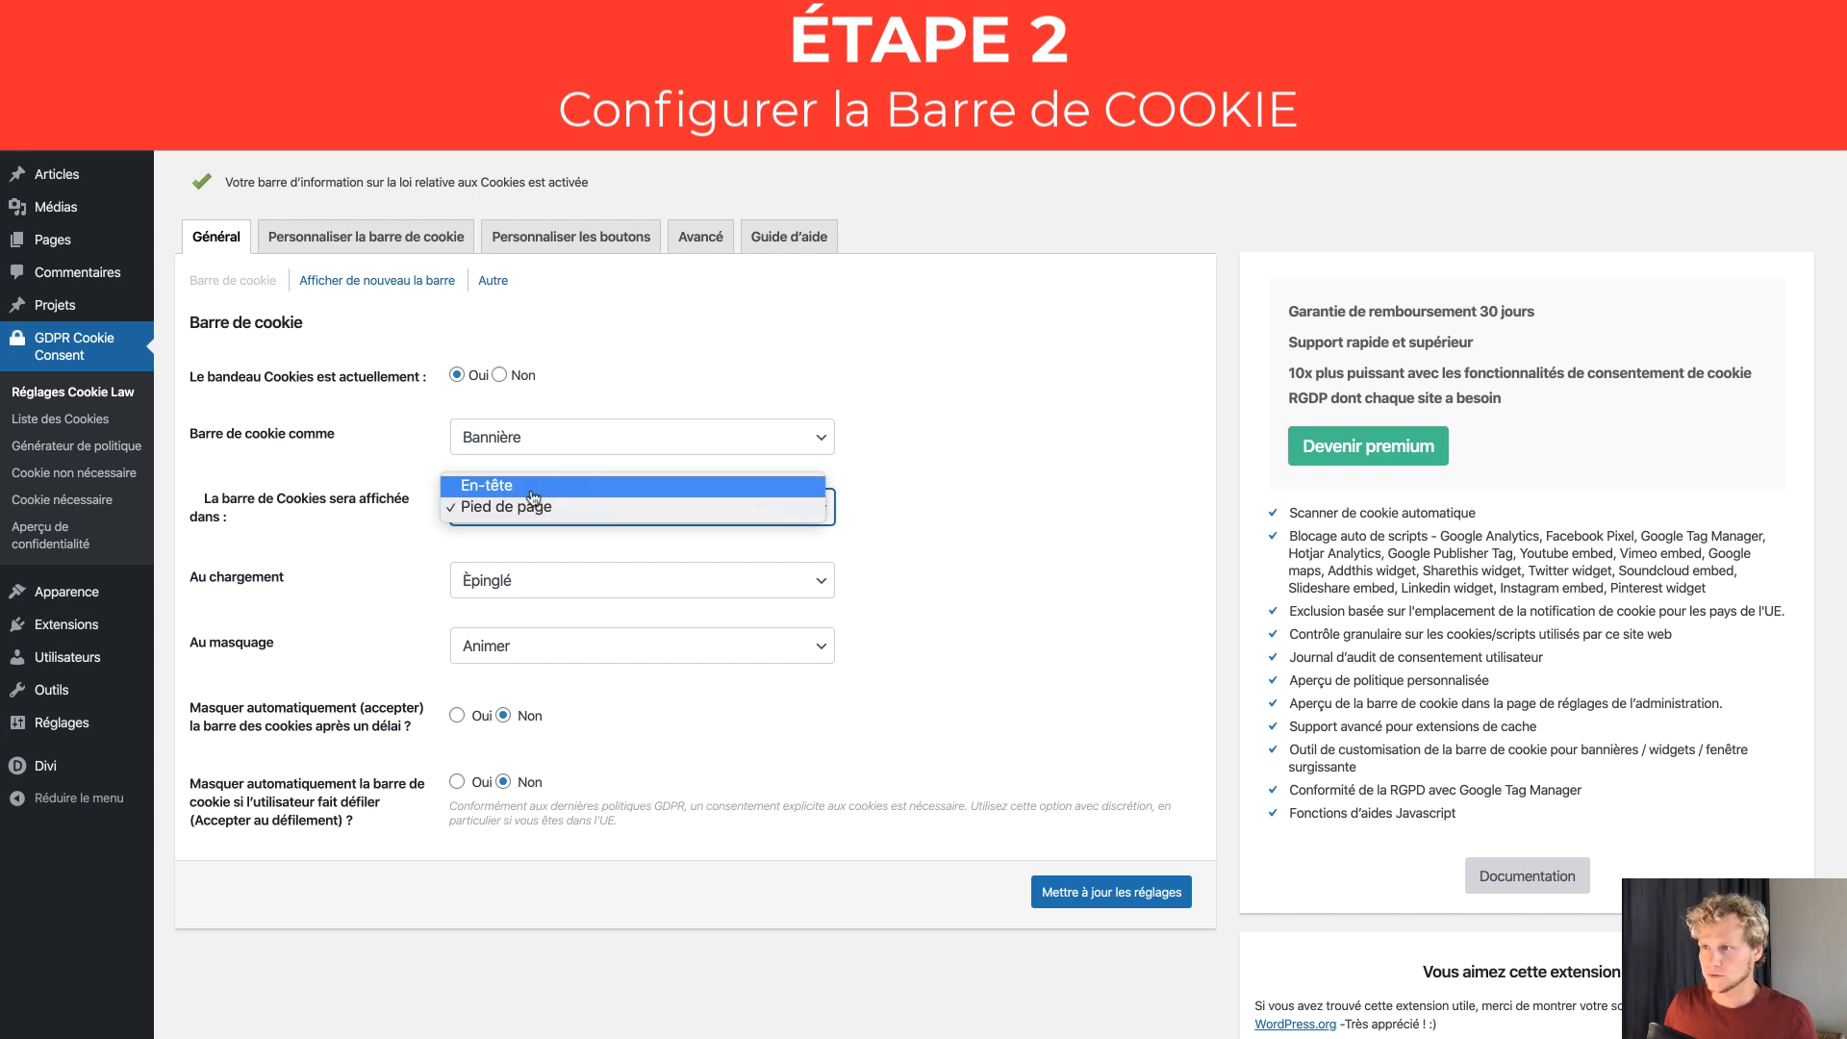
pyautogui.click(531, 489)
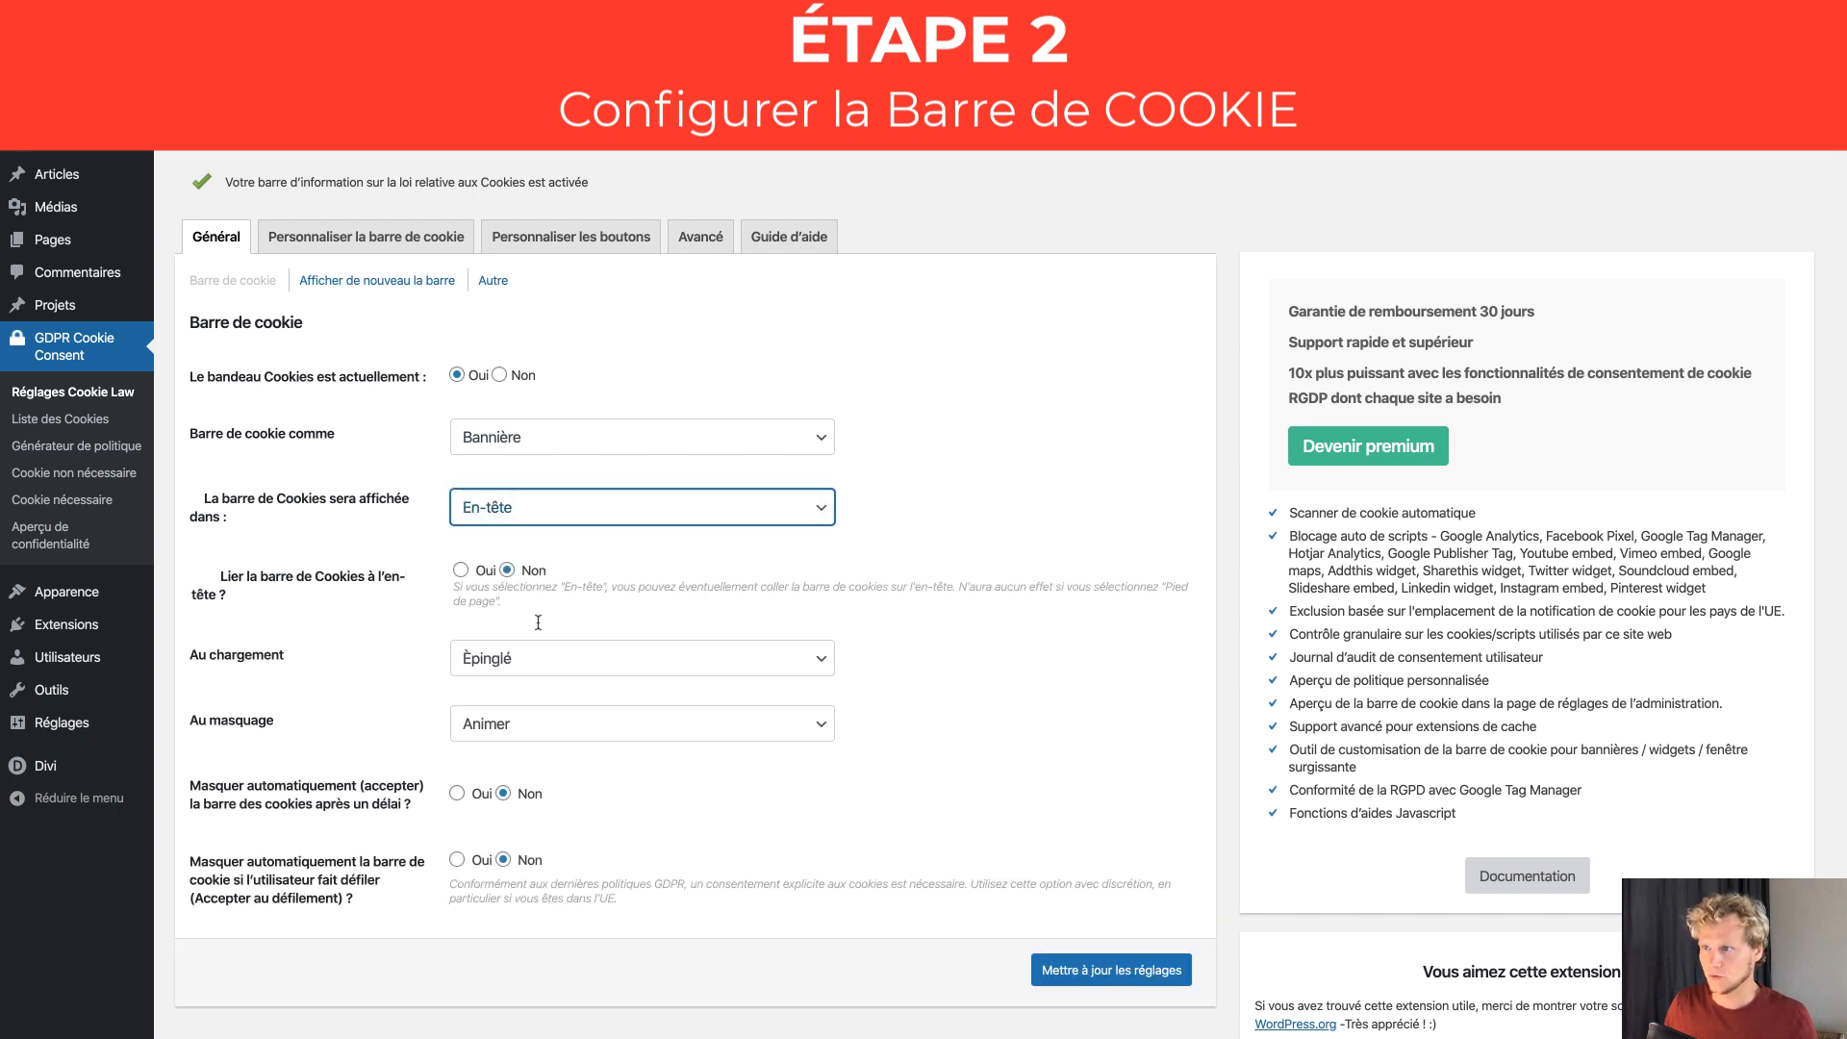
pyautogui.click(550, 516)
pyautogui.click(552, 528)
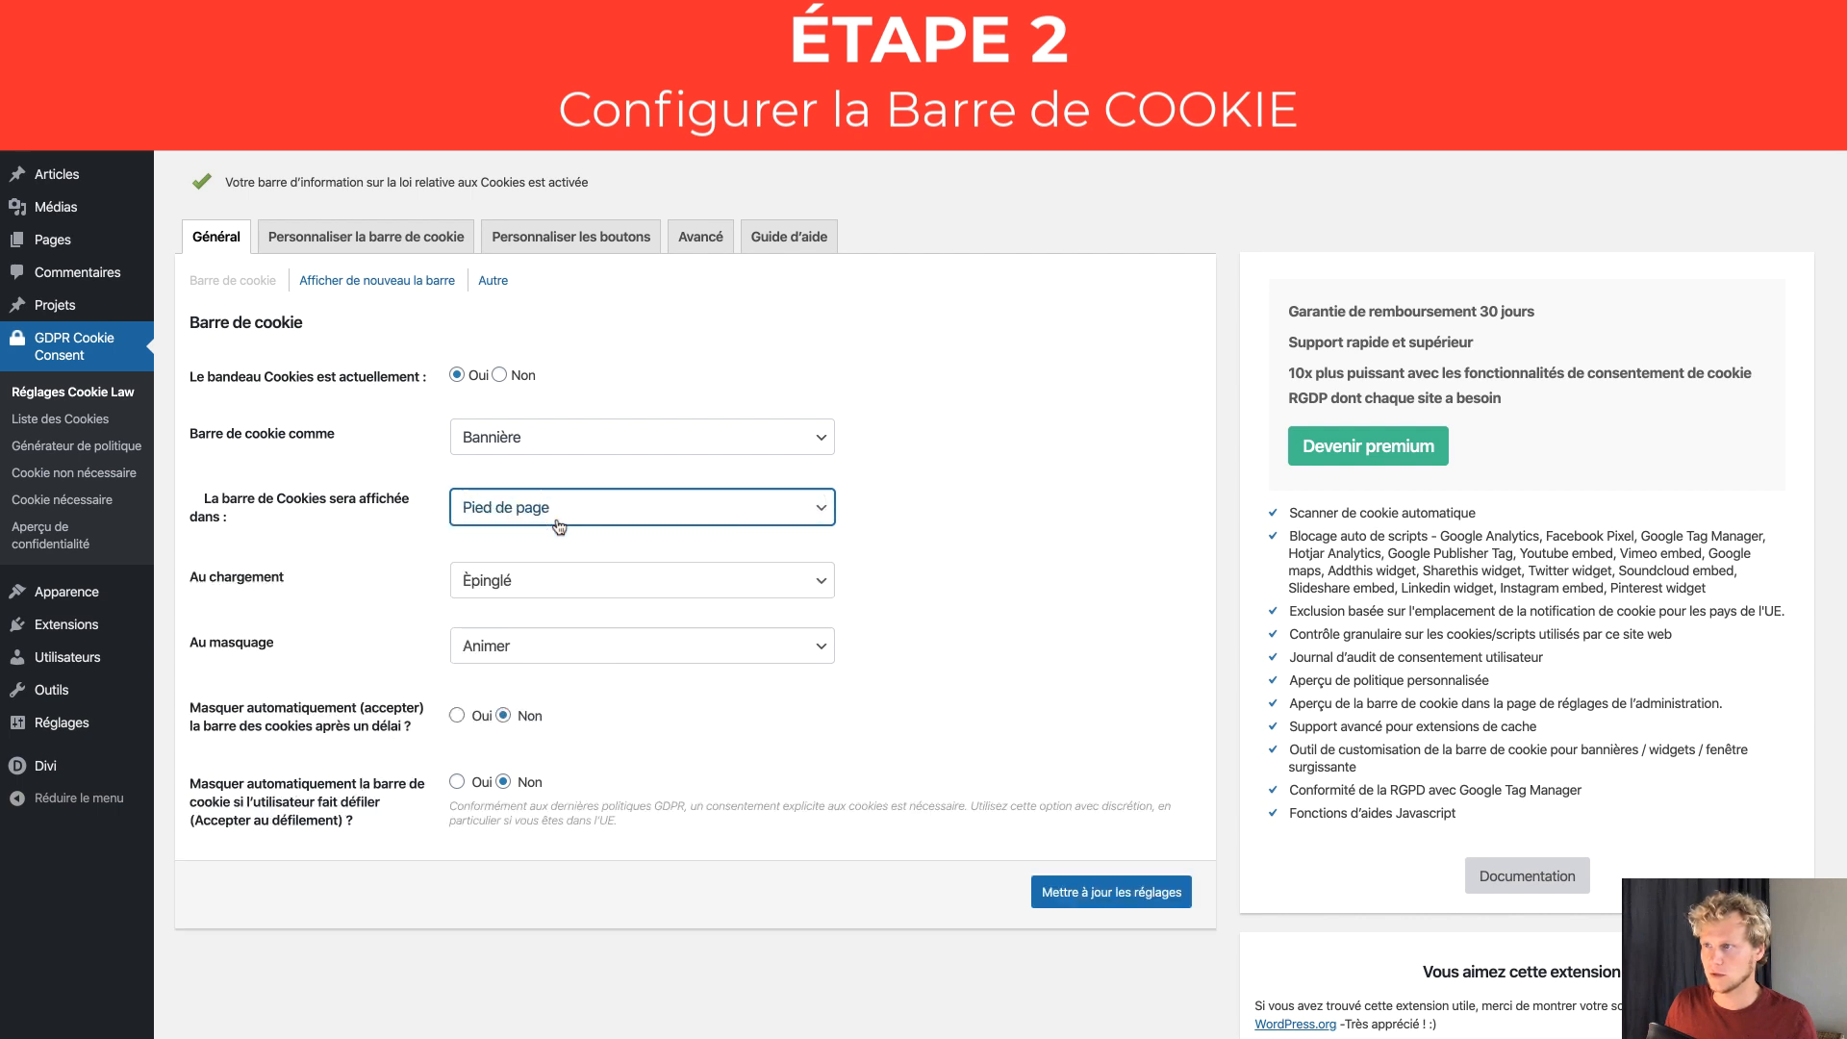
# Set the cookie bar's behaviour on loading (Au chargement) to Animer.
pyautogui.click(551, 575)
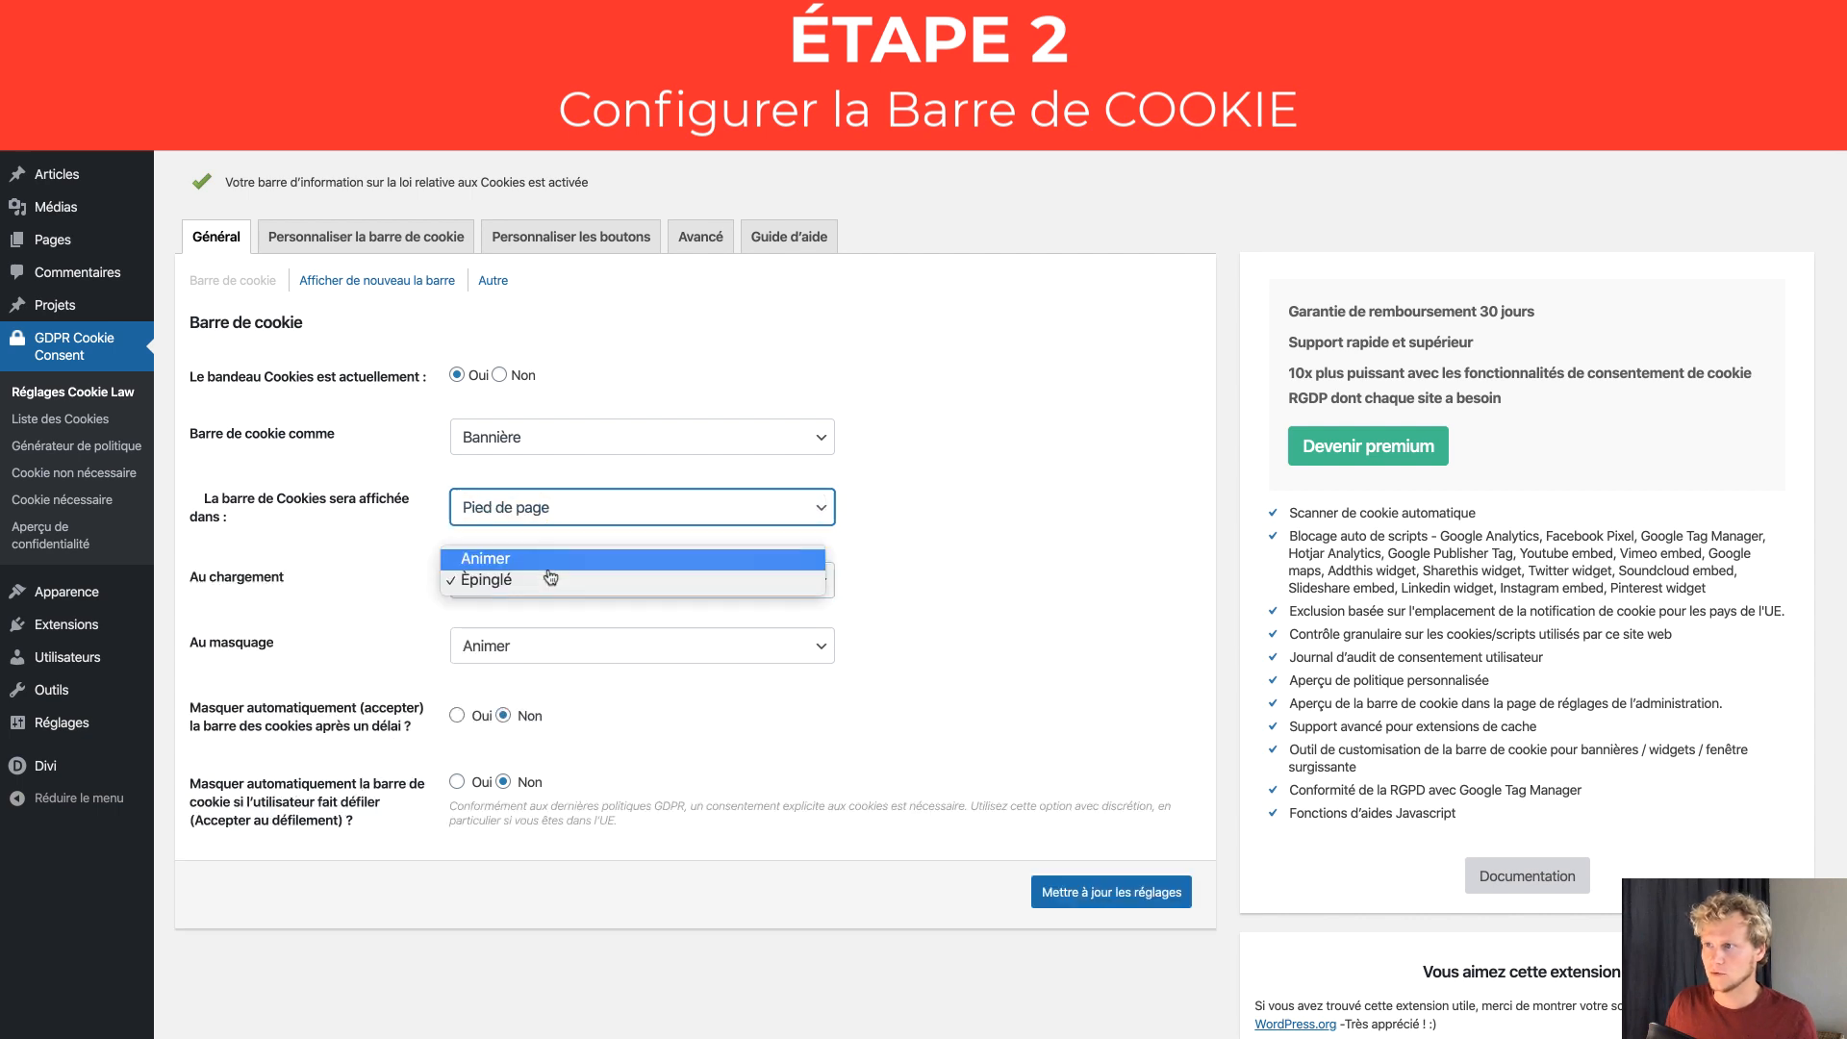
pyautogui.click(682, 567)
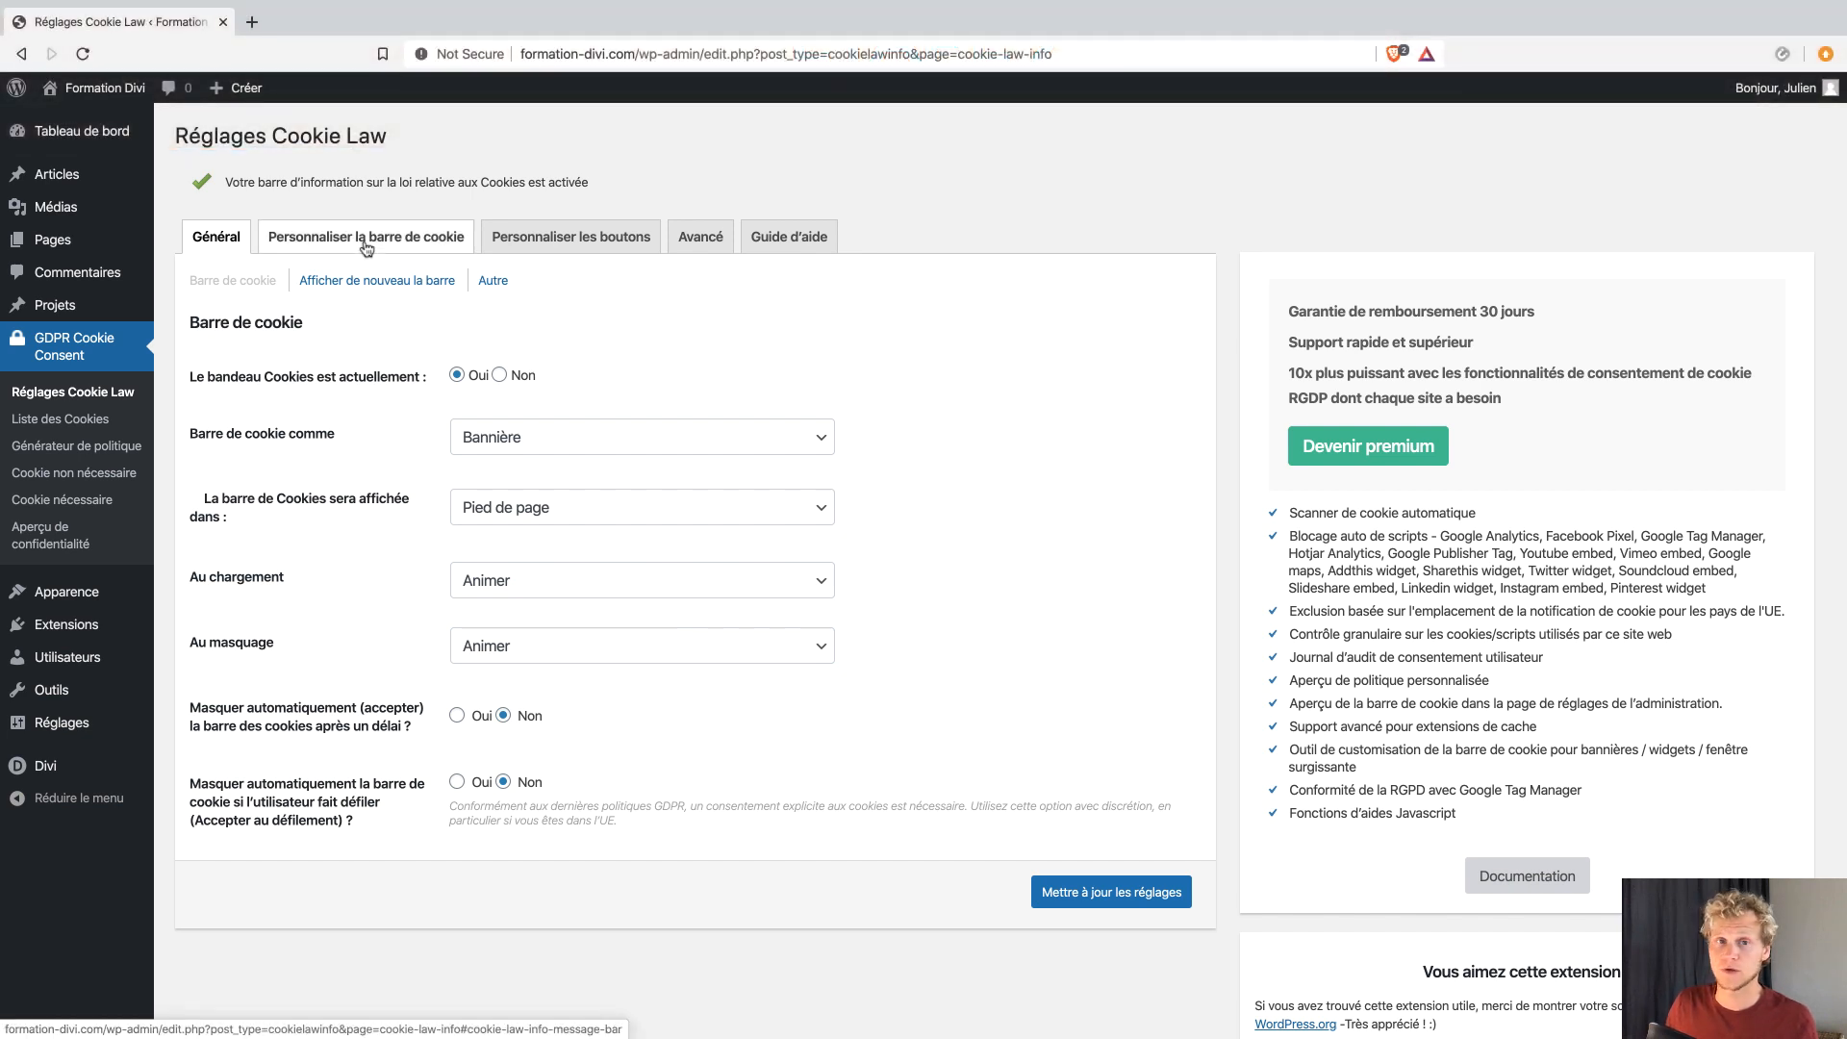
# Replace the English cookie bar message with French text beginning "Nous utilisons des cookies pour vous garantir la meilleure expérience", keep both shortcodes, and save the settings.
pyautogui.click(367, 247)
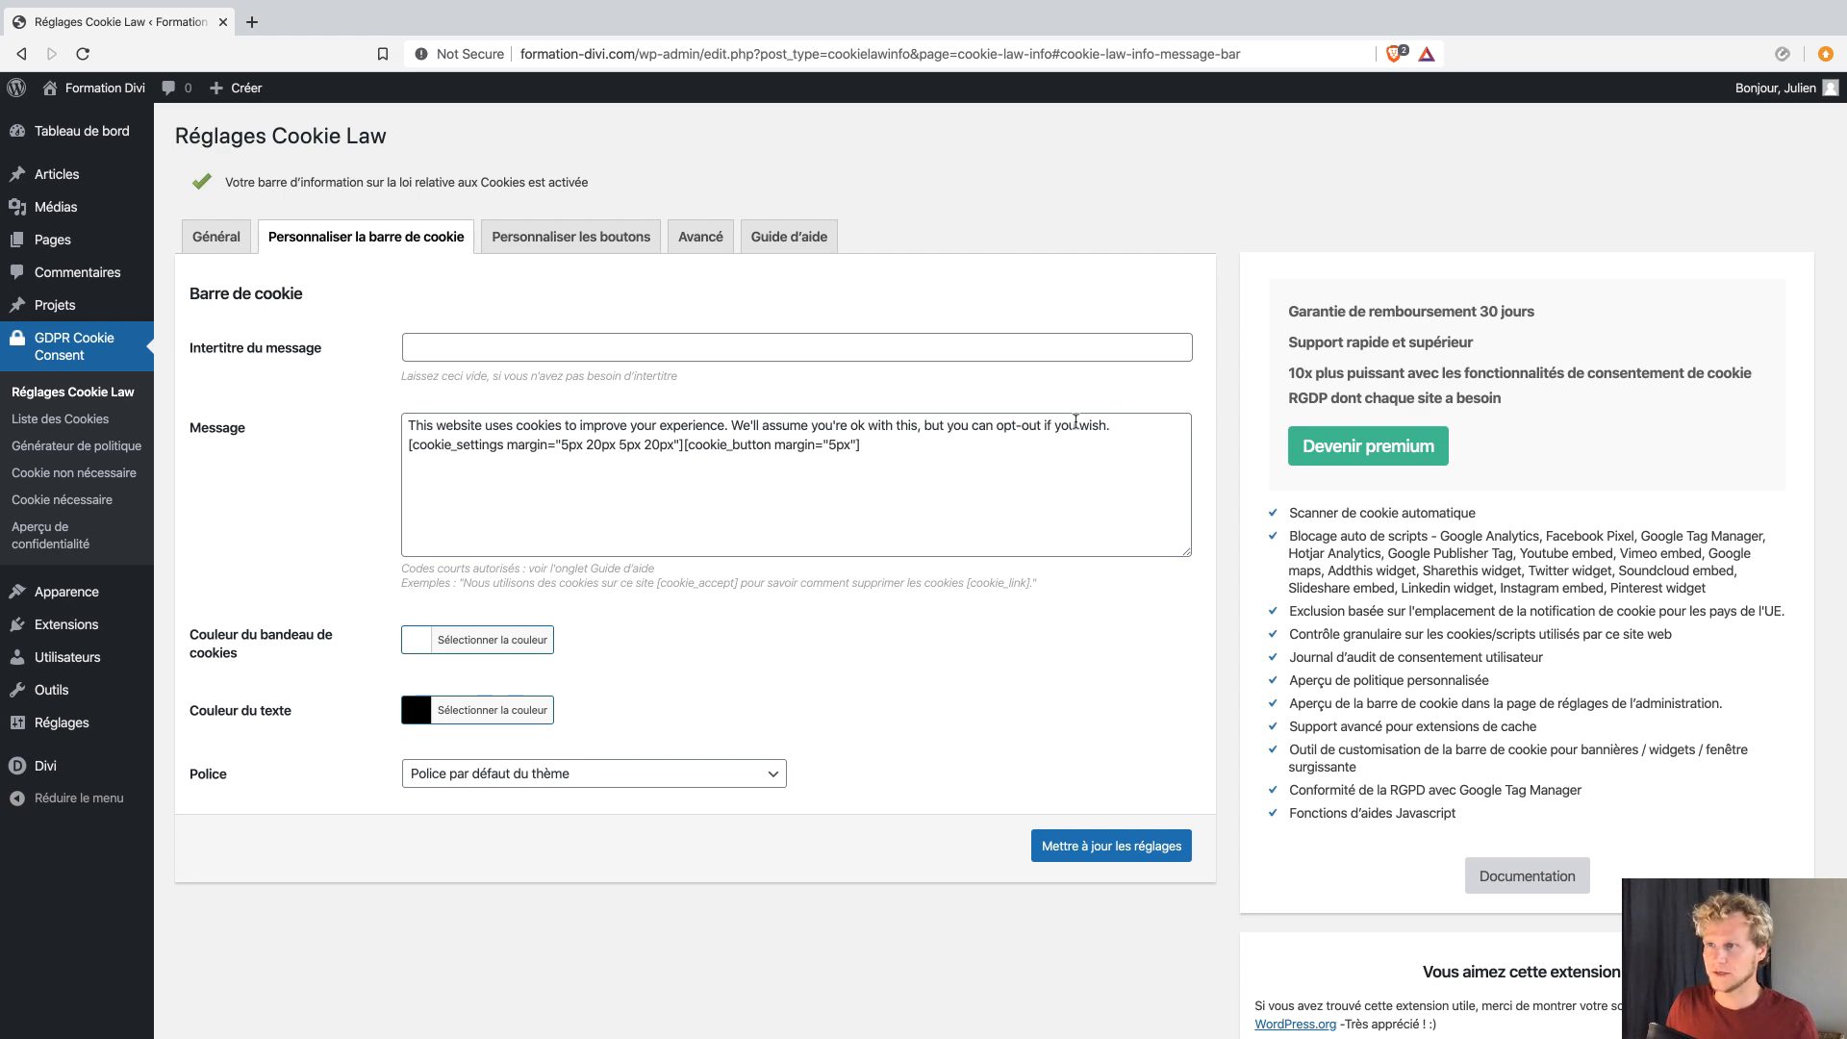
pyautogui.tripleClick(1076, 423)
pyautogui.write('Nous utilisons des cookies pour vous garantir la meilleure expérience sur notre site web. Si vous continuez à utiliser ce site, nous supposerons que vous en êtes satisfait.')
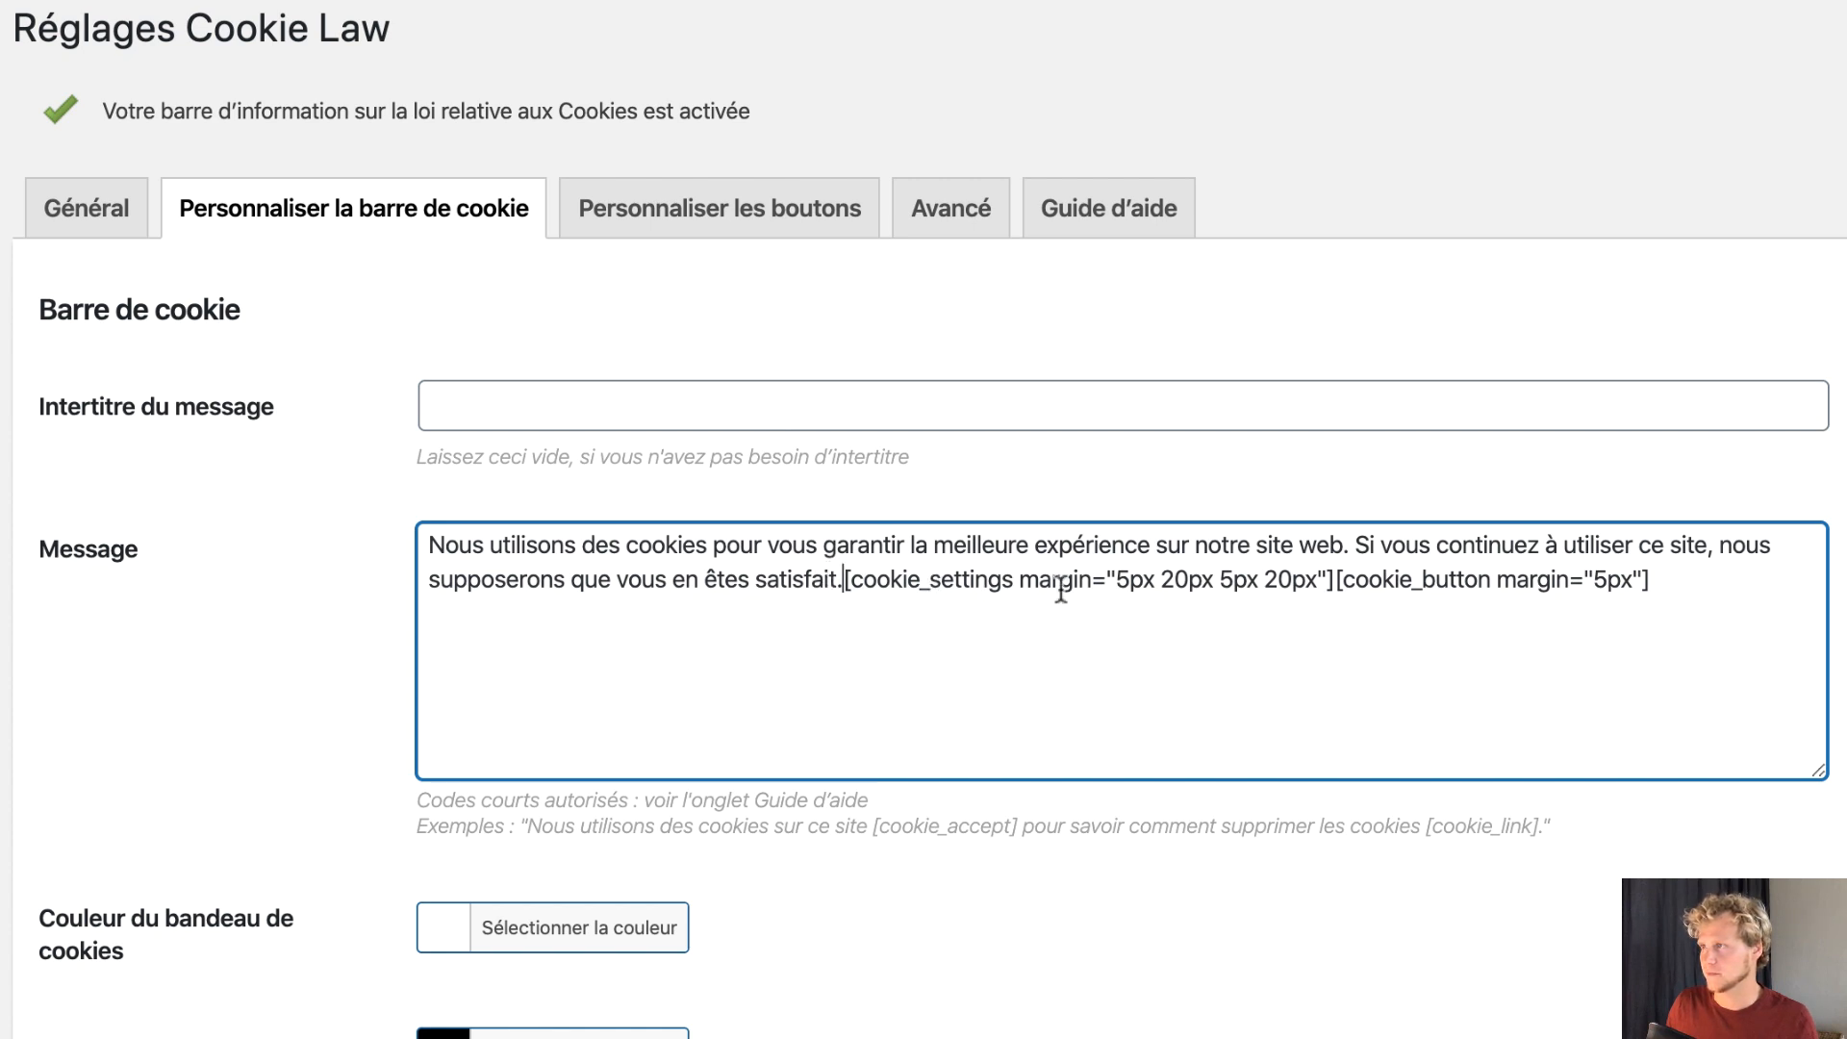
pyautogui.moveTo(1335, 580); pyautogui.dragTo(850, 576)
pyautogui.moveTo(1670, 598); pyautogui.dragTo(1337, 580)
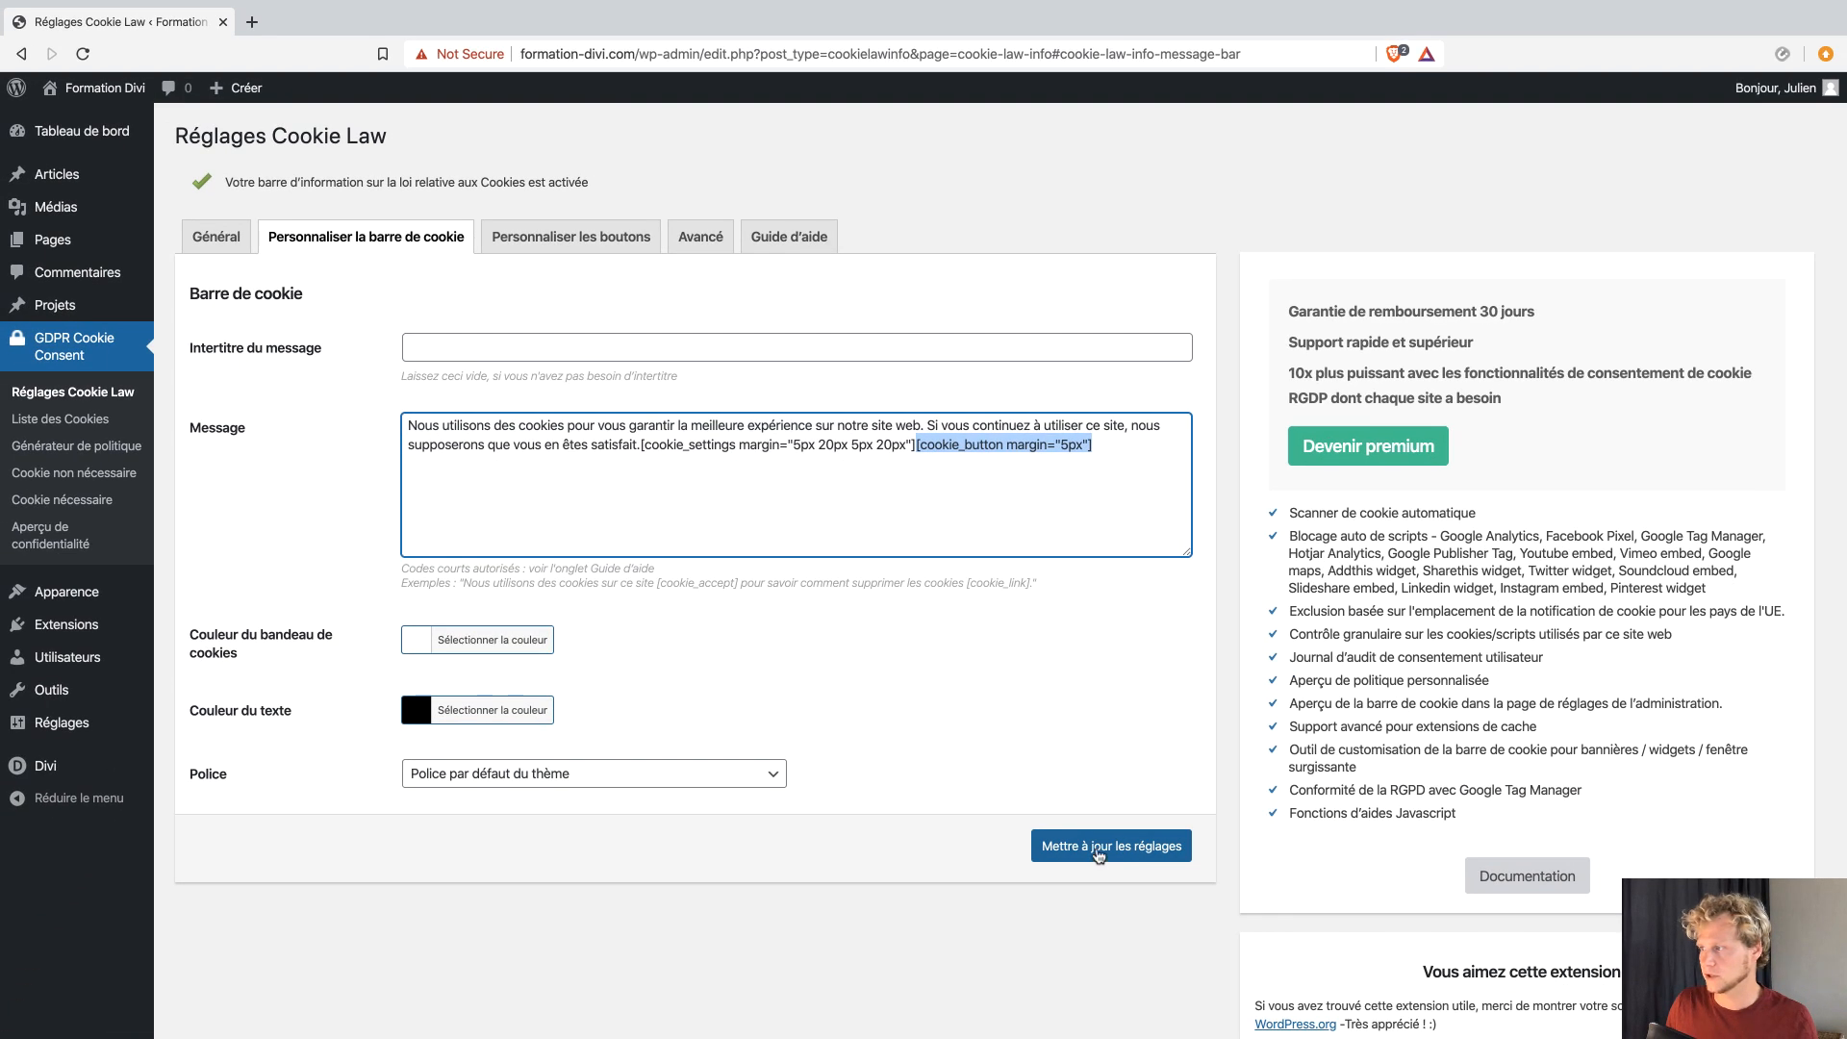
pyautogui.click(1098, 854)
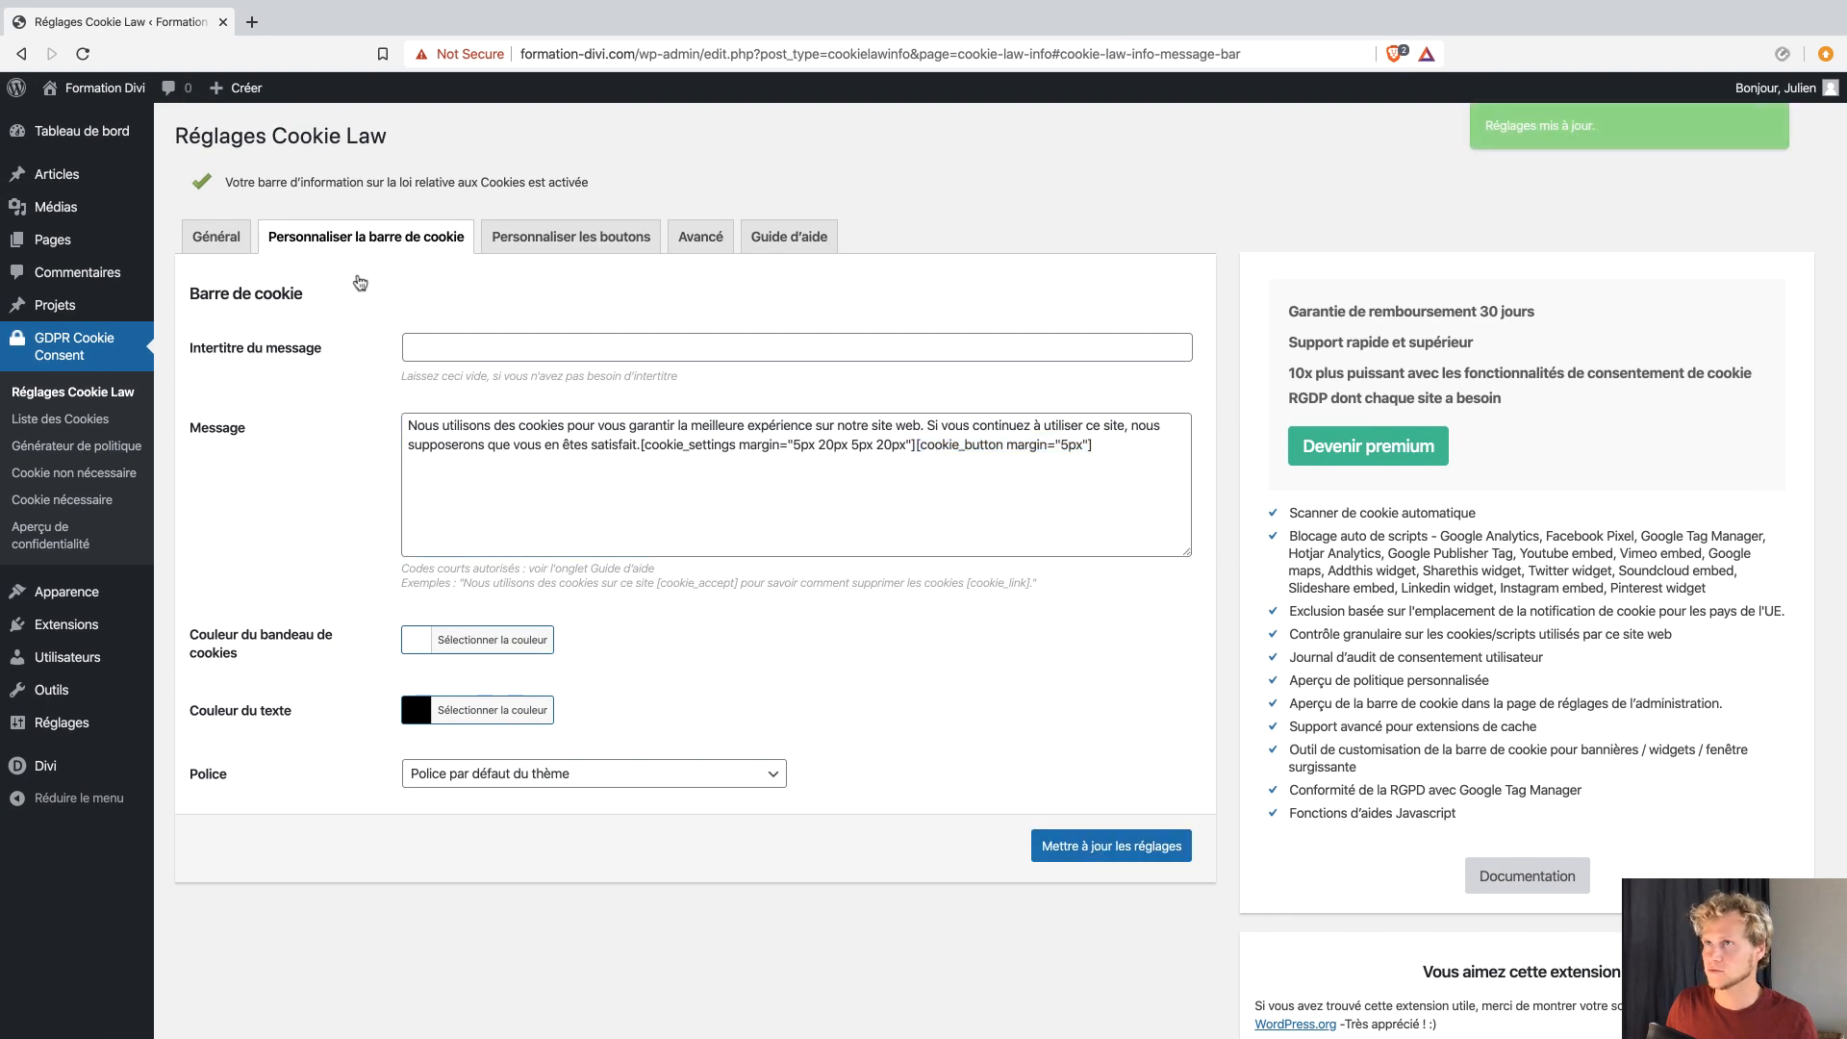
# Open the live site in a separate browser tab and check how the cookie bar is displayed.
pyautogui.keyDown('super'); pyautogui.click(121, 96); pyautogui.keyUp('super')
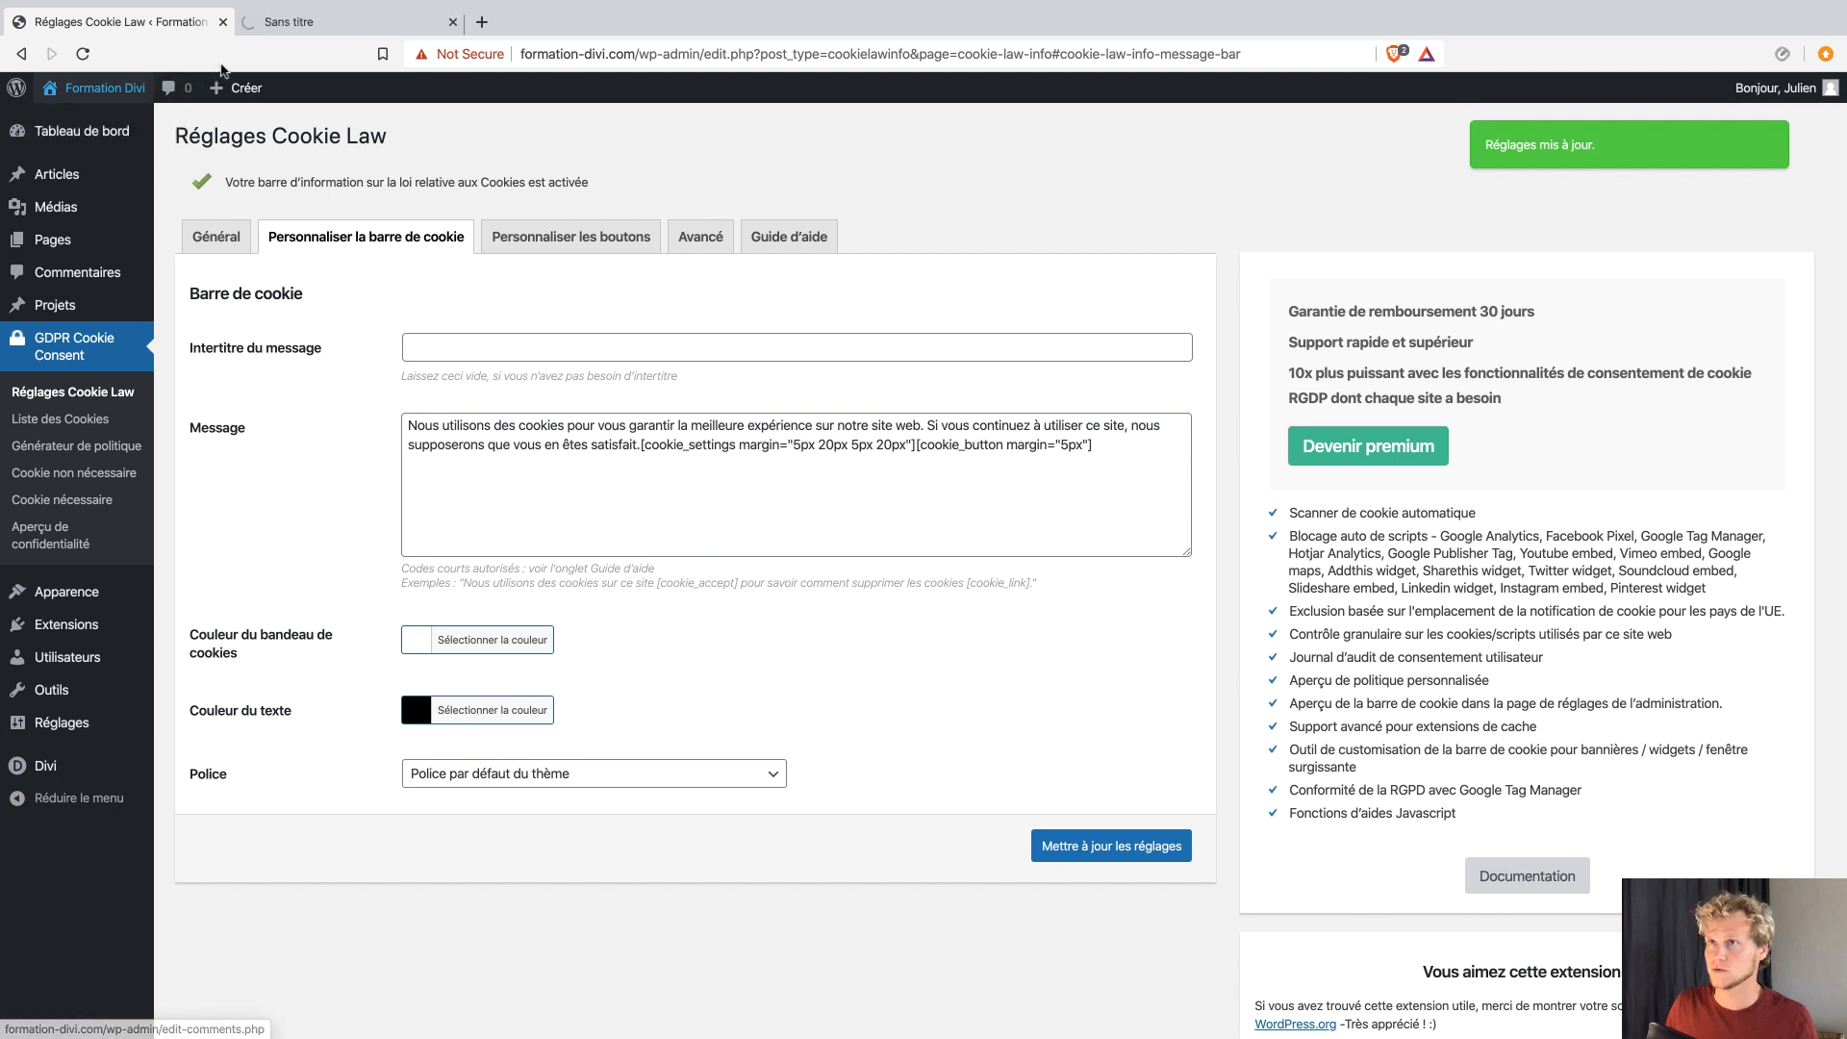
pyautogui.click(308, 34)
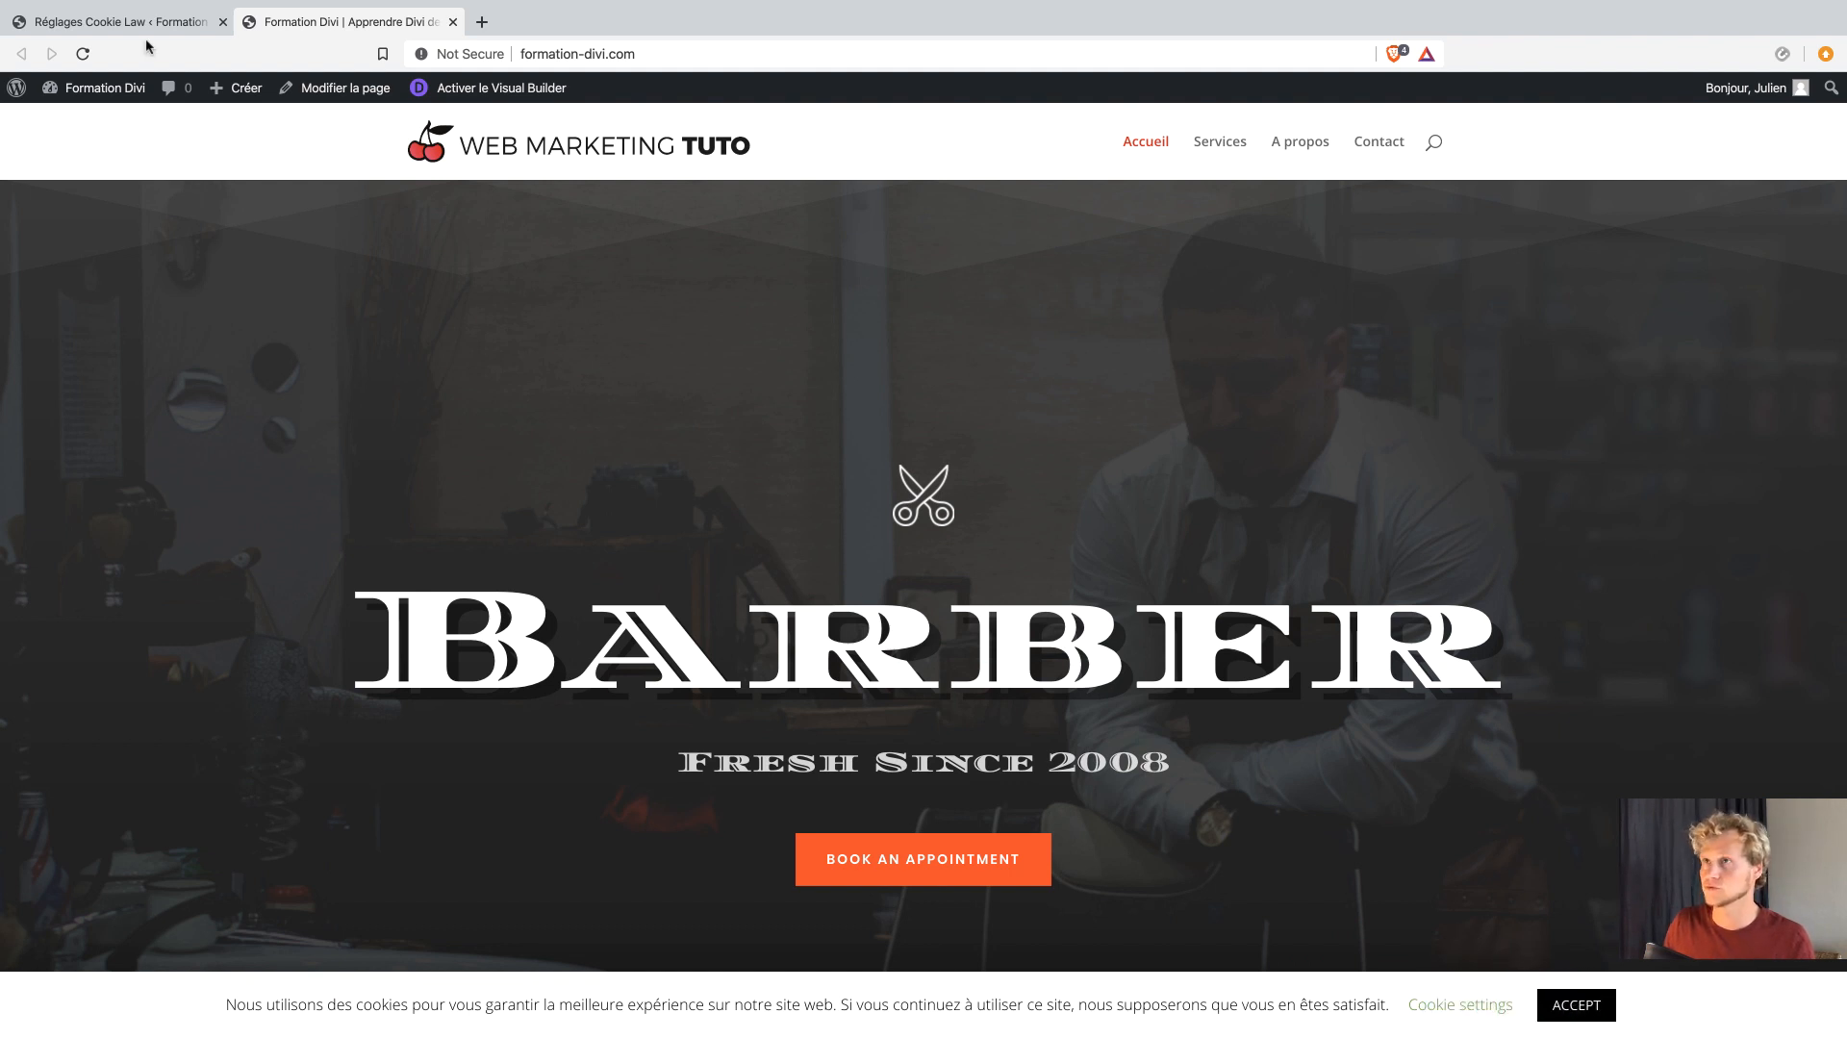
# Copy the [cookie_reject] shortcode from the Reject button's customization settings.
pyautogui.click(115, 22)
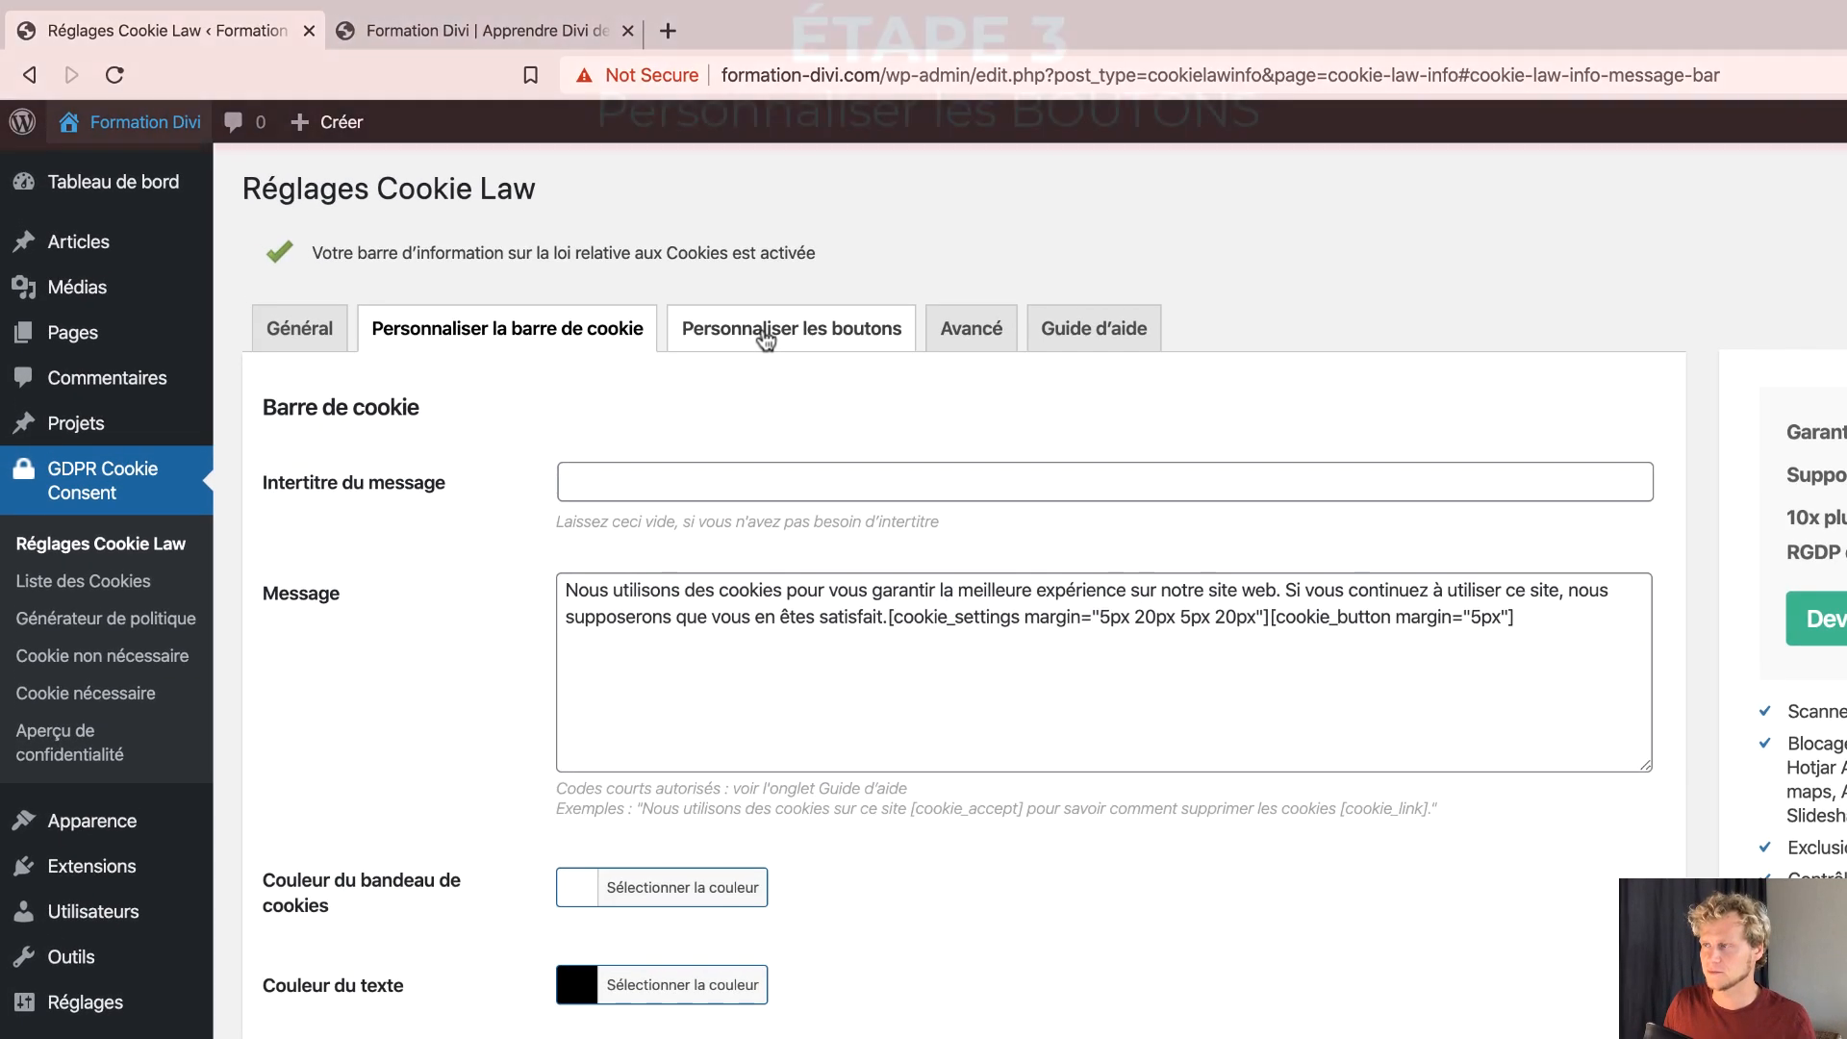
pyautogui.click(766, 336)
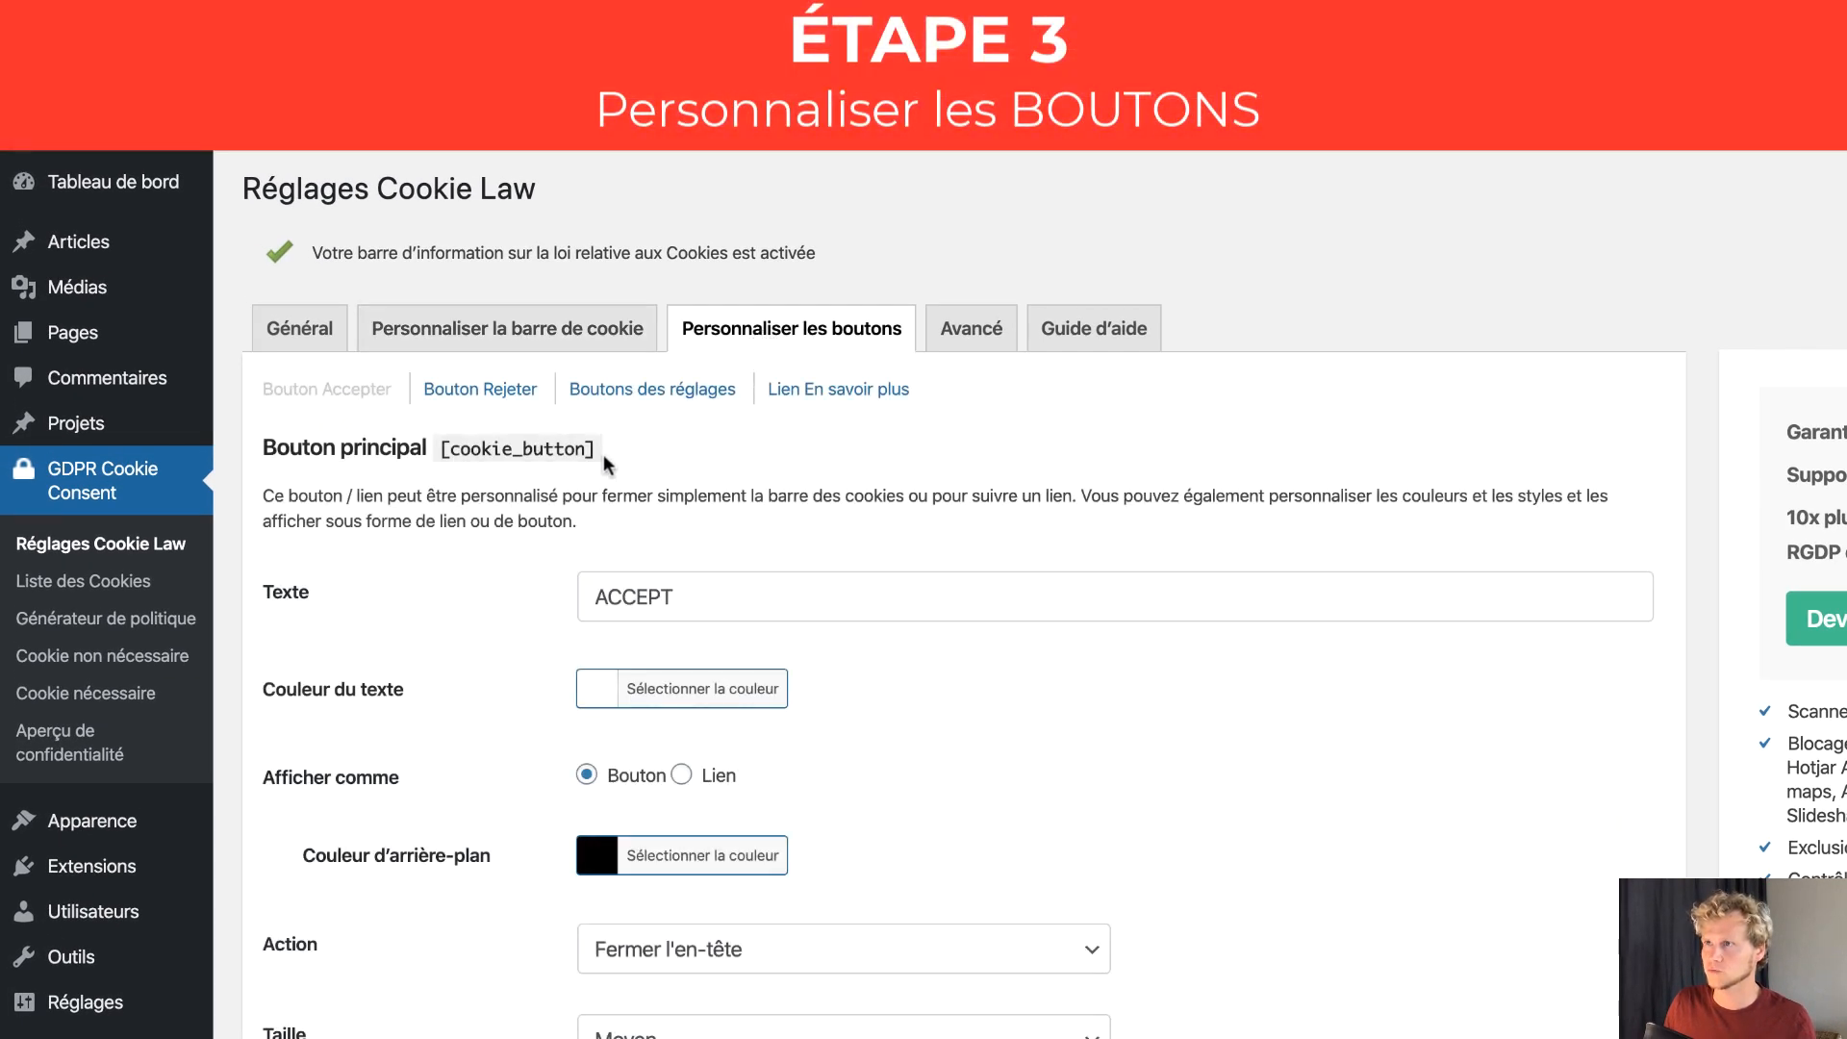
pyautogui.moveTo(604, 458); pyautogui.dragTo(431, 439)
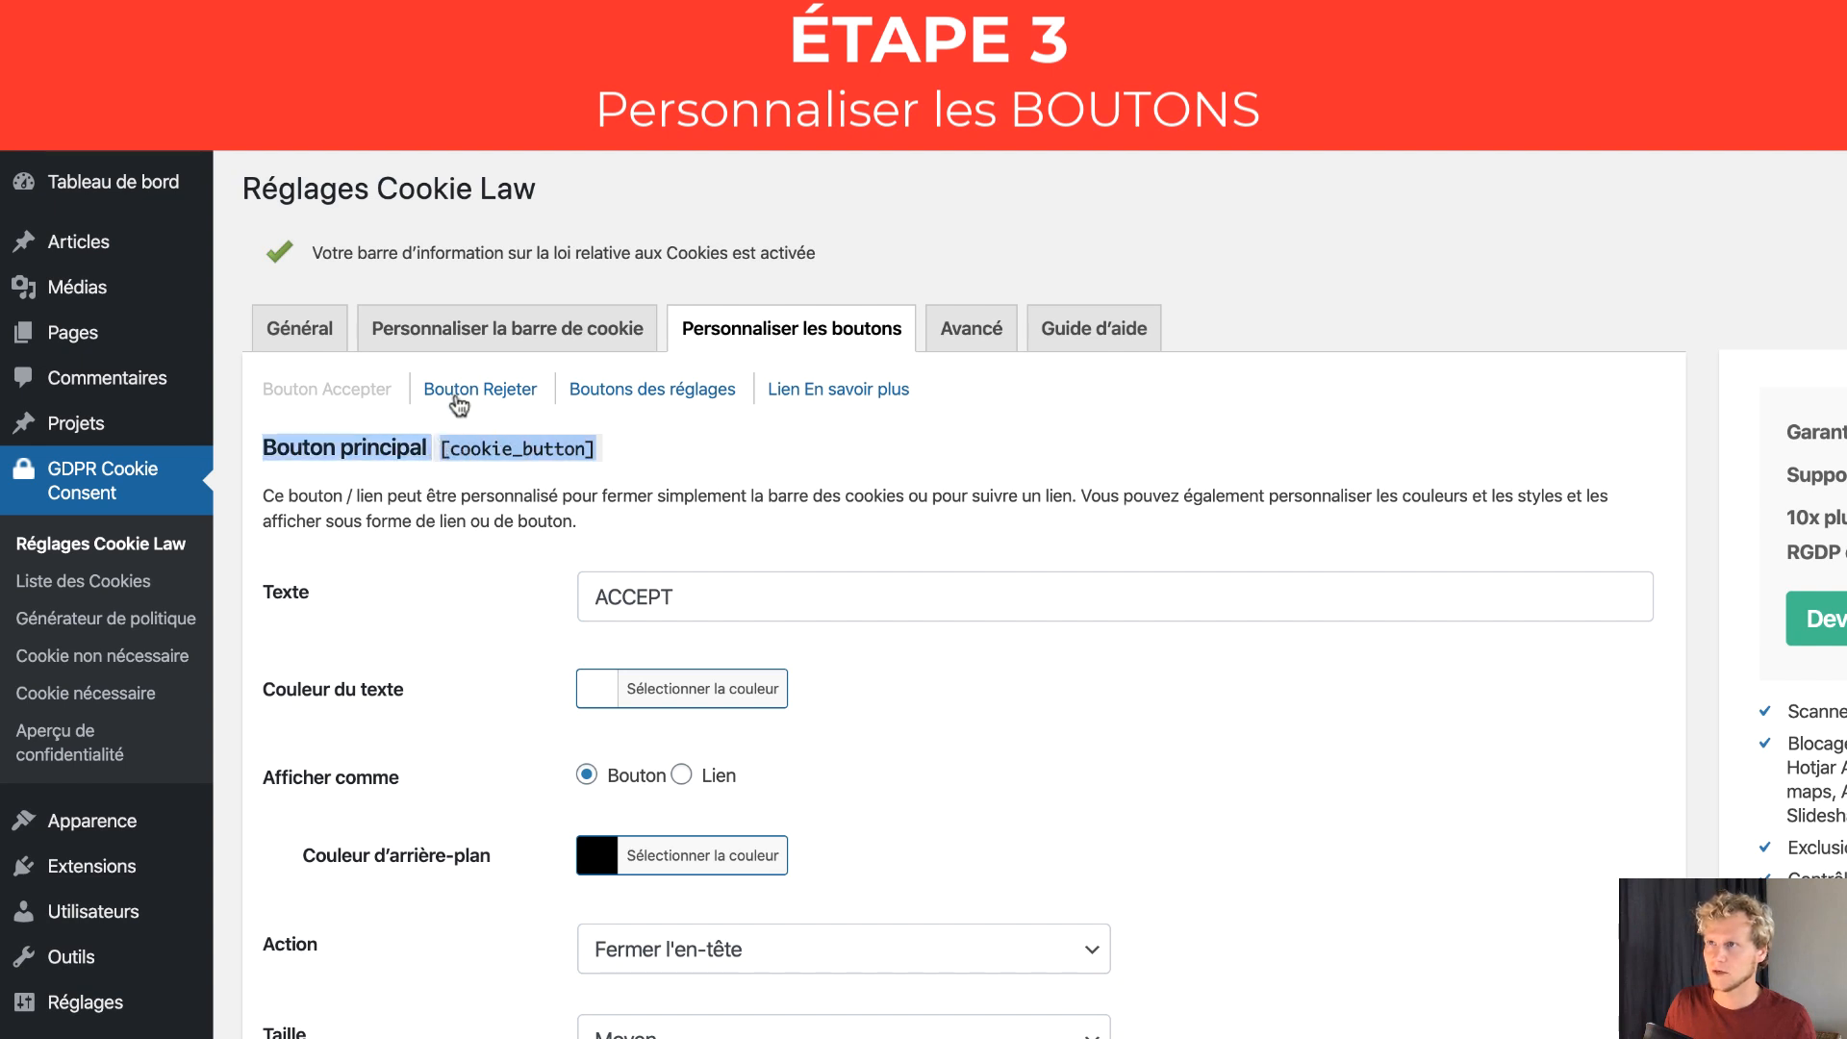
pyautogui.click(458, 404)
pyautogui.moveTo(625, 450); pyautogui.dragTo(430, 447)
pyautogui.hotkey('ctrl', 'c')
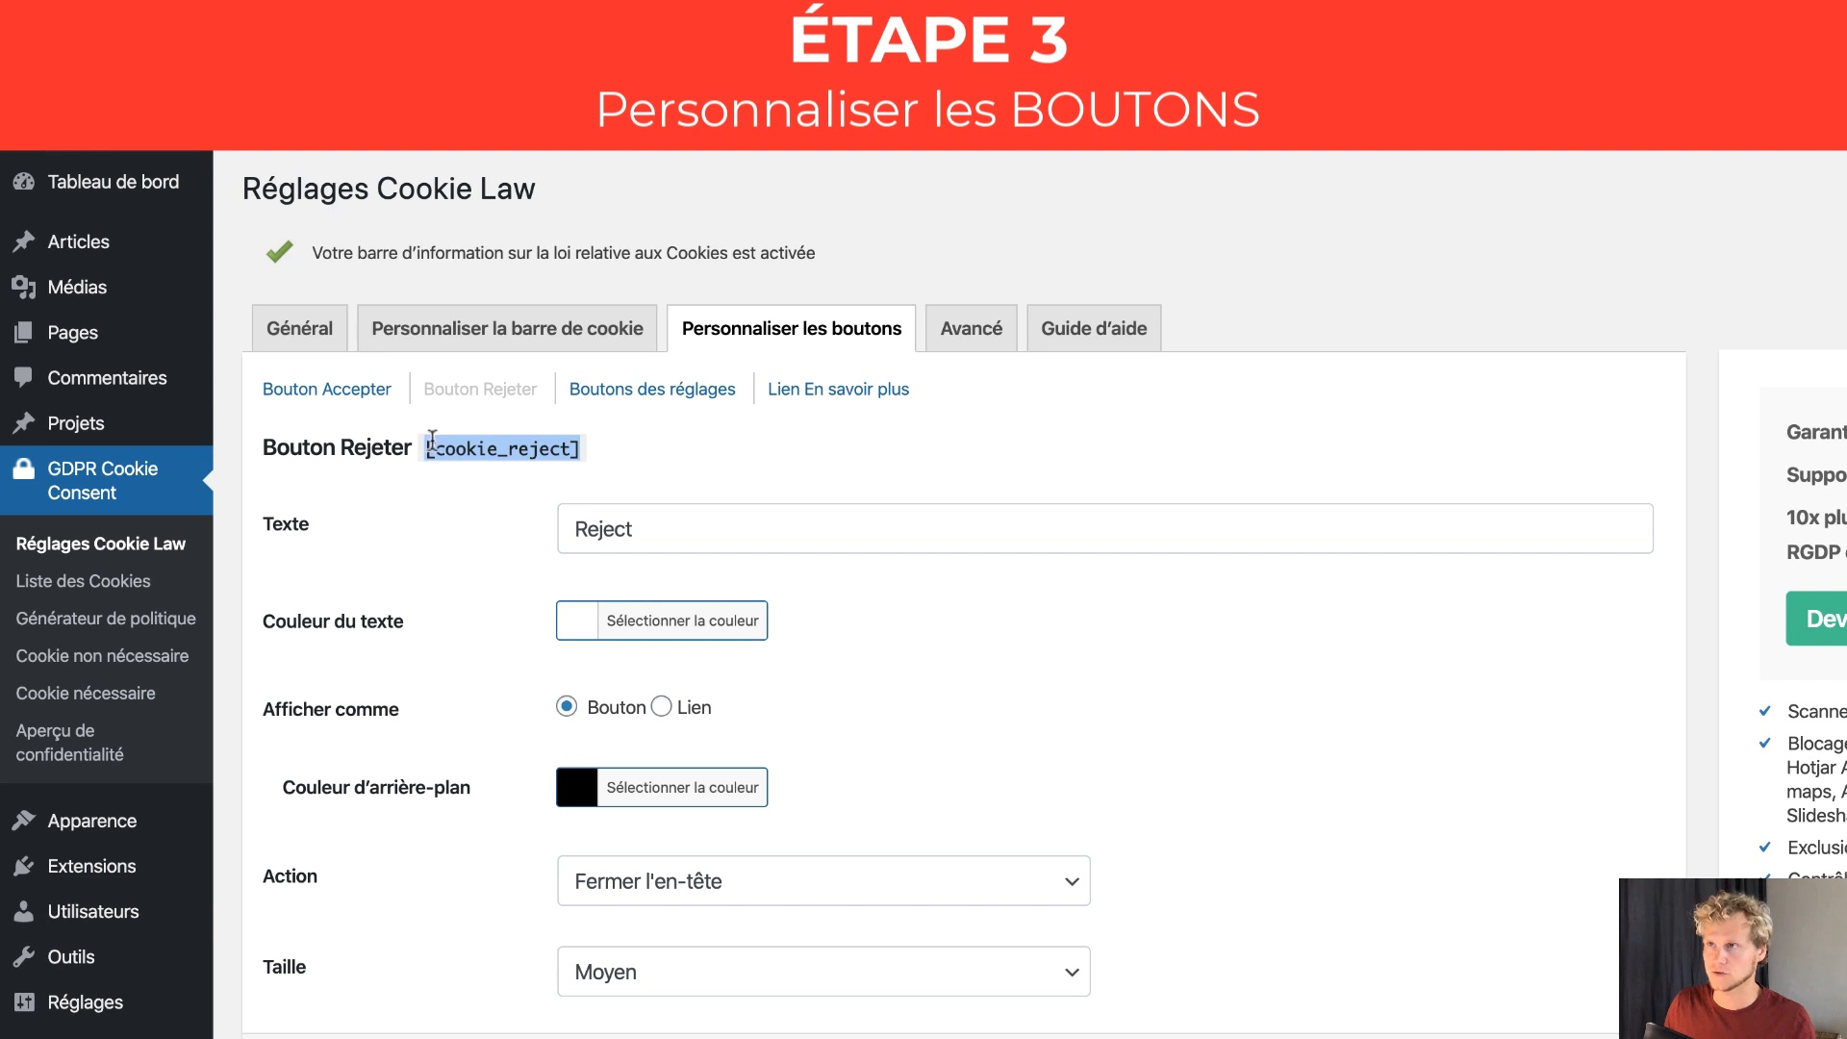
# Insert [cookie_reject] between the cookie_settings and cookie_button shortcodes in the cookie bar message and save the settings.
pyautogui.click(508, 332)
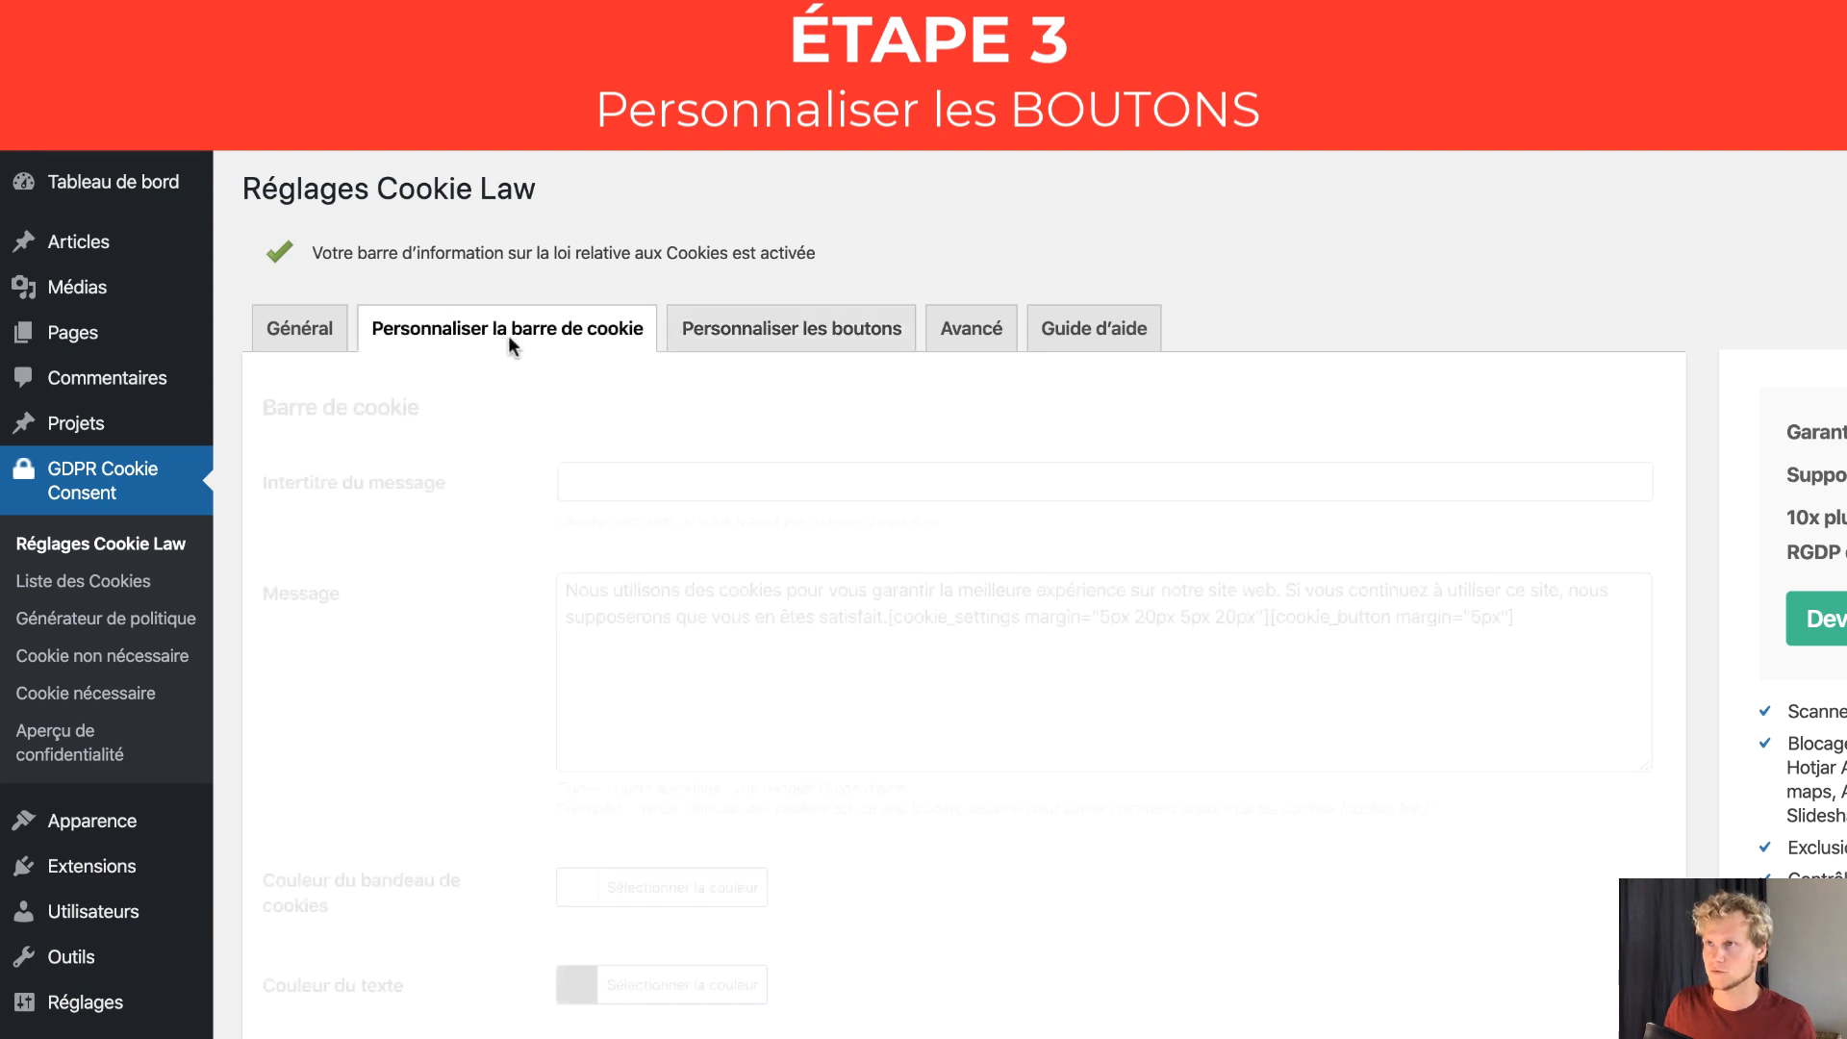
pyautogui.click(1270, 618)
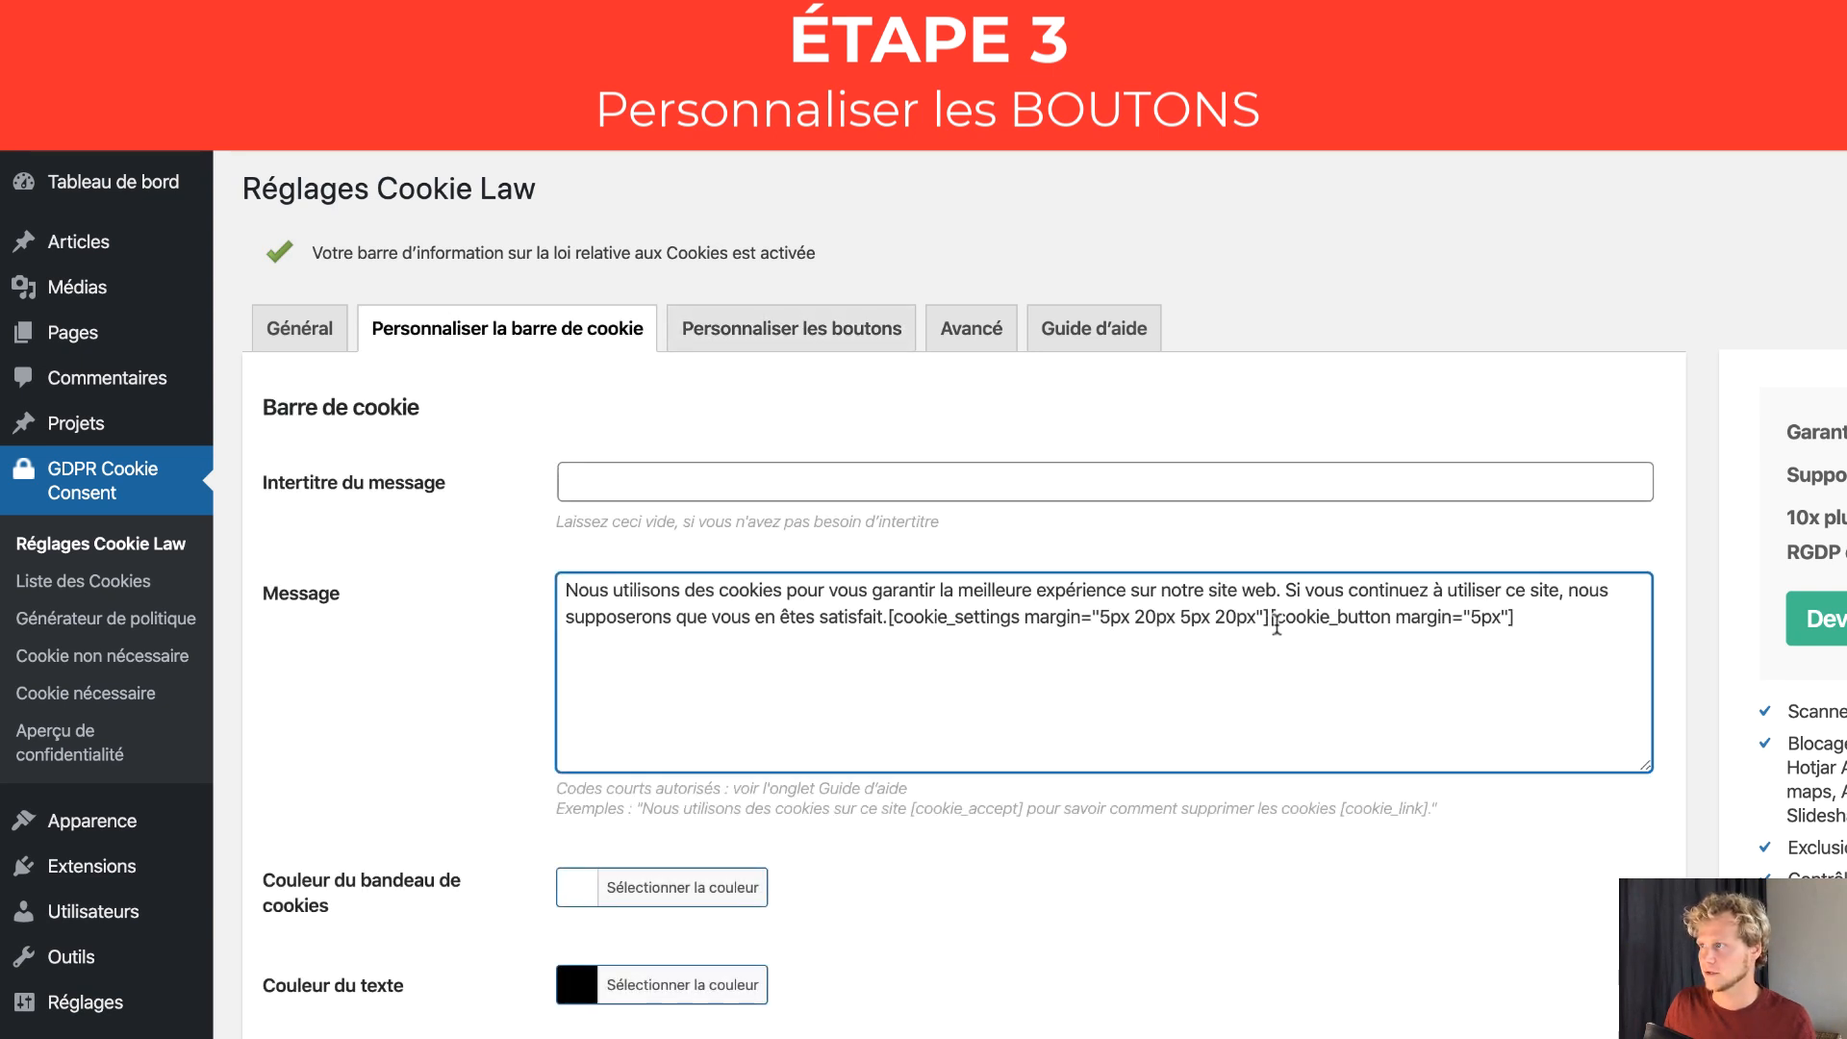
pyautogui.hotkey('ctrl', 'v')
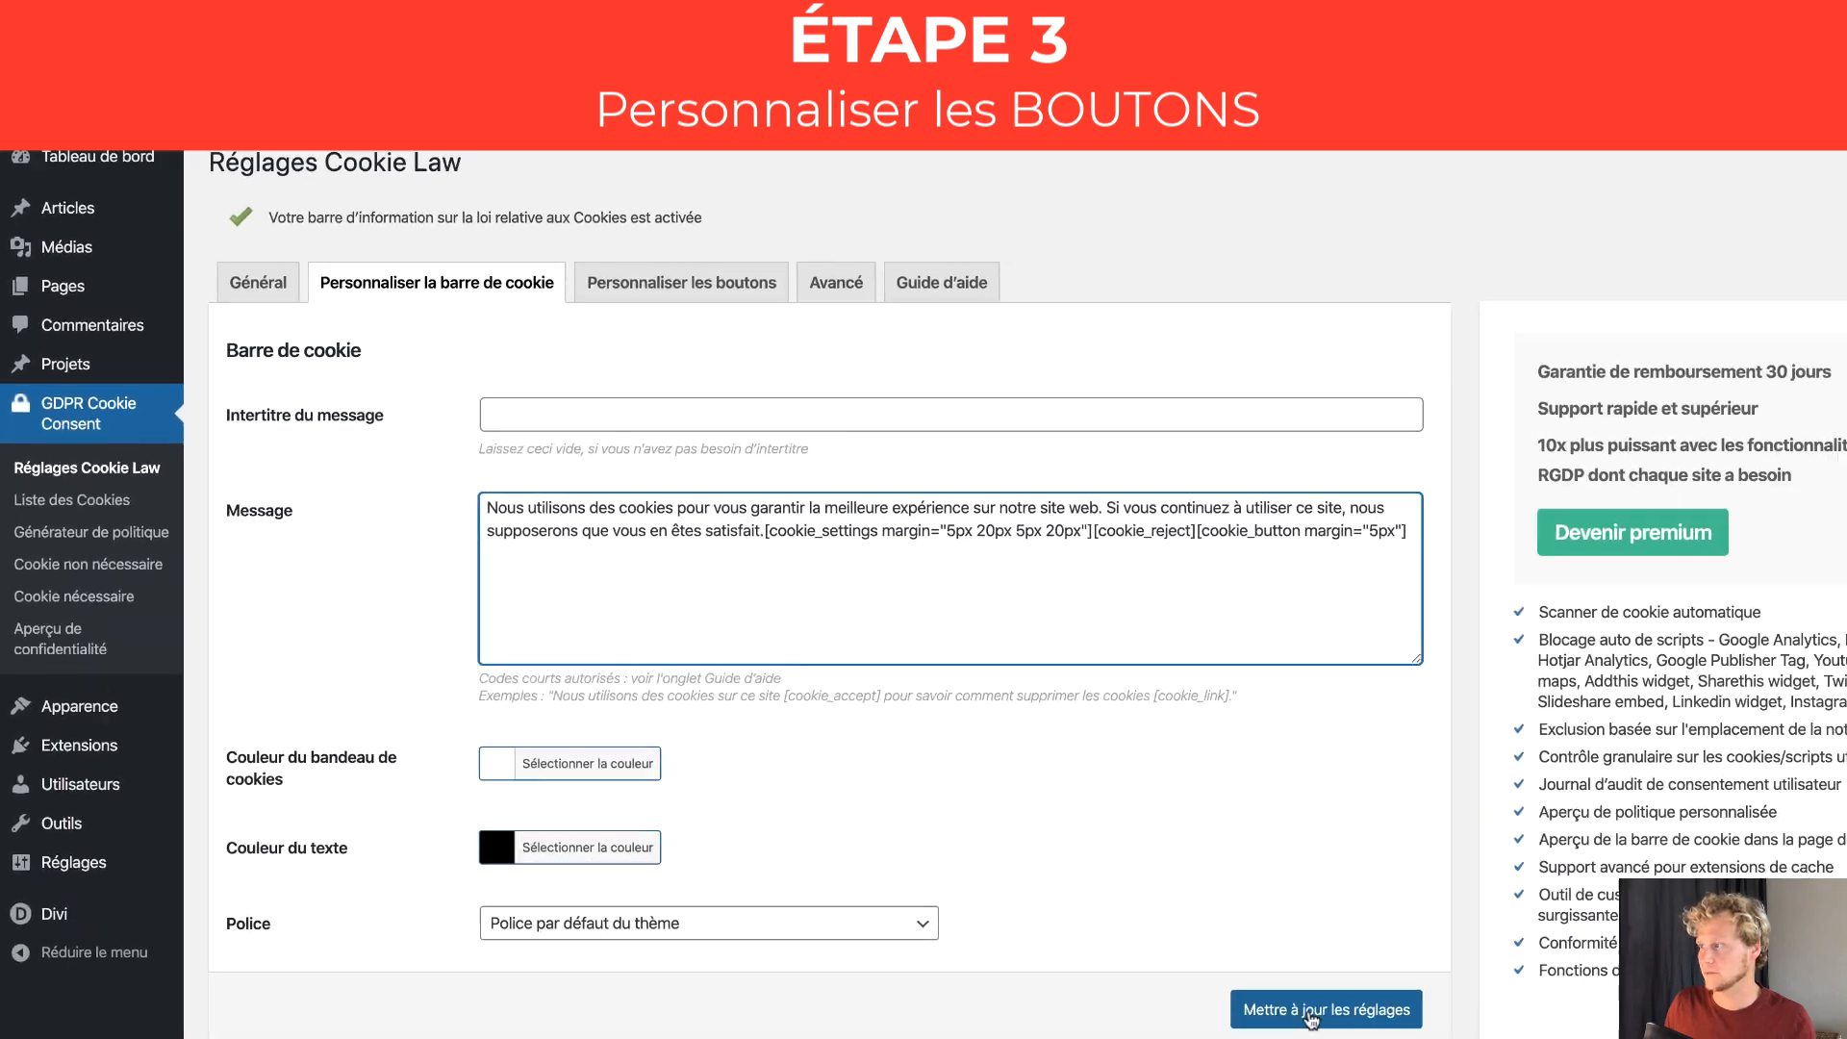
pyautogui.click(1311, 1018)
# Reload the live site's home page and check the buttons in the cookie bar.
pyautogui.click(363, 22)
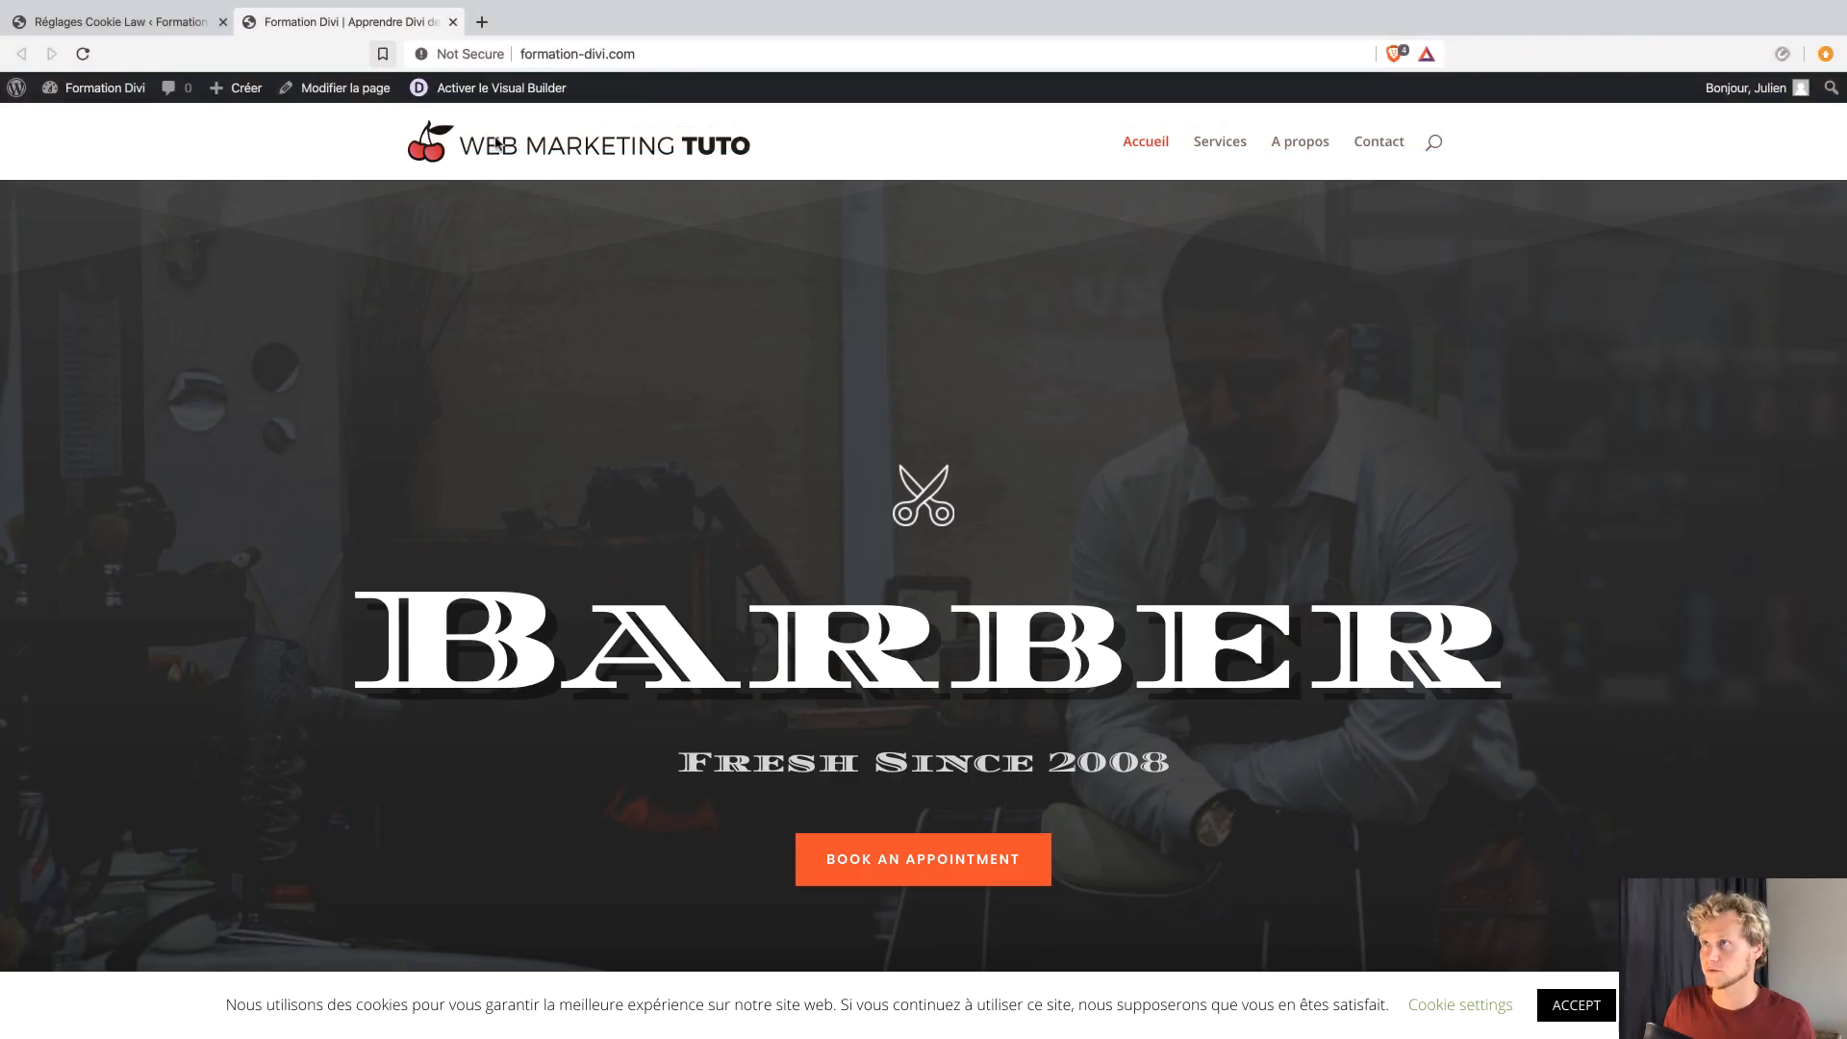
pyautogui.press('super+r')
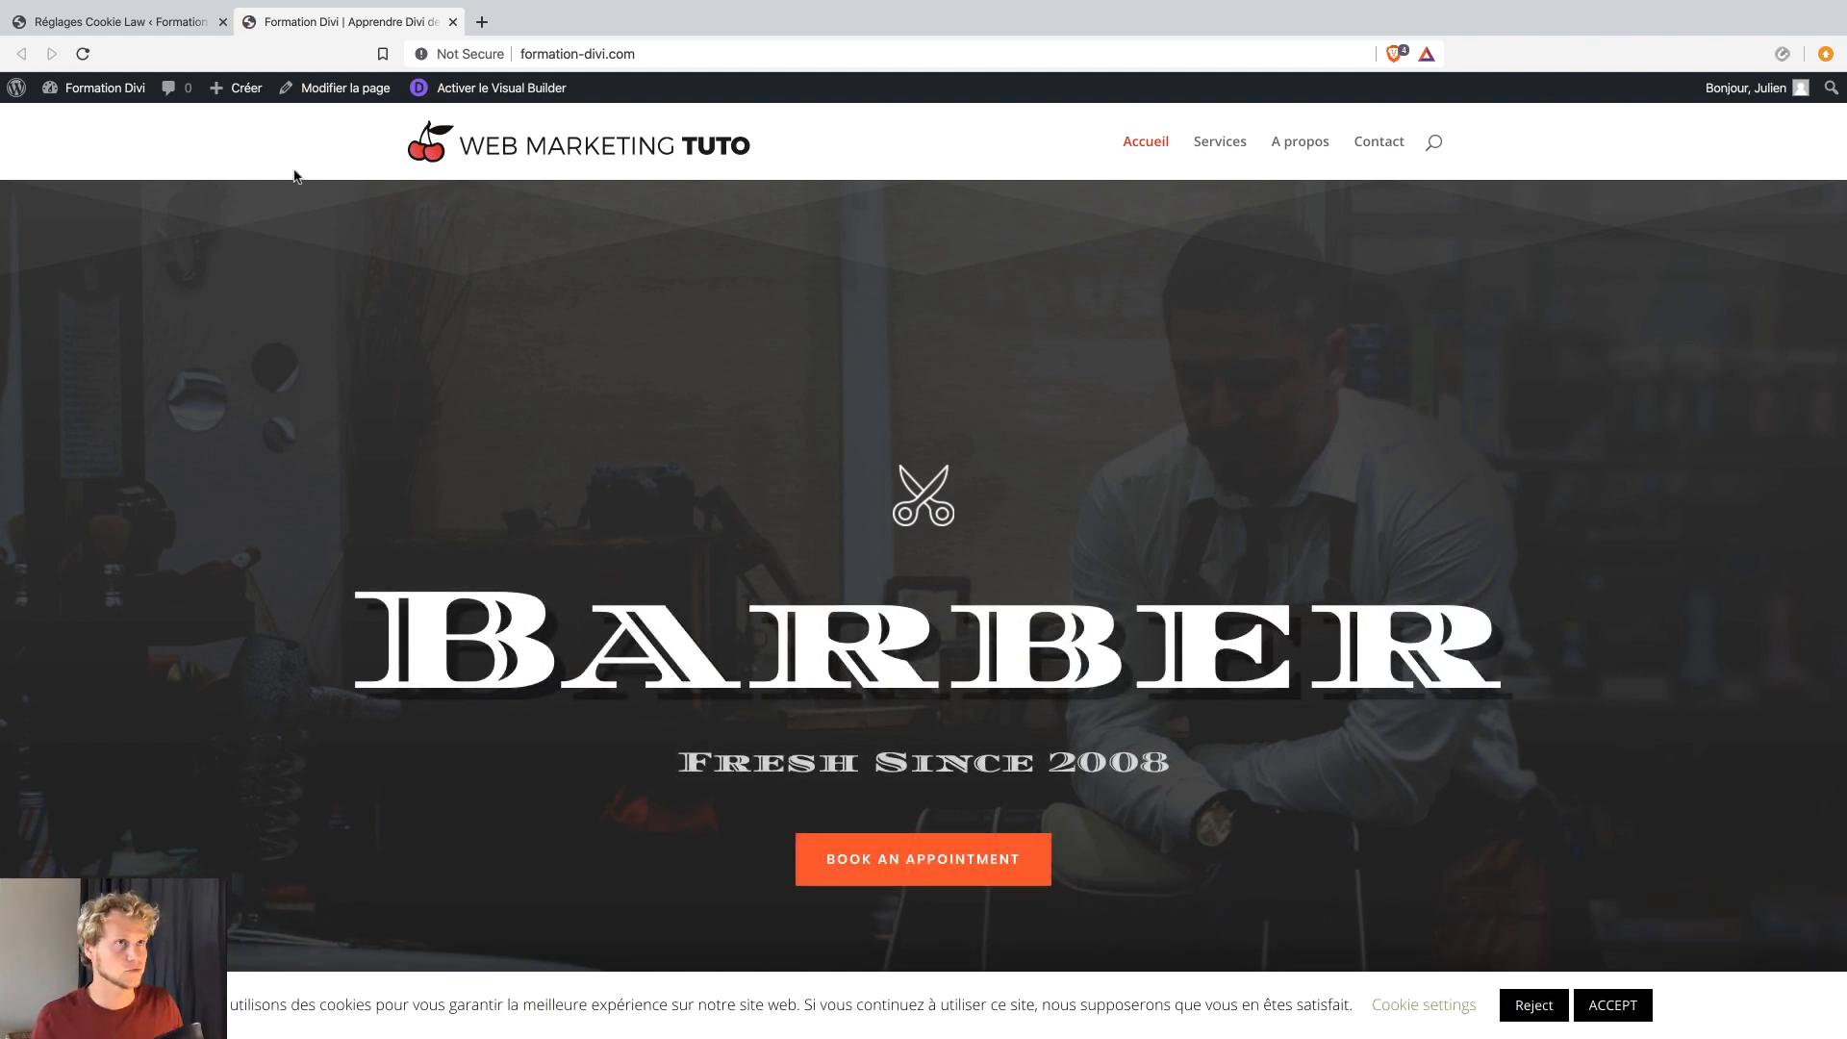
# Change the Reject button's text to "Rejeter" in the plugin's button customization settings.
pyautogui.click(151, 18)
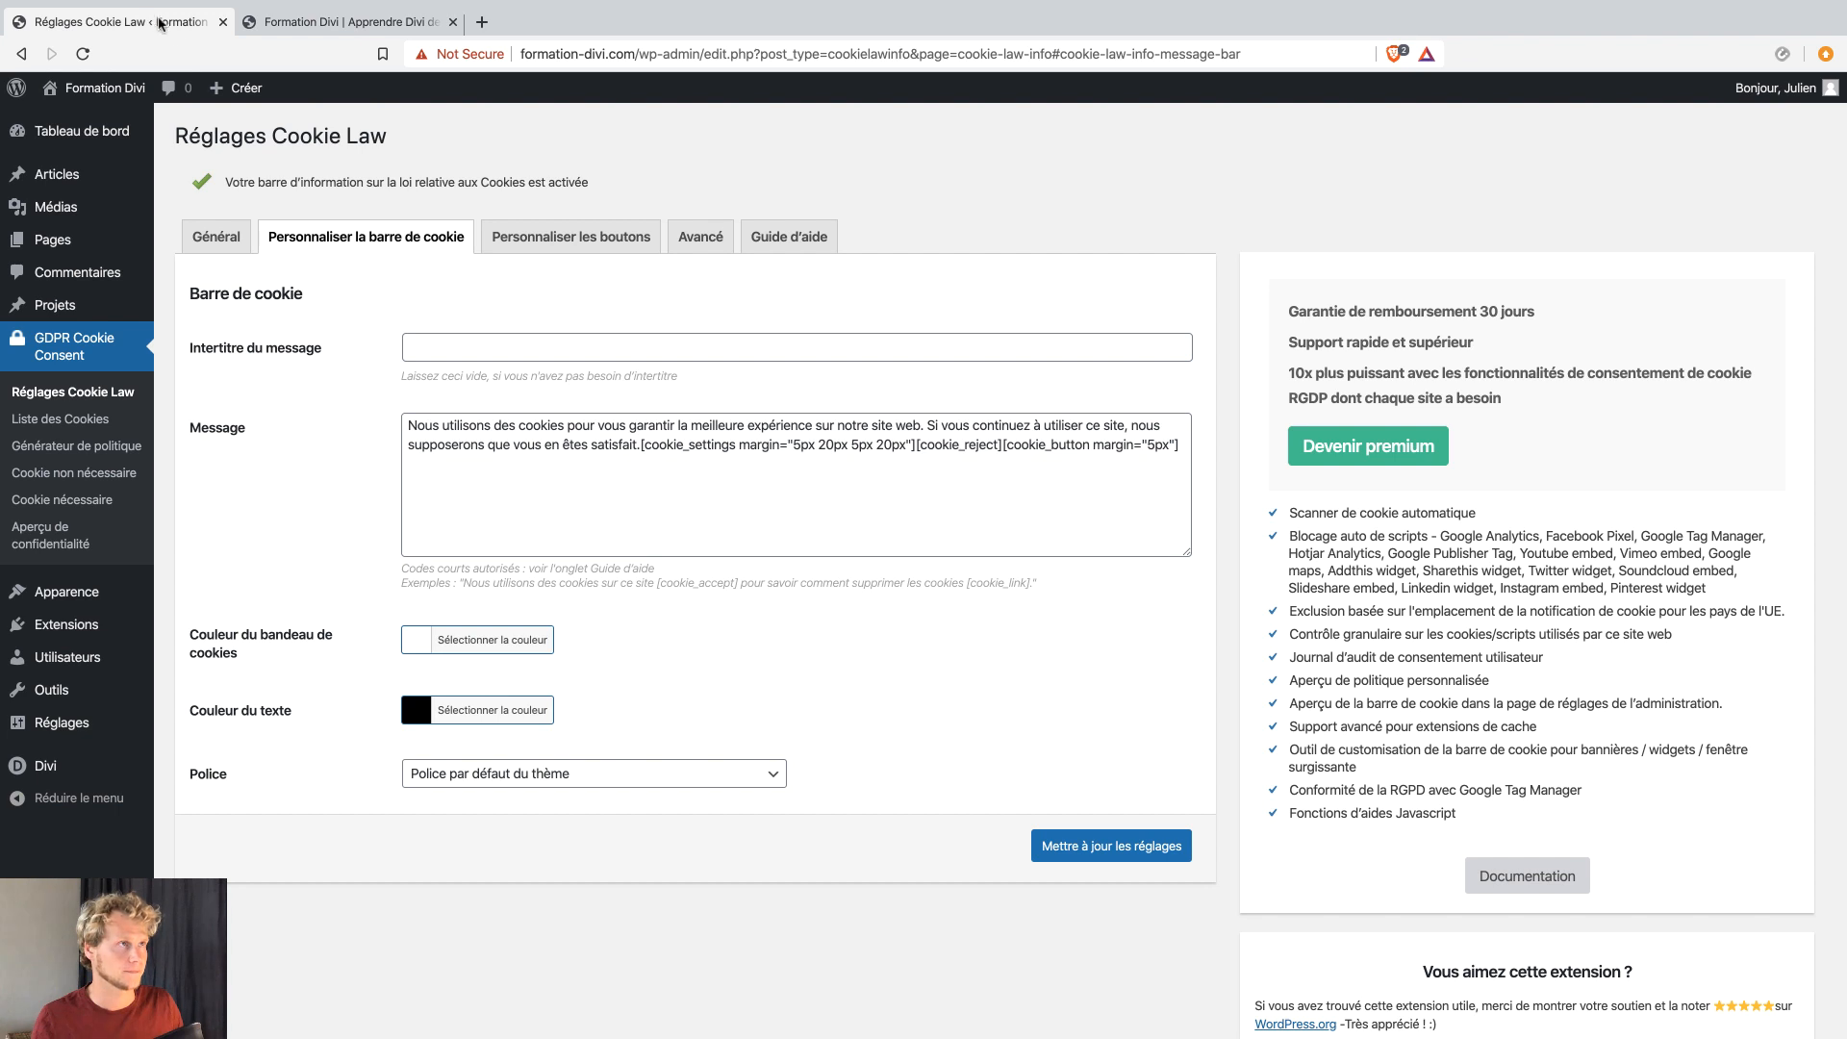
pyautogui.click(572, 238)
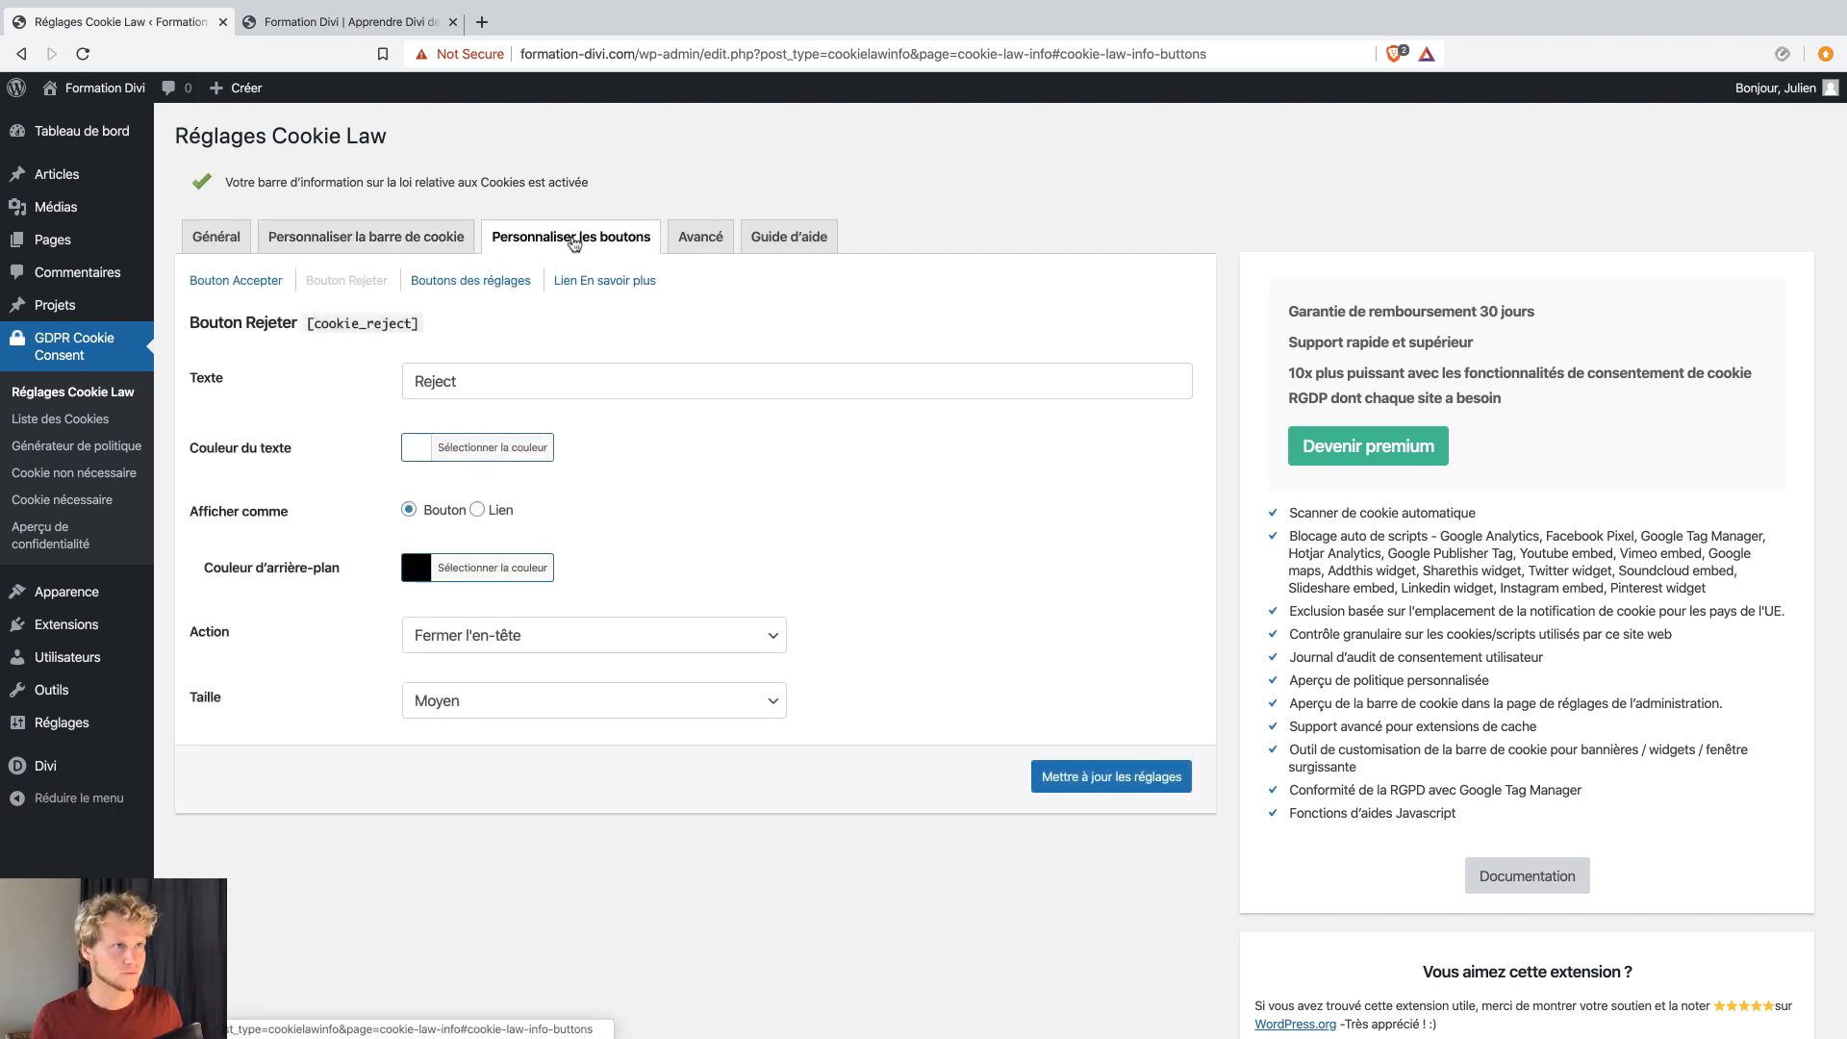
pyautogui.moveTo(478, 381); pyautogui.dragTo(395, 380)
pyautogui.write('Reje')
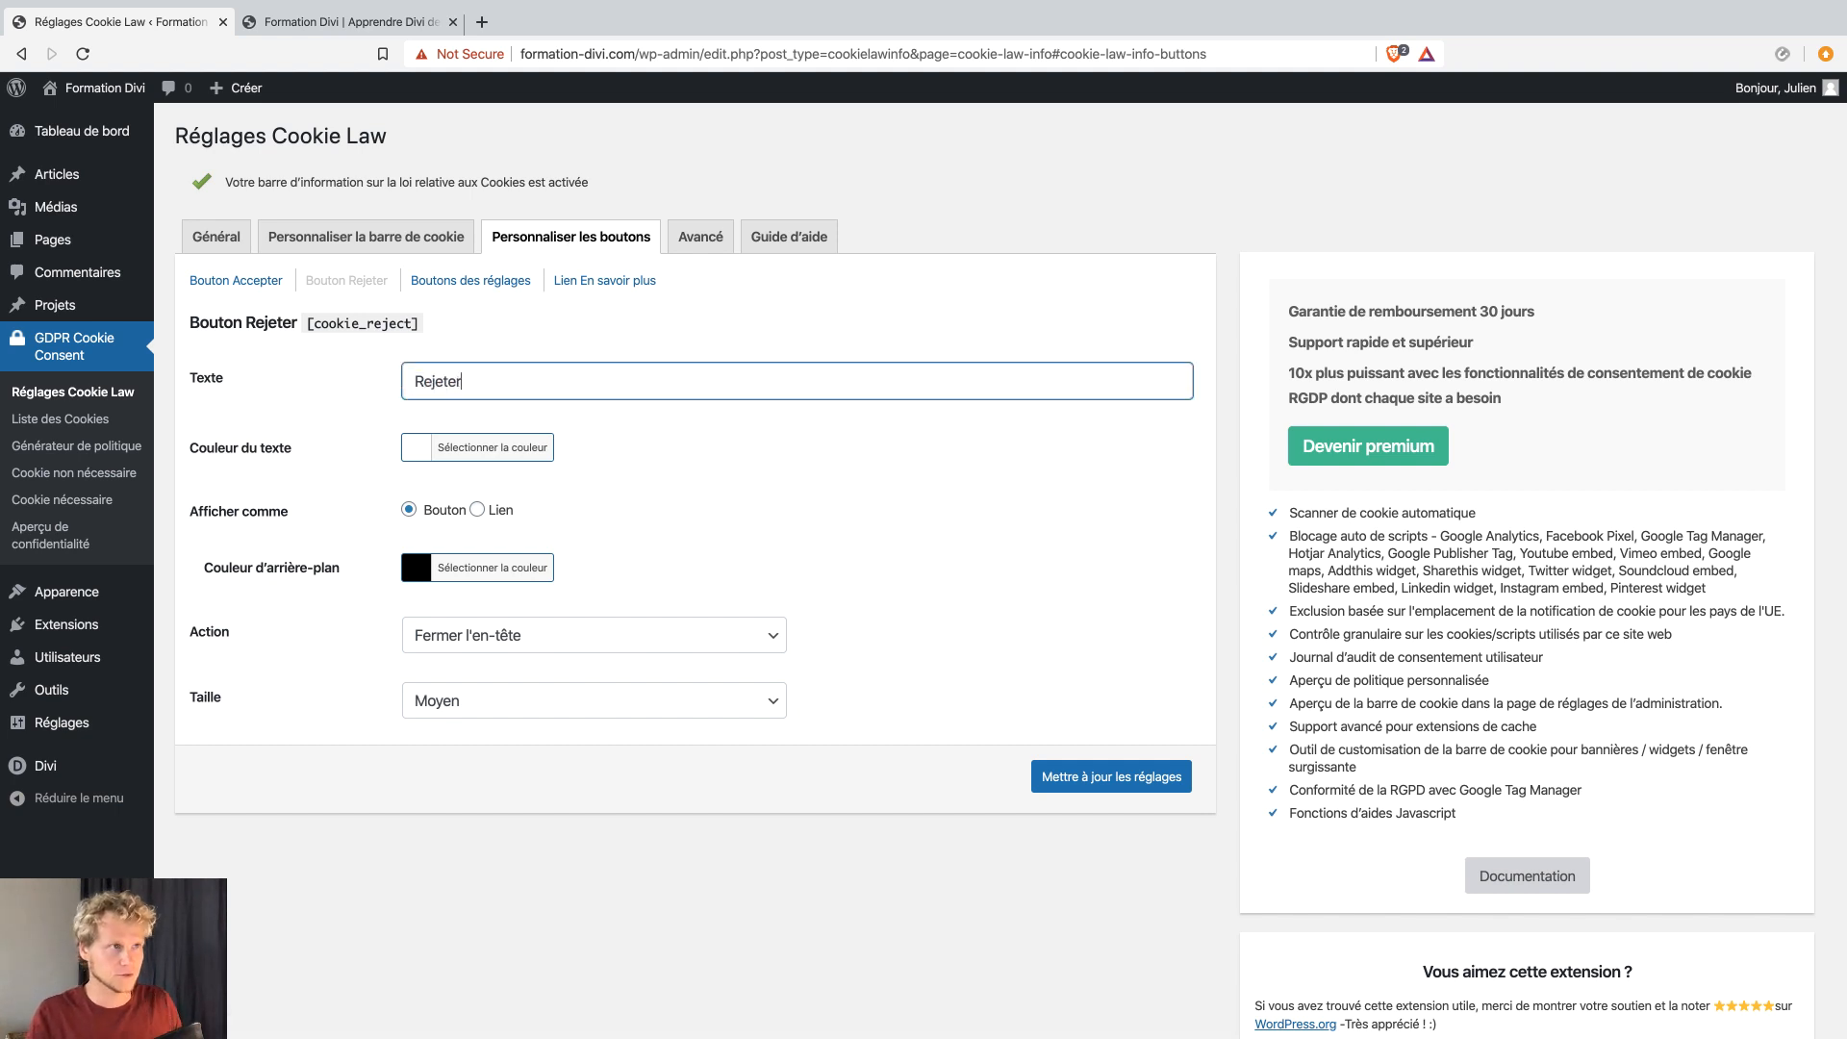
# Change the text of the cookie settings button to "Paramètres".
pyautogui.click(473, 282)
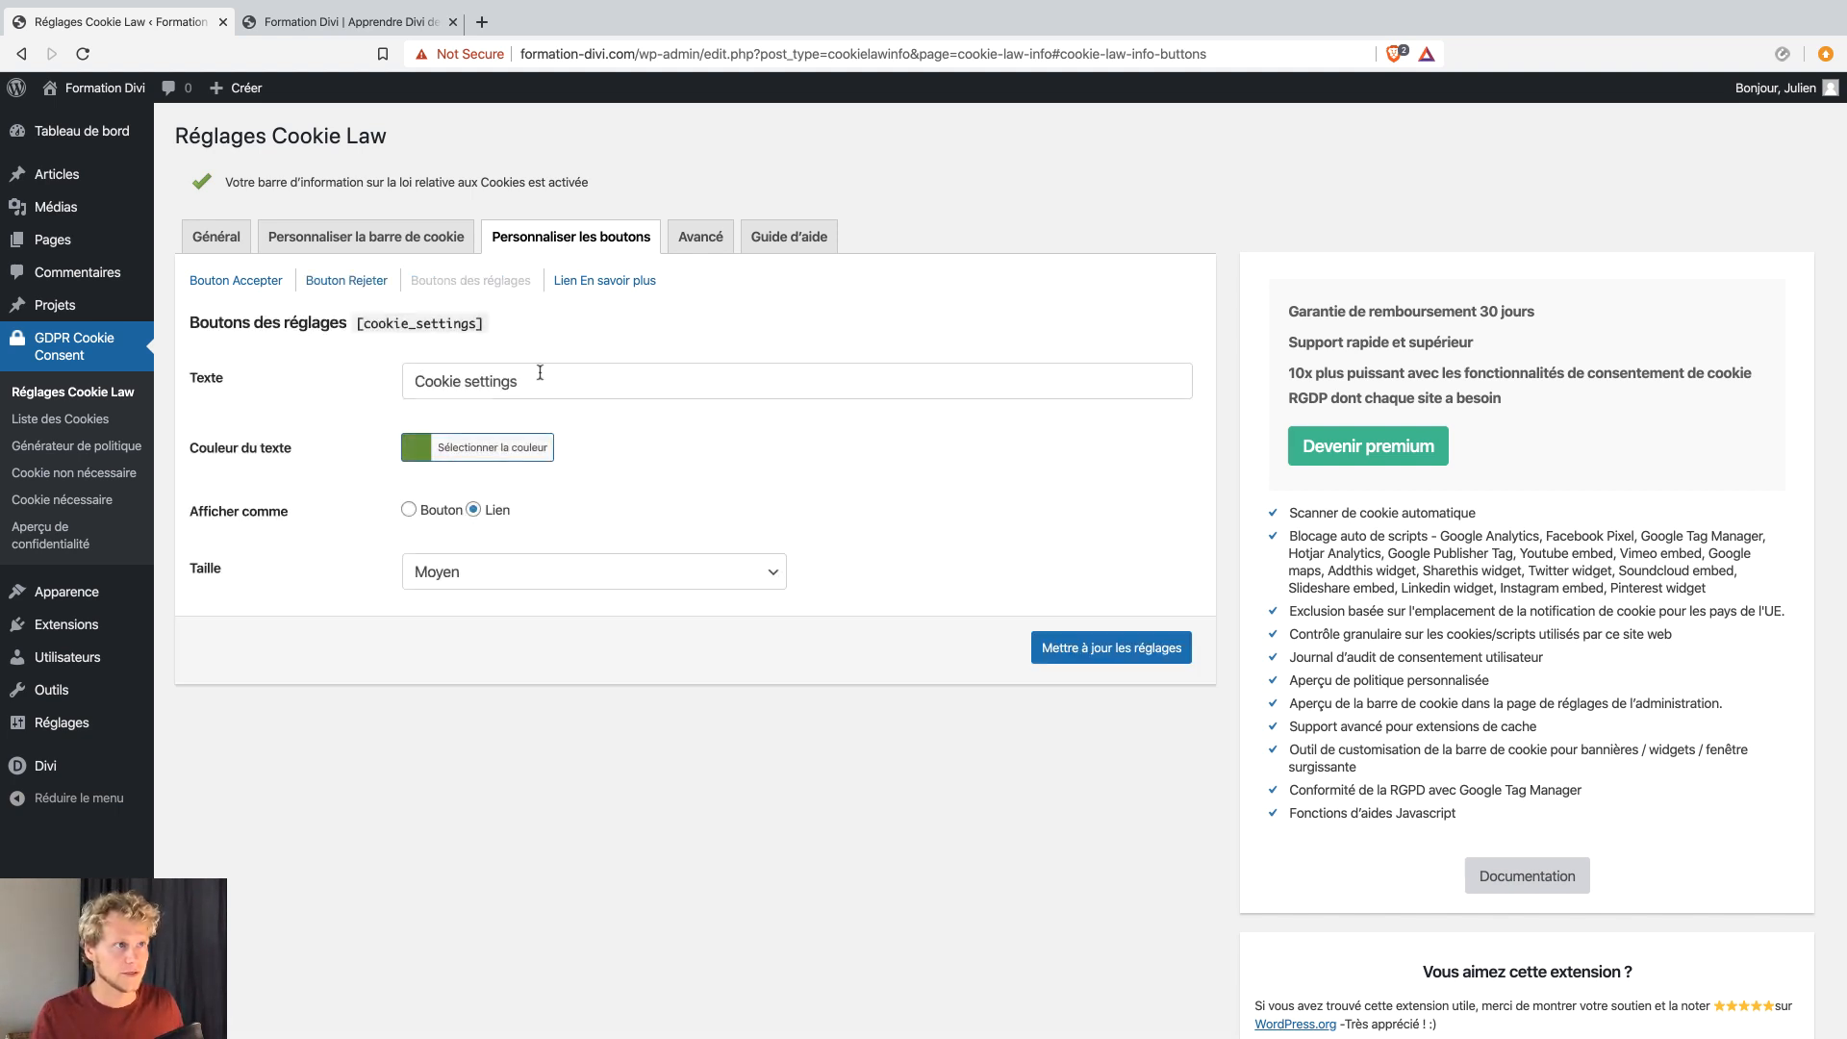
pyautogui.moveTo(537, 375); pyautogui.dragTo(374, 382)
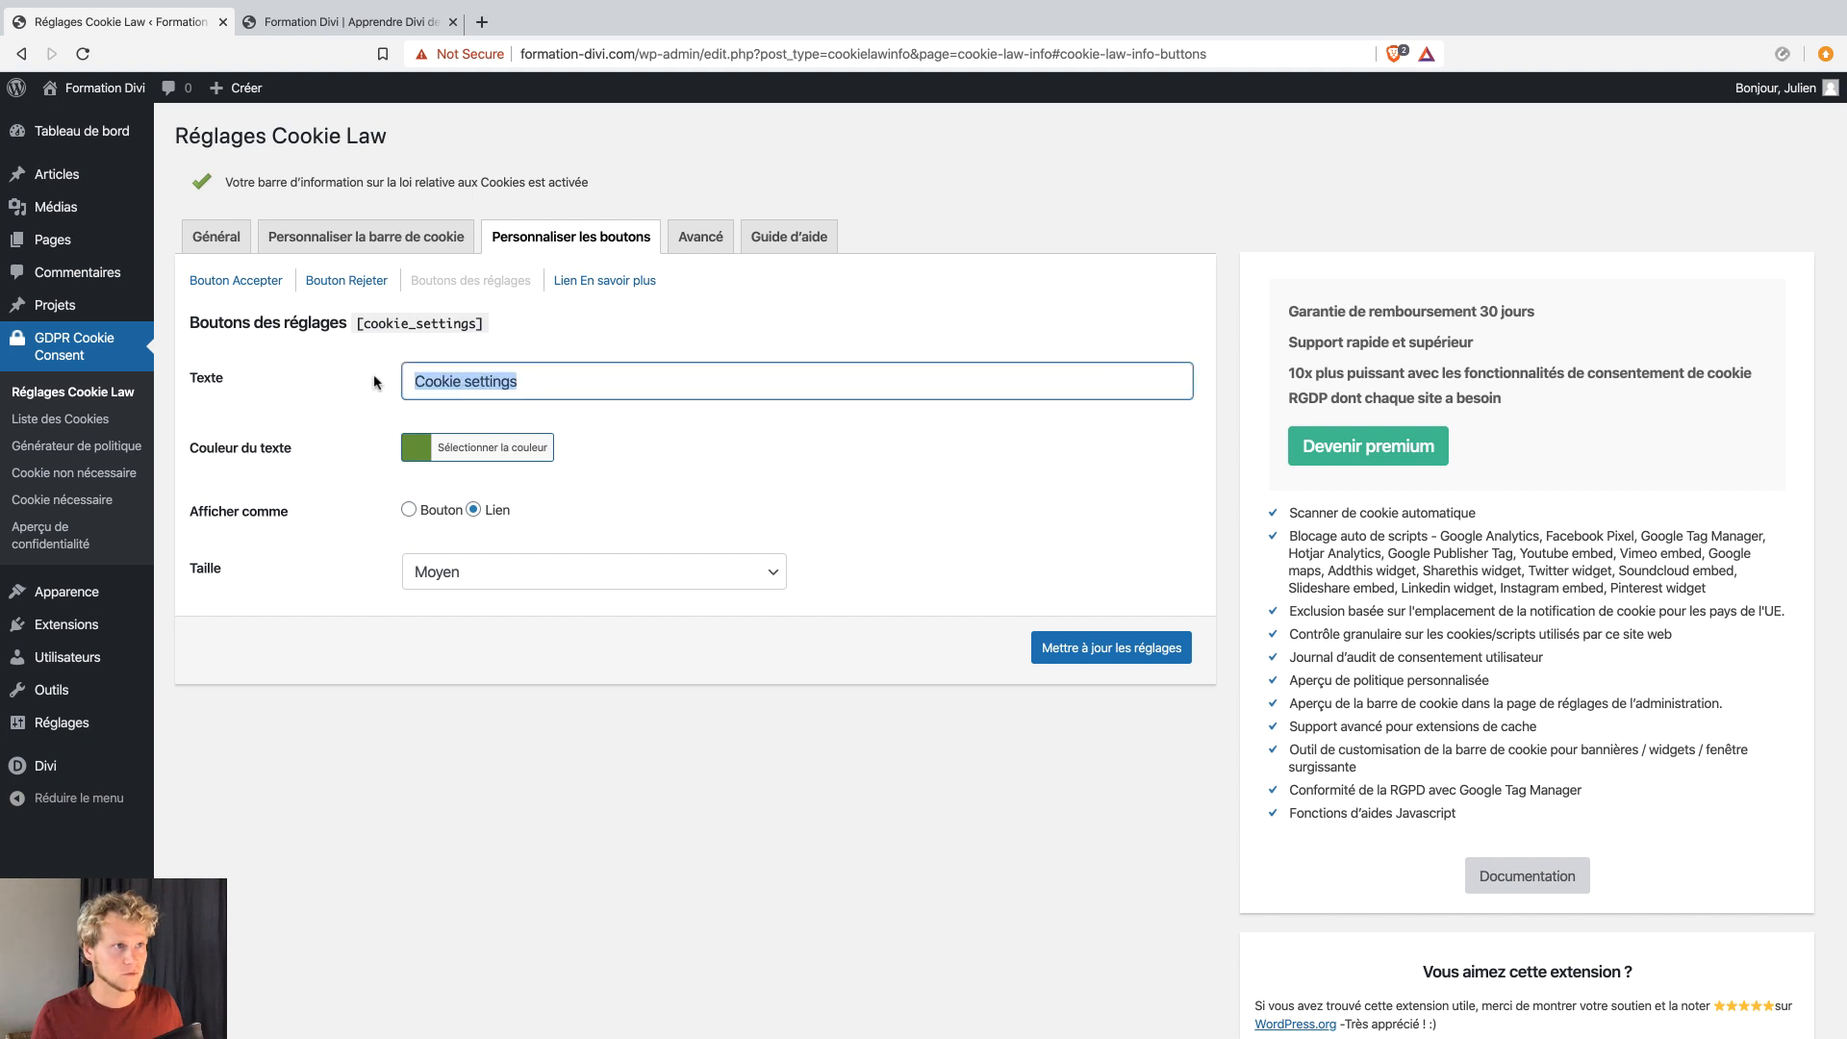
pyautogui.write('Paramètres')
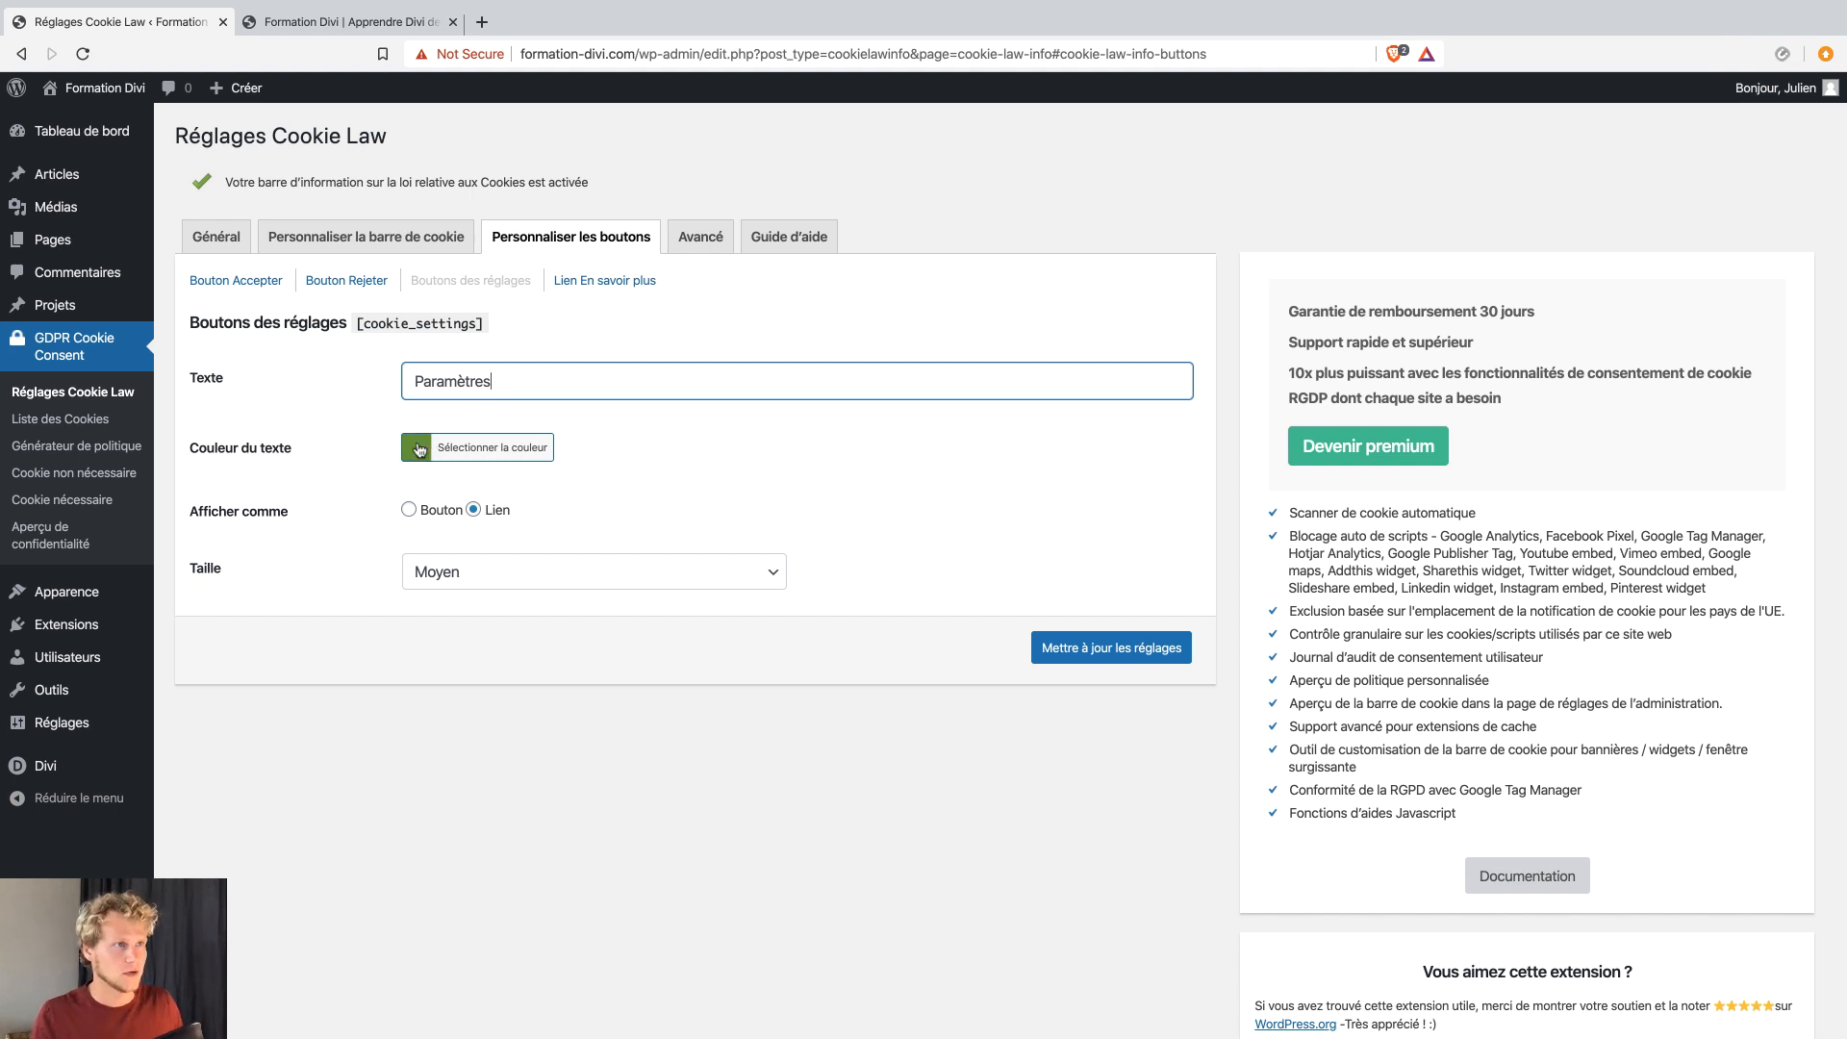
# Return to the live site's home page to examine the cookie bar's links and buttons.
pyautogui.click(351, 21)
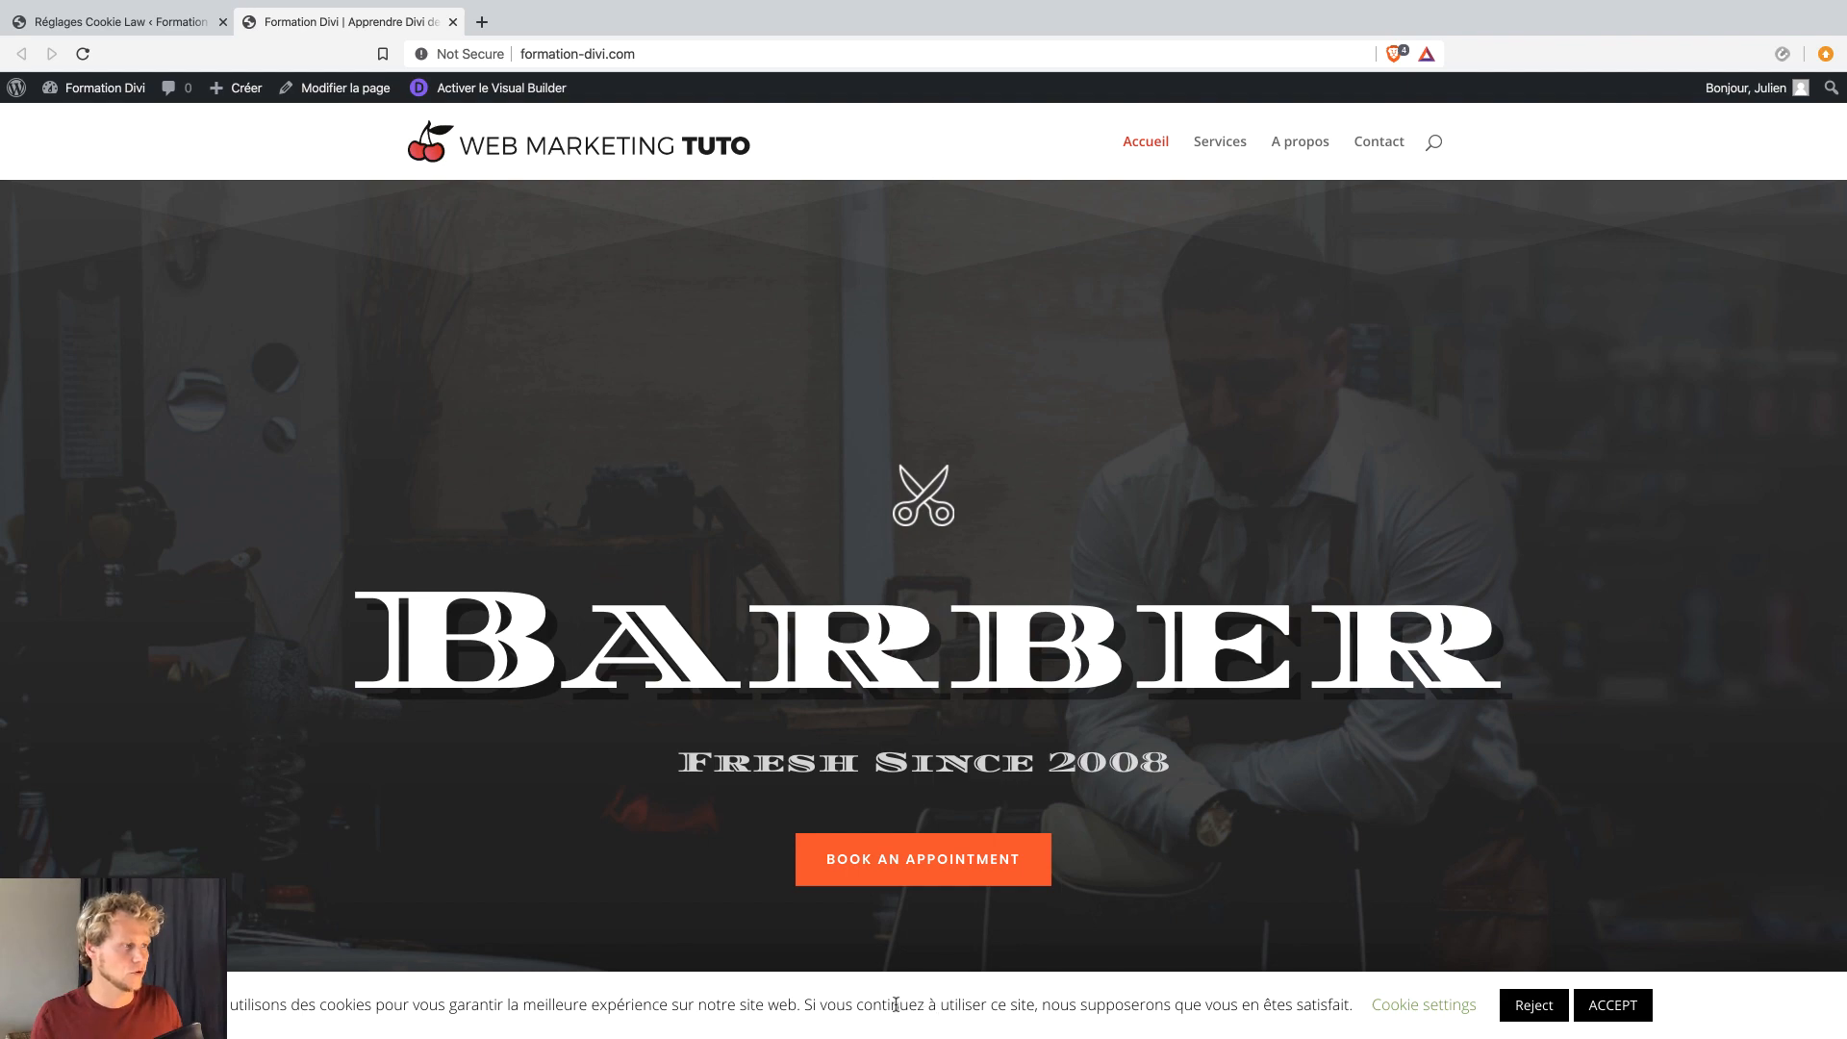
# Set the Accept button's text to "Accepter" in the plugin's button customization settings.
pyautogui.click(144, 21)
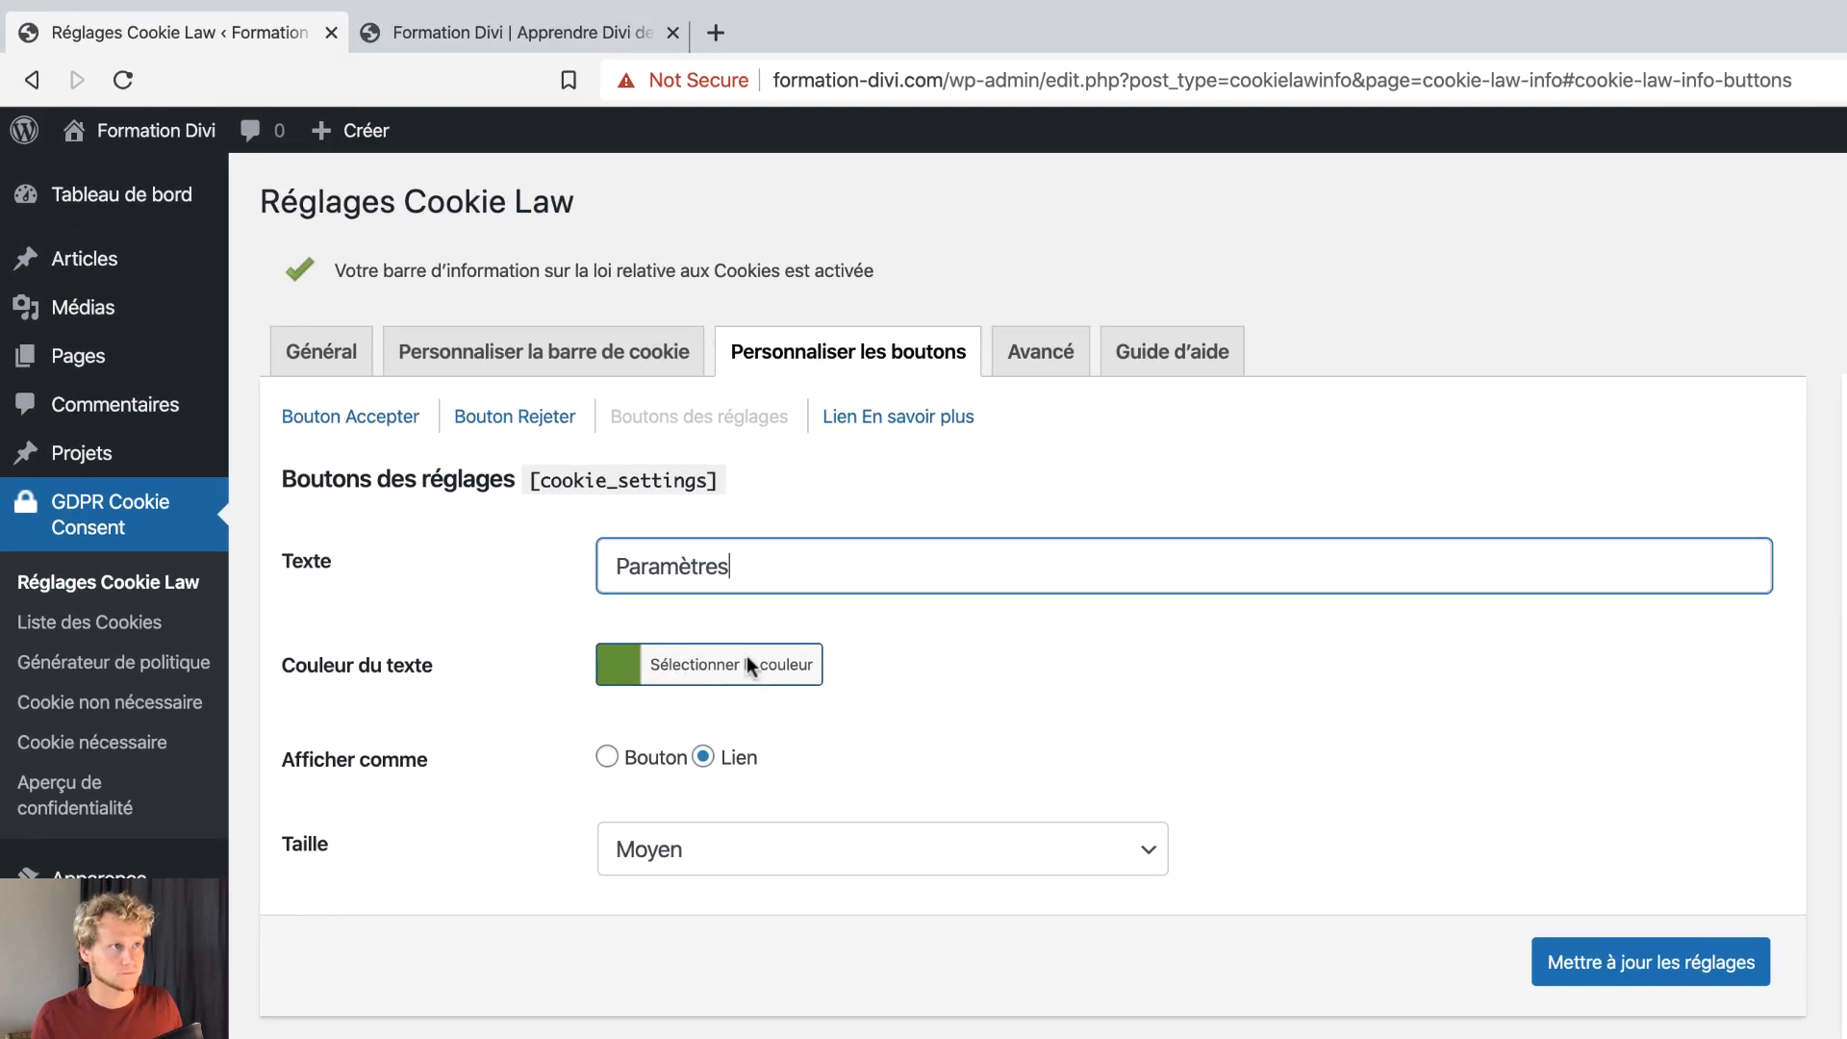
pyautogui.click(369, 436)
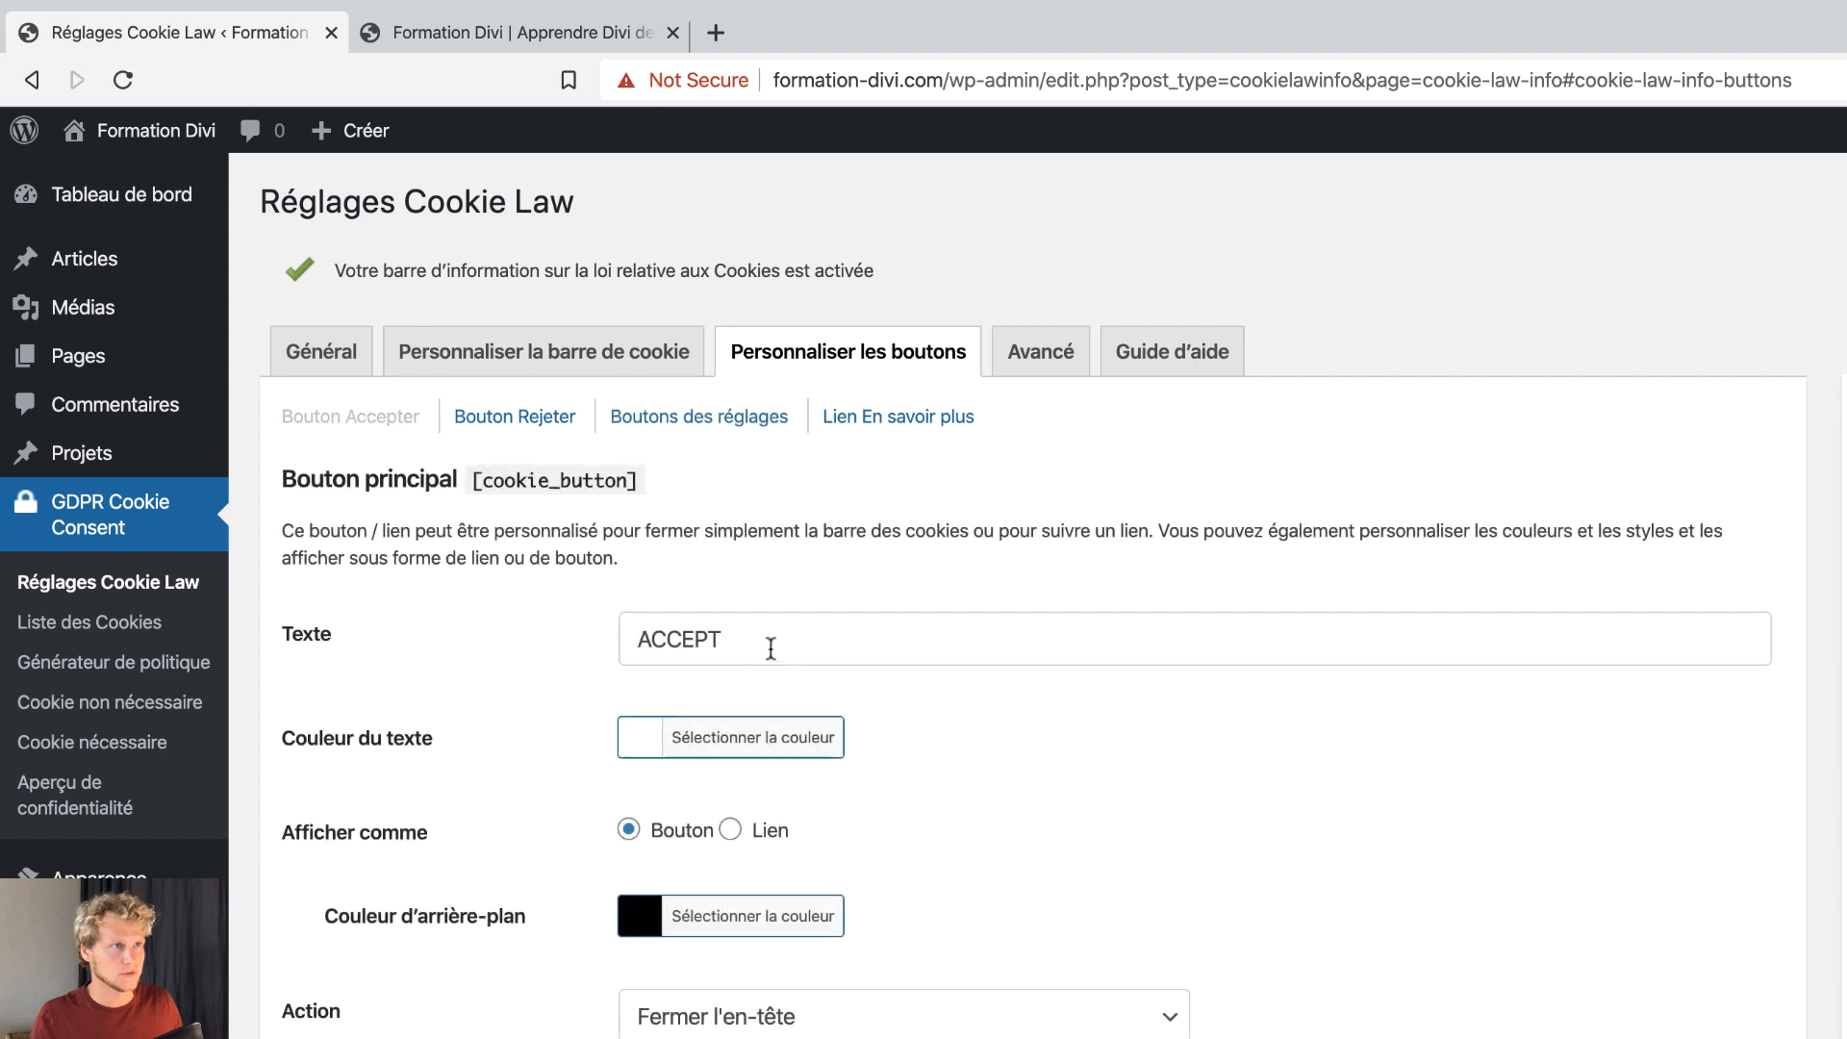
pyautogui.moveTo(771, 645); pyautogui.dragTo(520, 652)
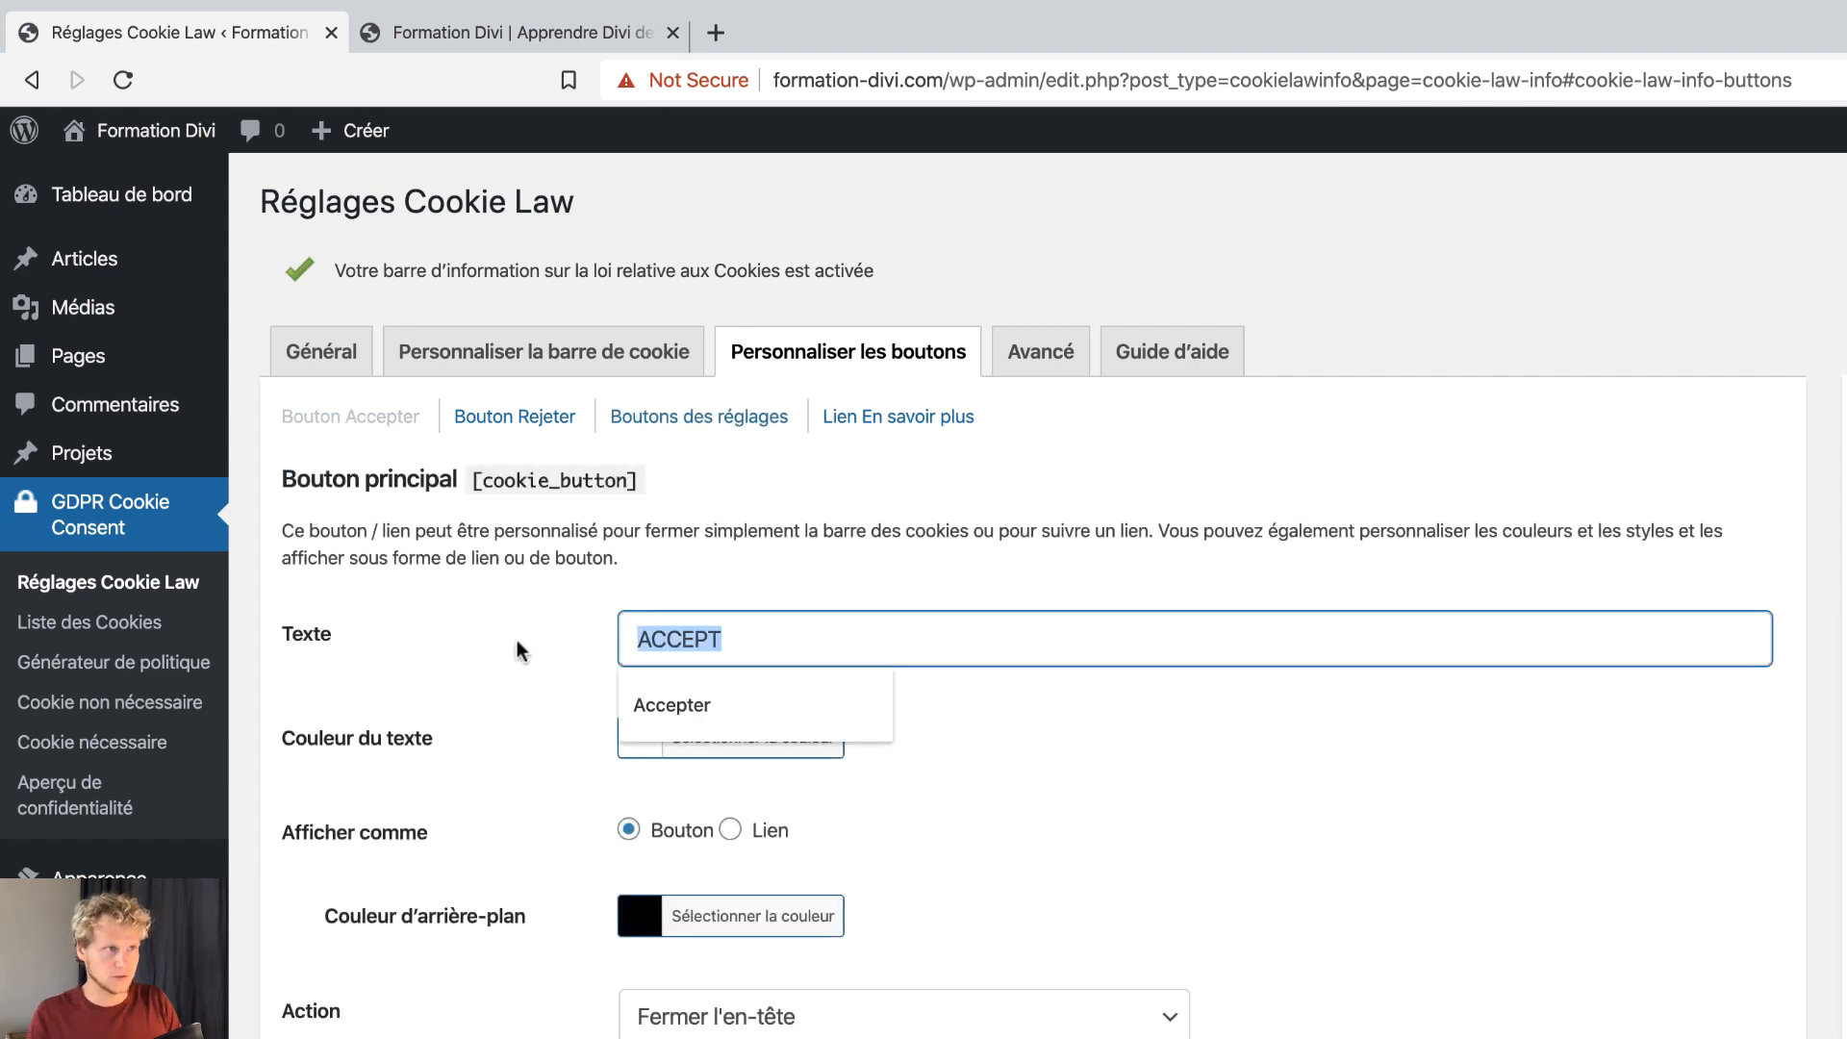
pyautogui.click(652, 701)
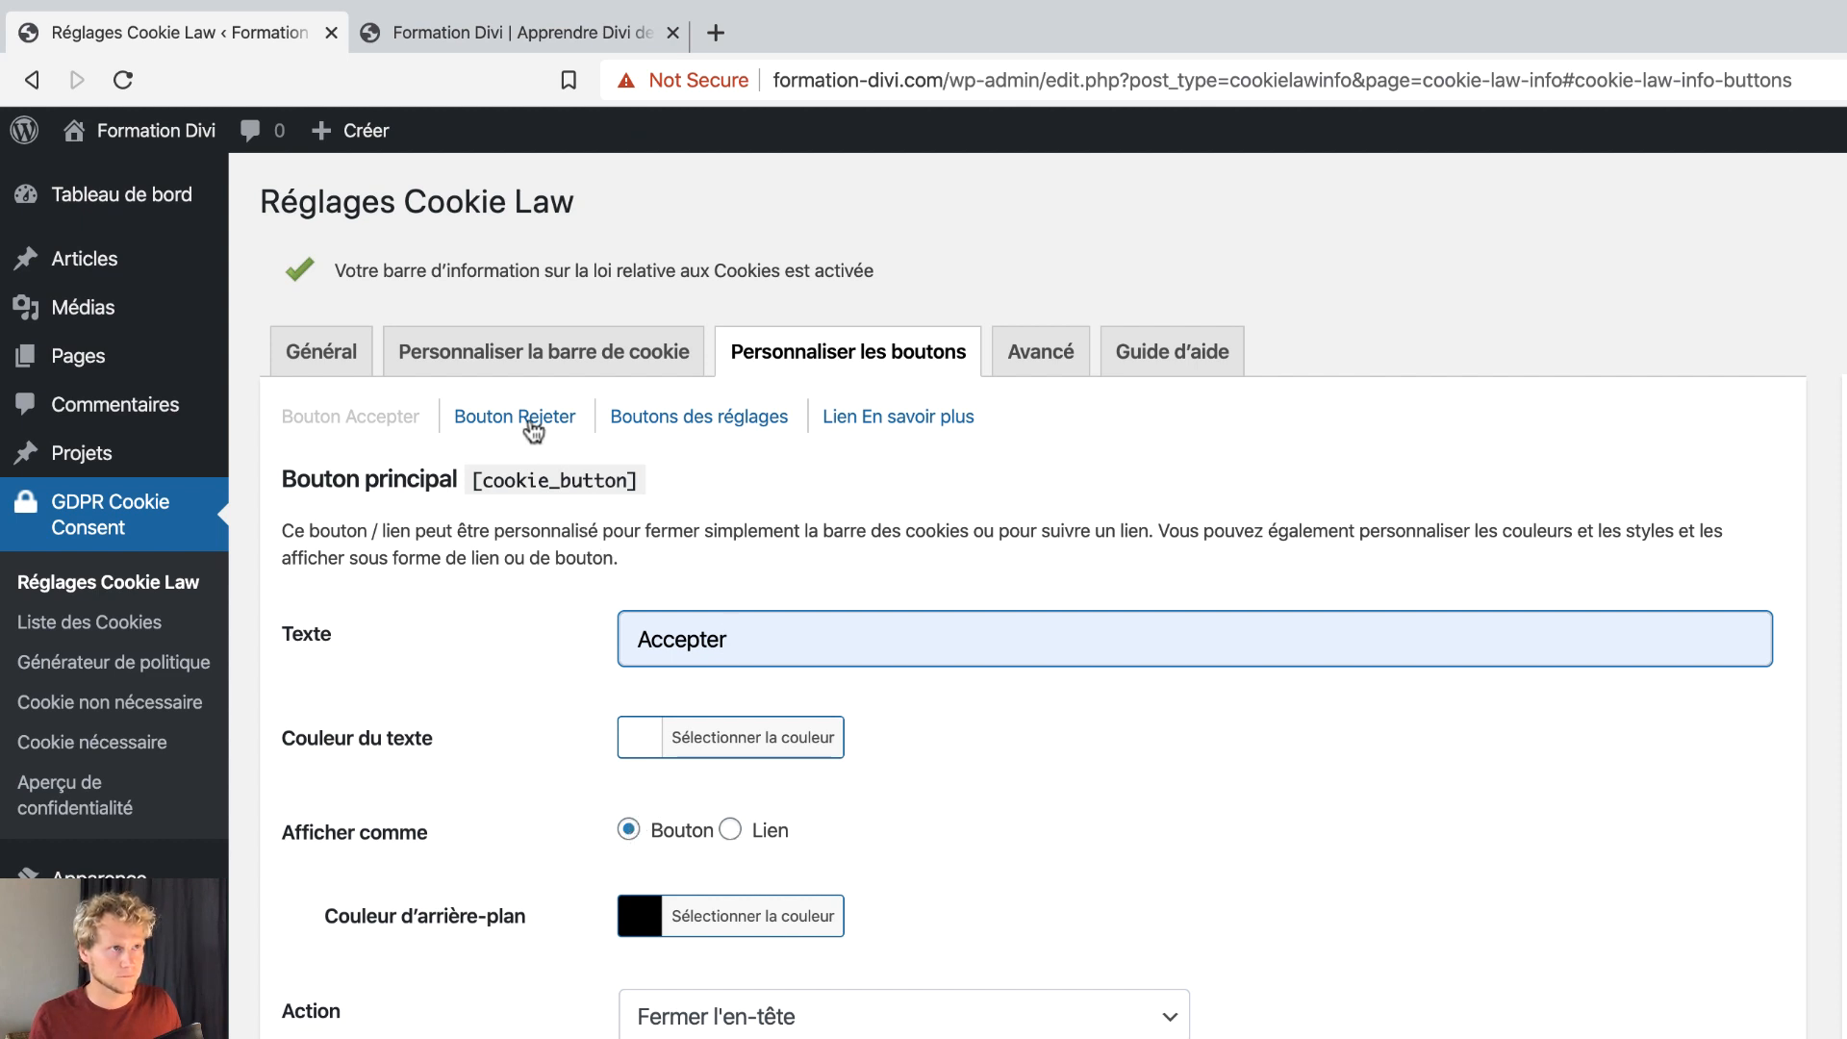
# Display the Reject button as a link (Lien) instead of a button and update the settings.
pyautogui.click(532, 423)
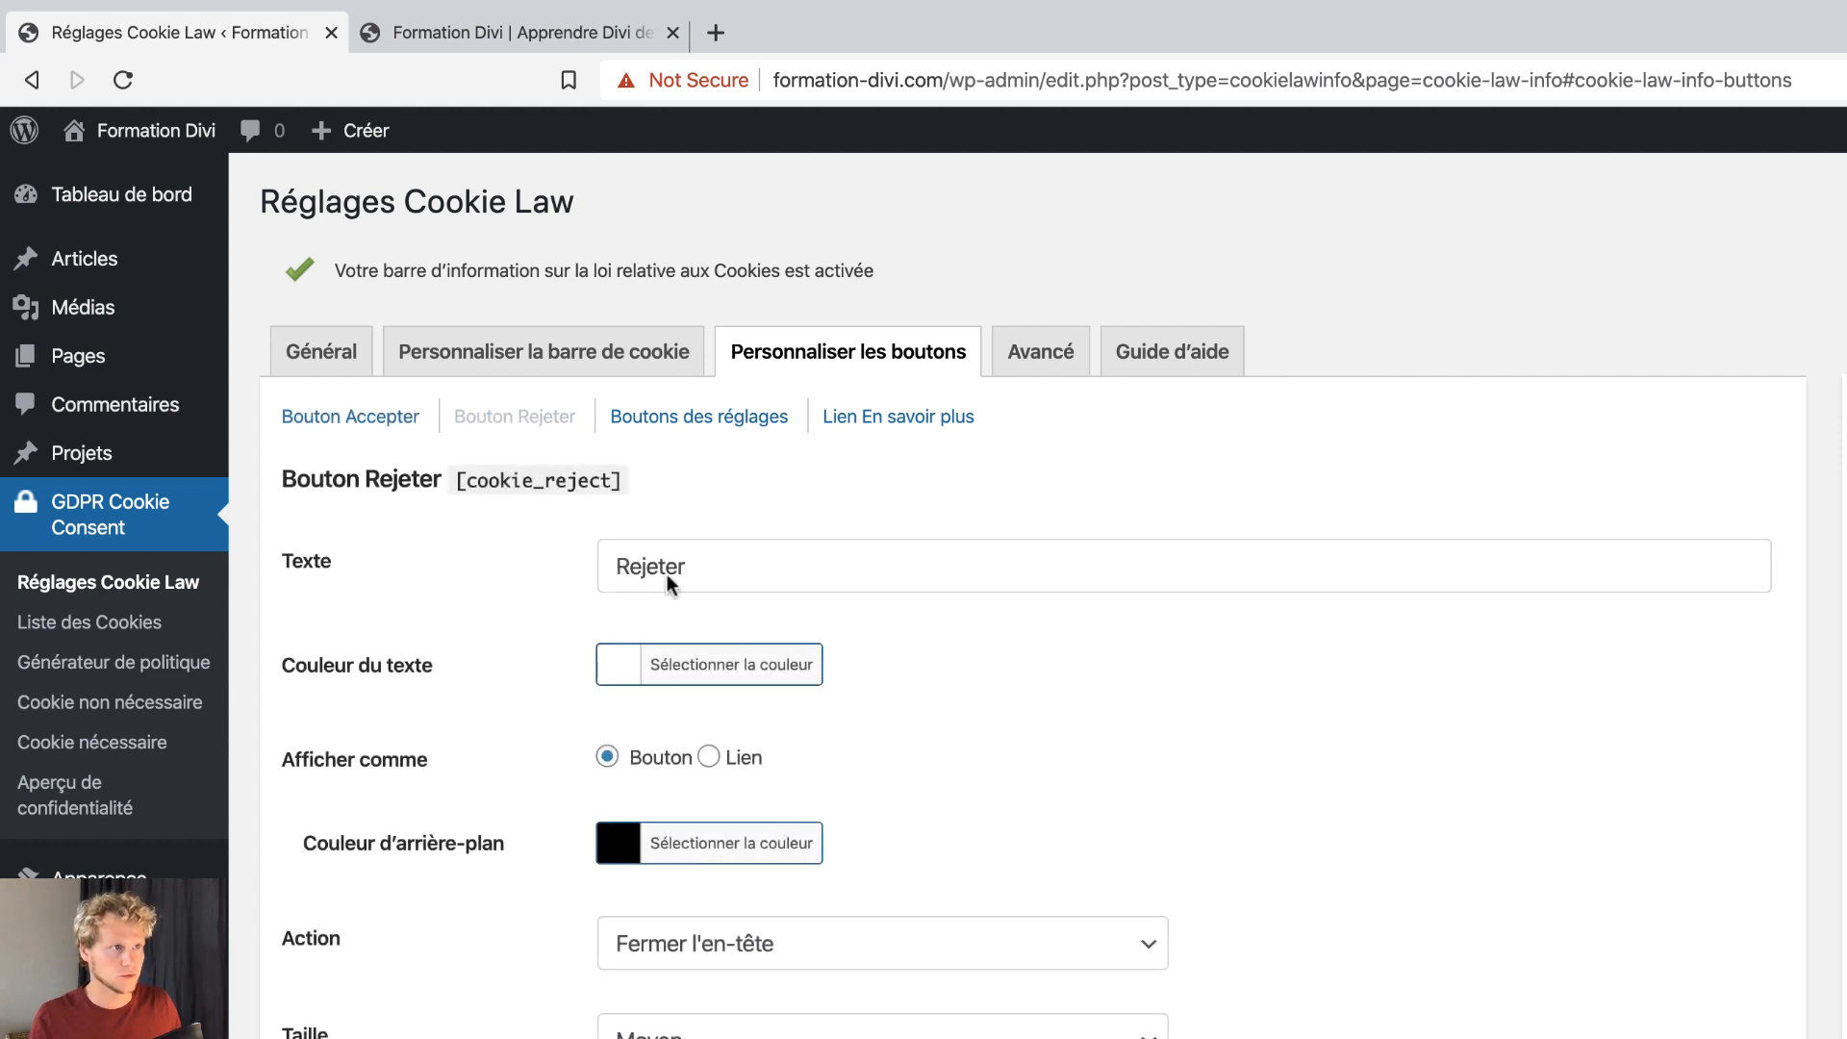
pyautogui.click(709, 758)
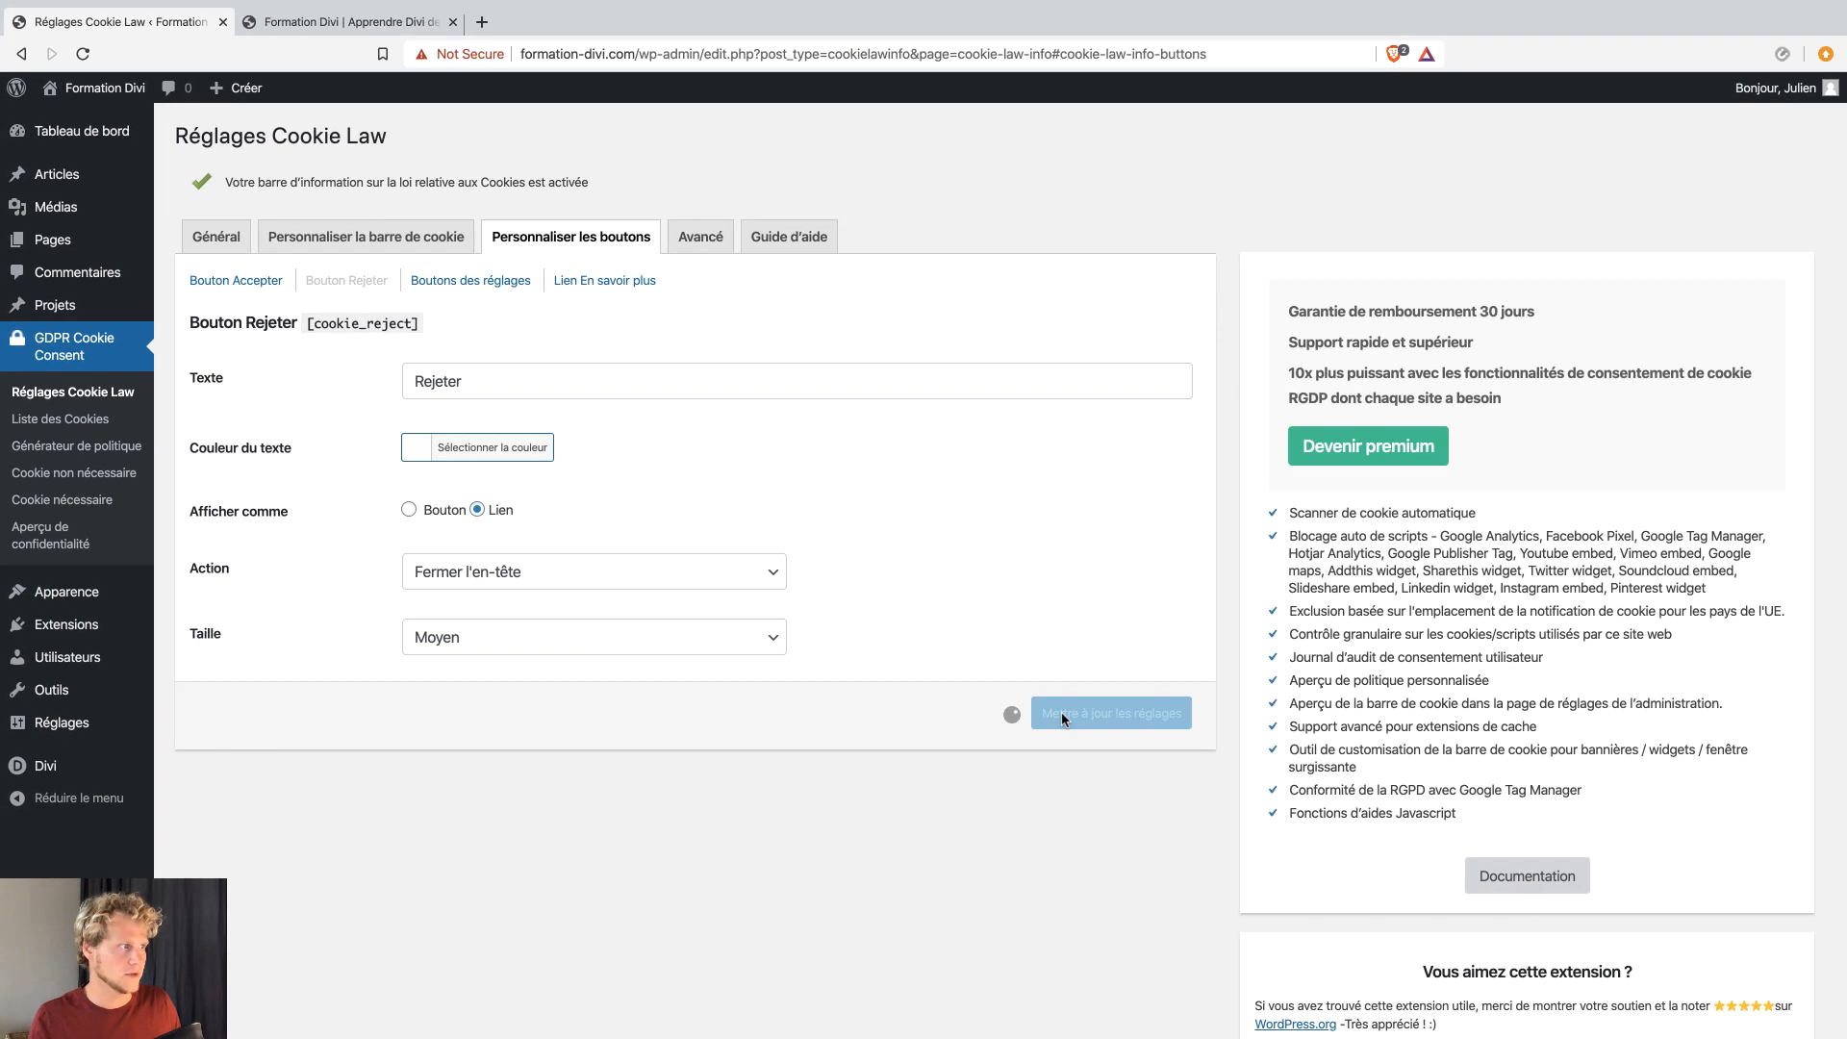
pyautogui.click(1060, 712)
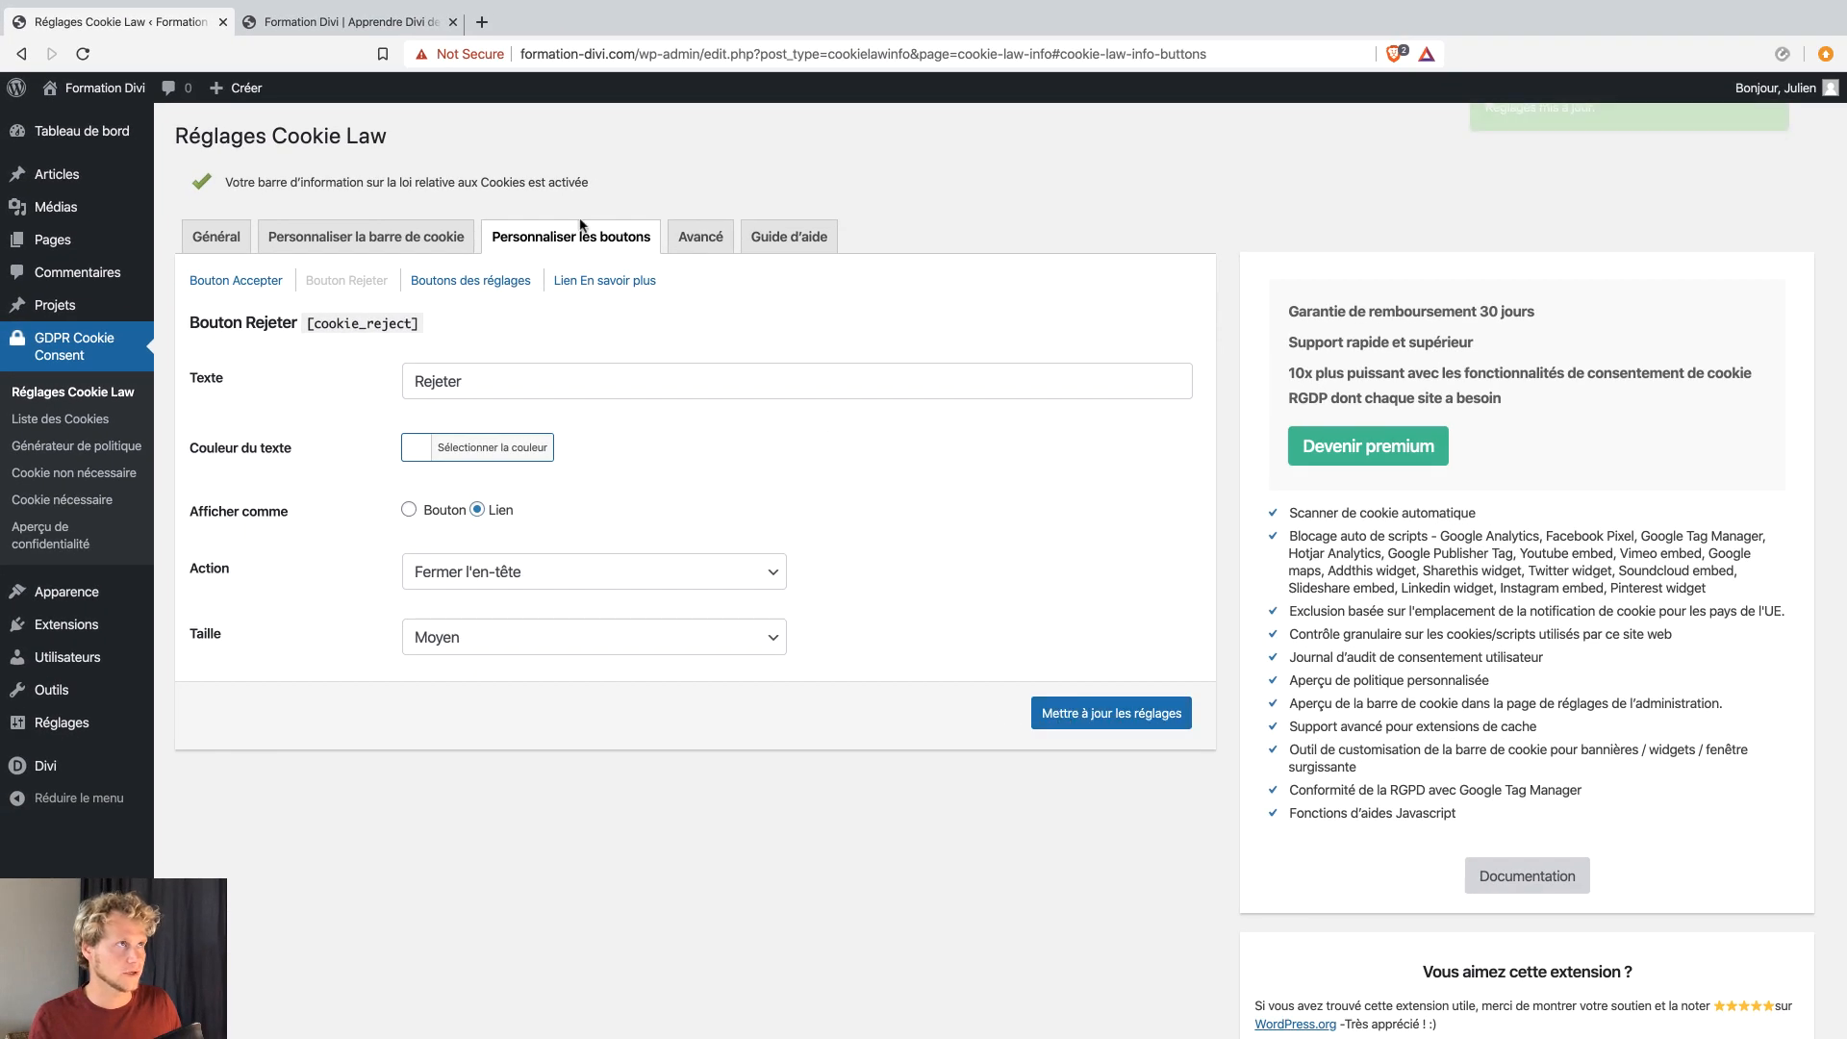
# Reload the live site's home page and check how the reject link shows in the cookie bar.
pyautogui.click(346, 21)
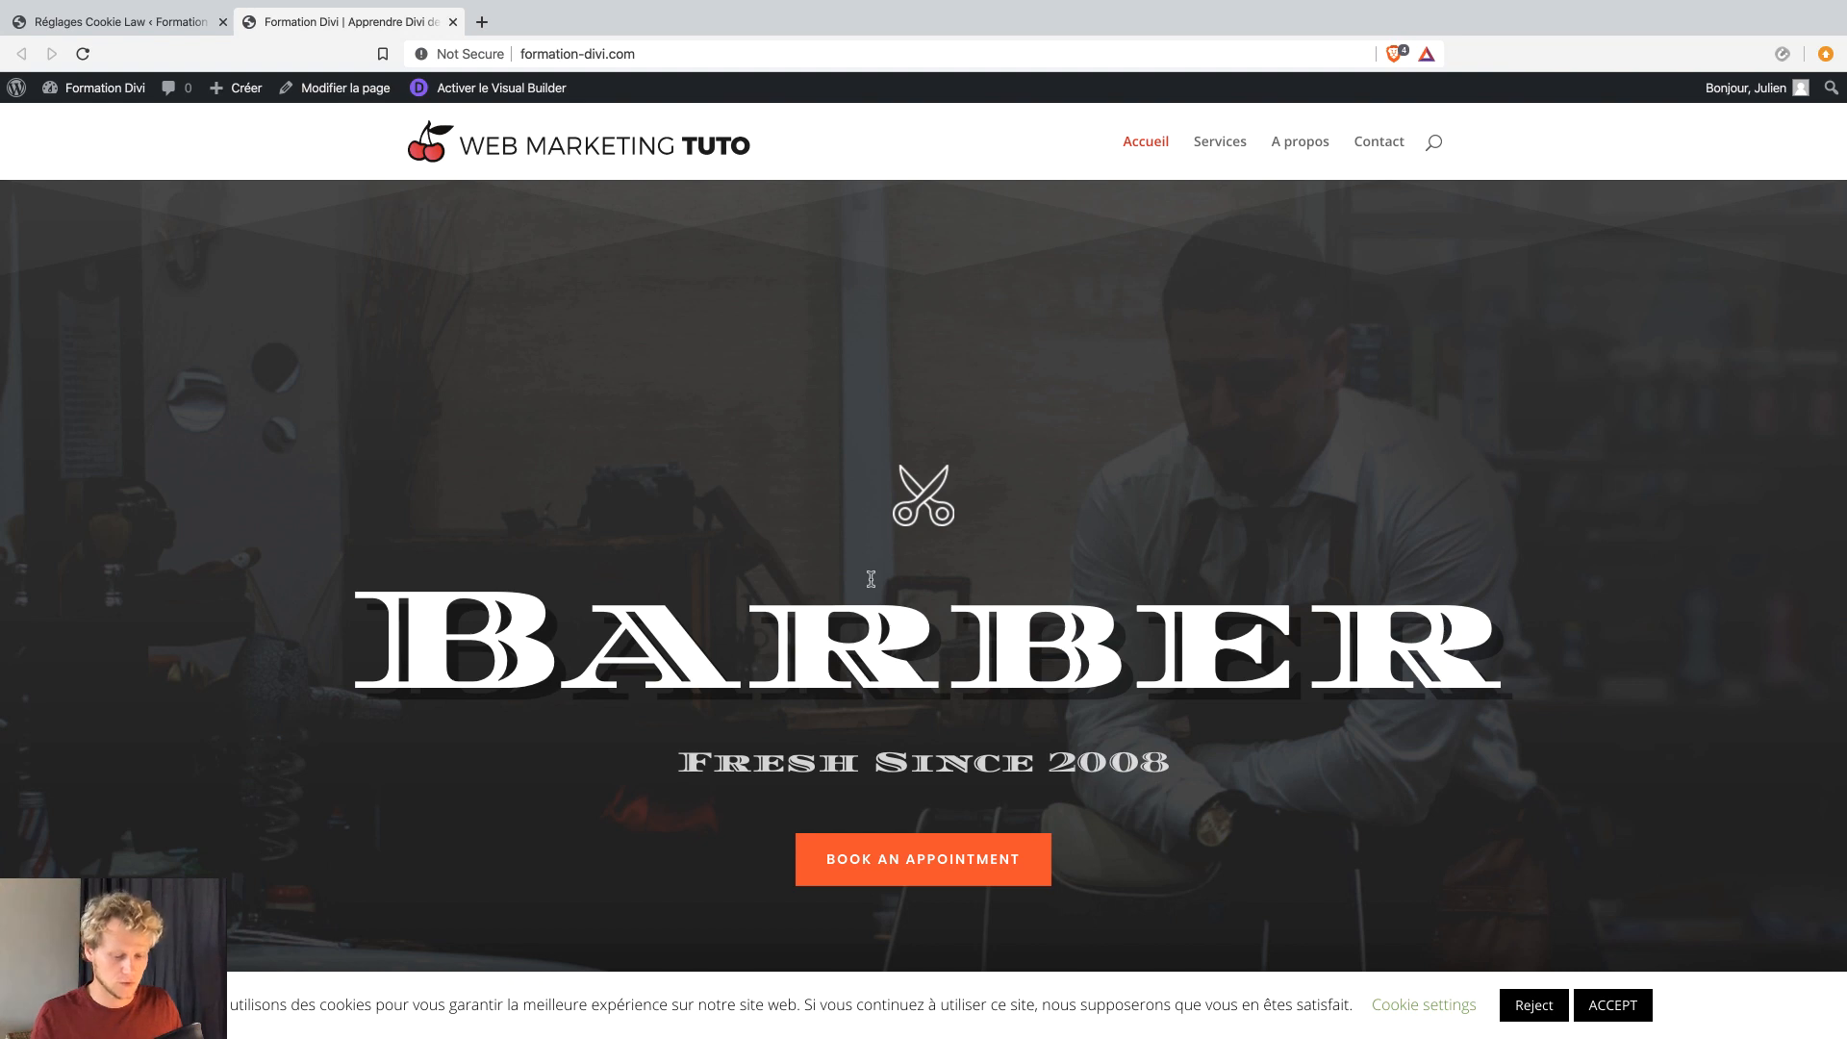
pyautogui.press('super+r')
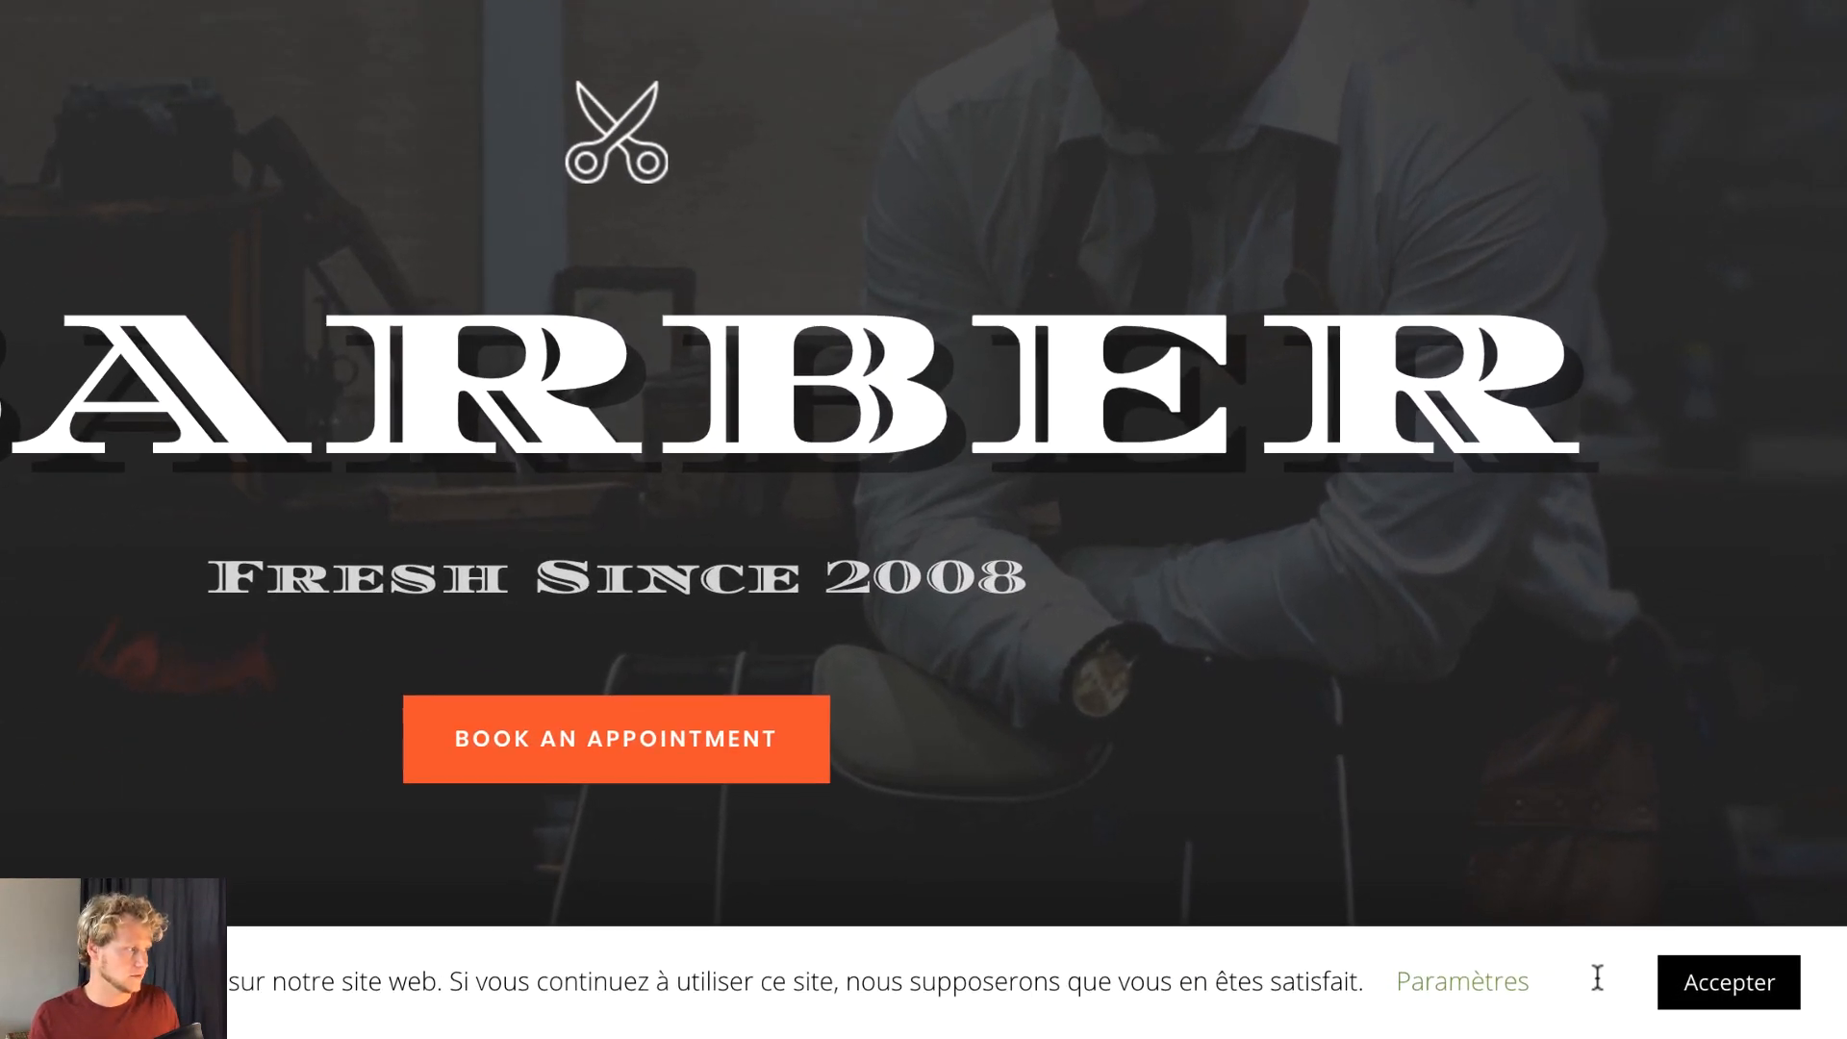
pyautogui.moveTo(1570, 981)
pyautogui.mouseDown()
pyautogui.moveTo(1537, 982)
pyautogui.moveTo(1605, 982)
pyautogui.moveTo(1565, 980)
pyautogui.mouseUp()
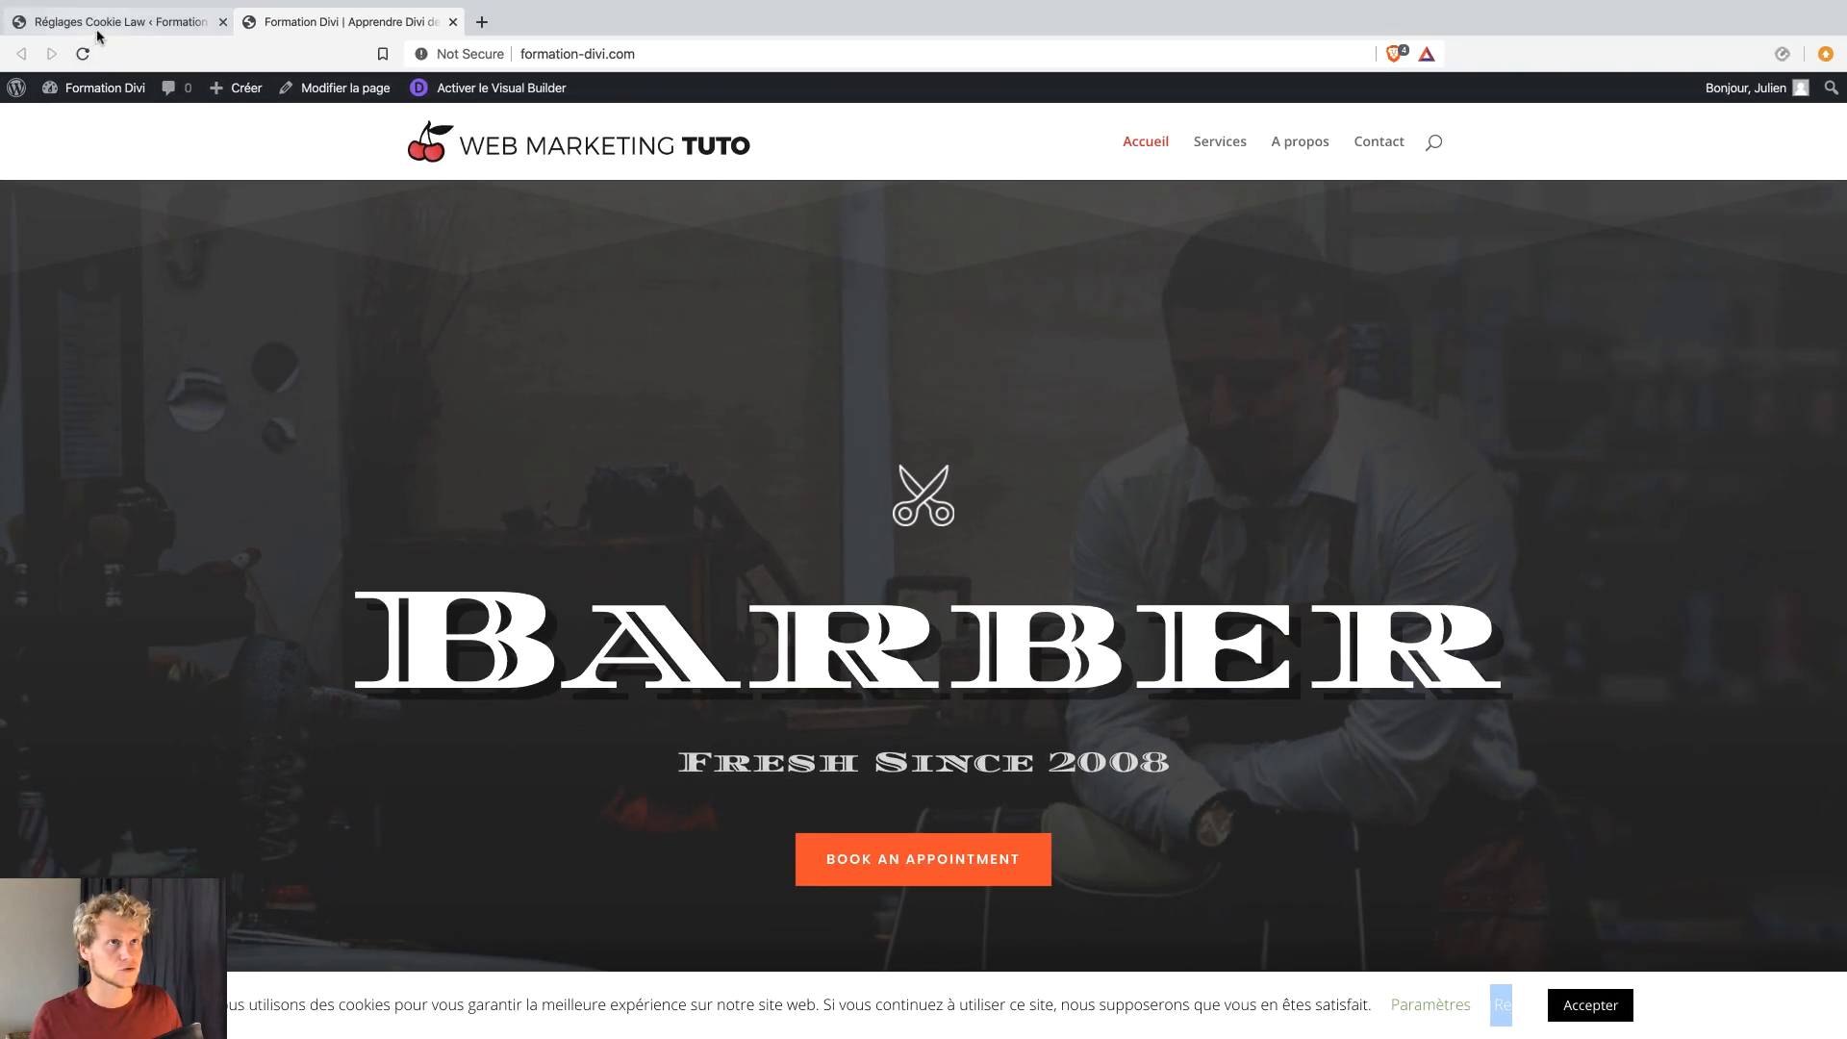
# Change the cookie banner's background colour to dark grey in the cookie bar customization settings.
pyautogui.click(106, 21)
pyautogui.click(366, 237)
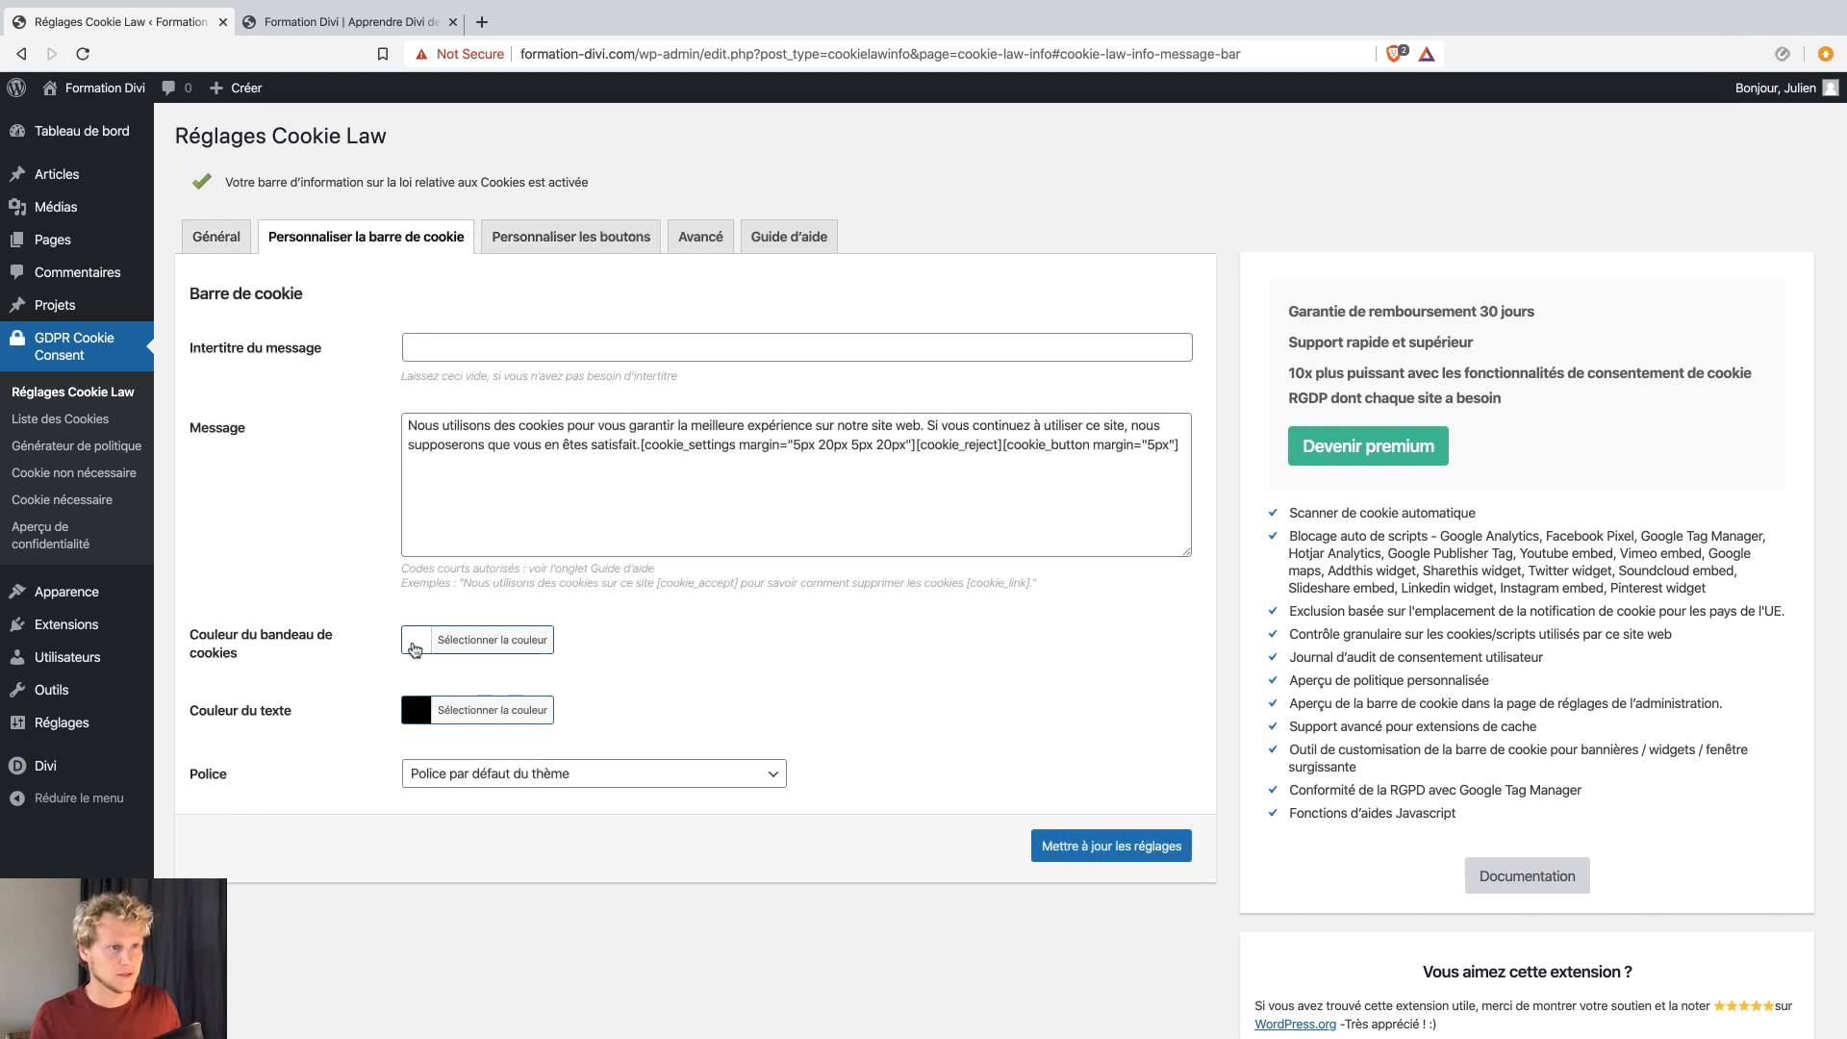
pyautogui.click(462, 640)
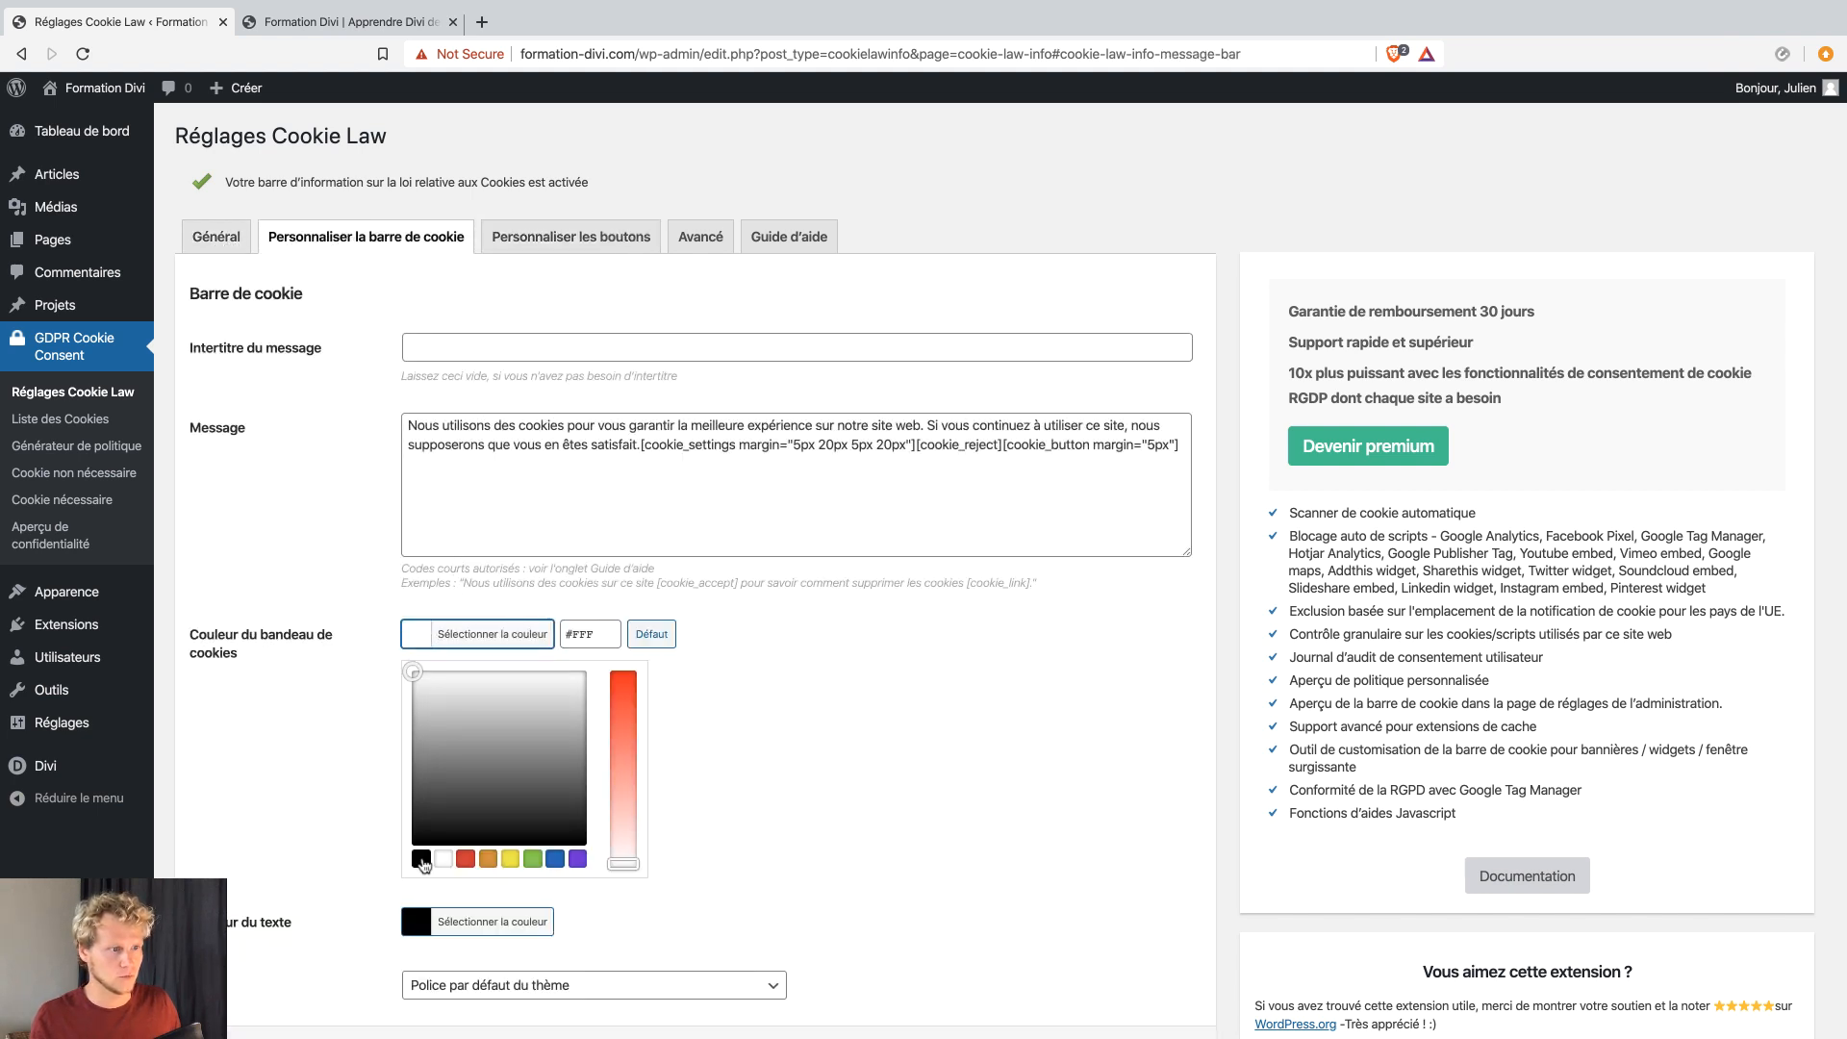
pyautogui.click(422, 859)
pyautogui.click(412, 798)
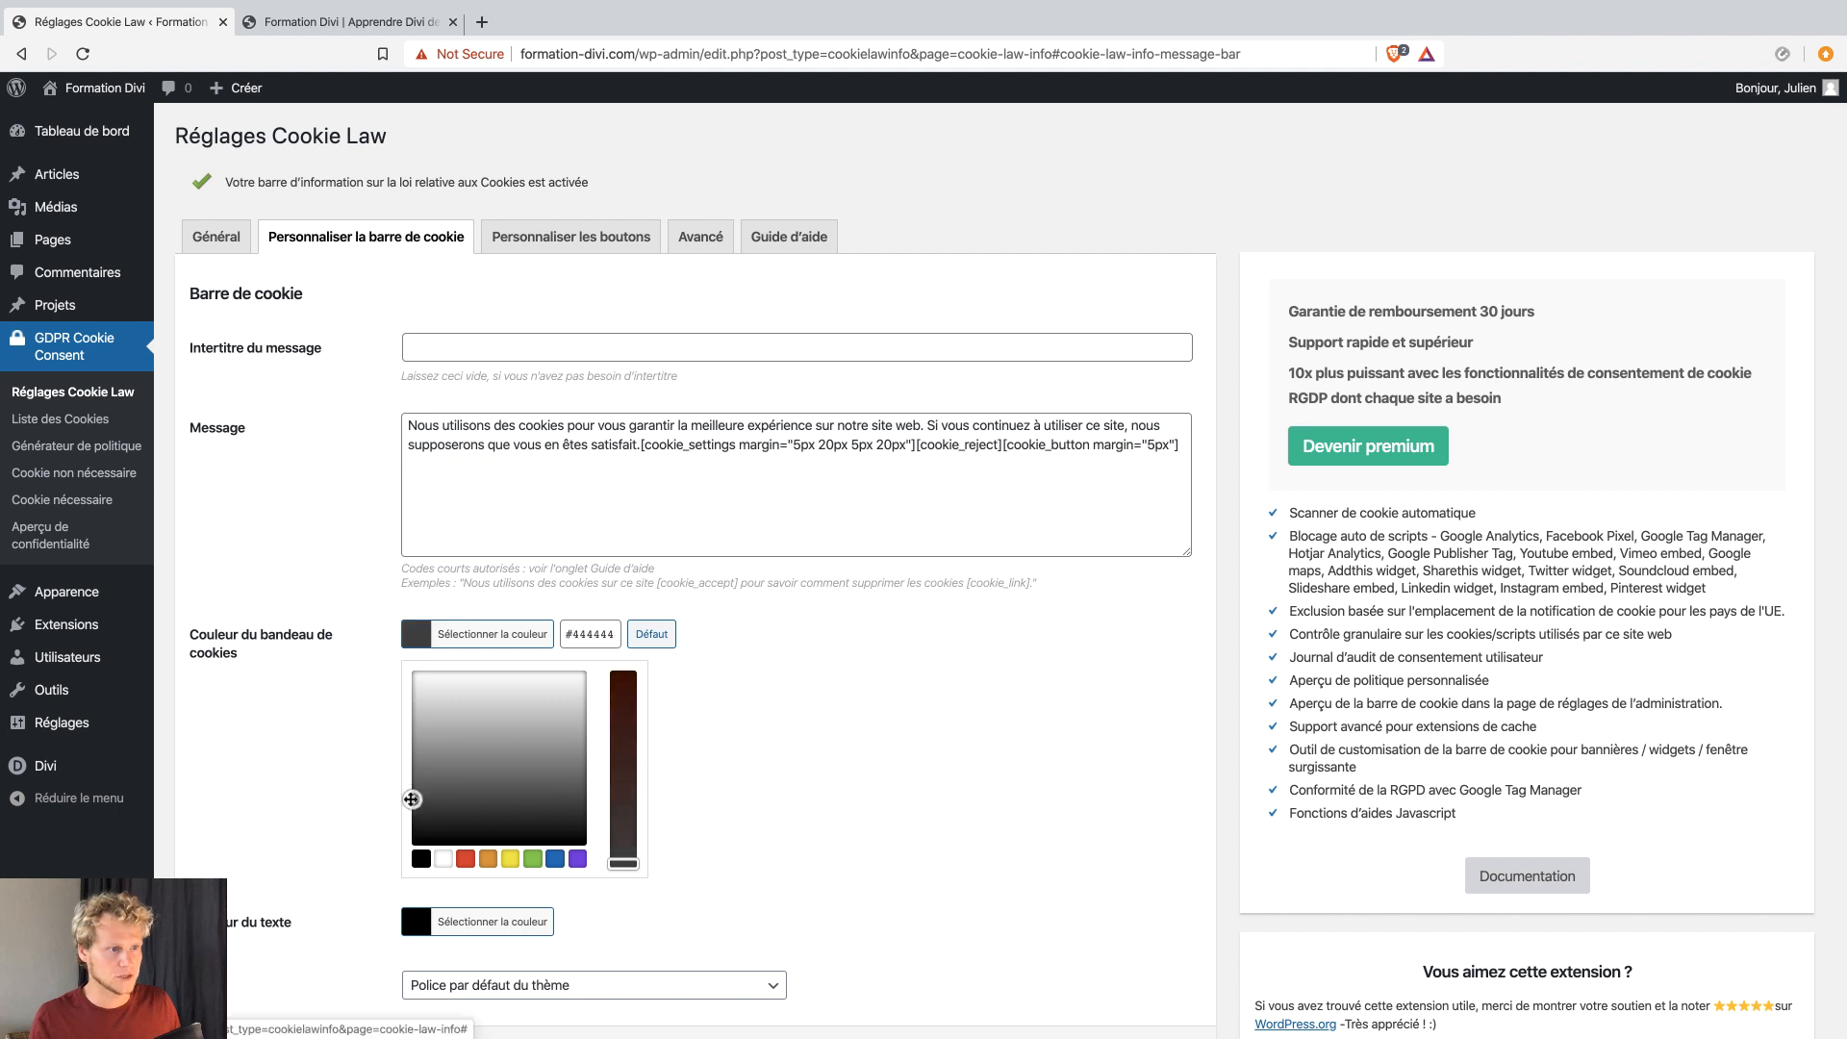
pyautogui.moveTo(410, 805); pyautogui.dragTo(411, 794)
pyautogui.click(759, 747)
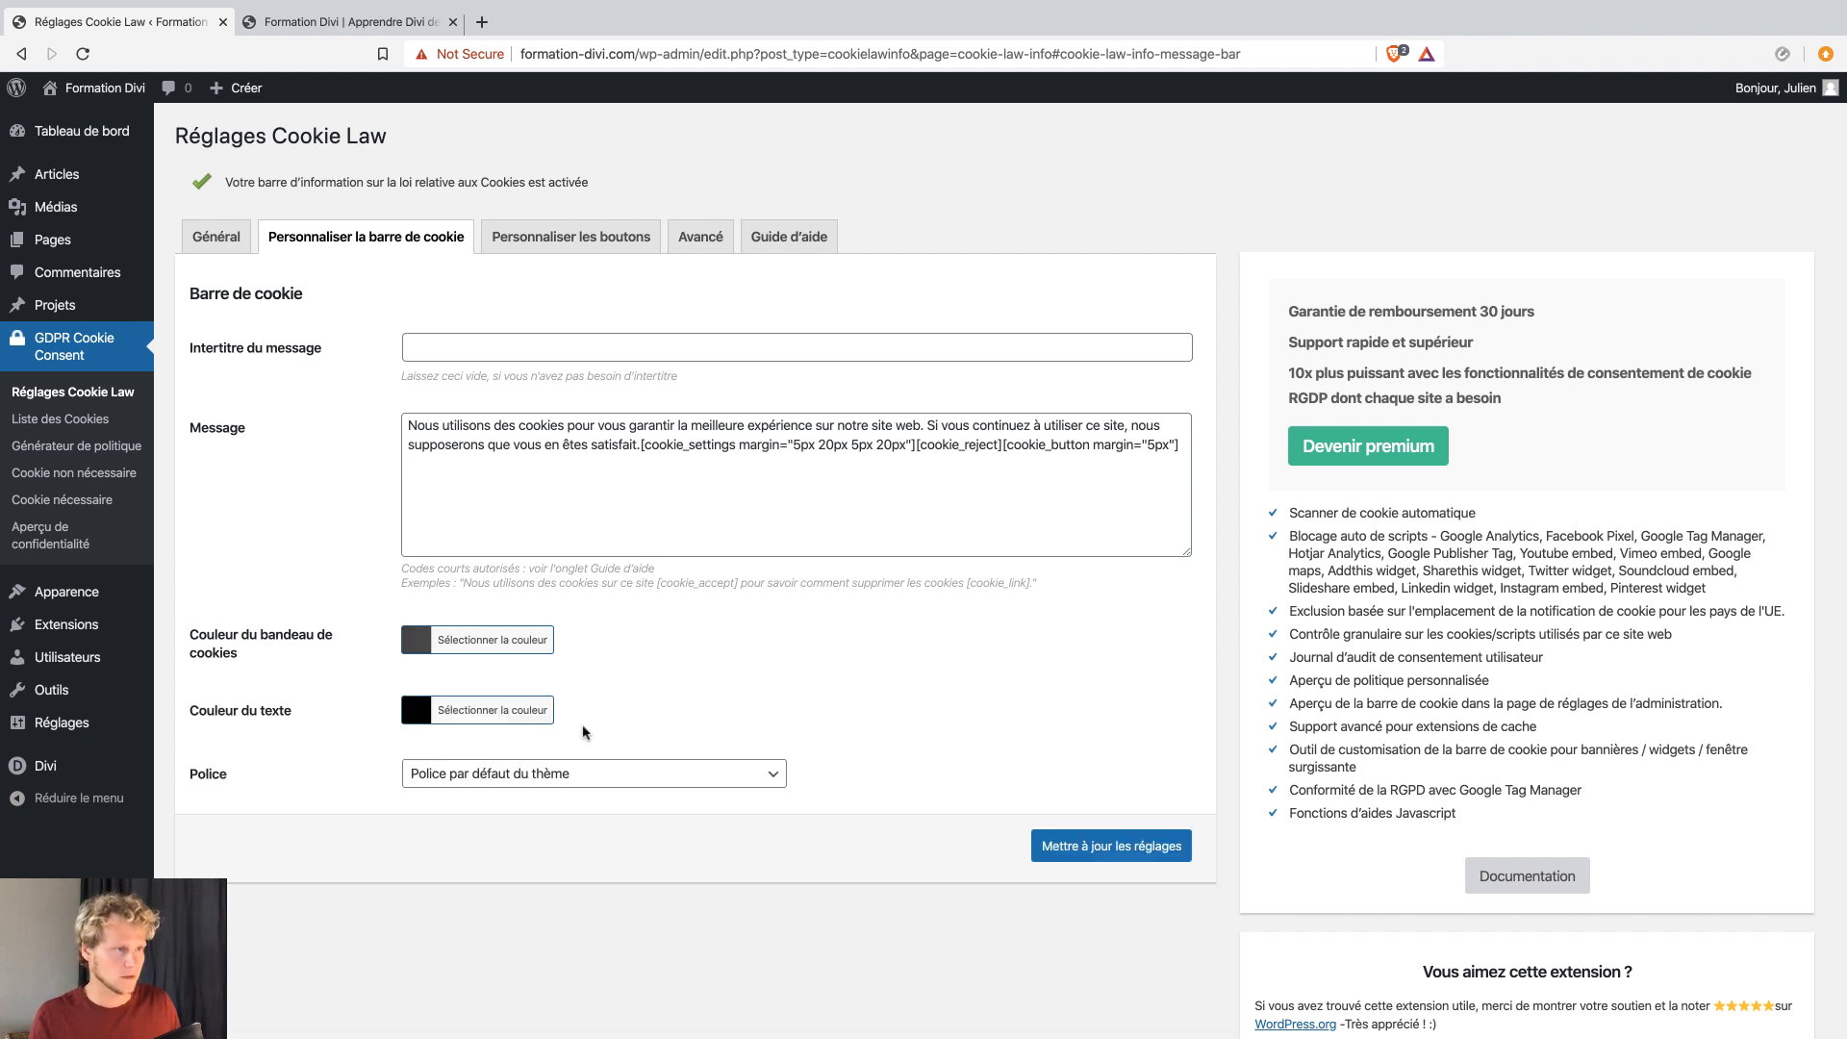
# Set the cookie bar's text colour to white.
pyautogui.click(529, 714)
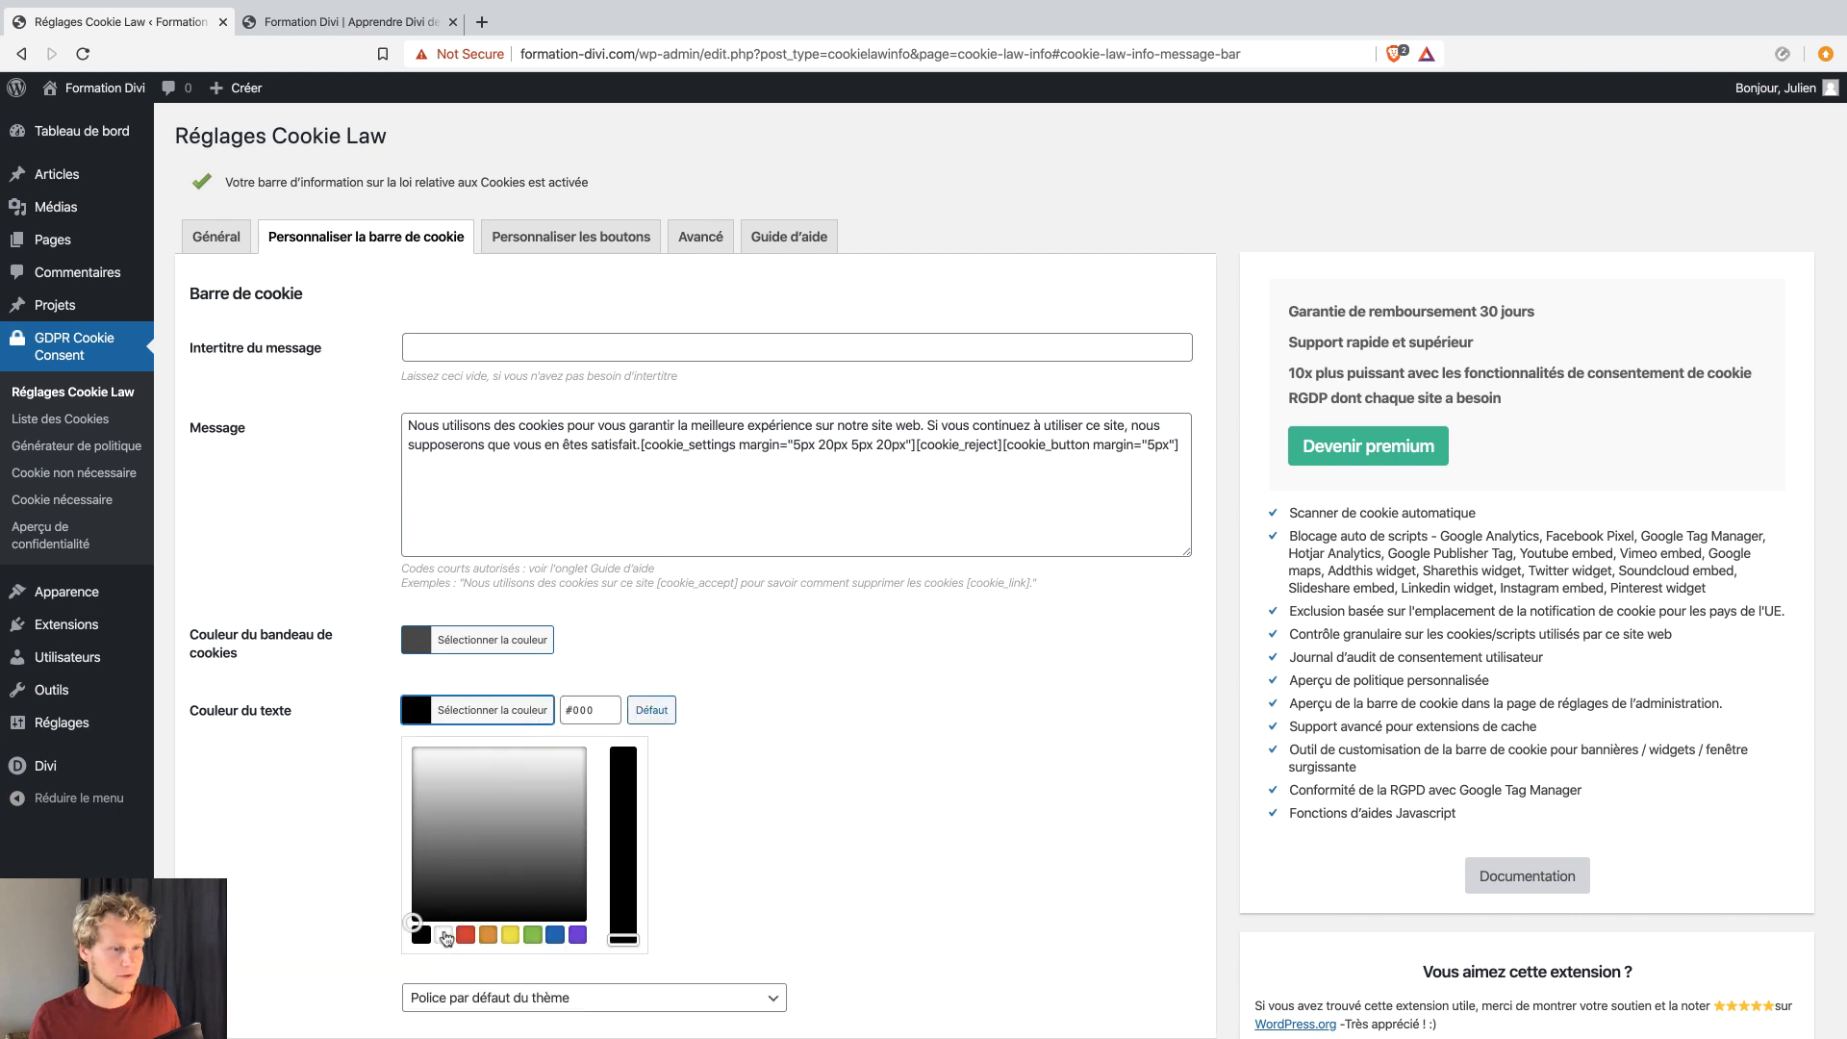
pyautogui.click(445, 935)
pyautogui.click(787, 823)
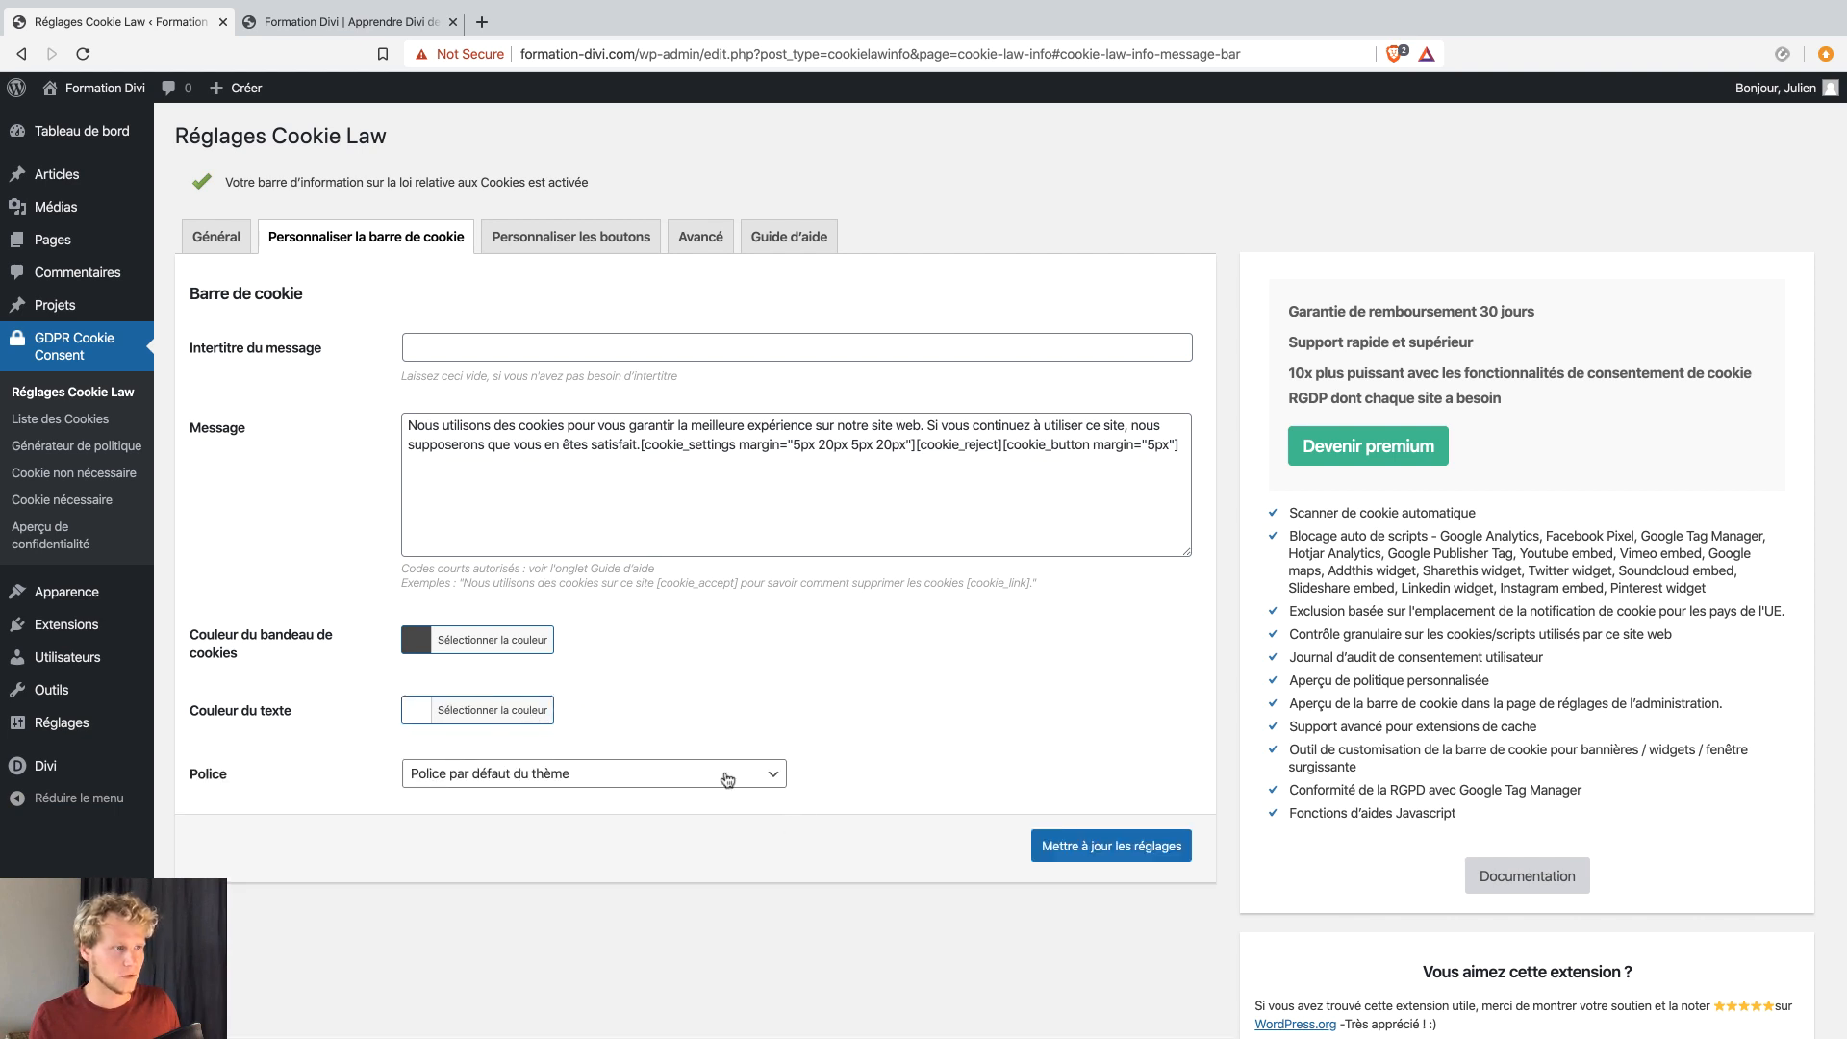
# Set the cookie bar's font to Arial and update the settings.
pyautogui.click(723, 775)
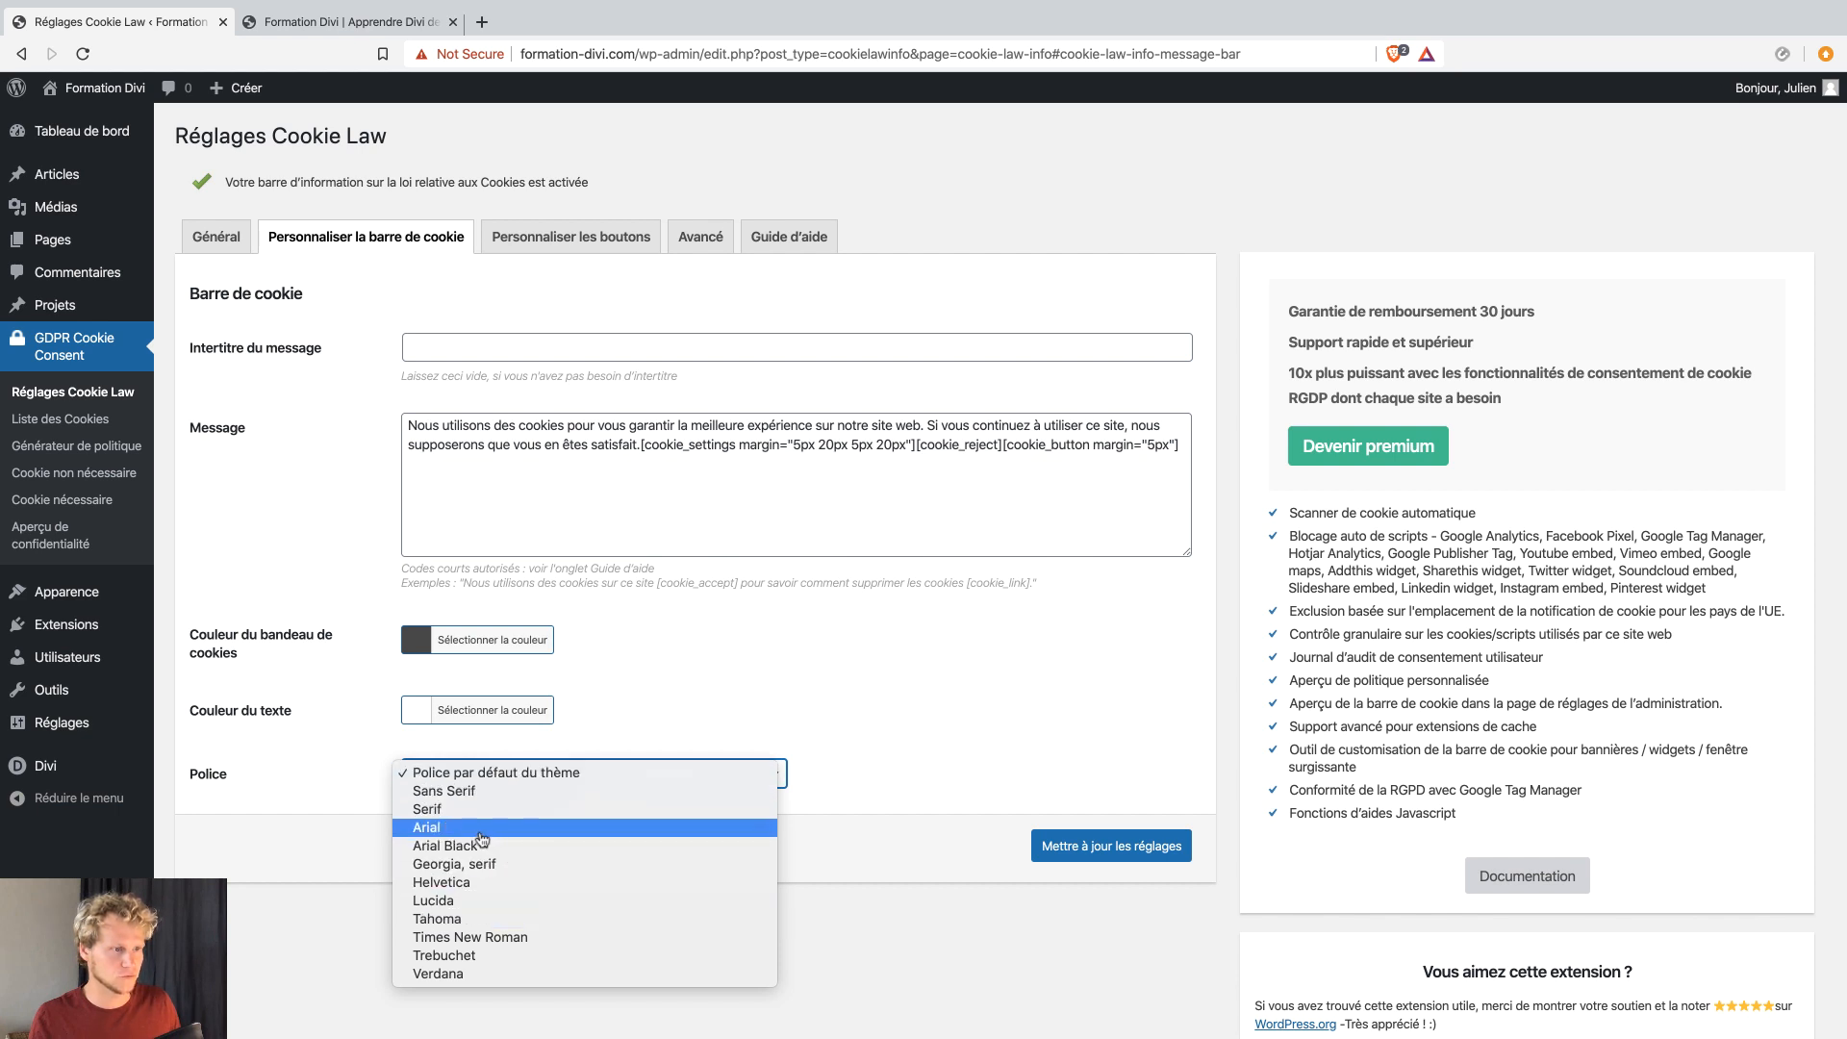
pyautogui.click(481, 828)
pyautogui.click(1075, 845)
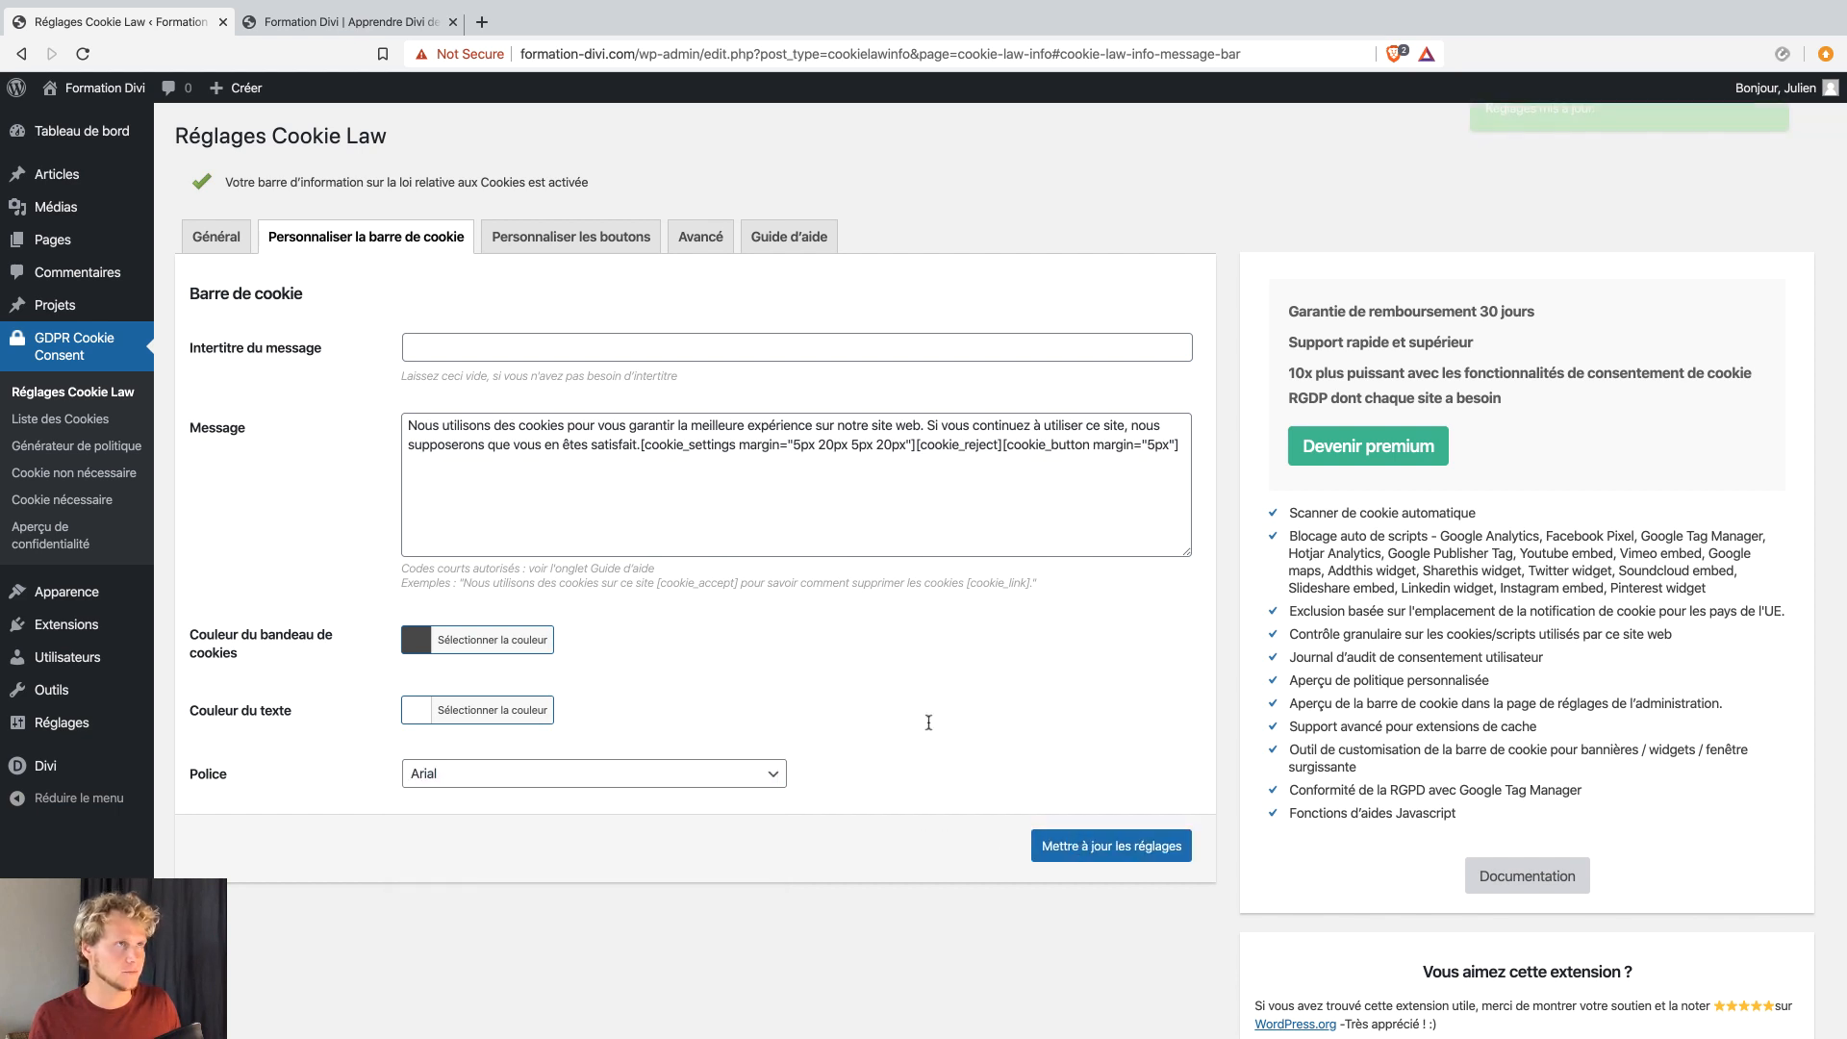
# Reload the live home page to check the cookie bar's new colours and font.
pyautogui.click(430, 25)
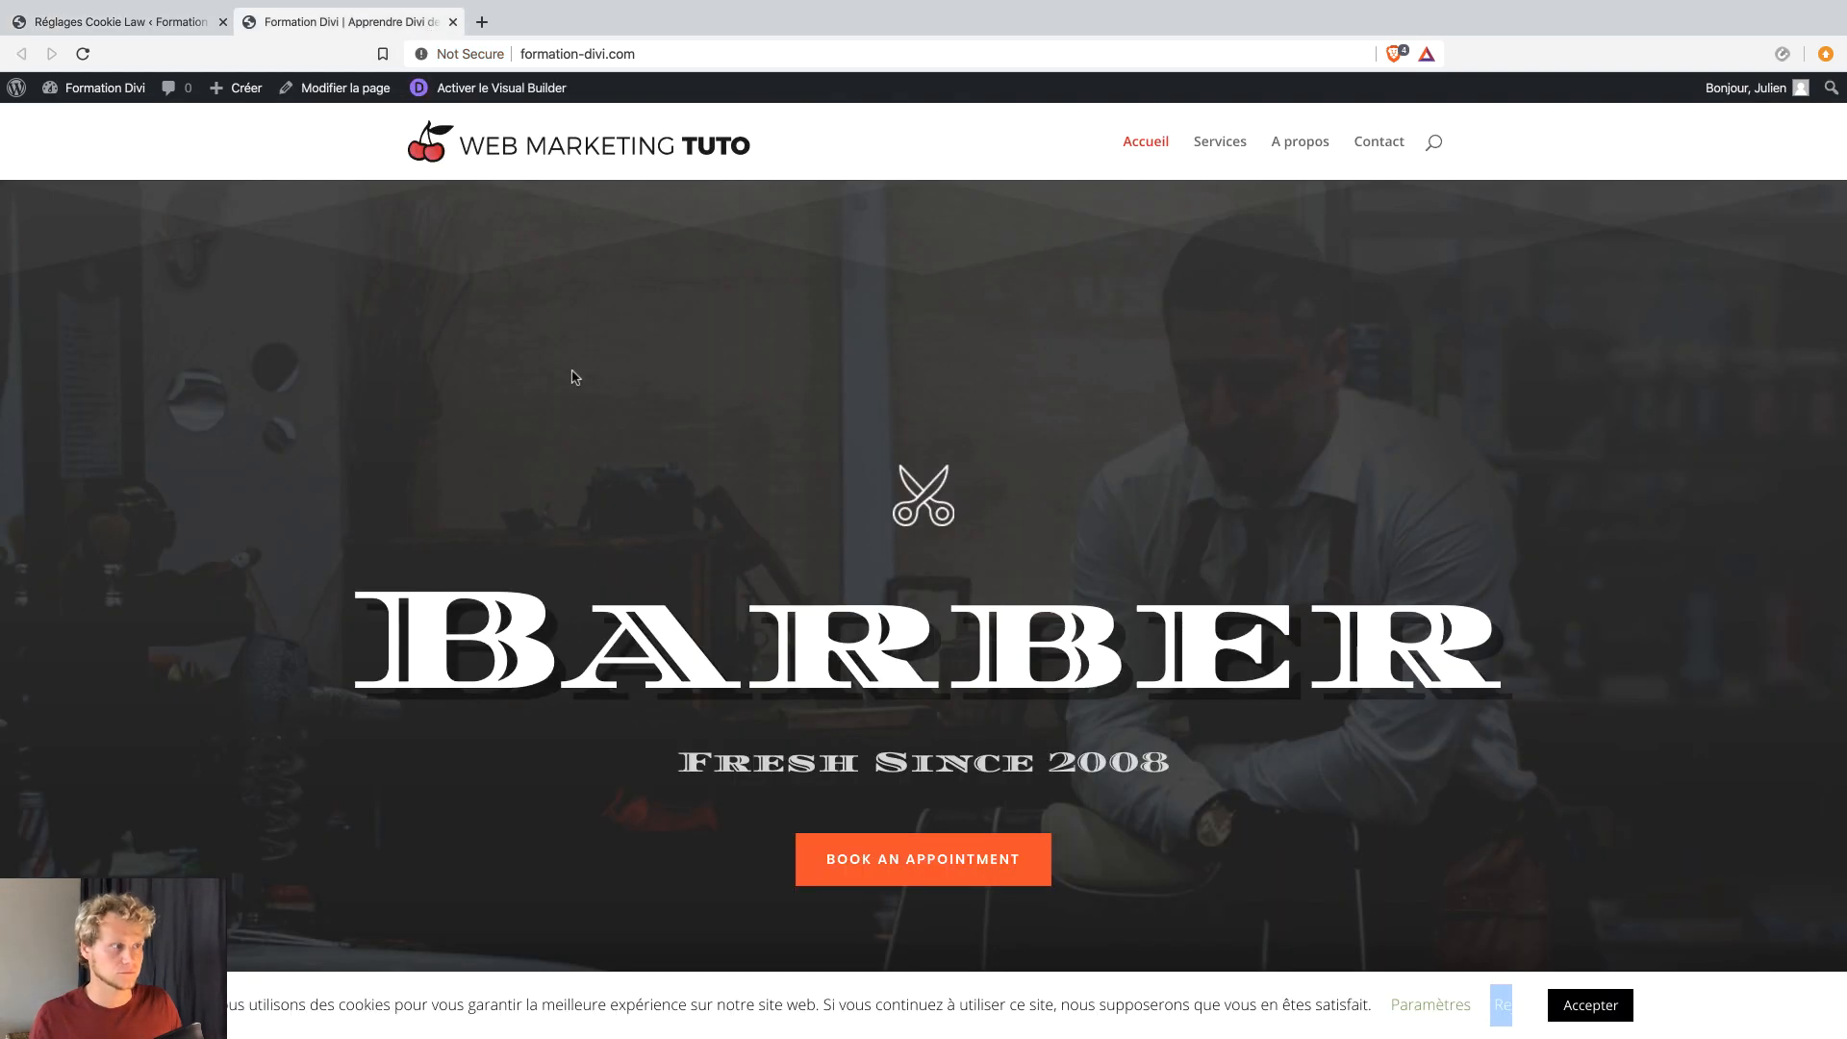
pyautogui.press('super+r')
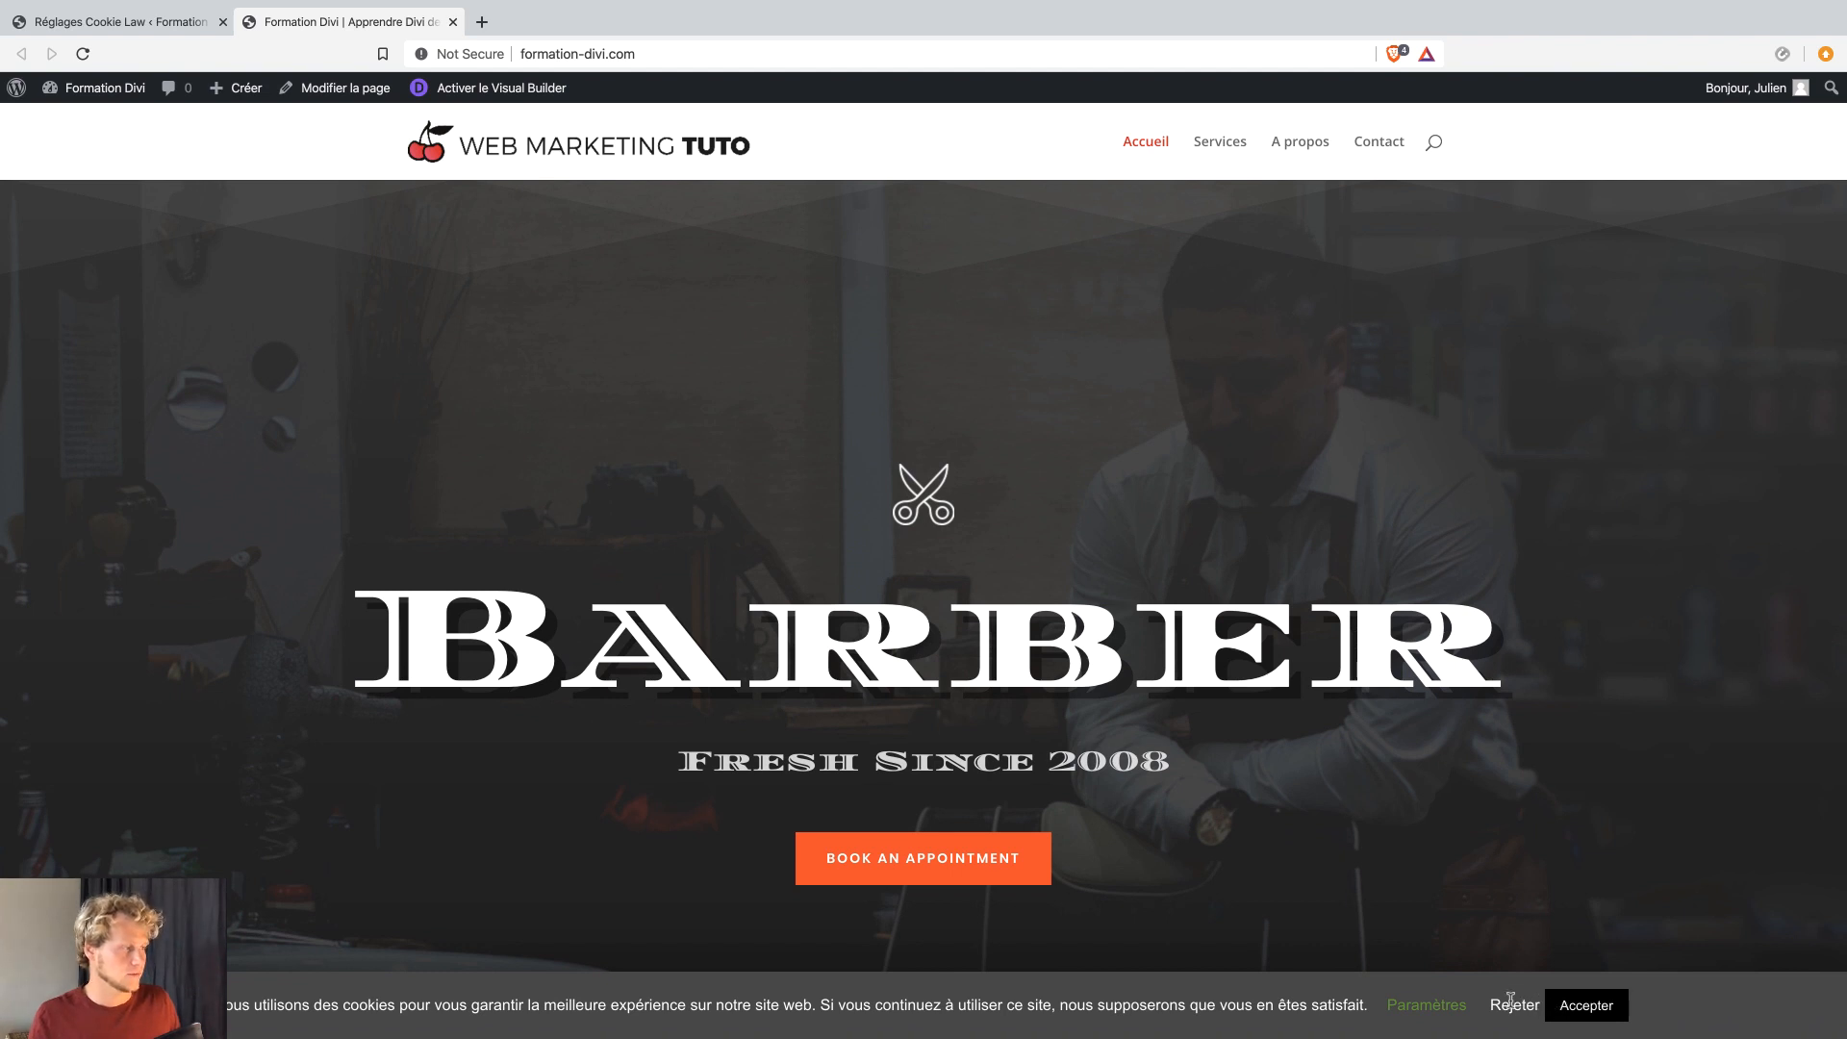
# Copy the site's address and open formation-divi.com in a new private browser window.
pyautogui.click(568, 47)
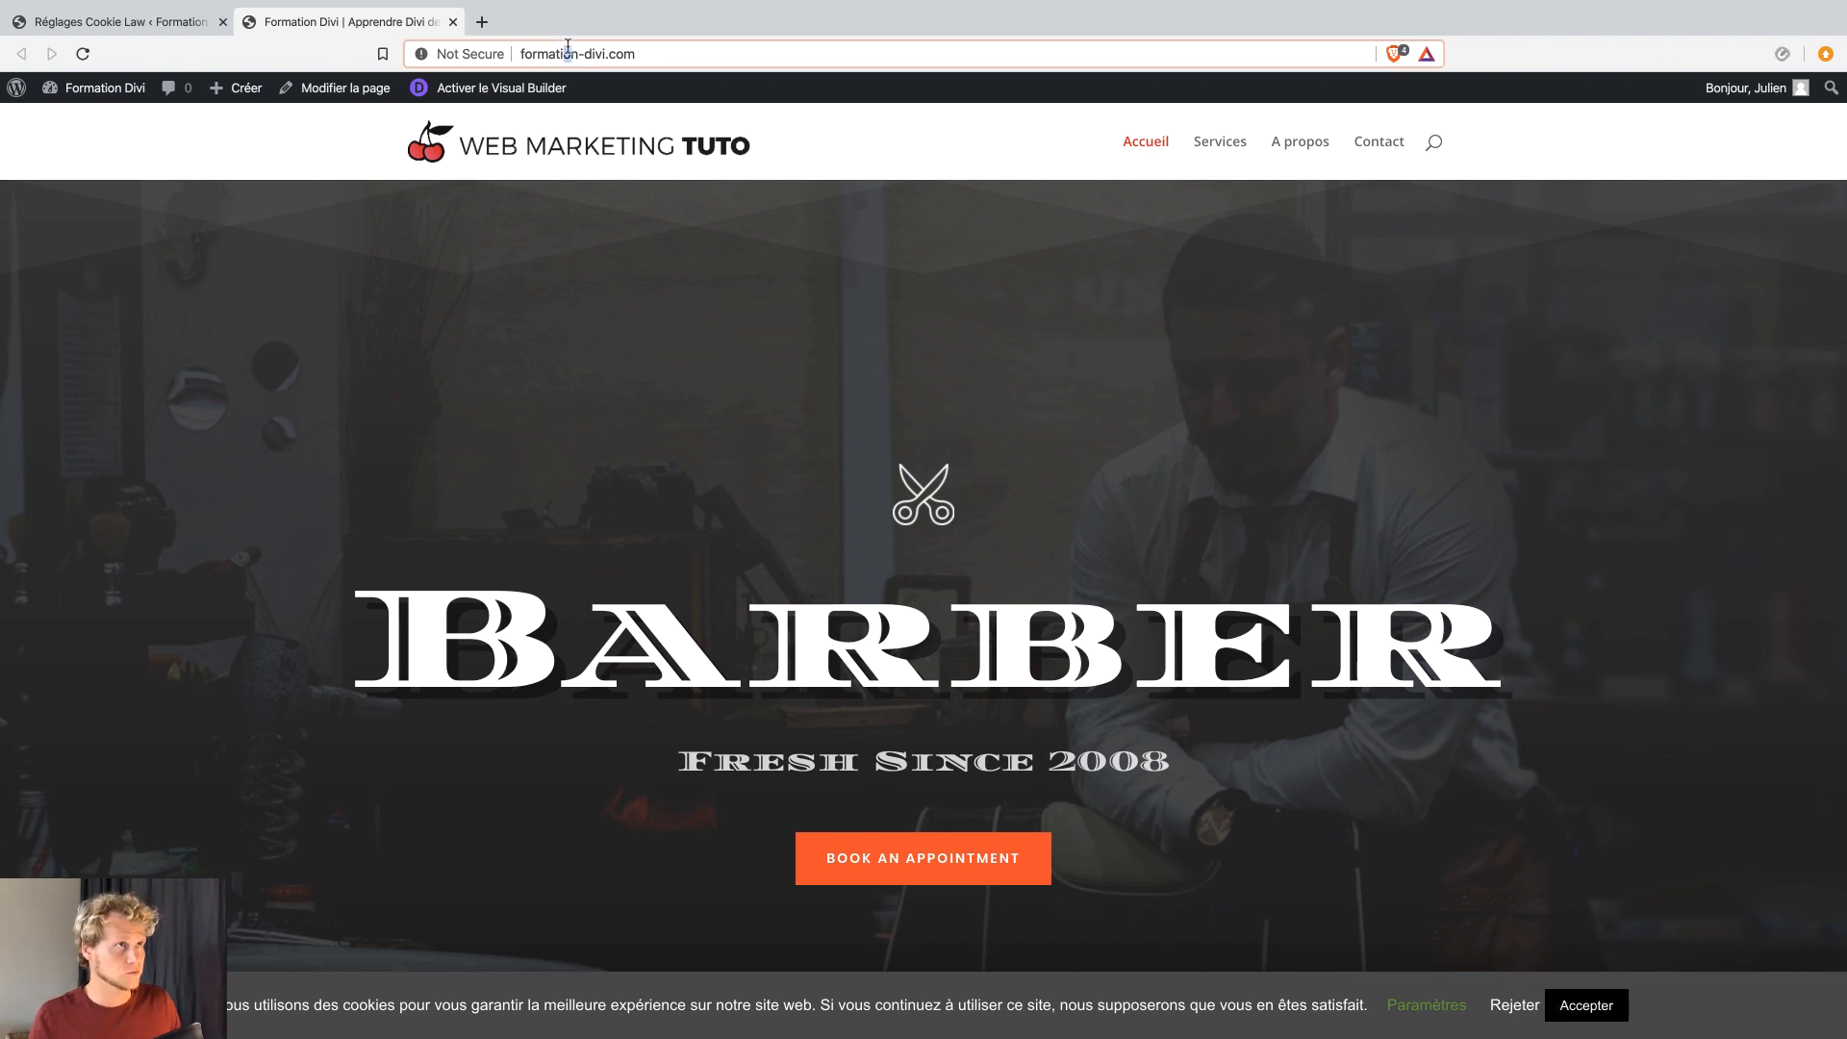
pyautogui.press('super+a')
pyautogui.press('super+c')
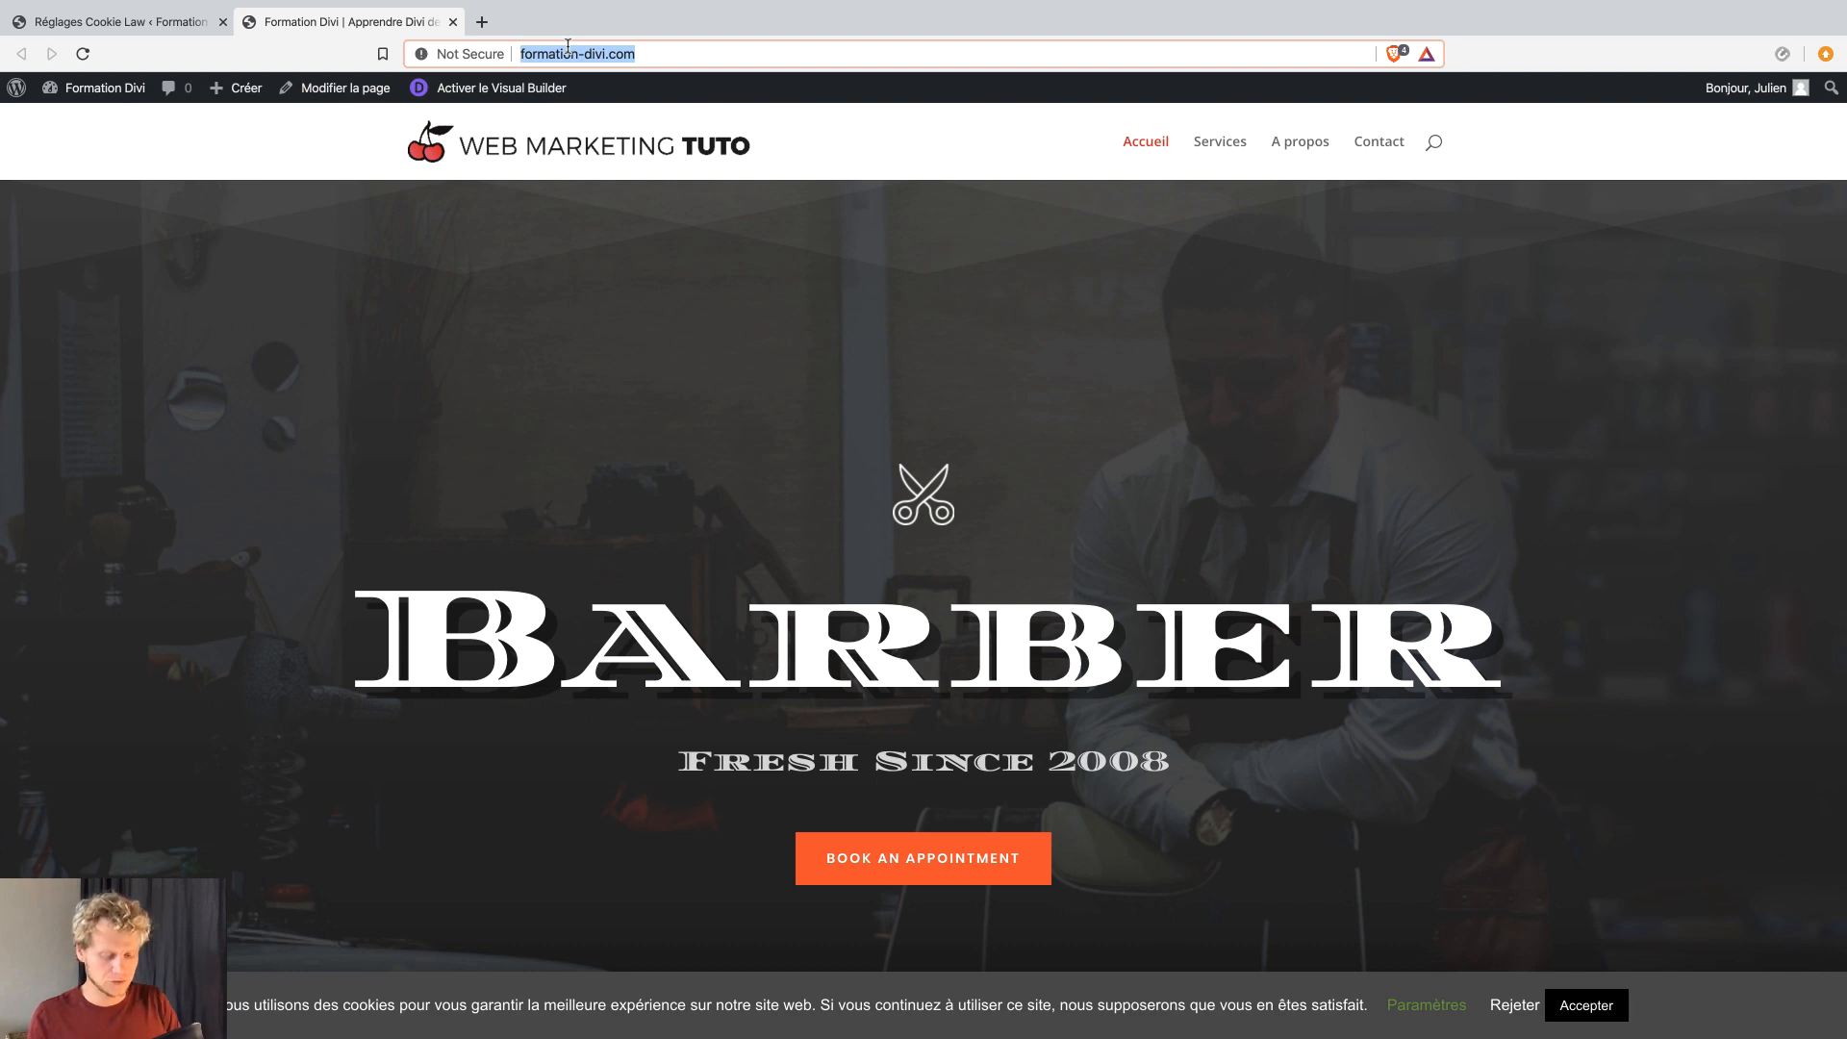
pyautogui.press('super+shift+n')
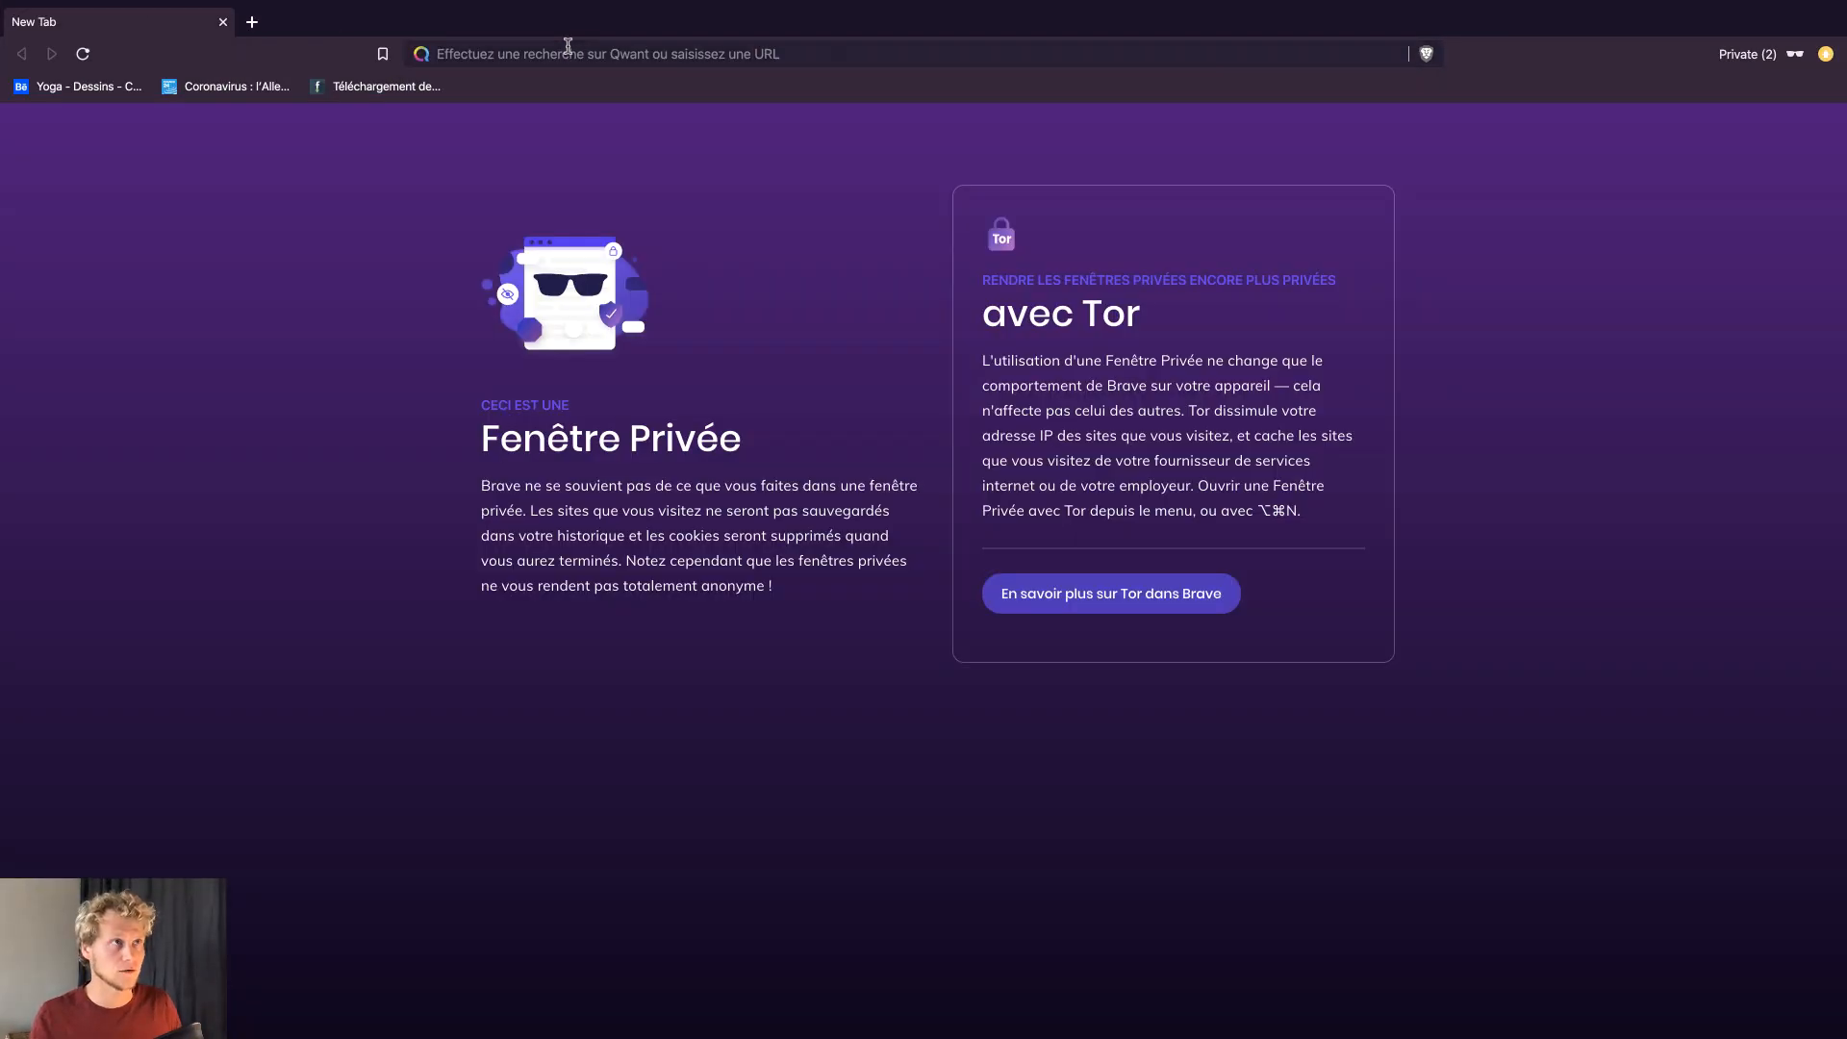
pyautogui.click(567, 50)
pyautogui.press('super+v')
pyautogui.press('Return')
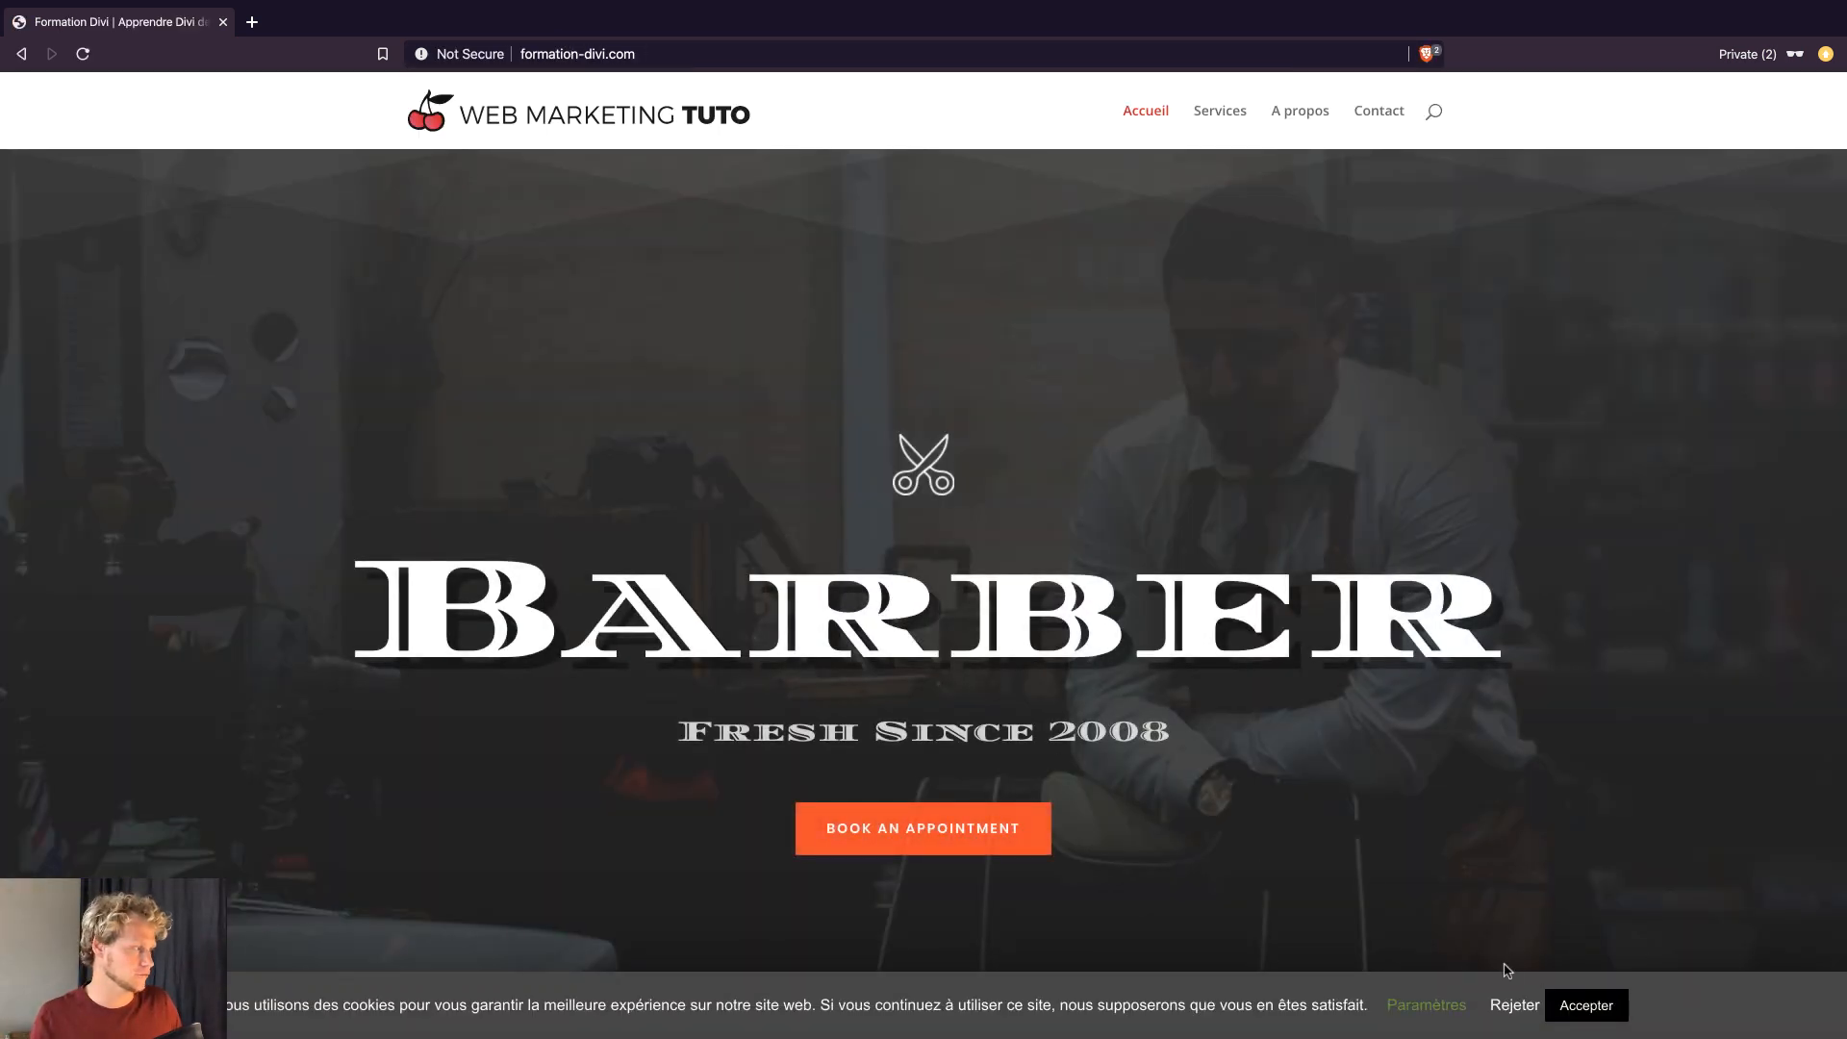
# Accept the cookies and test reopening the cookie bar through its Privacy & Cookies Policy label.
pyautogui.click(1574, 1005)
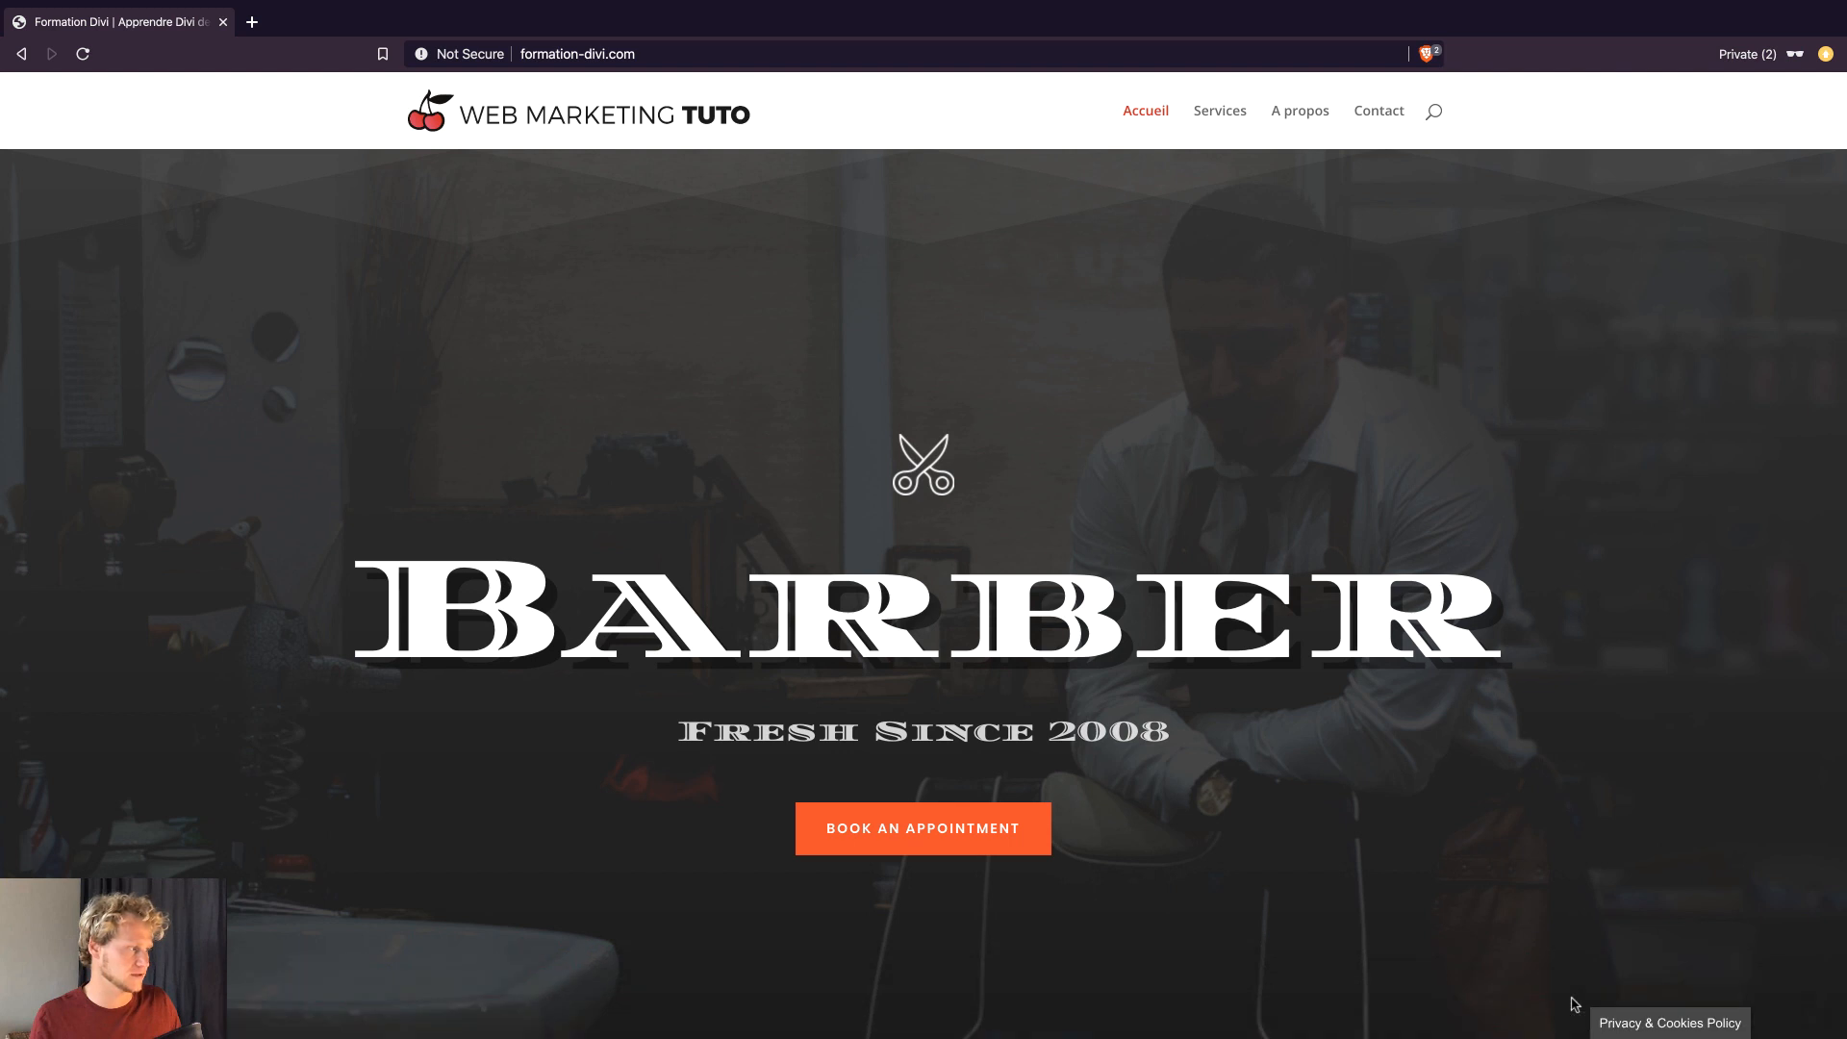
pyautogui.click(1623, 1020)
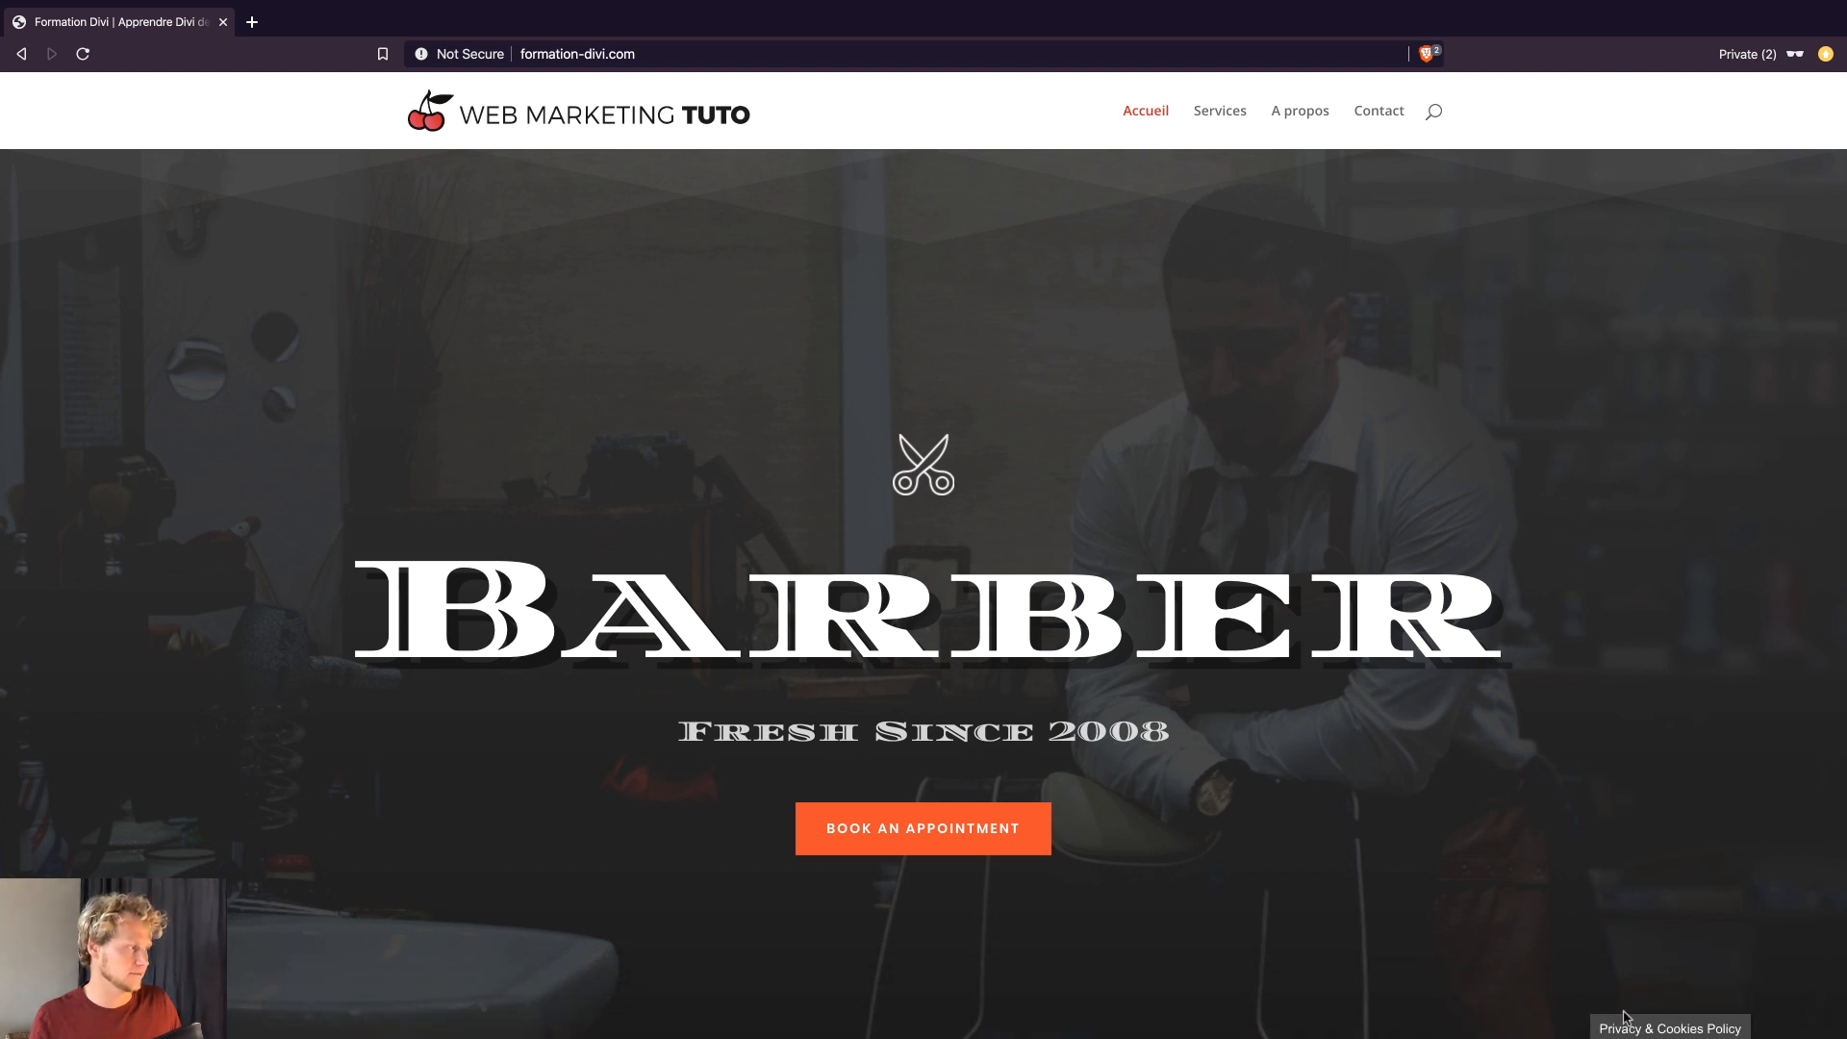
pyautogui.click(1599, 1012)
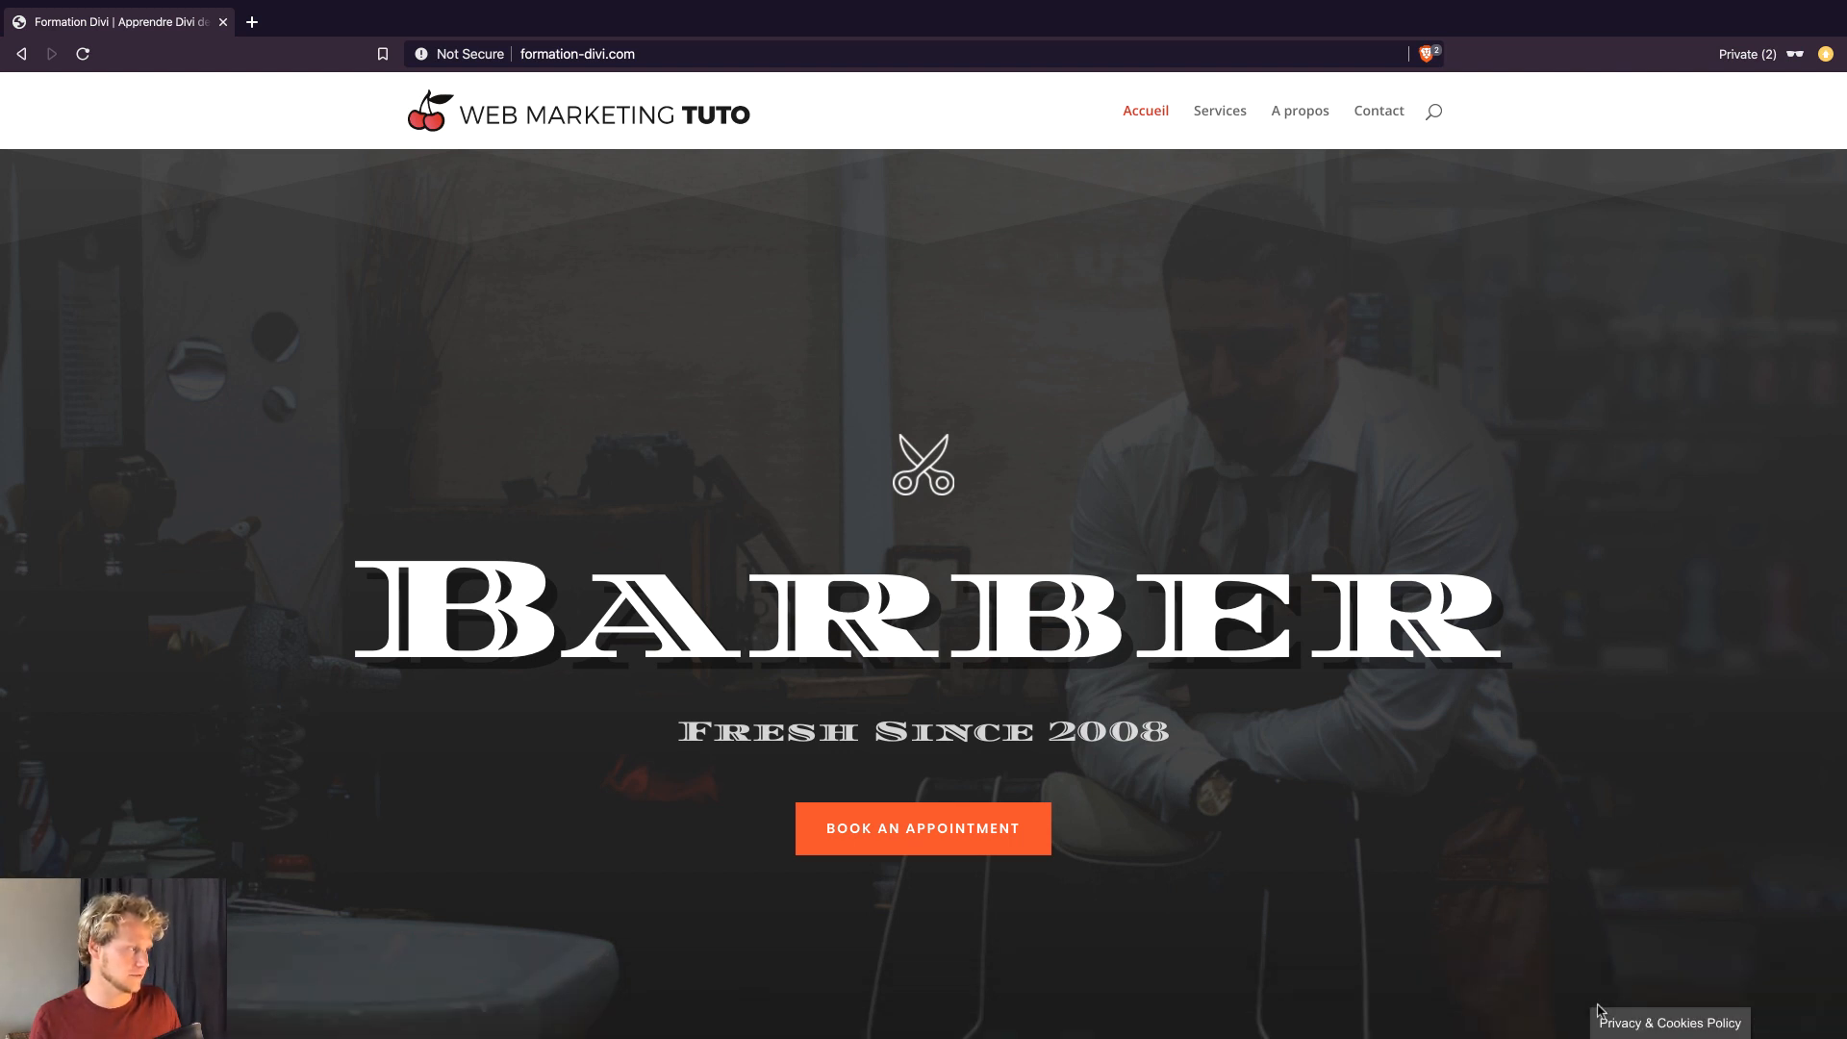
pyautogui.click(1624, 1020)
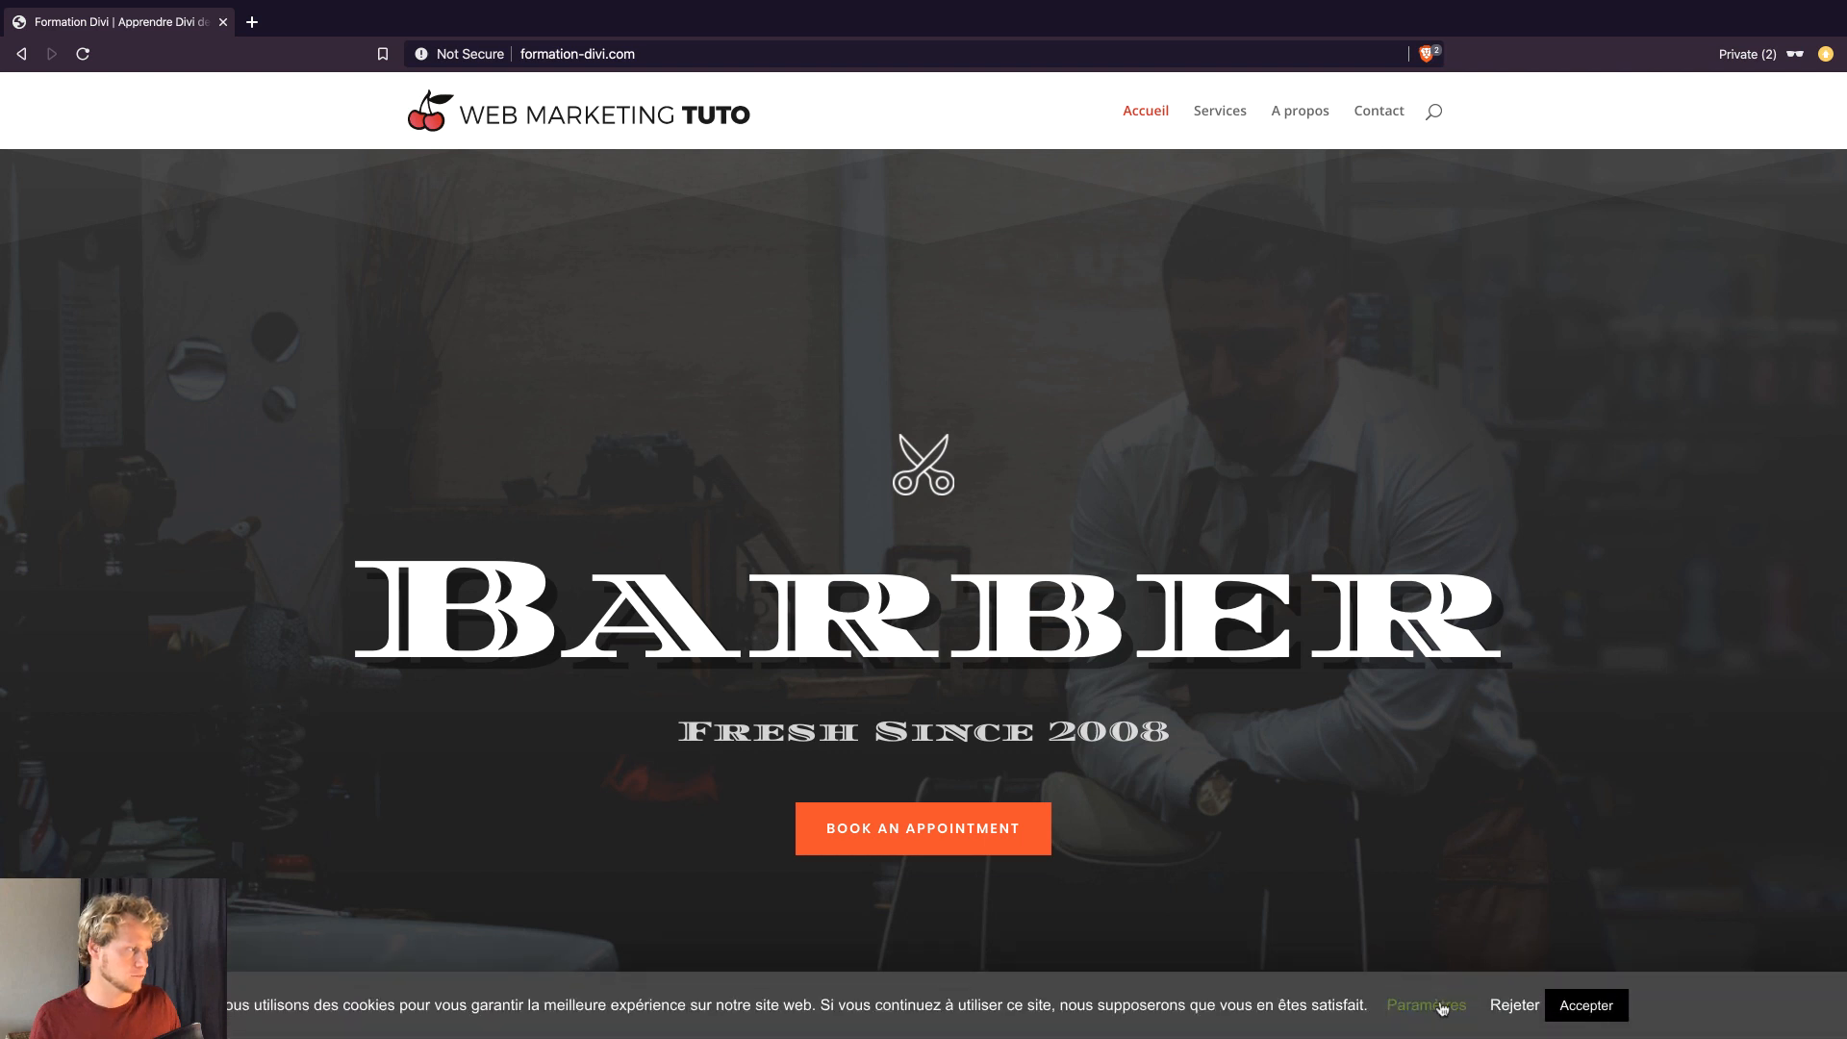
# Open the cookie bar's Paramètres, test the Non Nécessaire switch off and on, view the Nécessaire description, and close the overview.
pyautogui.click(1442, 1008)
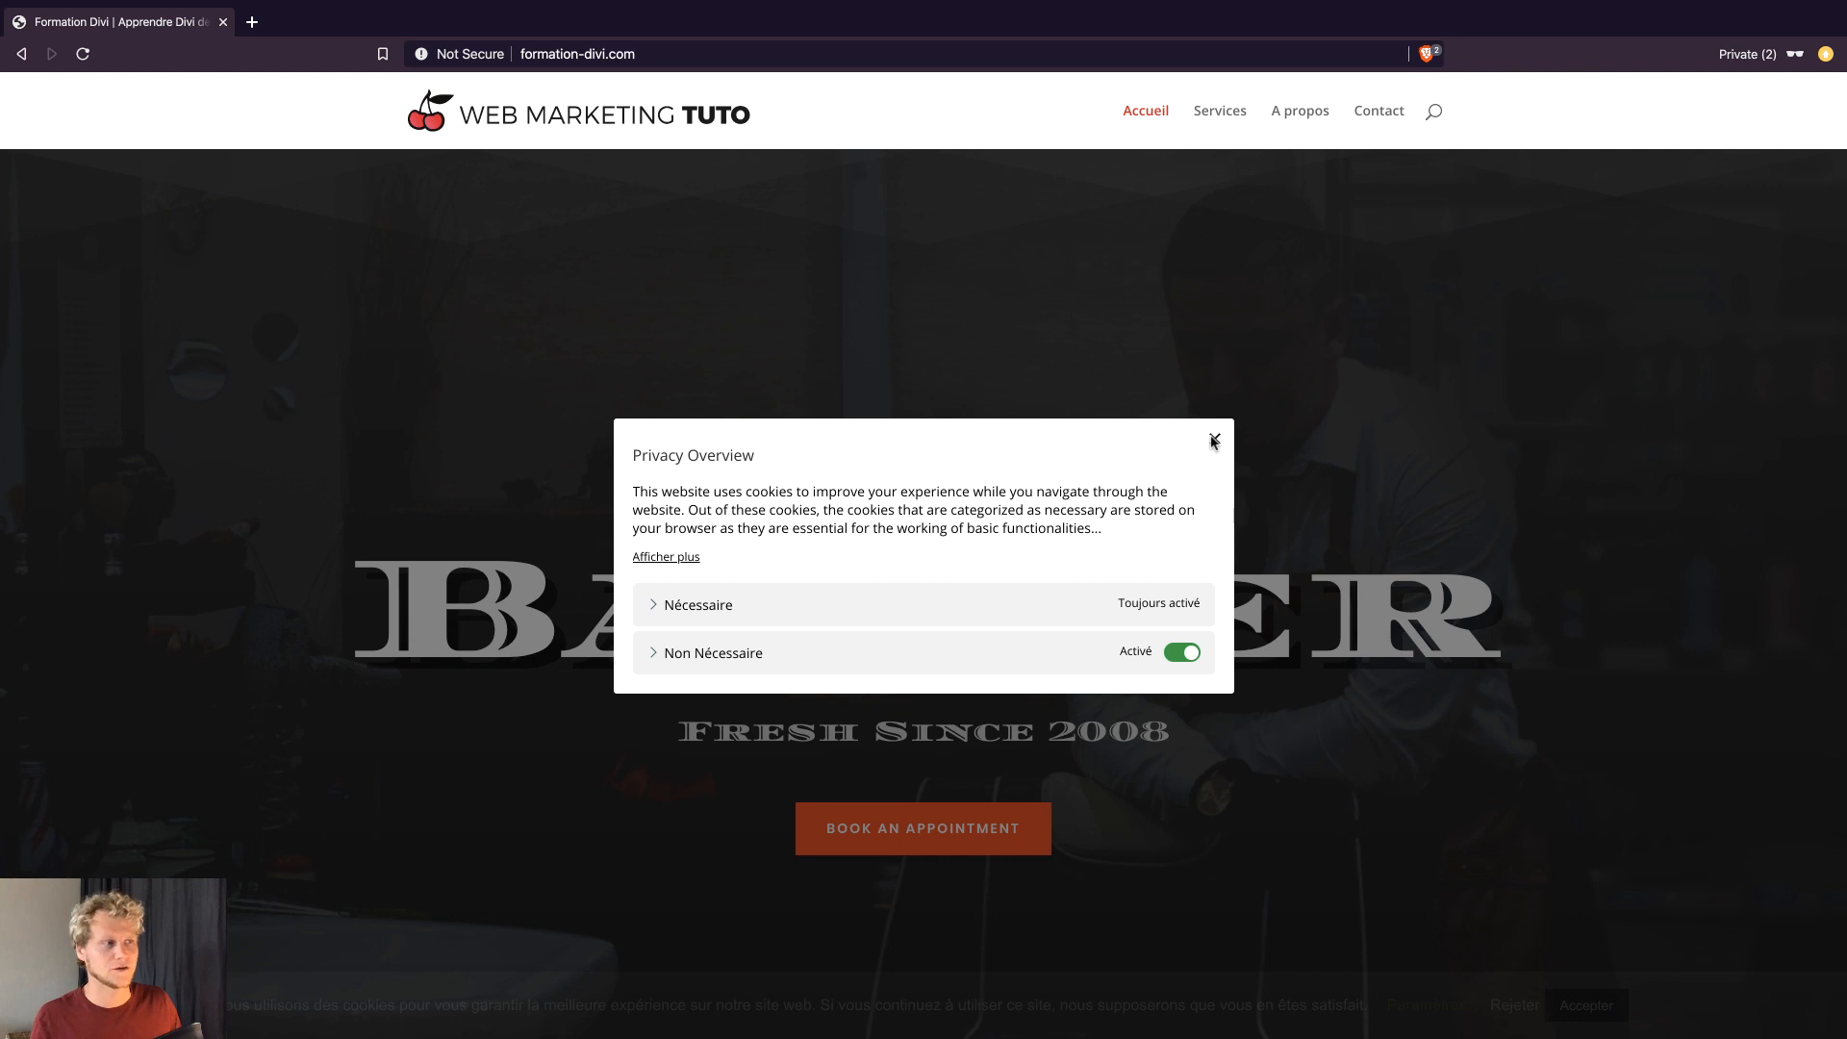
pyautogui.click(1183, 654)
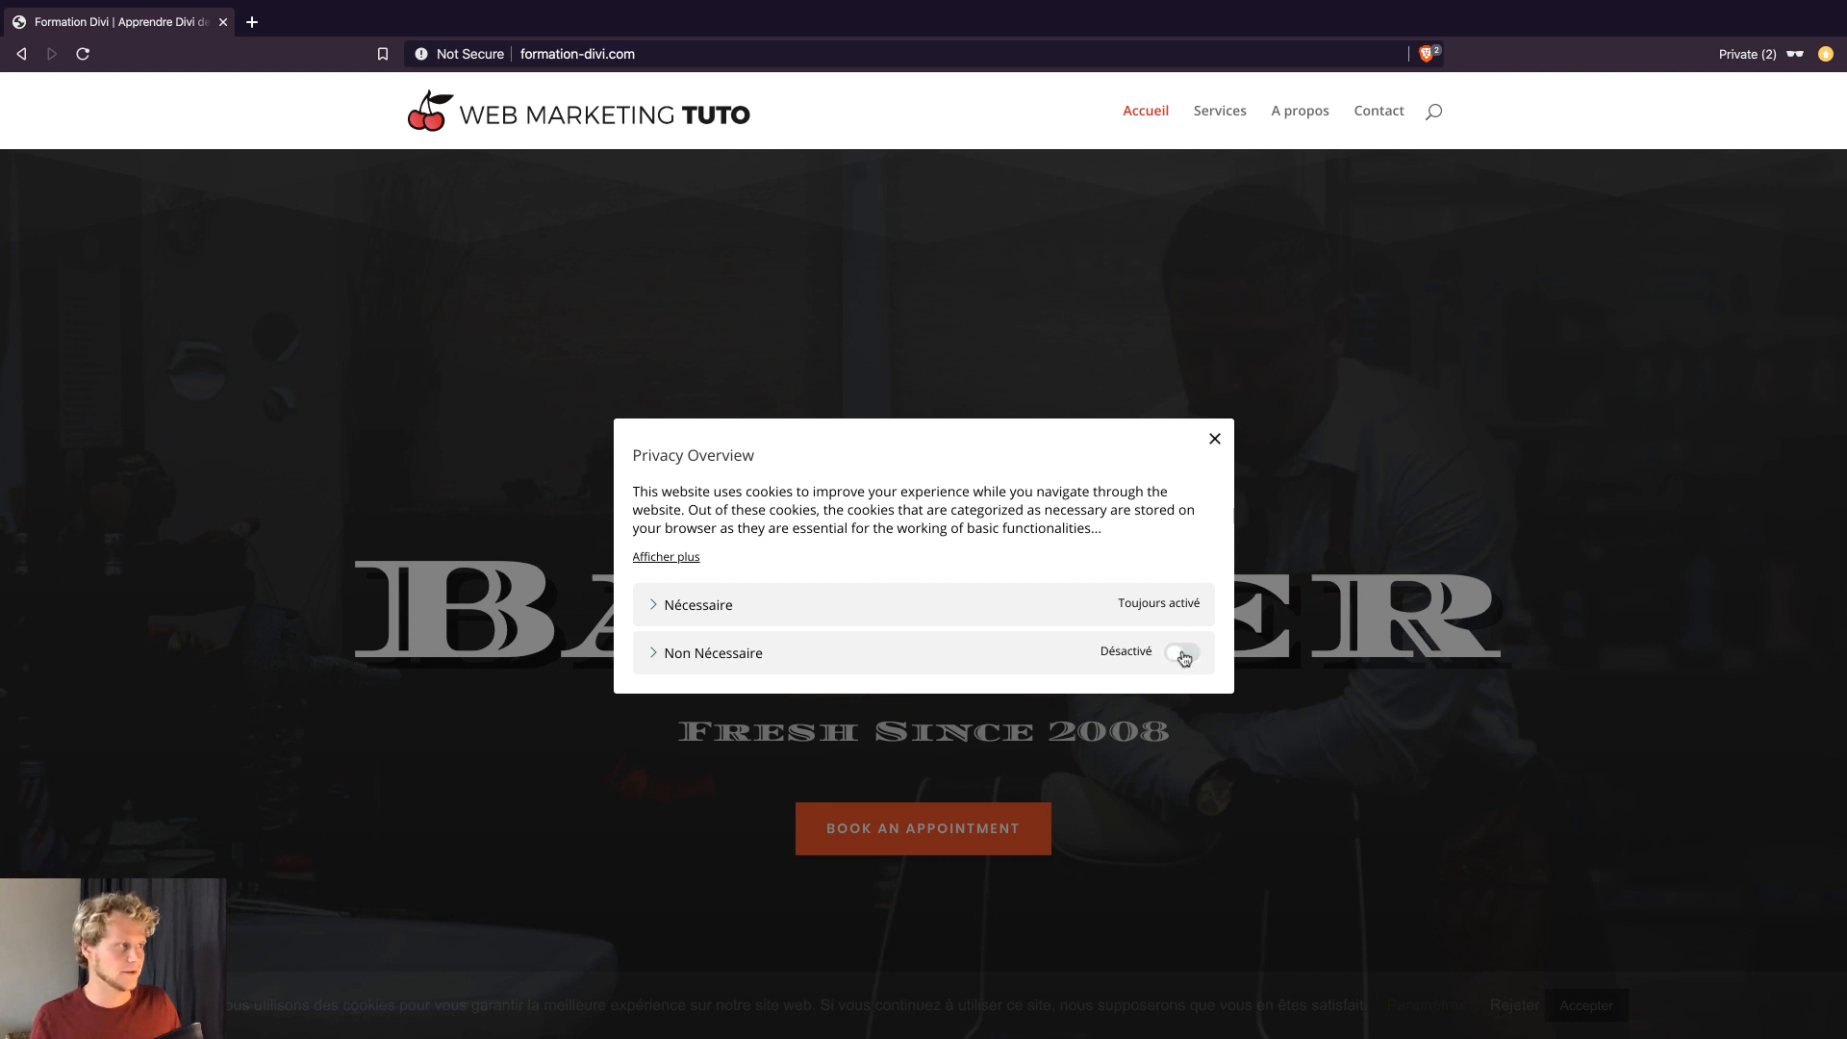
pyautogui.click(1183, 654)
pyautogui.click(686, 605)
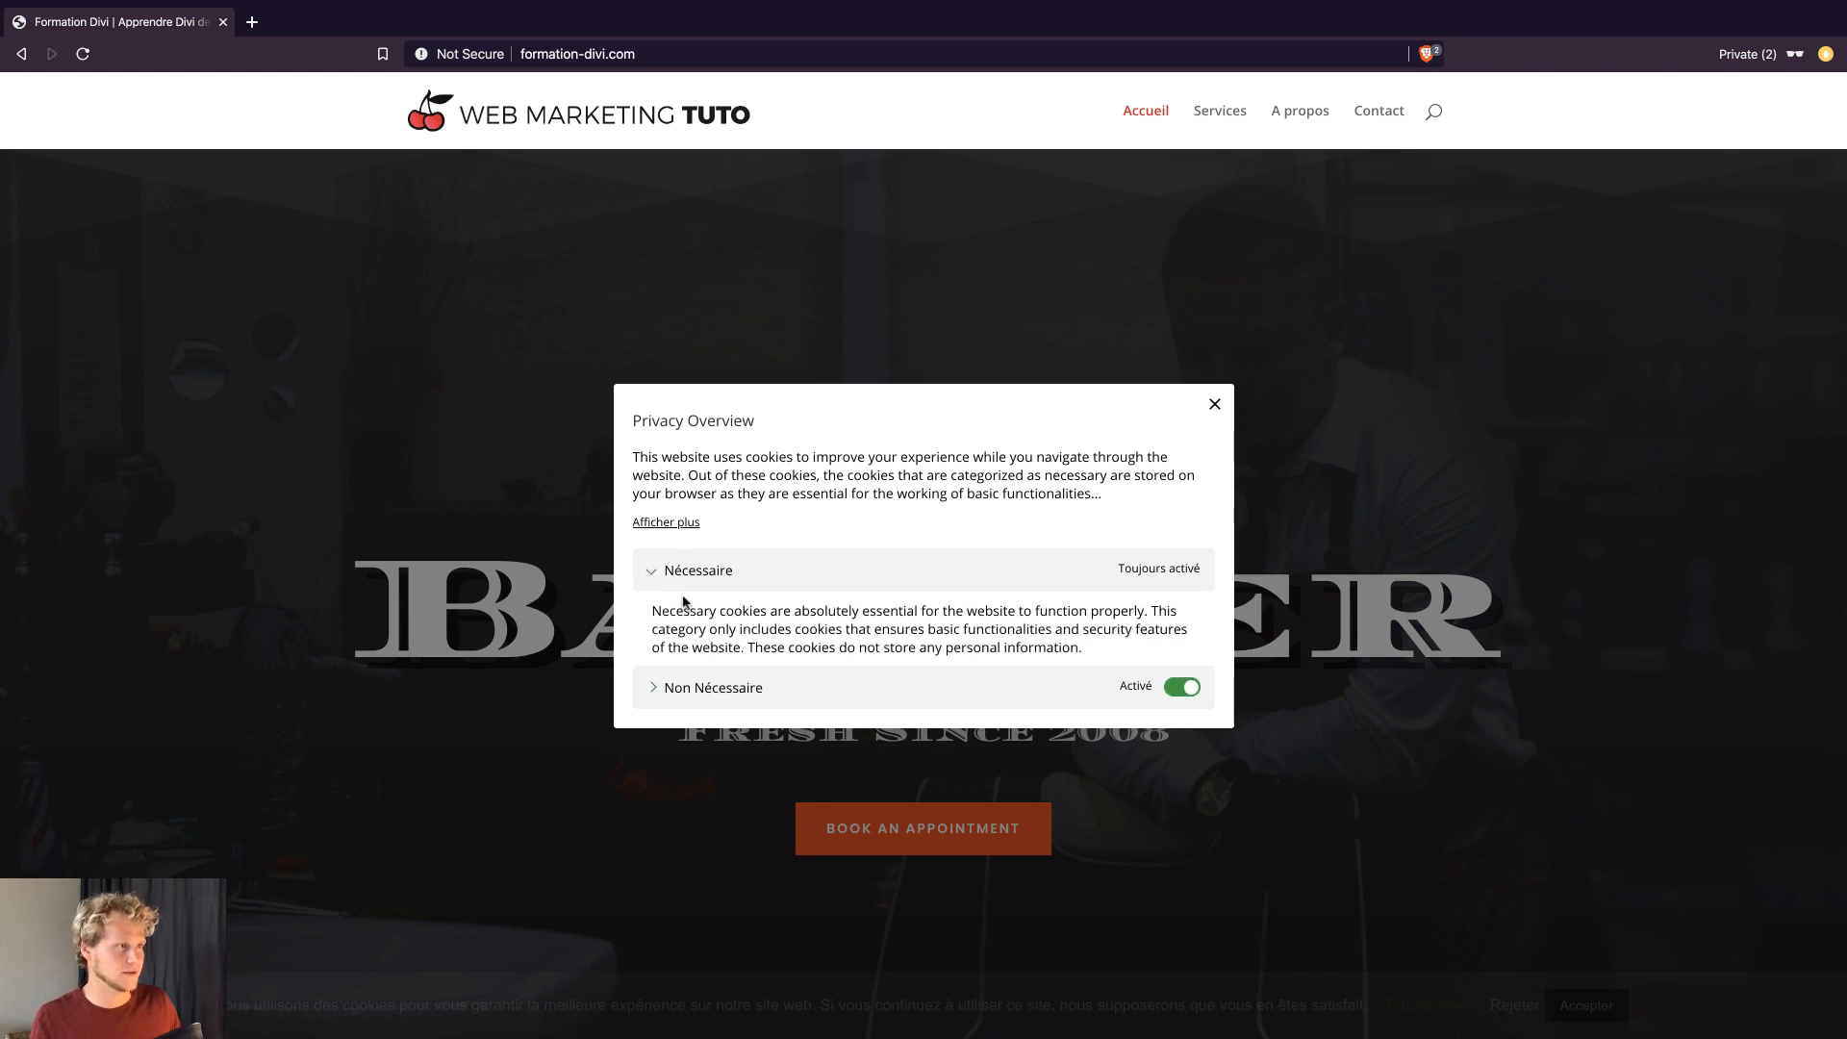
pyautogui.click(1215, 405)
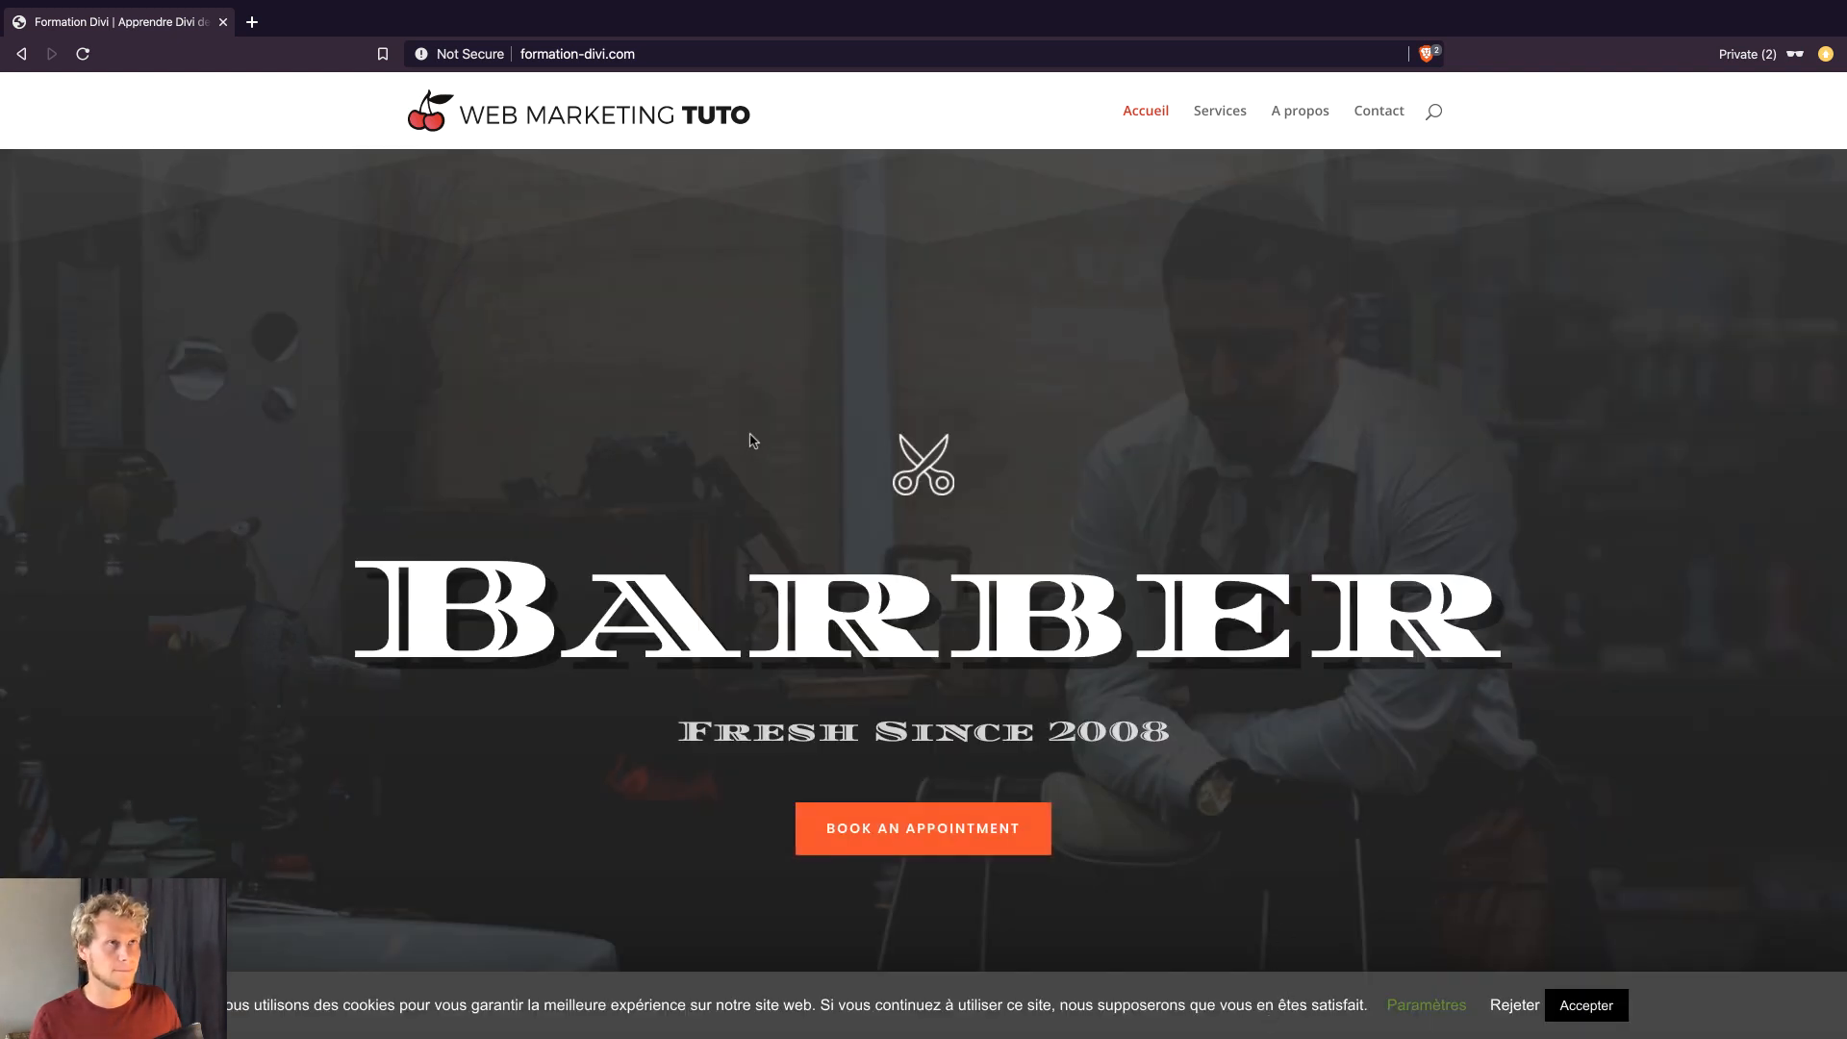
# Return to the Réglages Cookie Law page and review the Rejeter and Accepter button settings against the live cookie bar.
pyautogui.press('super+w')
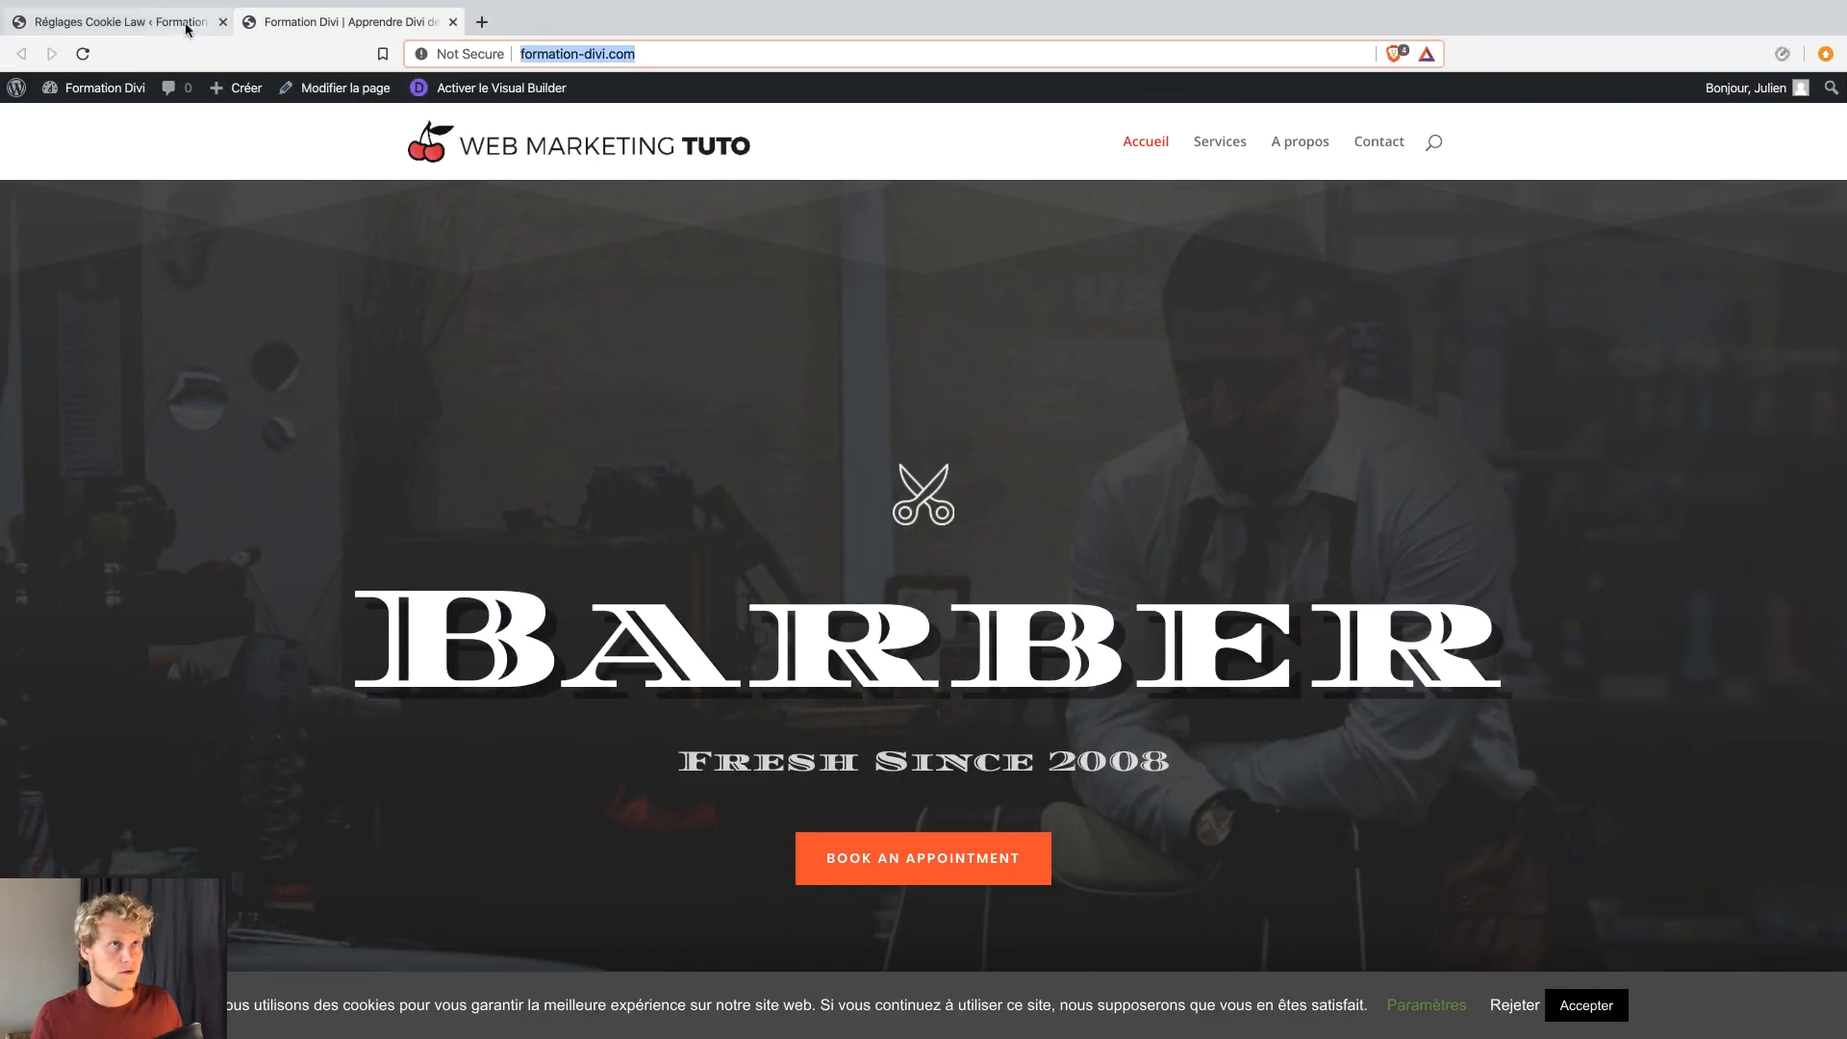
pyautogui.click(178, 26)
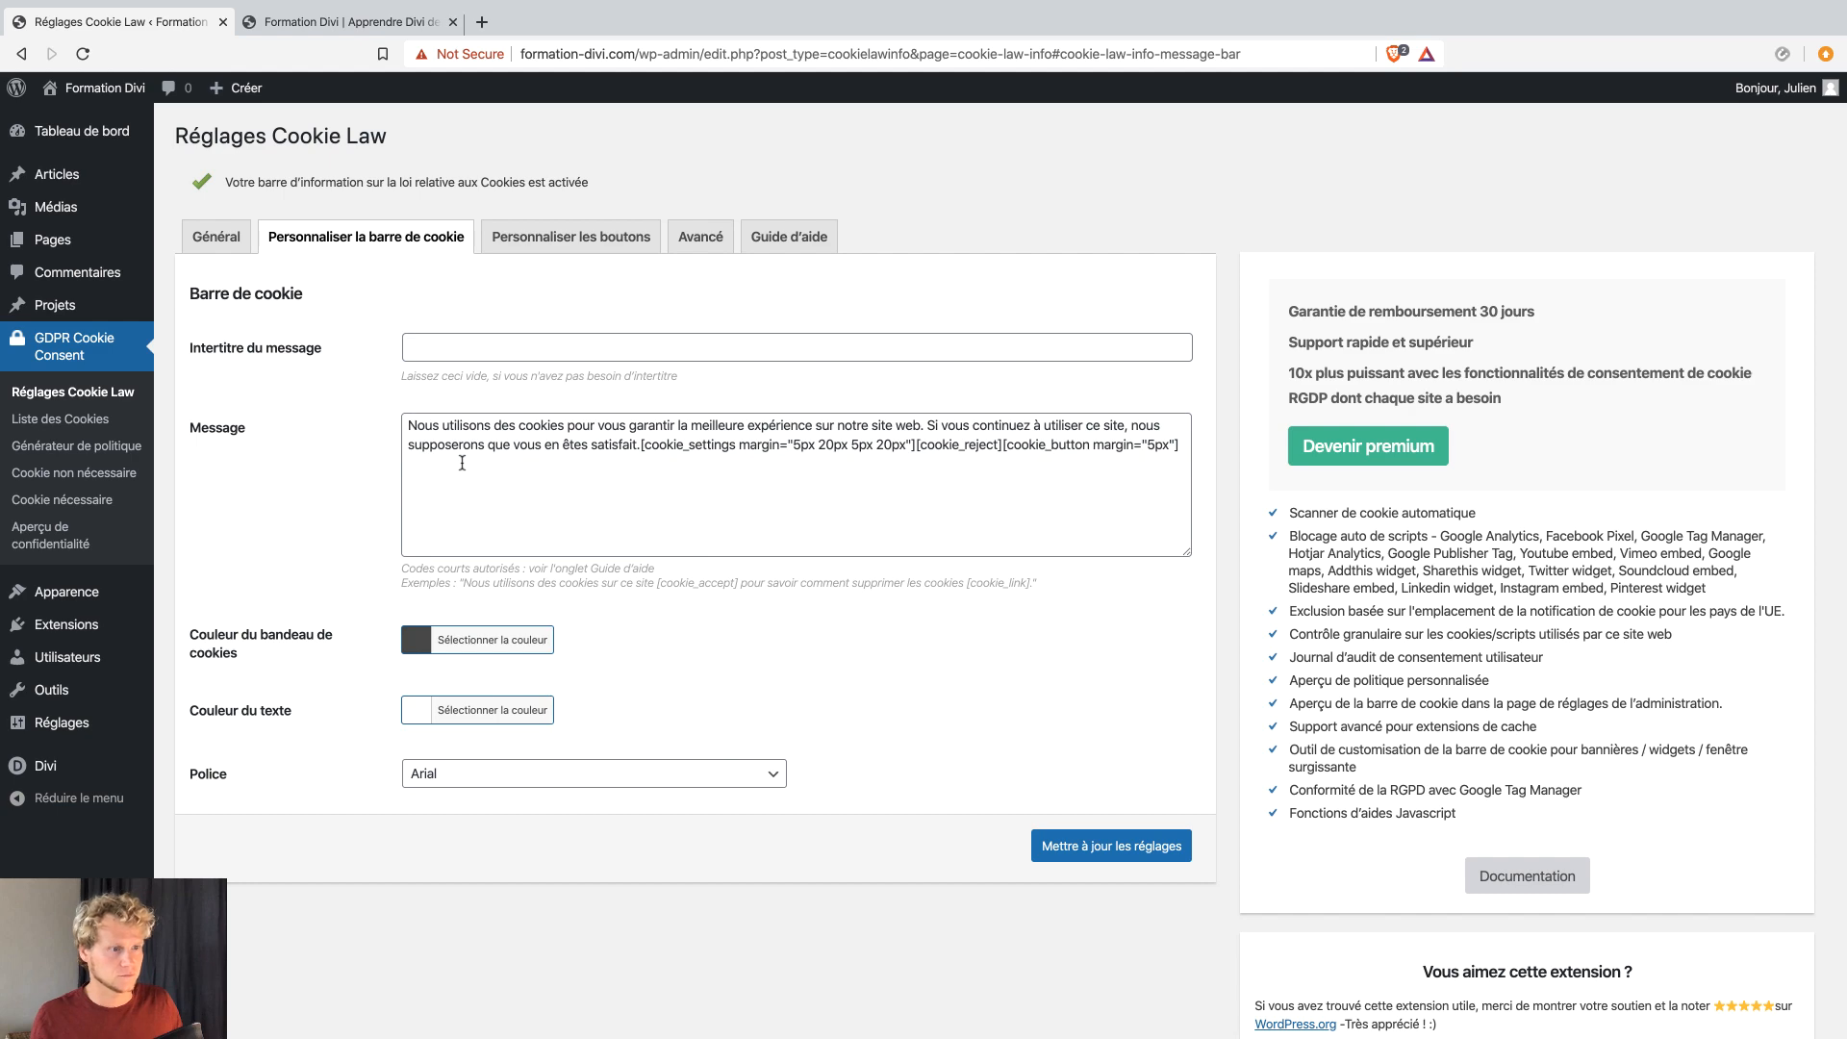
pyautogui.click(508, 247)
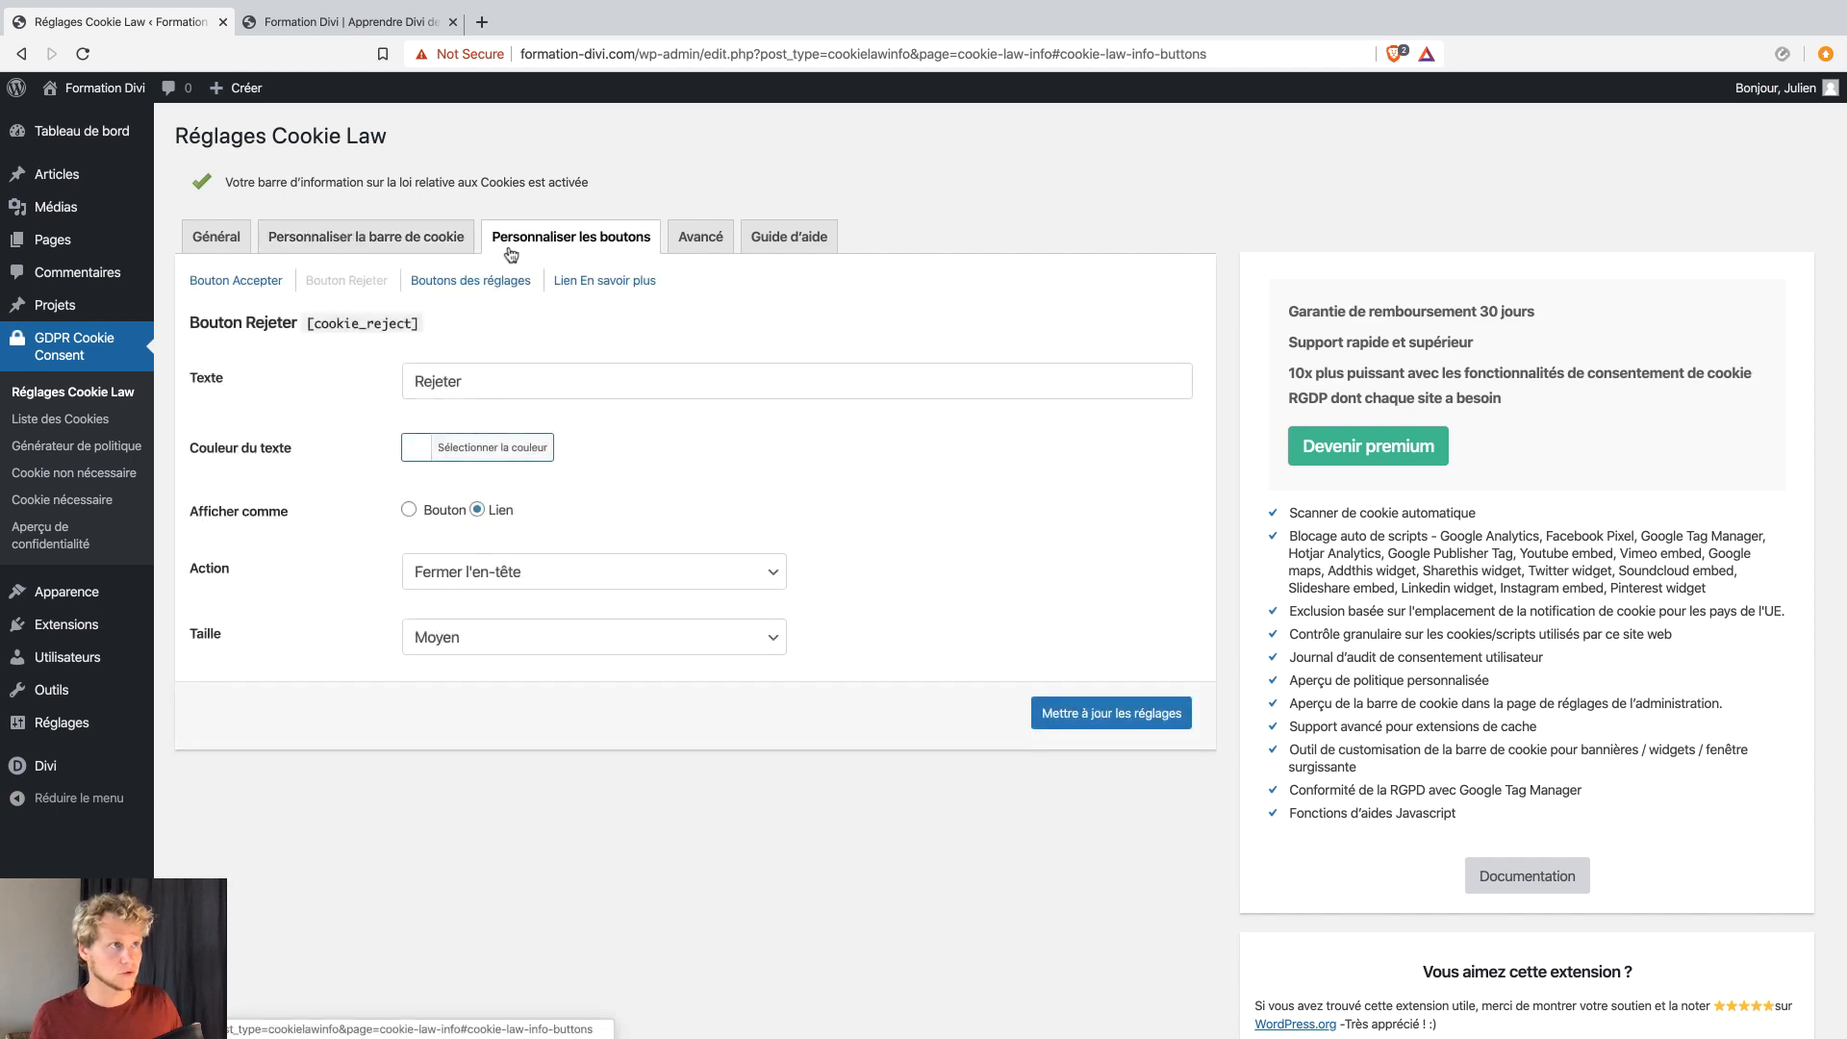
pyautogui.hotkey('ctrl', 'Right')
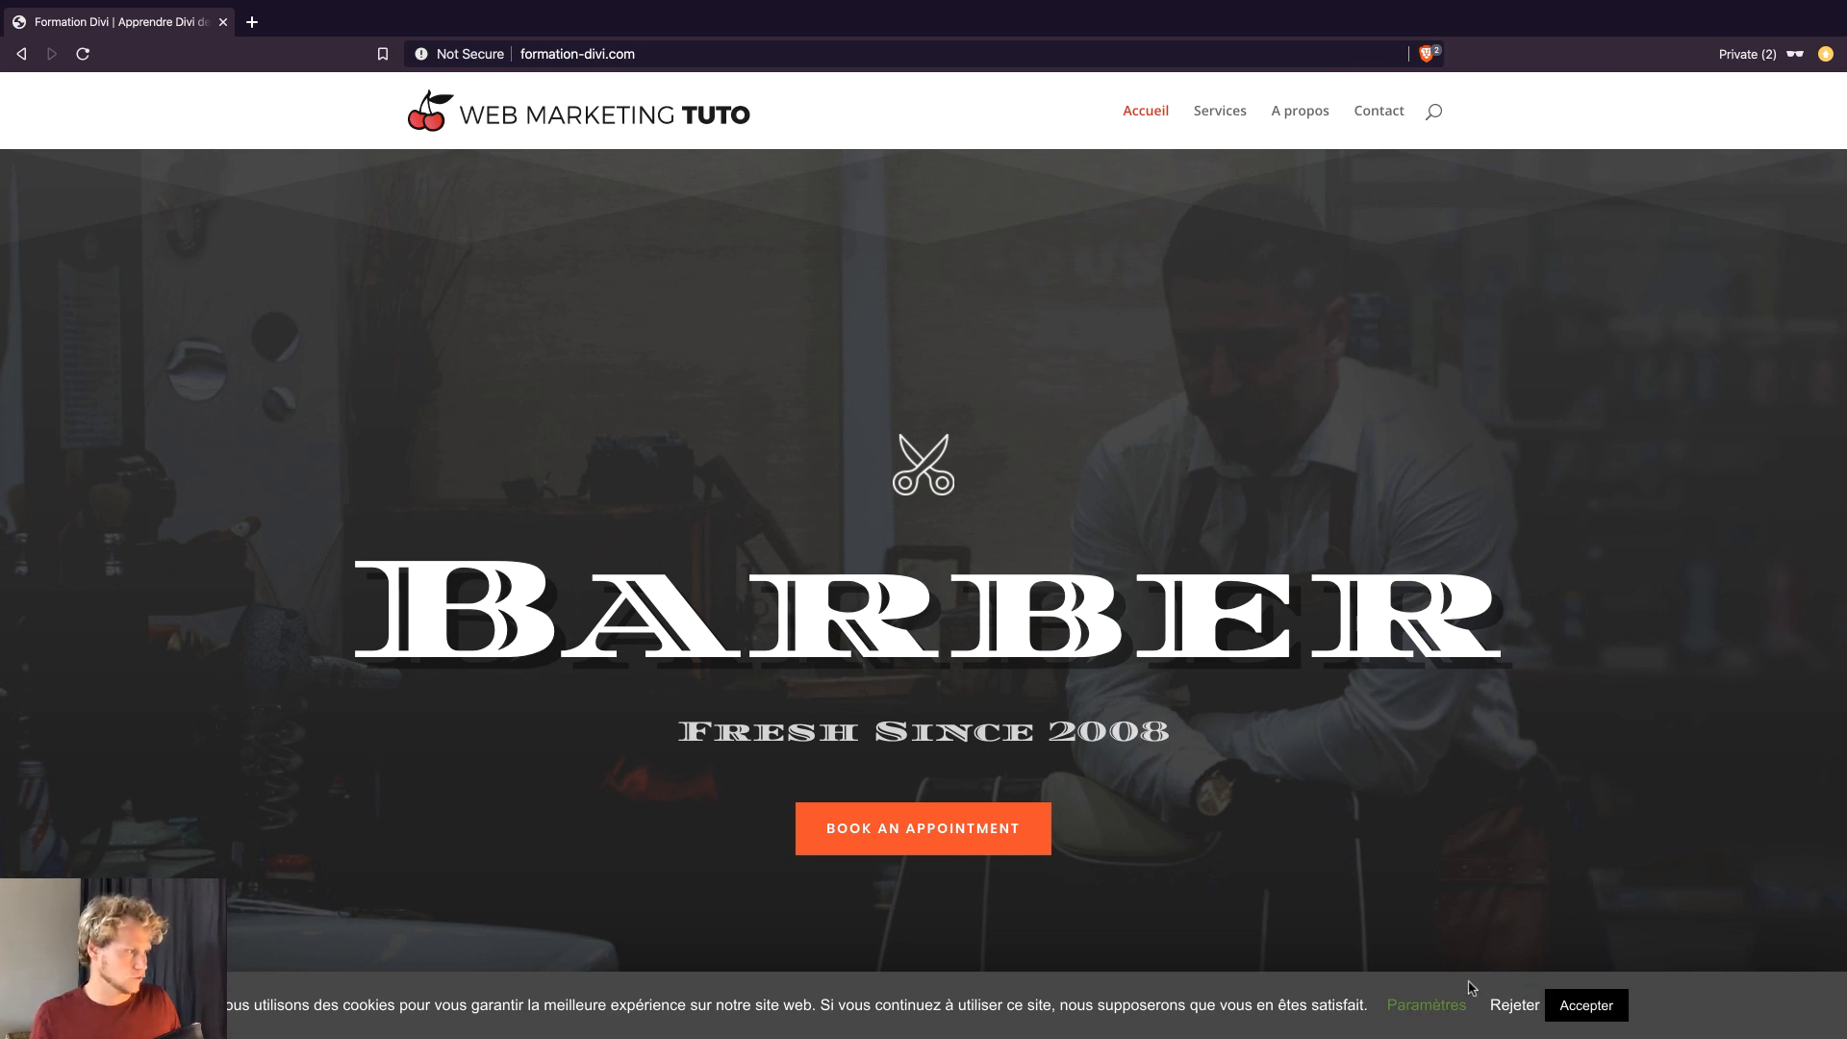
pyautogui.hotkey('ctrl', 'Left')
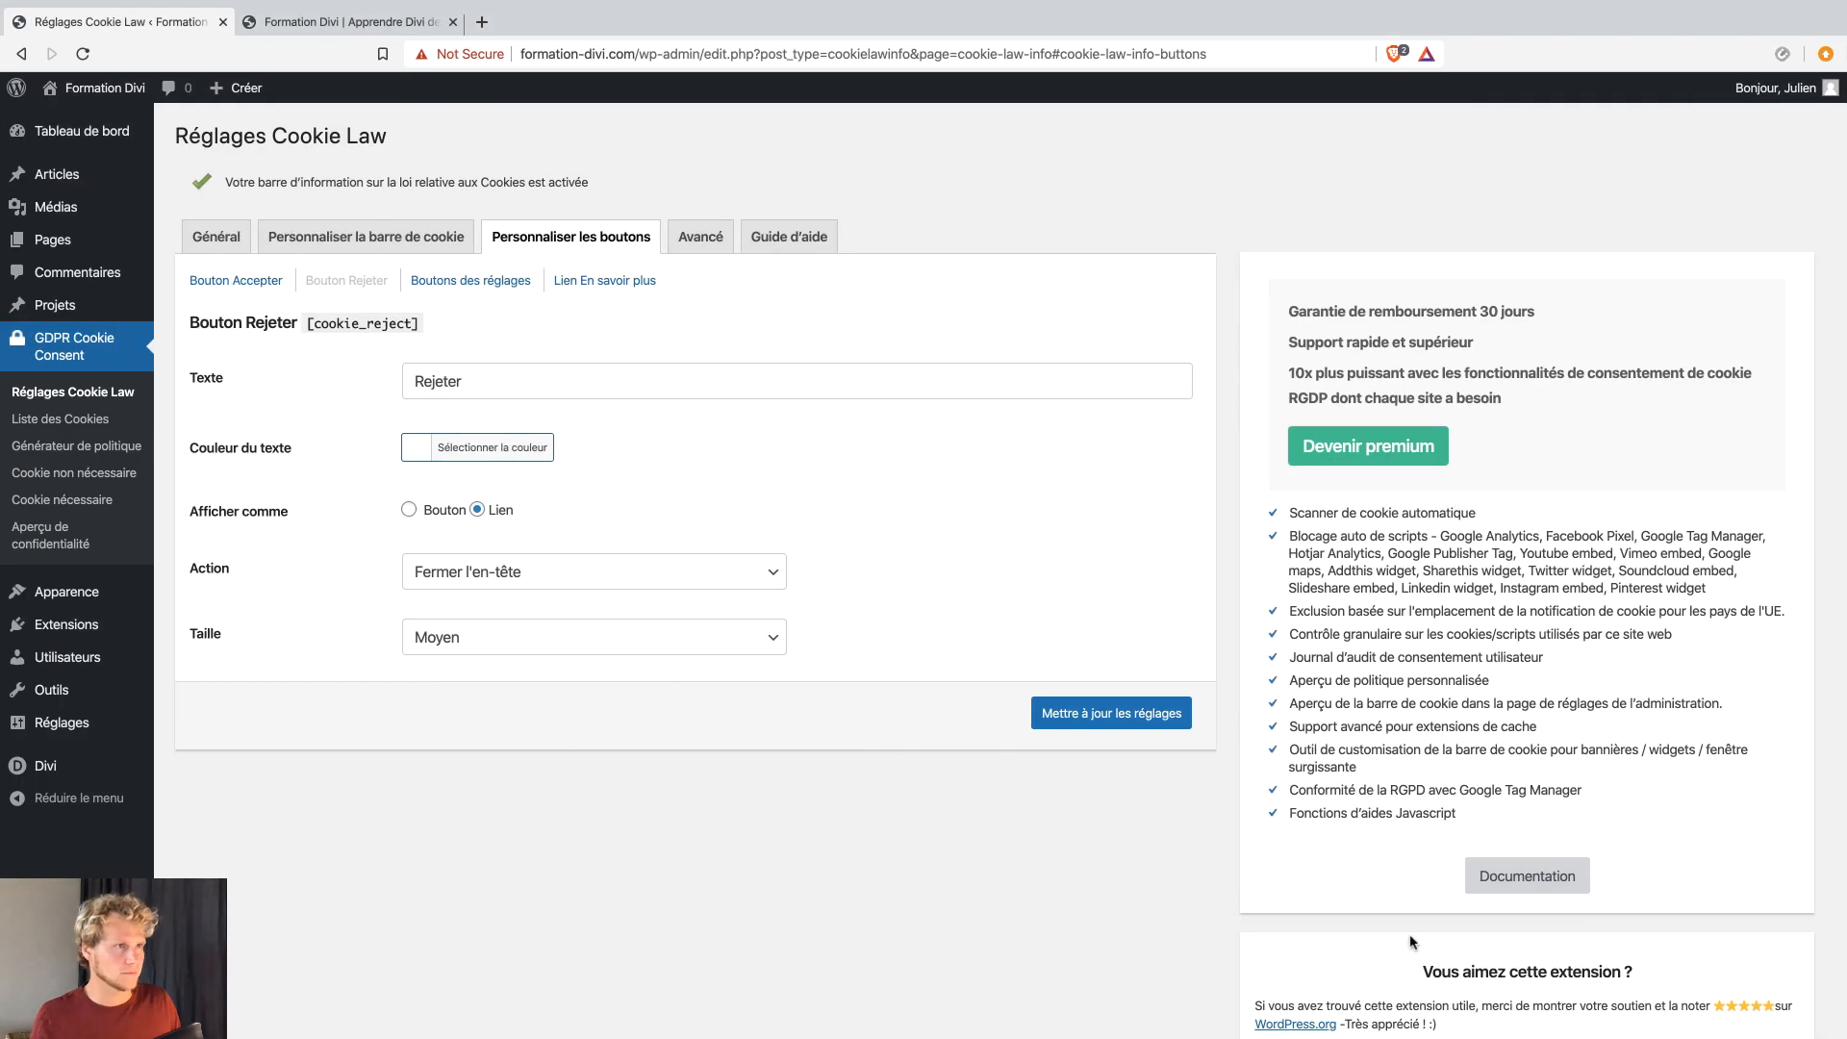
pyautogui.click(271, 282)
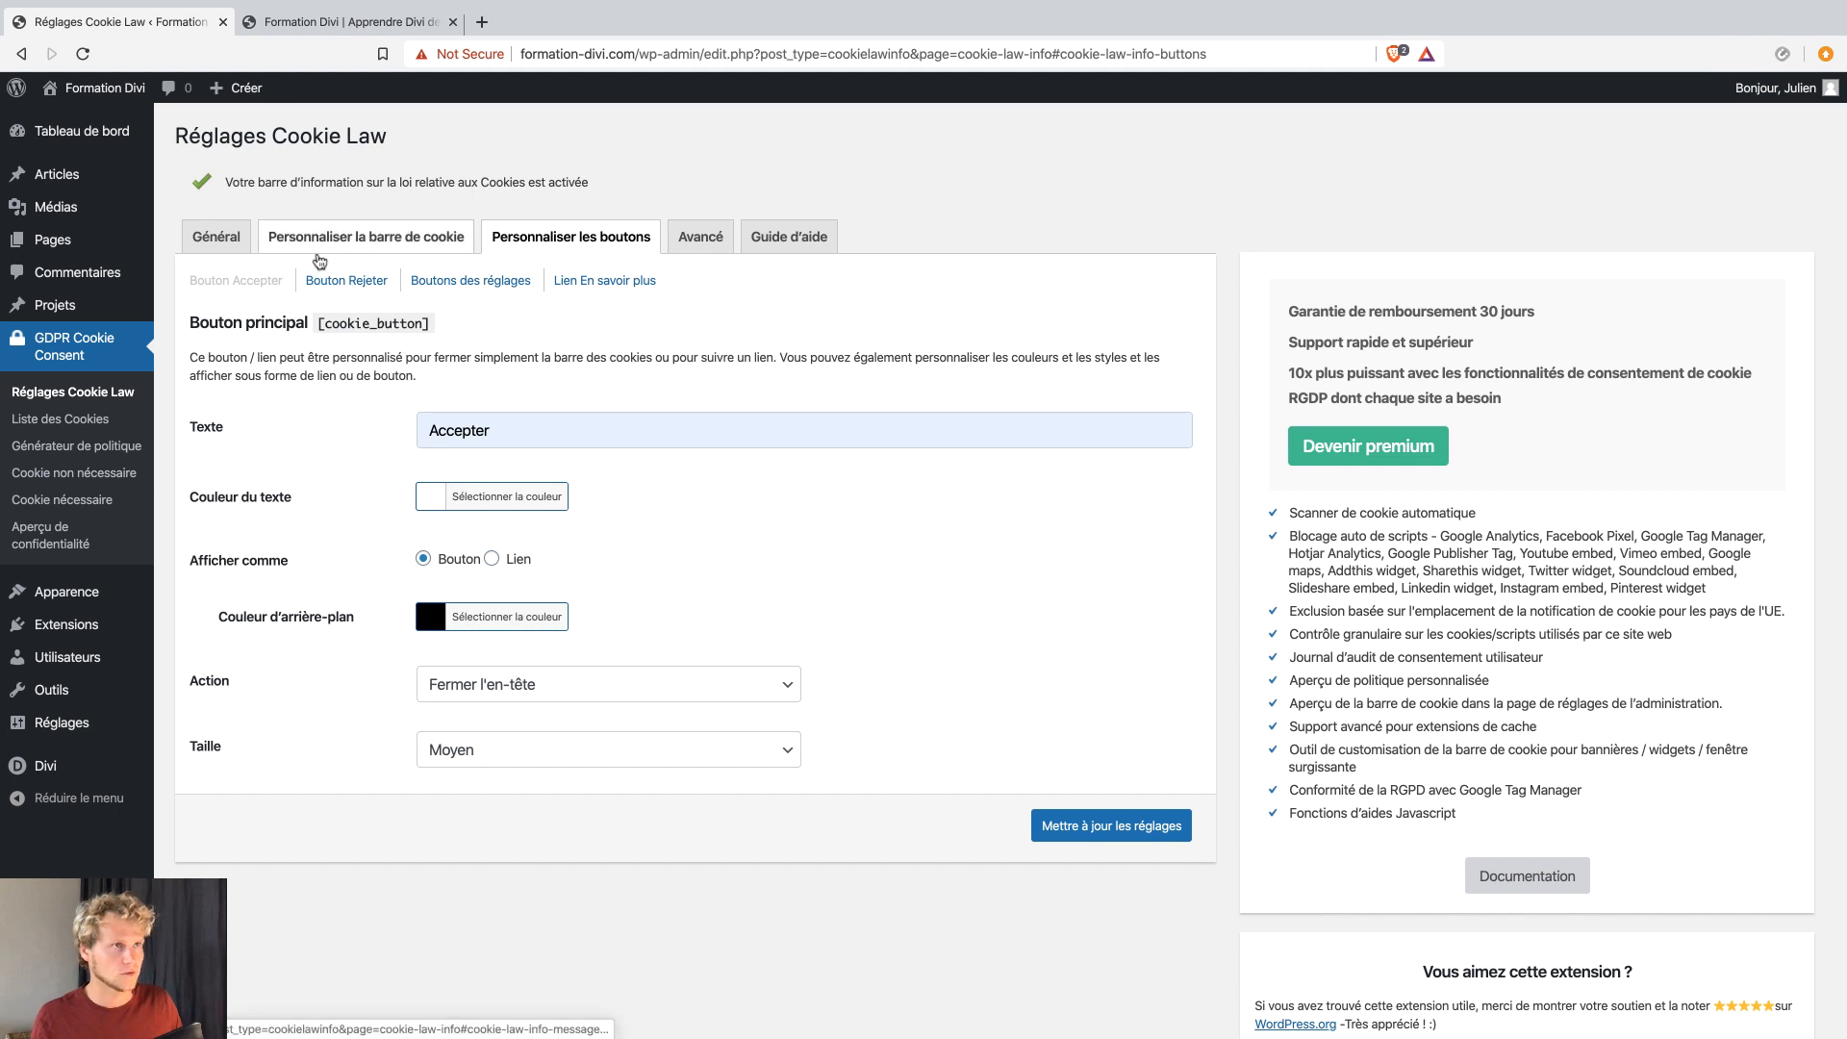
# Examine the margin in the message's cookie_settings shortcode and read the Guide d'aide on cookie bar shortcodes, margins and Autres codes courts.
pyautogui.click(326, 255)
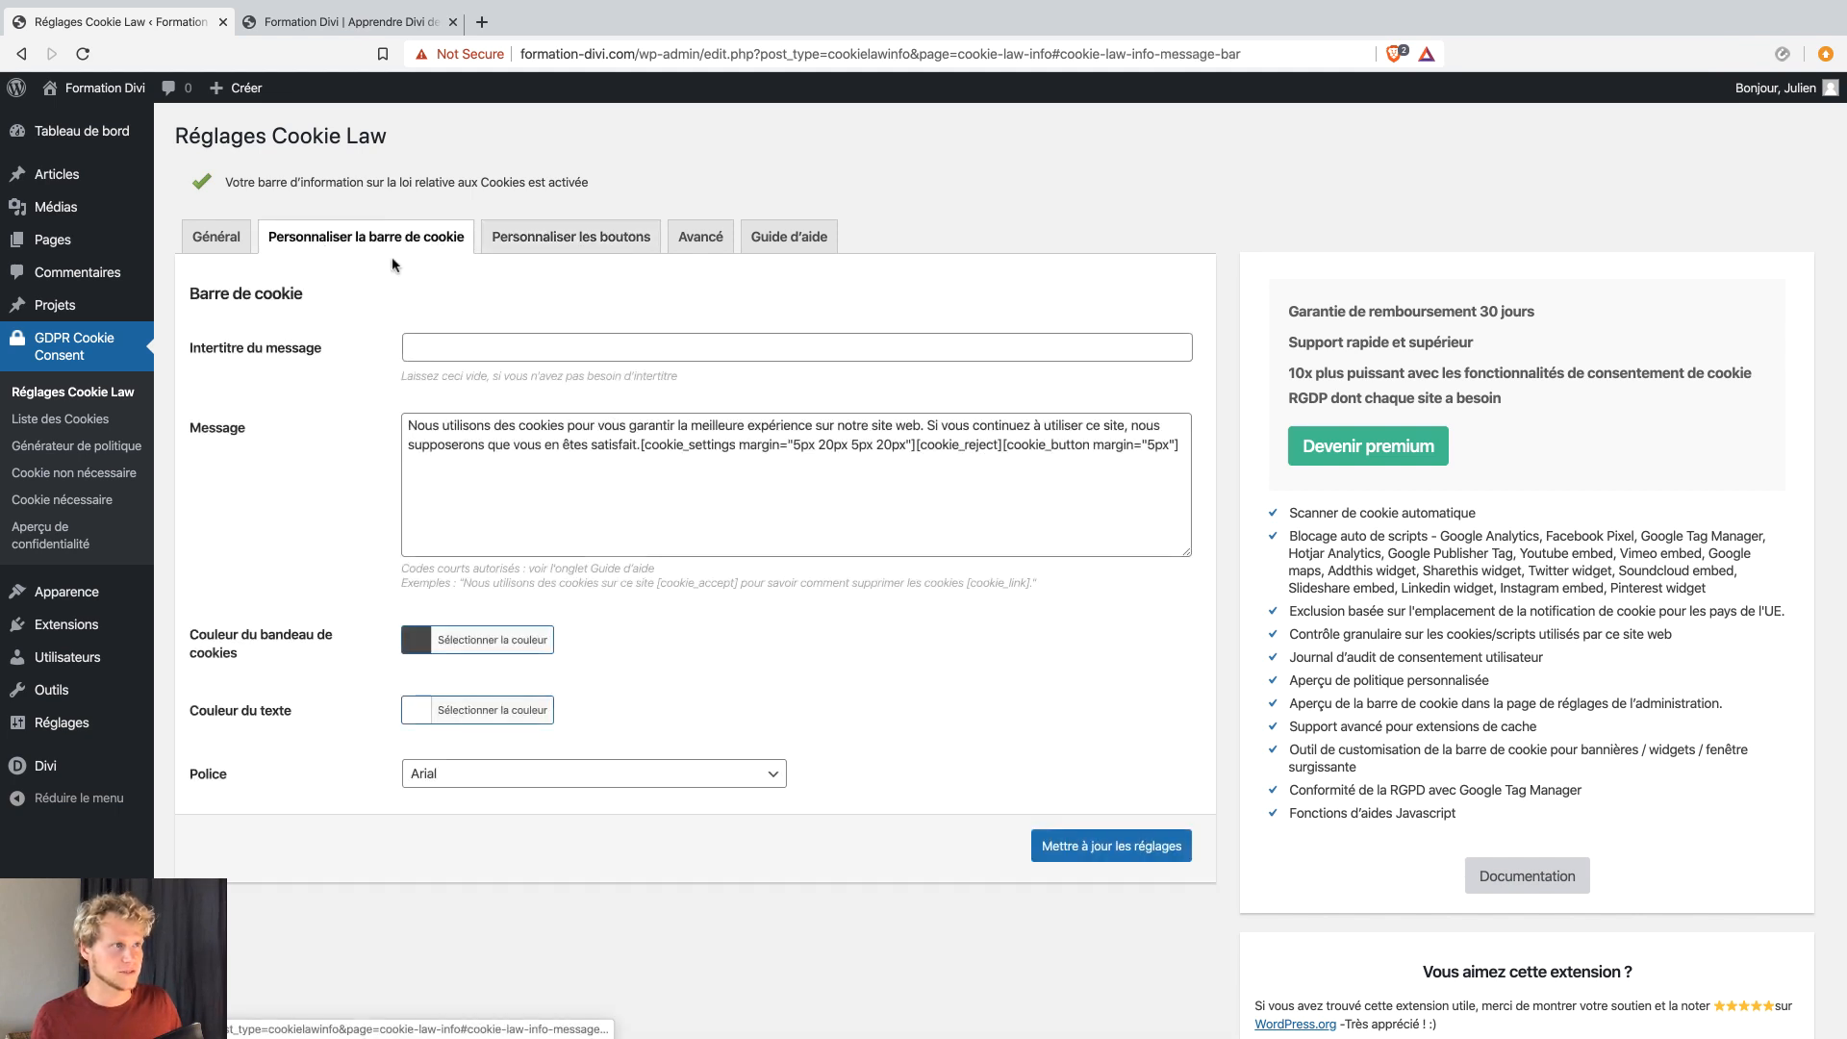
pyautogui.moveTo(908, 440); pyautogui.dragTo(801, 439)
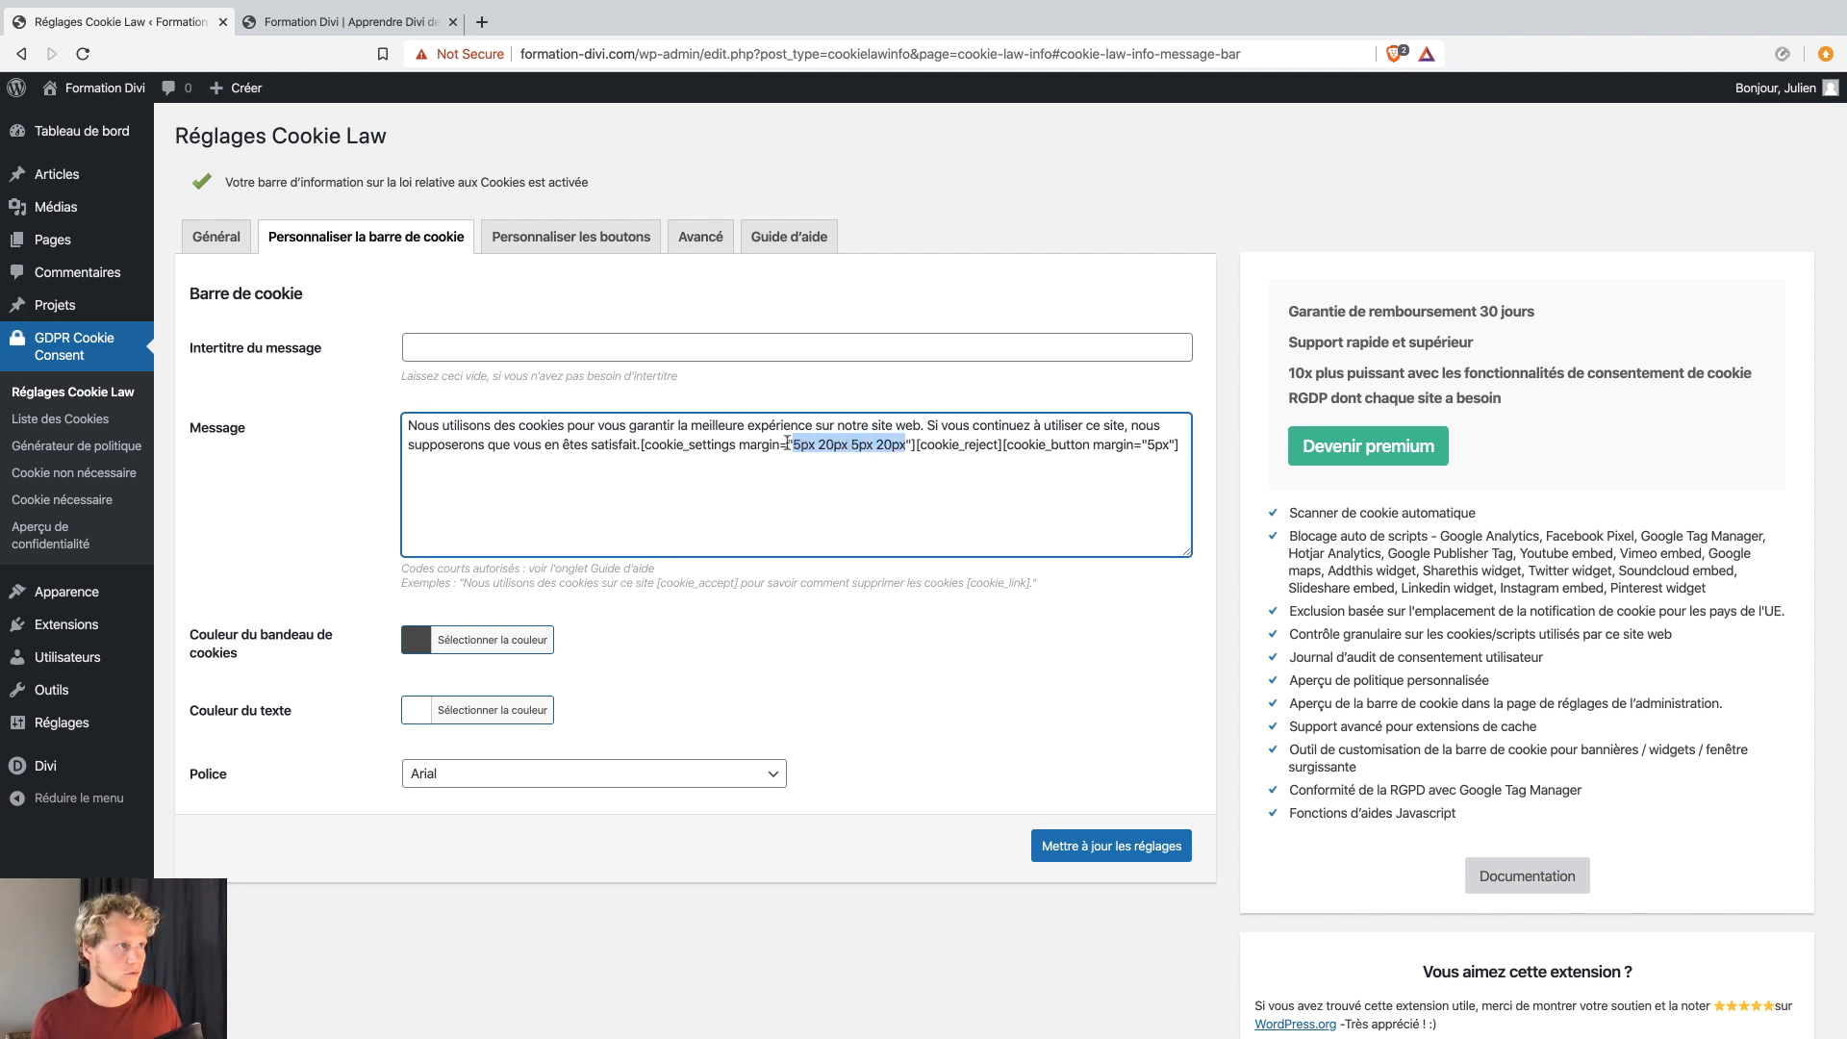
pyautogui.click(789, 236)
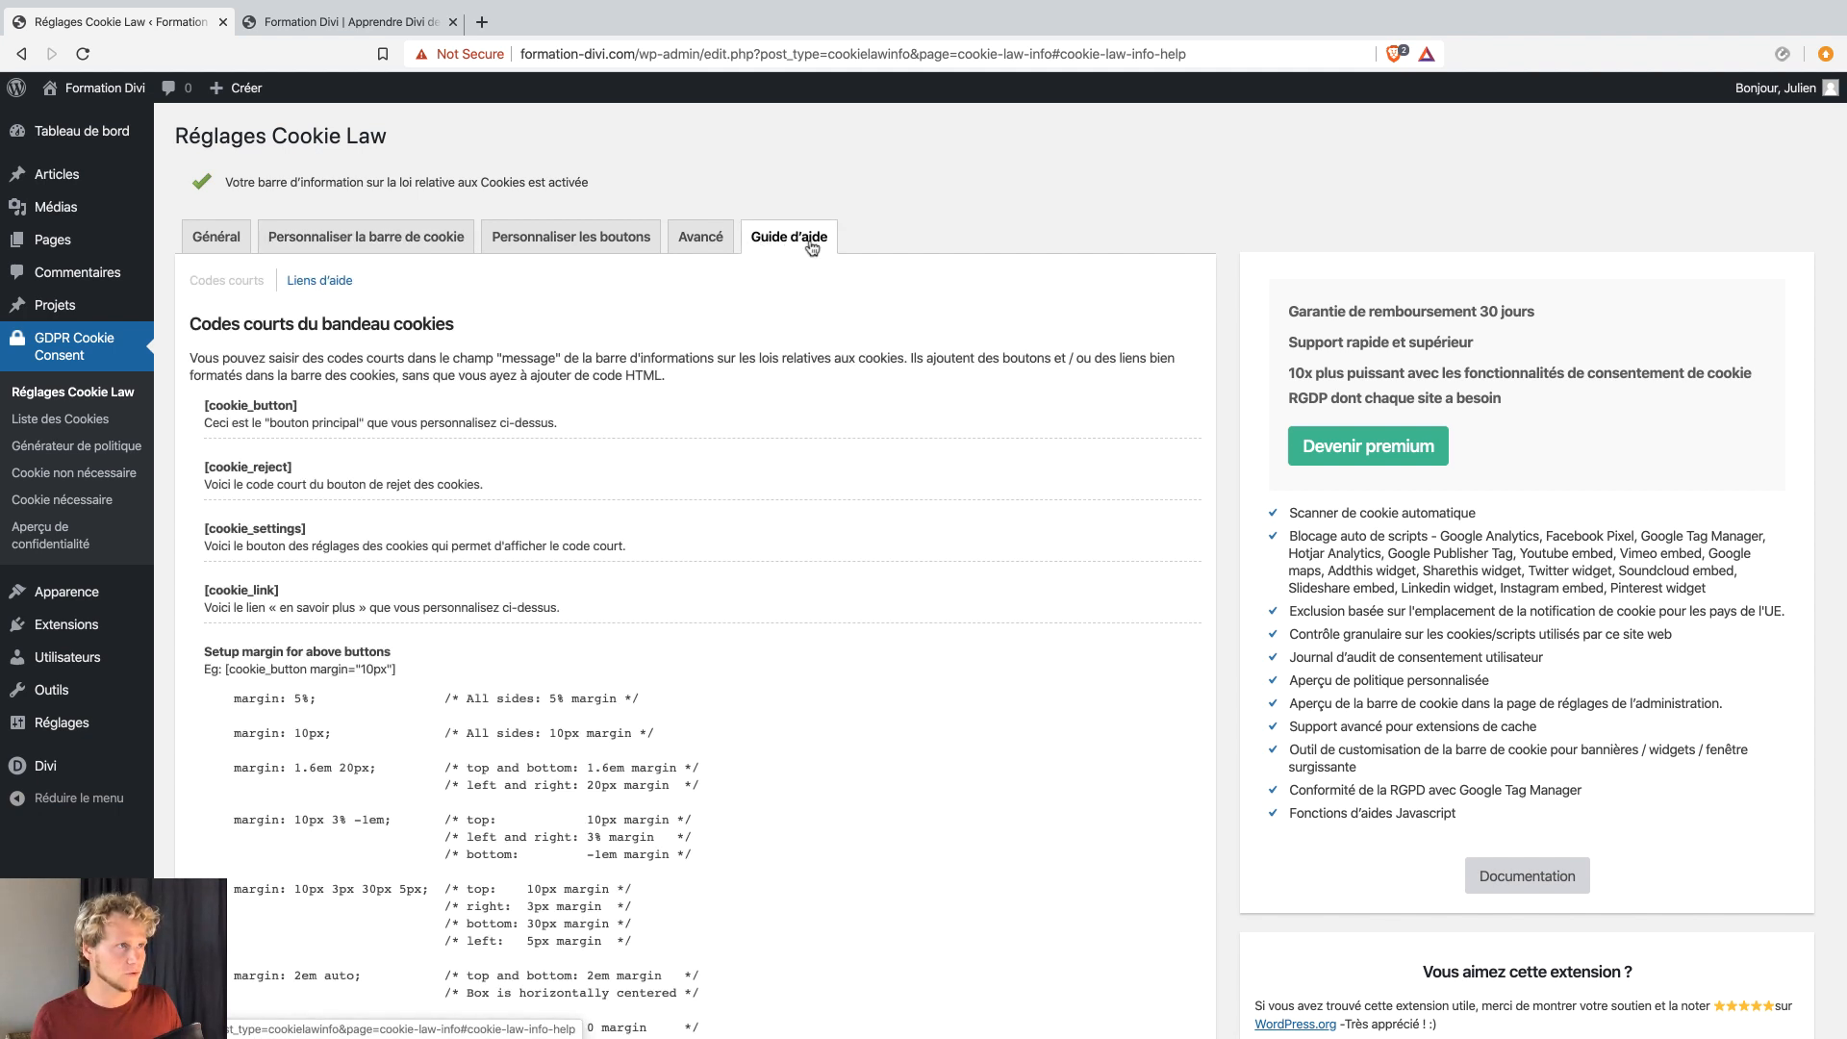
pyautogui.scroll(-3, 654, 686)
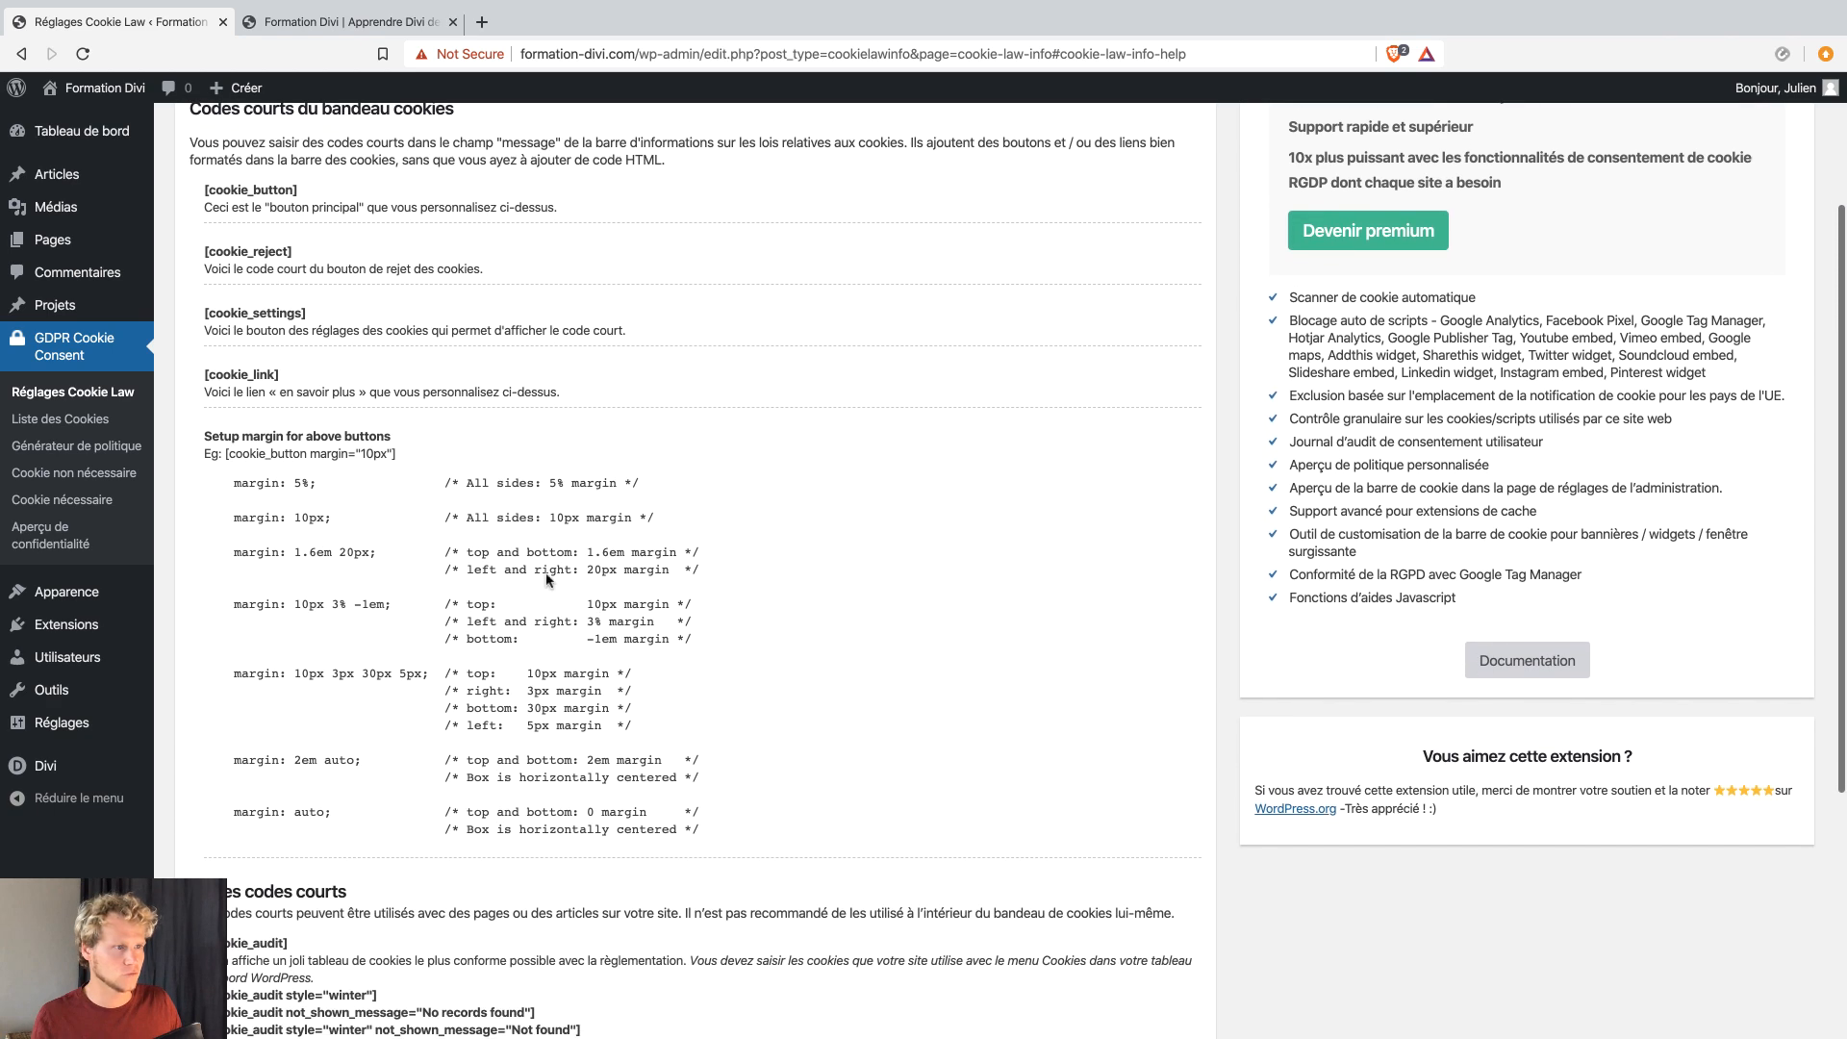
pyautogui.scroll(-5, 717, 835)
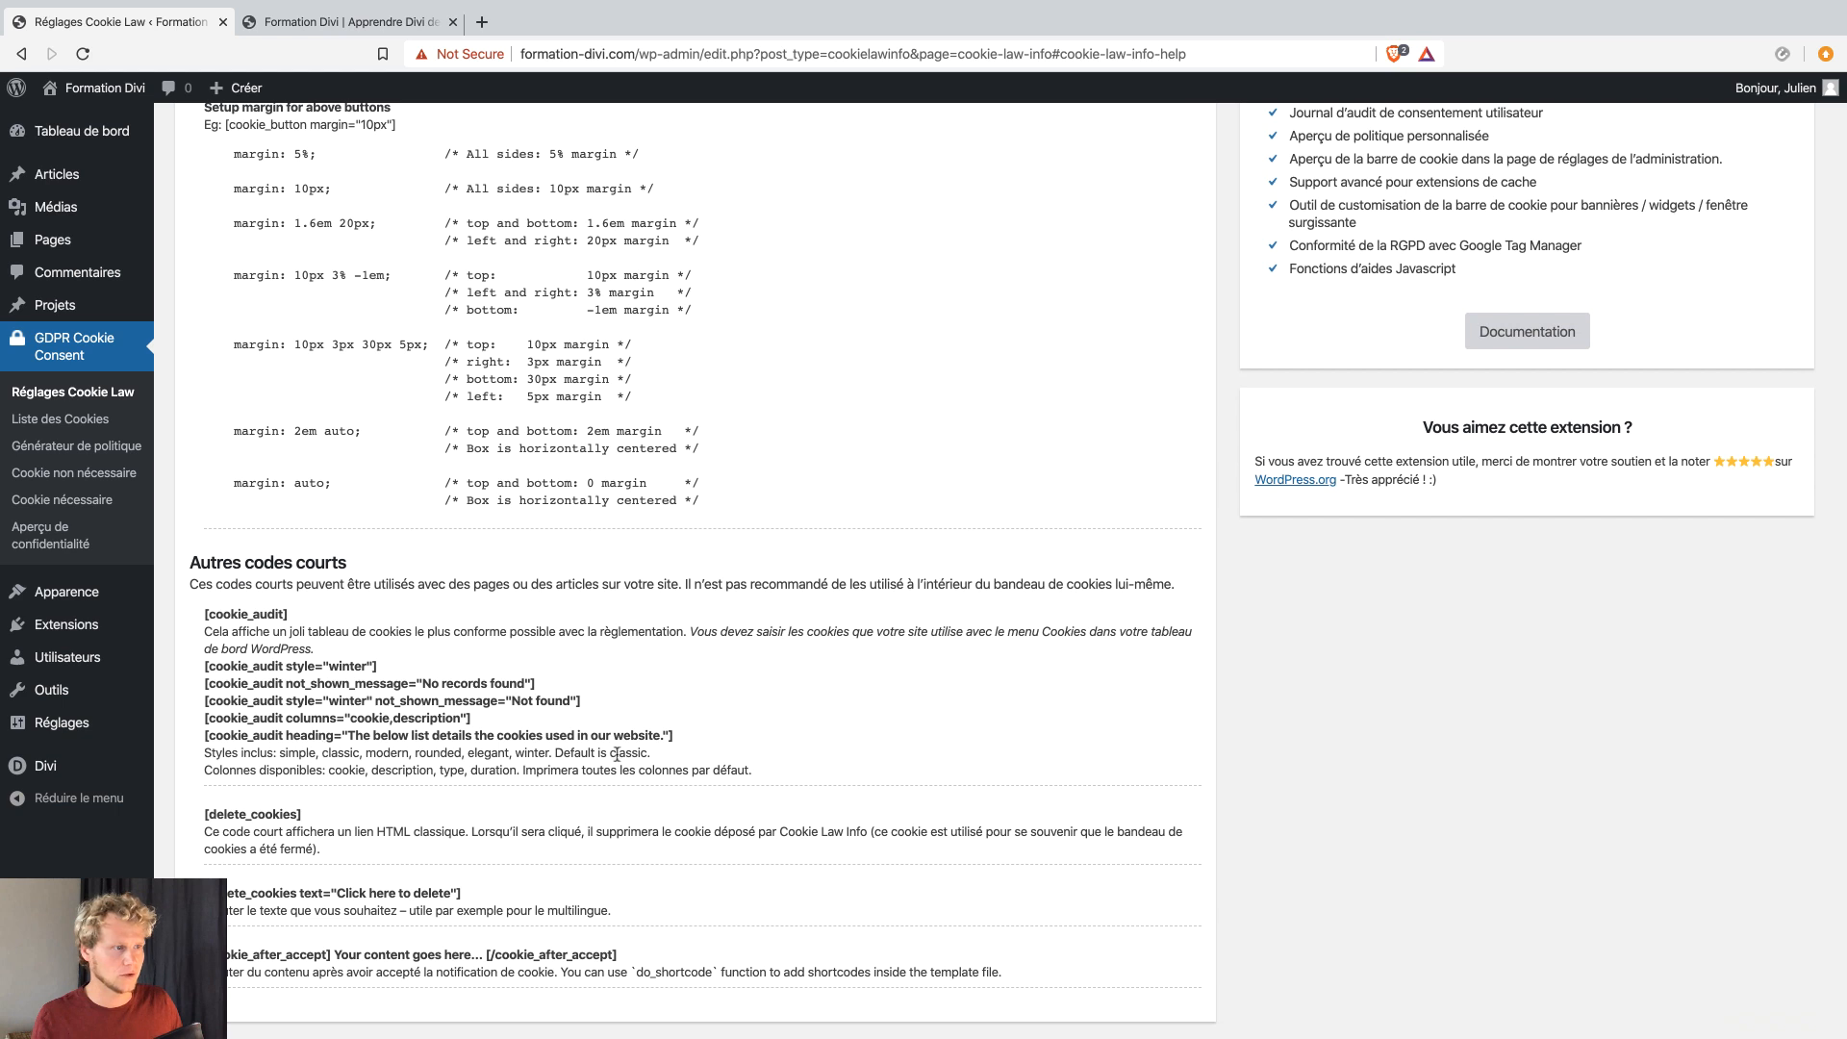
pyautogui.moveTo(686, 741); pyautogui.dragTo(208, 618)
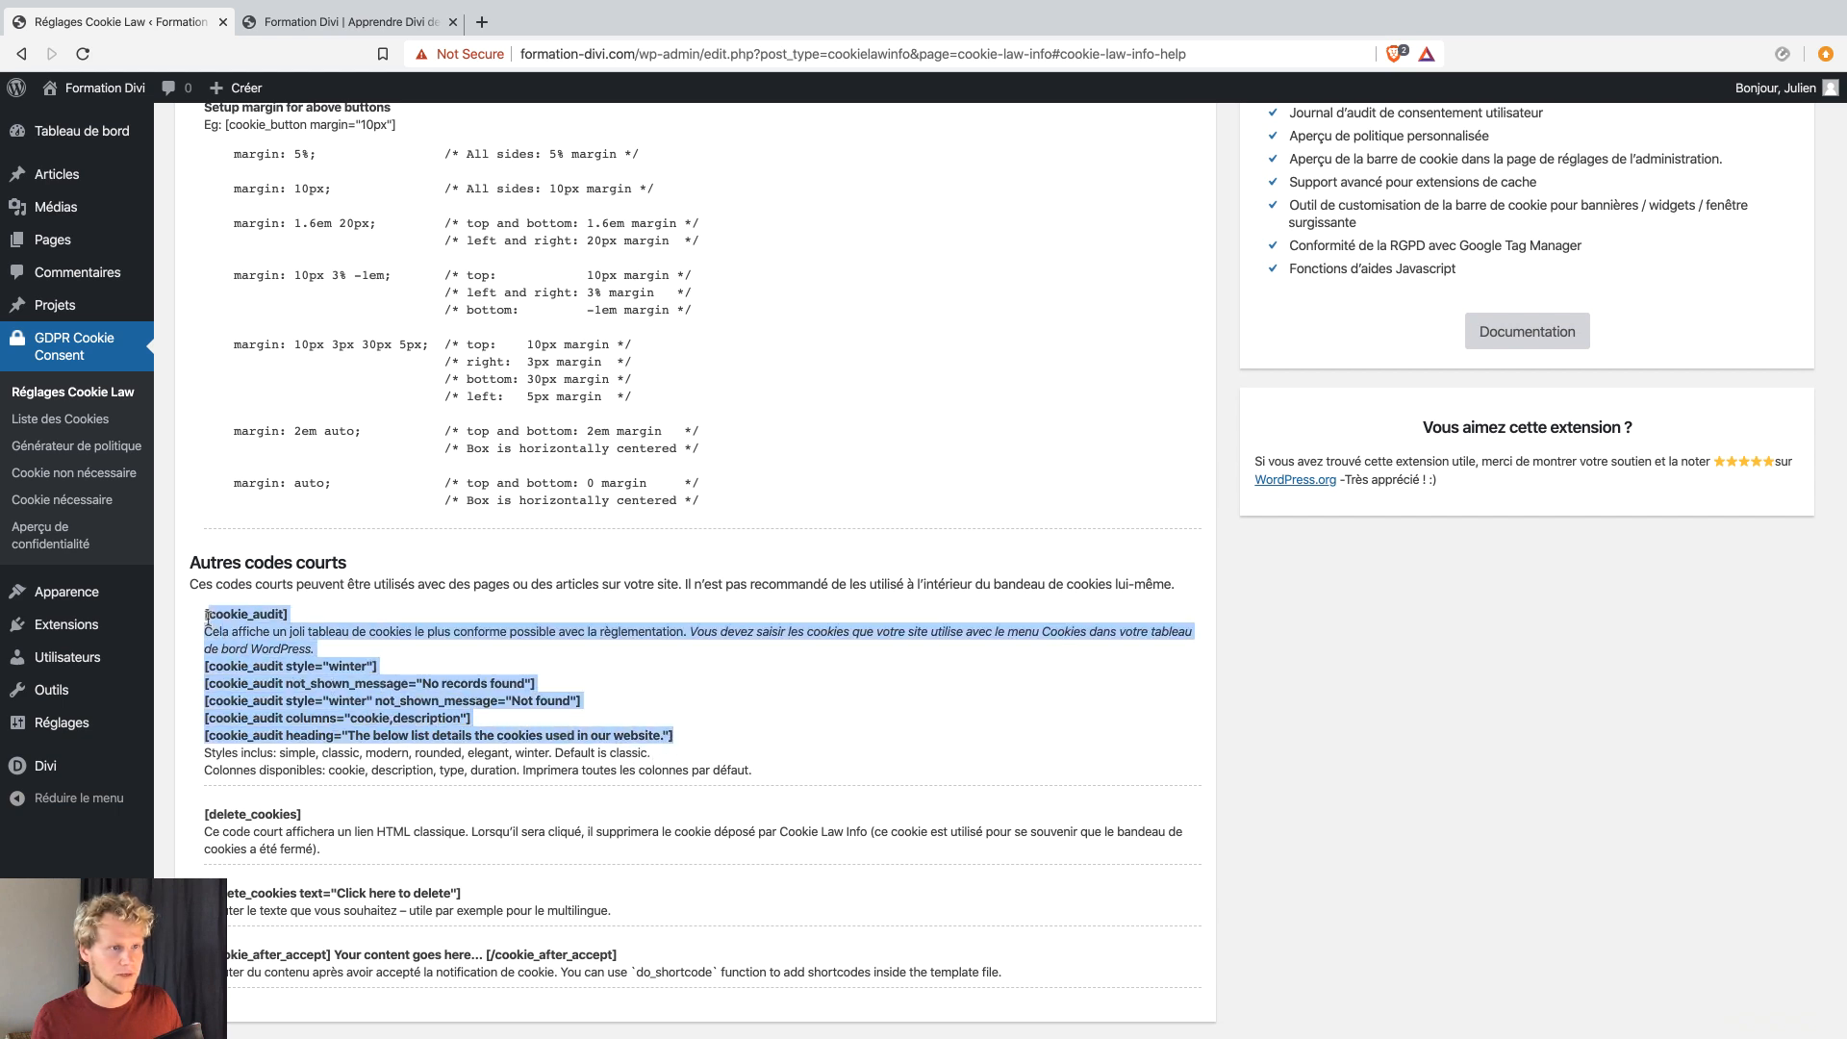
pyautogui.scroll(-1, 481, 574)
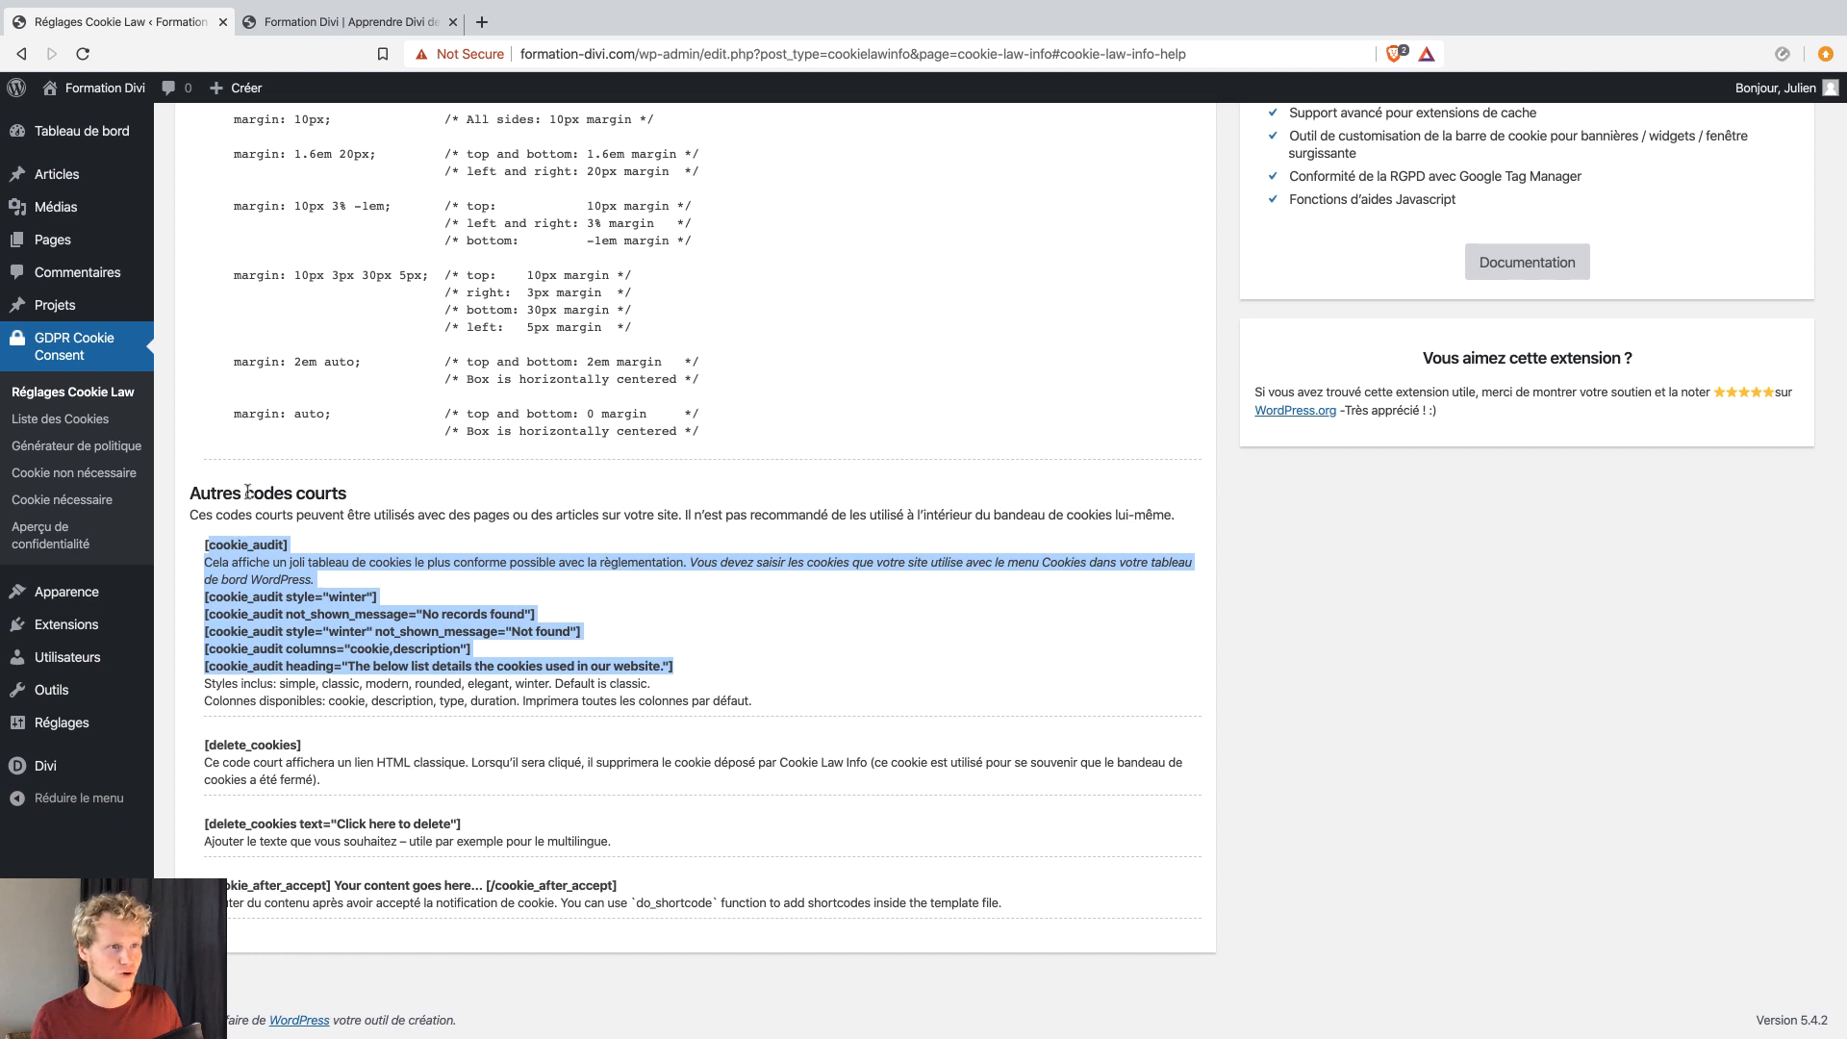
pyautogui.moveTo(247, 492); pyautogui.dragTo(358, 504)
pyautogui.scroll(9, 361, 504)
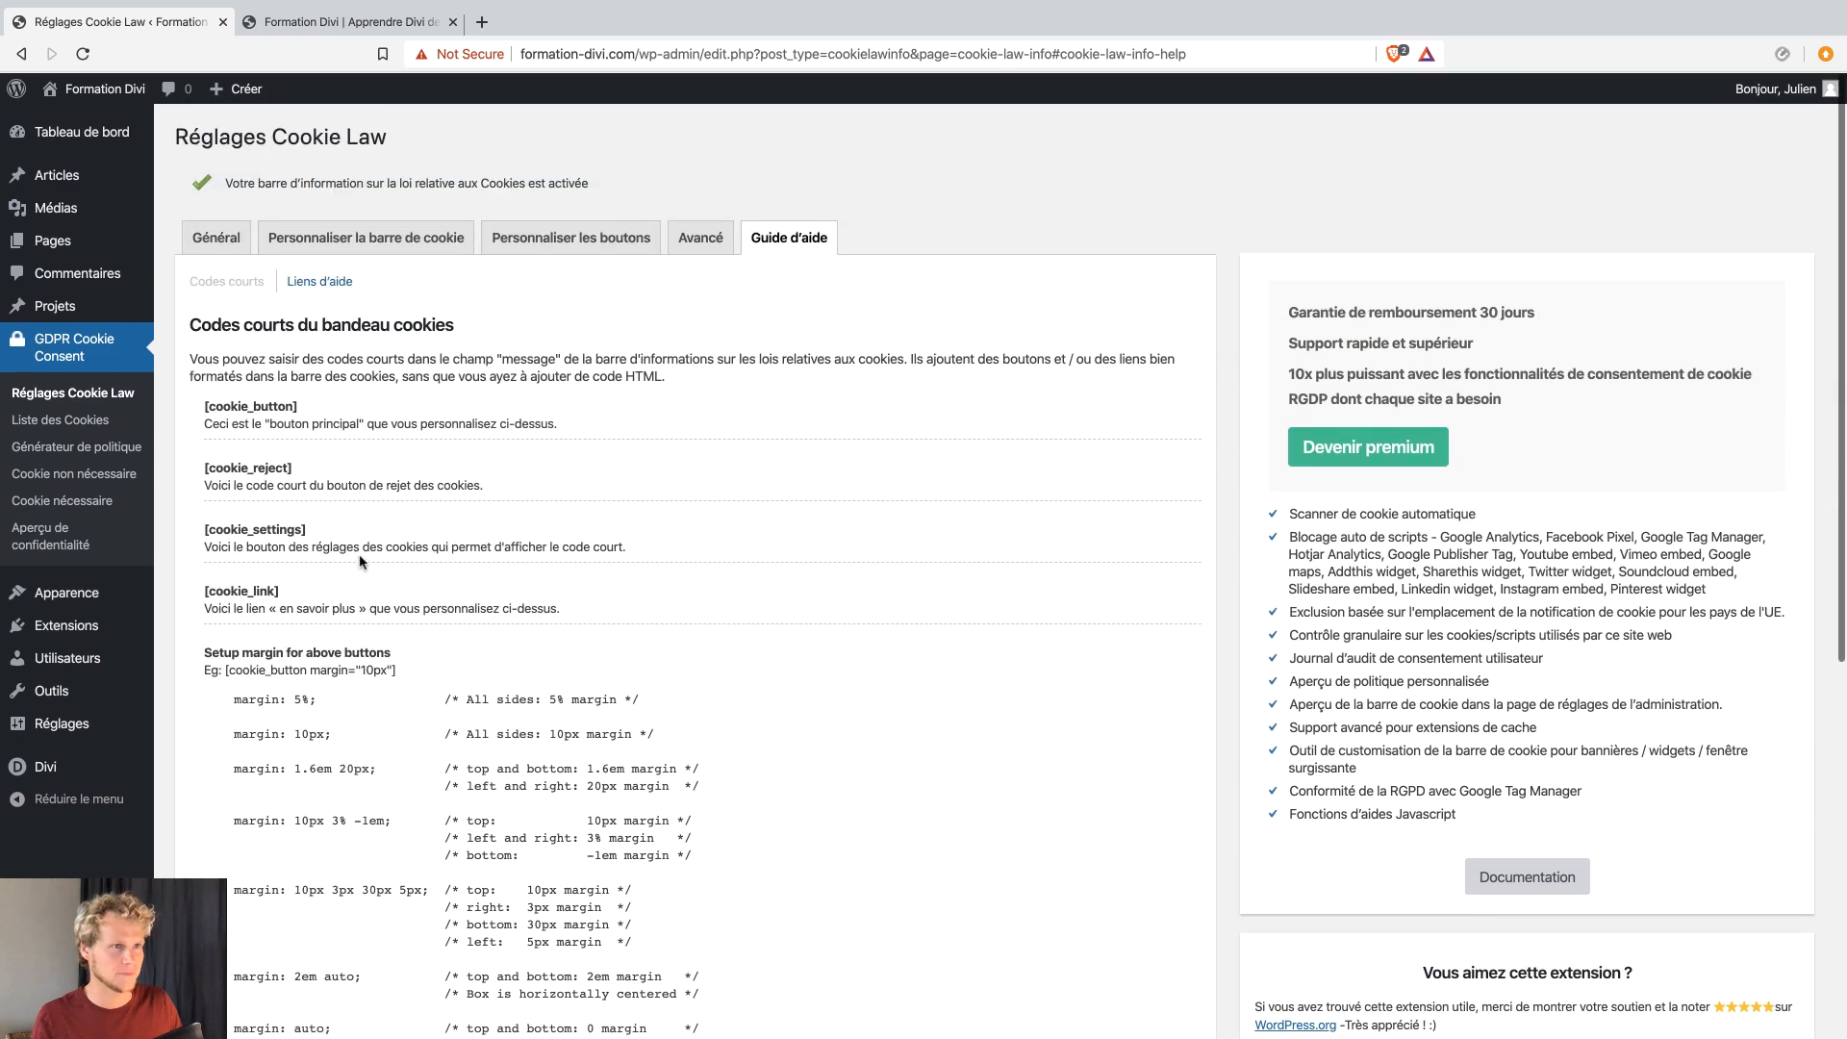
# Check the four-value margin example in the Guide d'aide for the order of top, right, bottom and left.
pyautogui.click(383, 235)
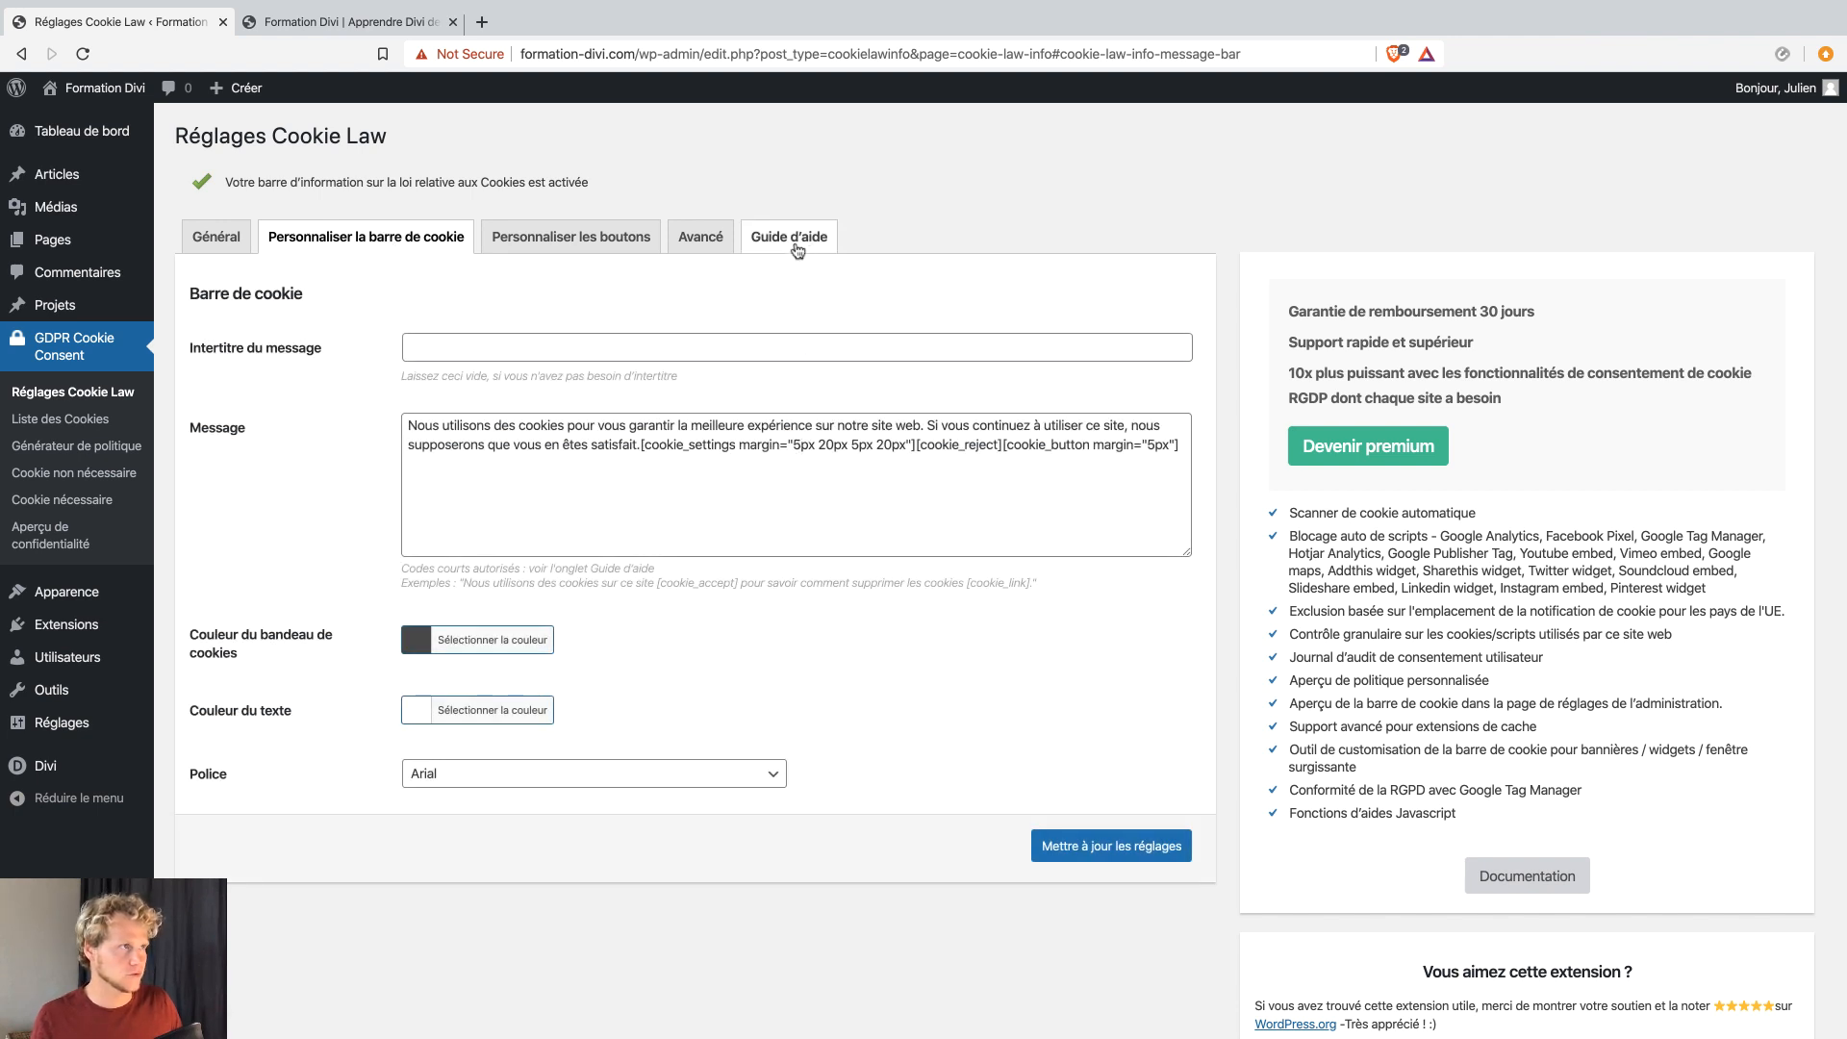
pyautogui.click(789, 238)
pyautogui.scroll(-2, 673, 707)
pyautogui.scroll(-3, 676, 712)
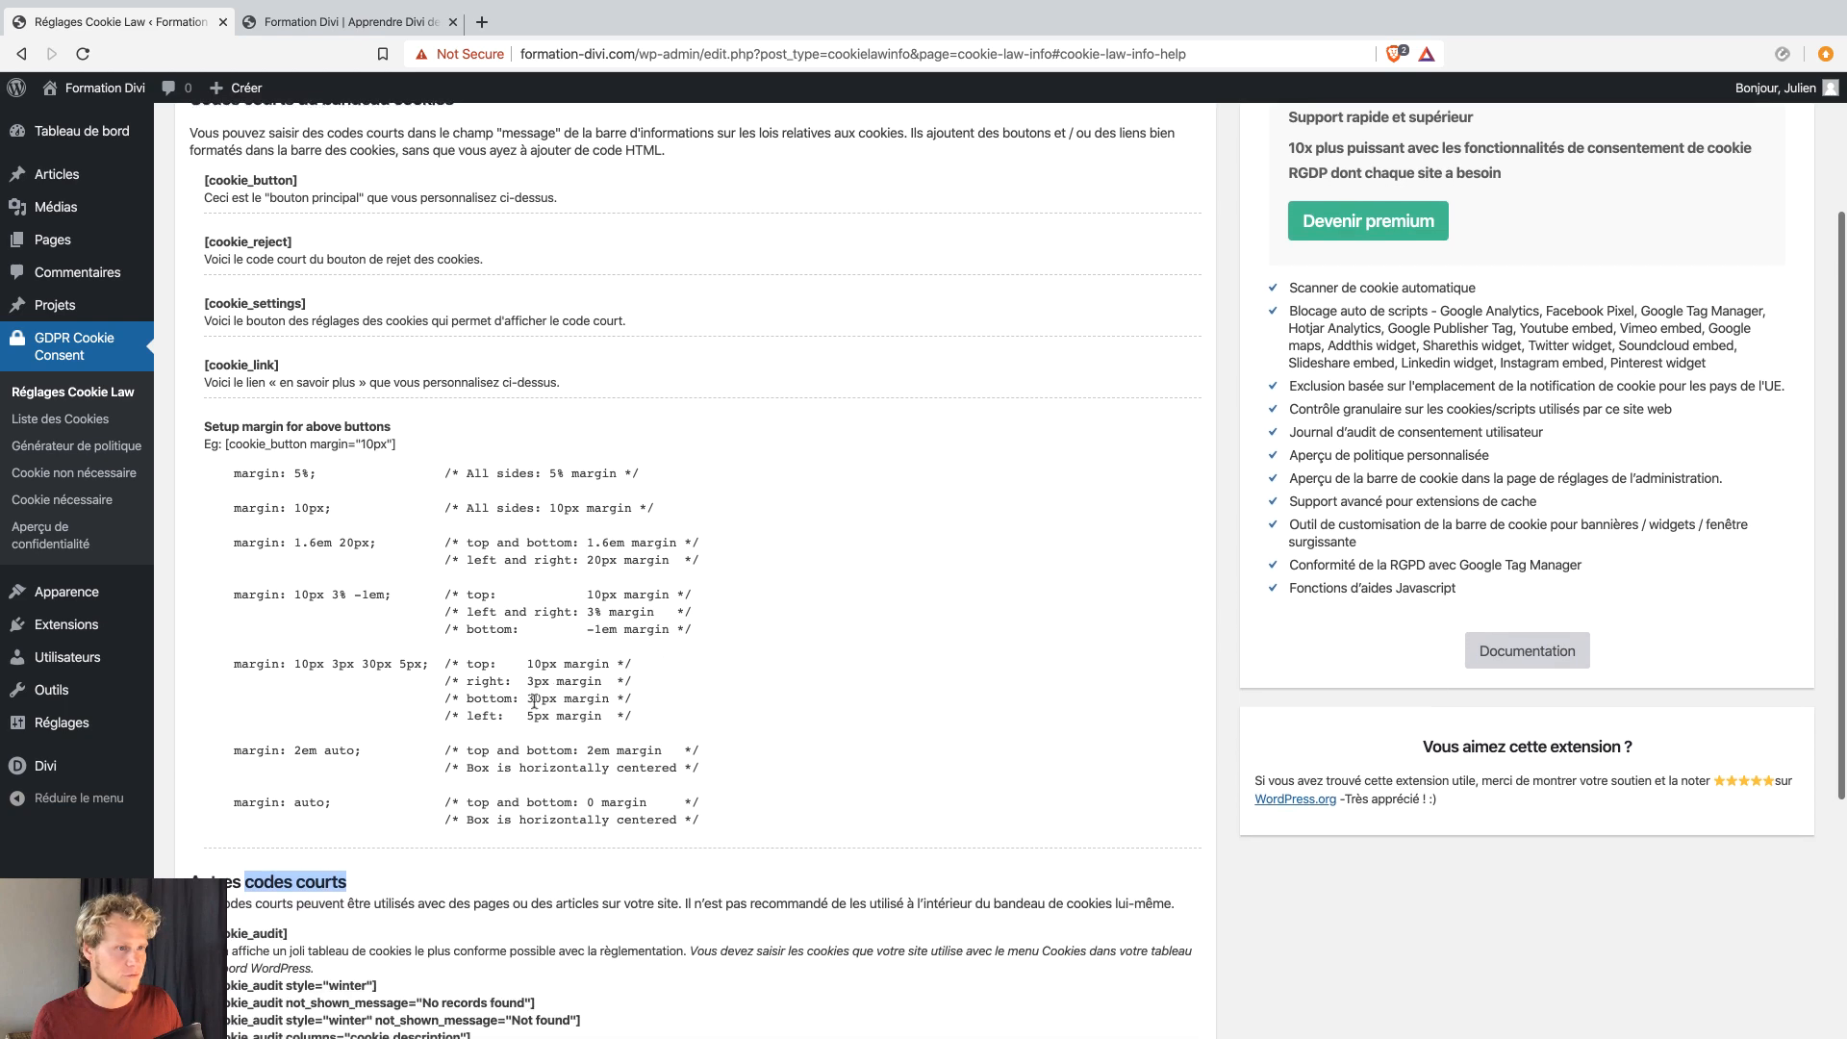
pyautogui.click(482, 652)
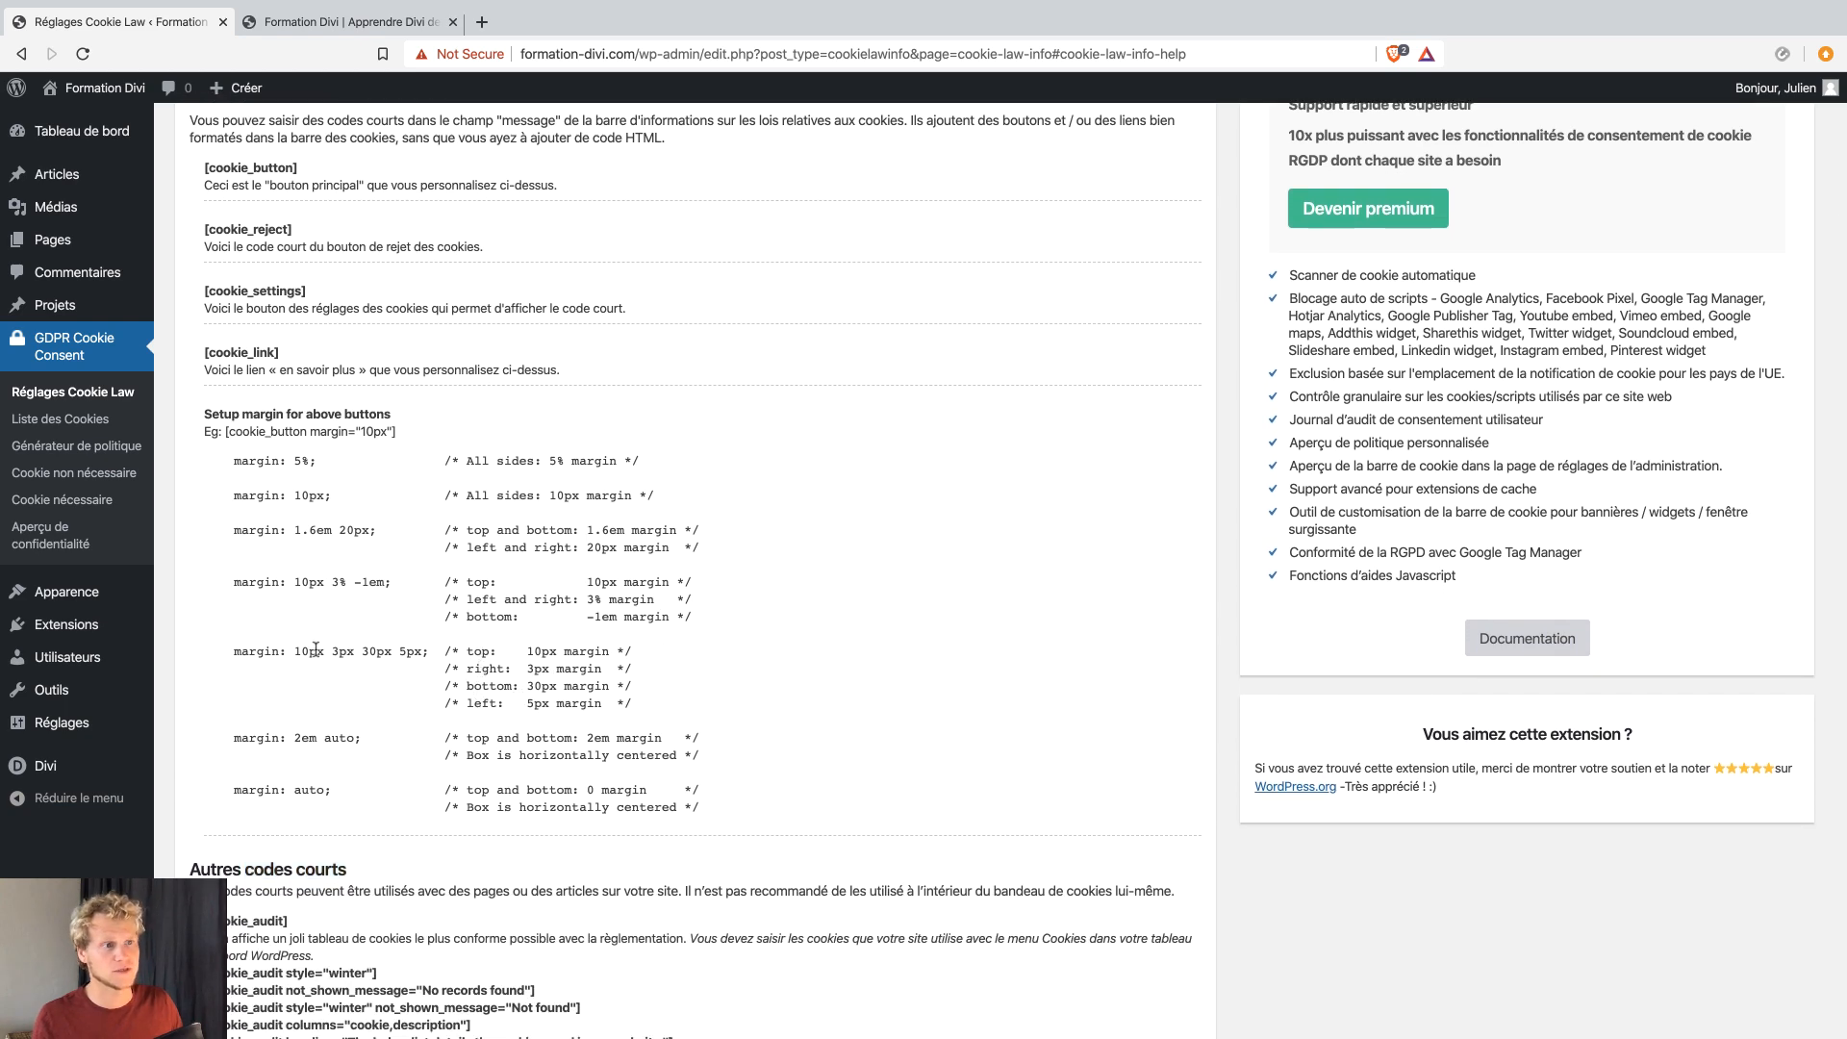
pyautogui.scroll(5, 466, 268)
# Copy margin="5px 20px 5px 20px" from the cookie_settings shortcode into the cookie_reject shortcode of the cookie bar message.
pyautogui.click(454, 239)
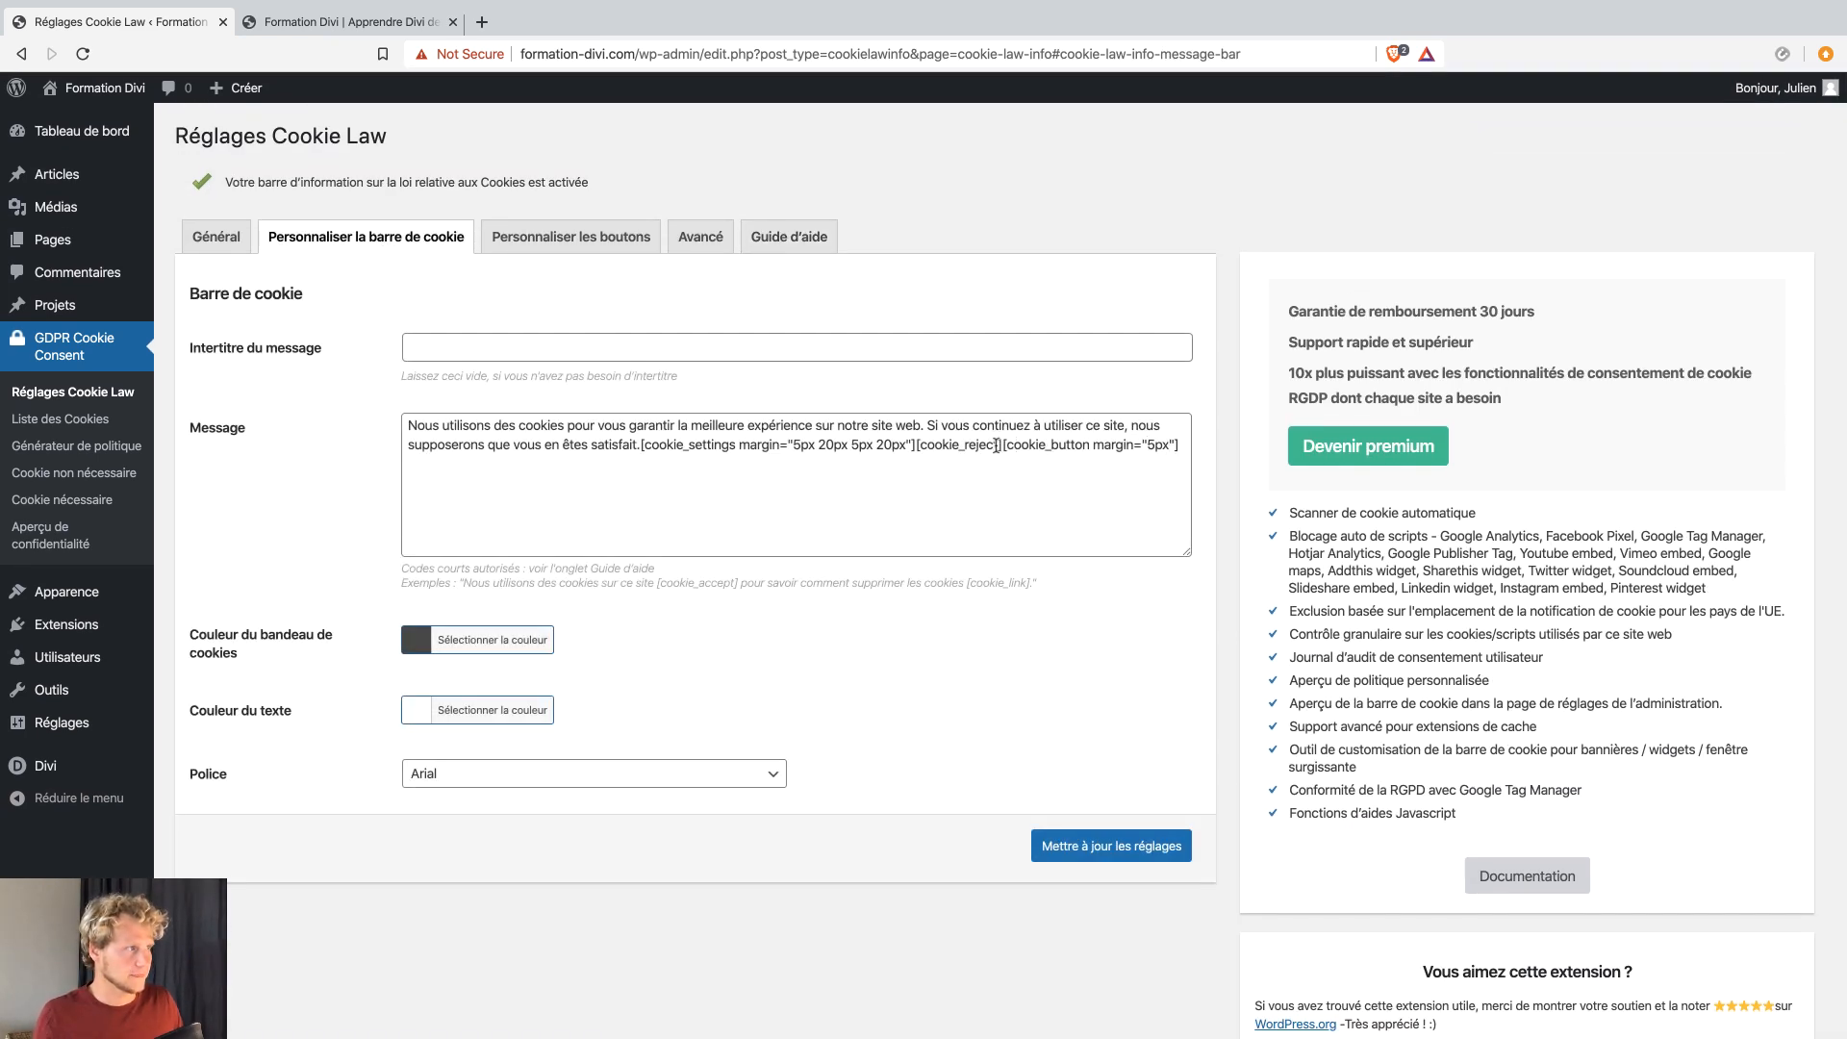
pyautogui.click(1007, 444)
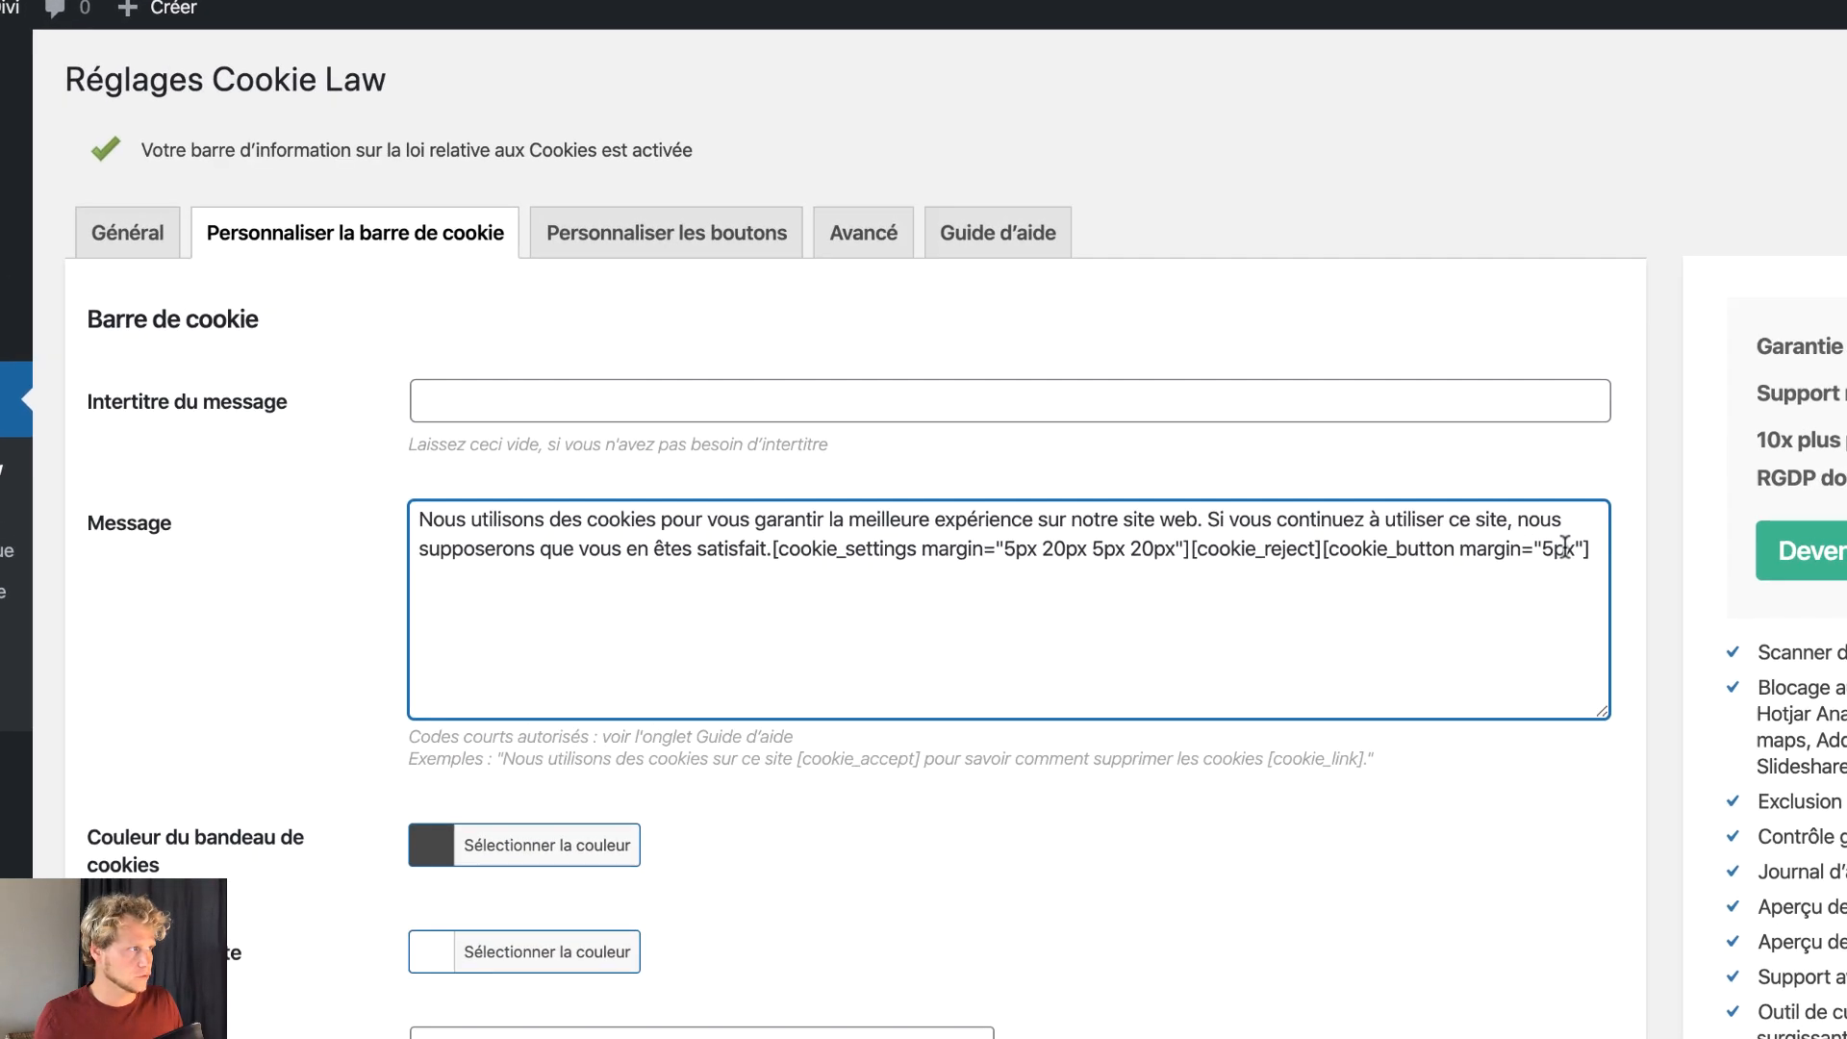
pyautogui.moveTo(1322, 480); pyautogui.dragTo(1269, 480)
pyautogui.moveTo(1677, 590); pyautogui.dragTo(1617, 591)
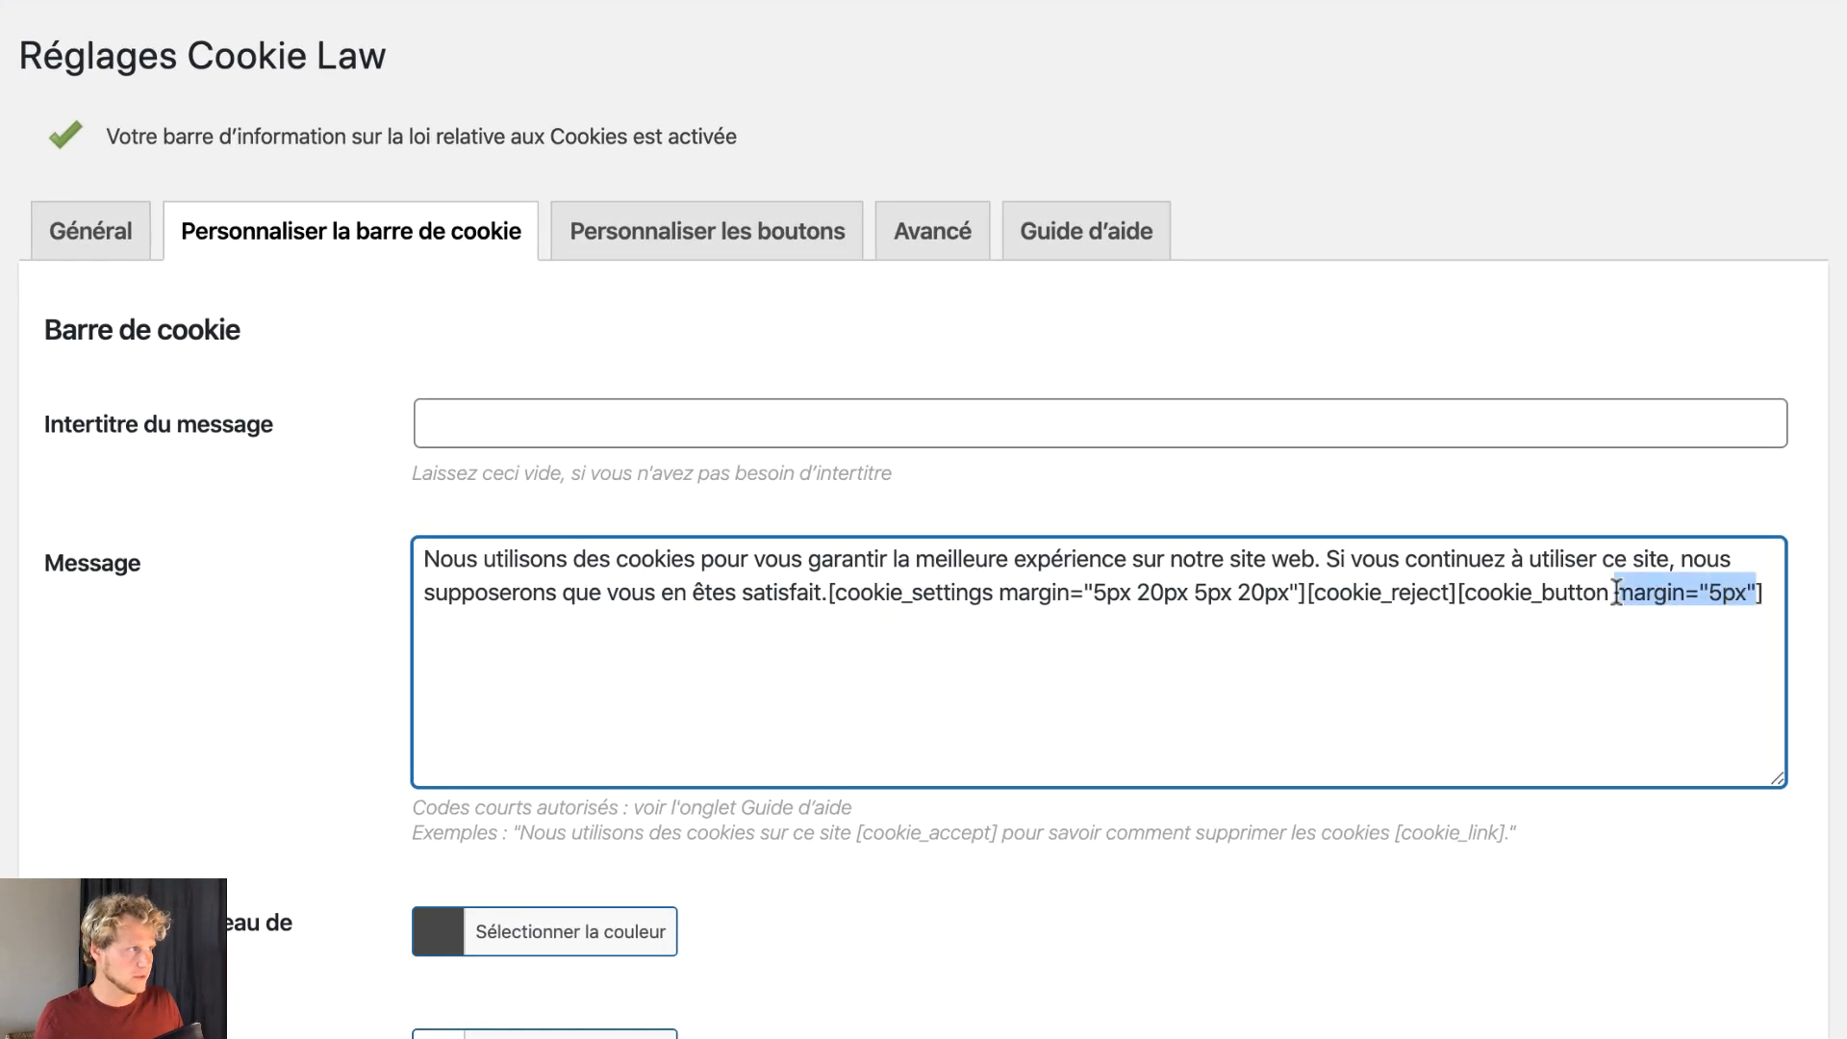
pyautogui.moveTo(1301, 592); pyautogui.dragTo(1002, 597)
pyautogui.press('super+c')
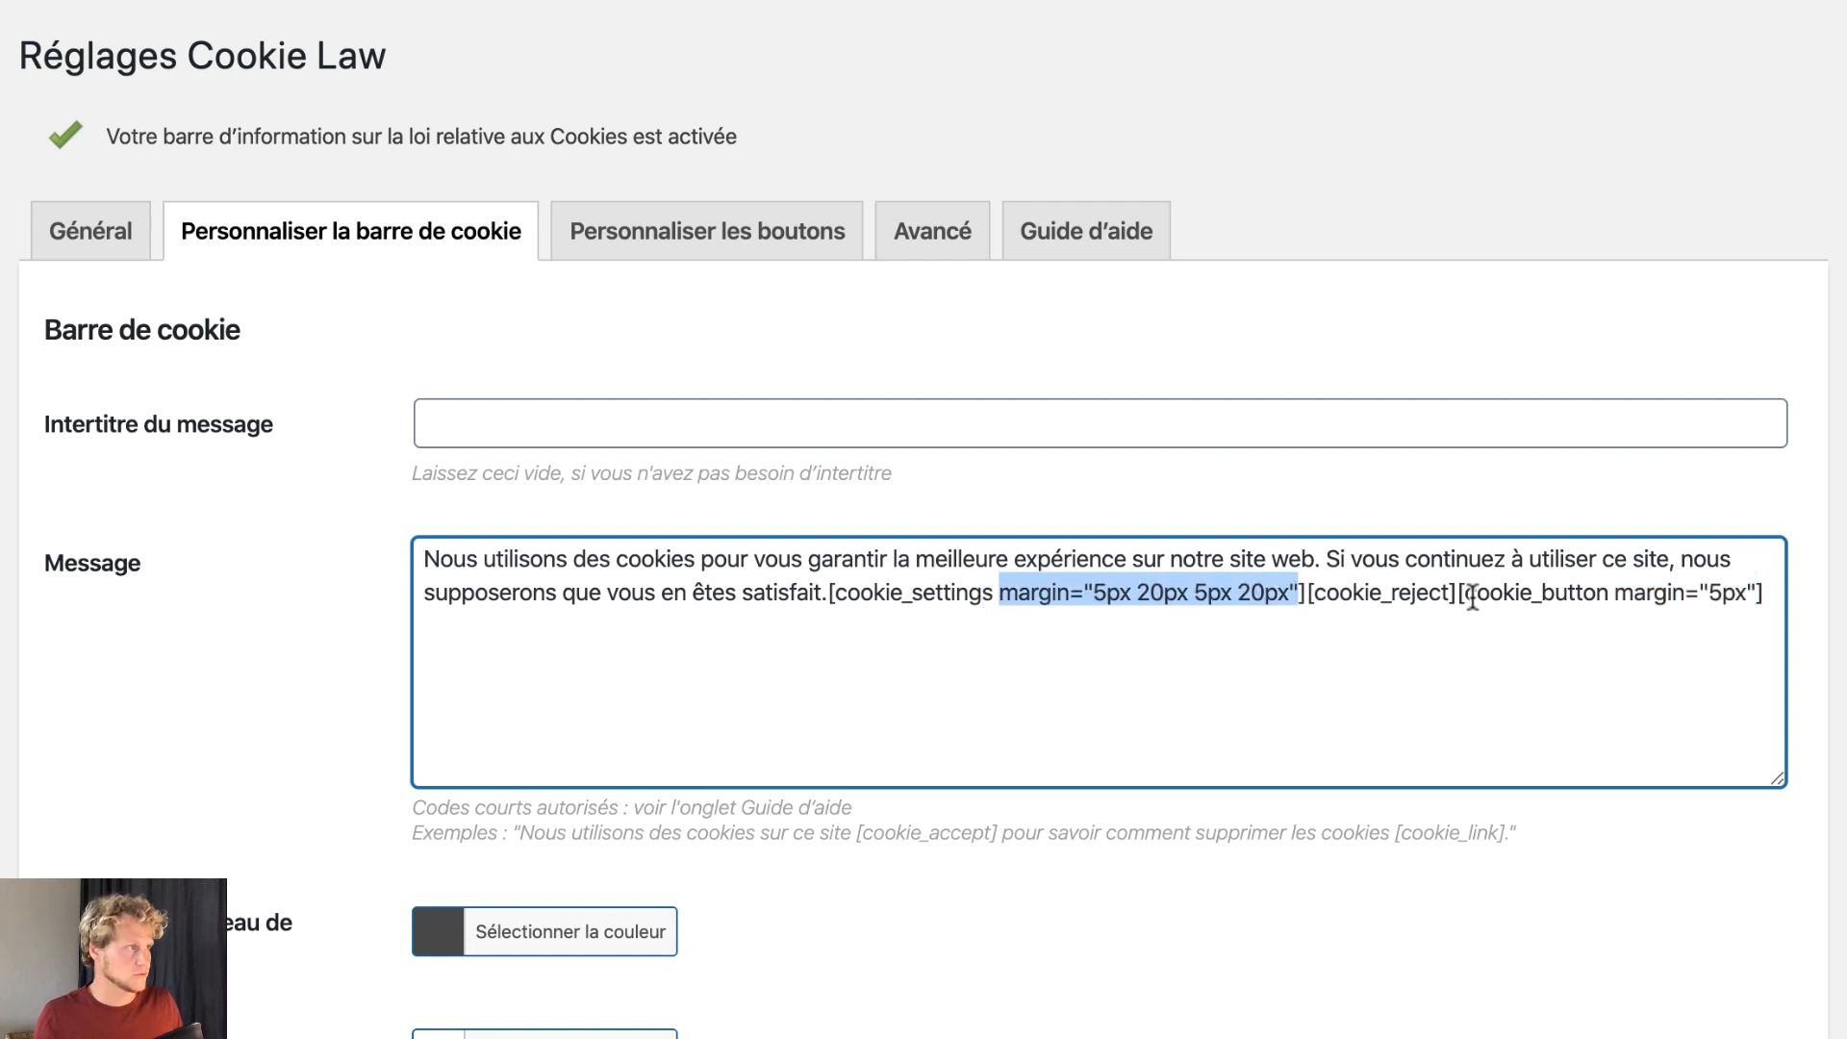
pyautogui.click(1443, 596)
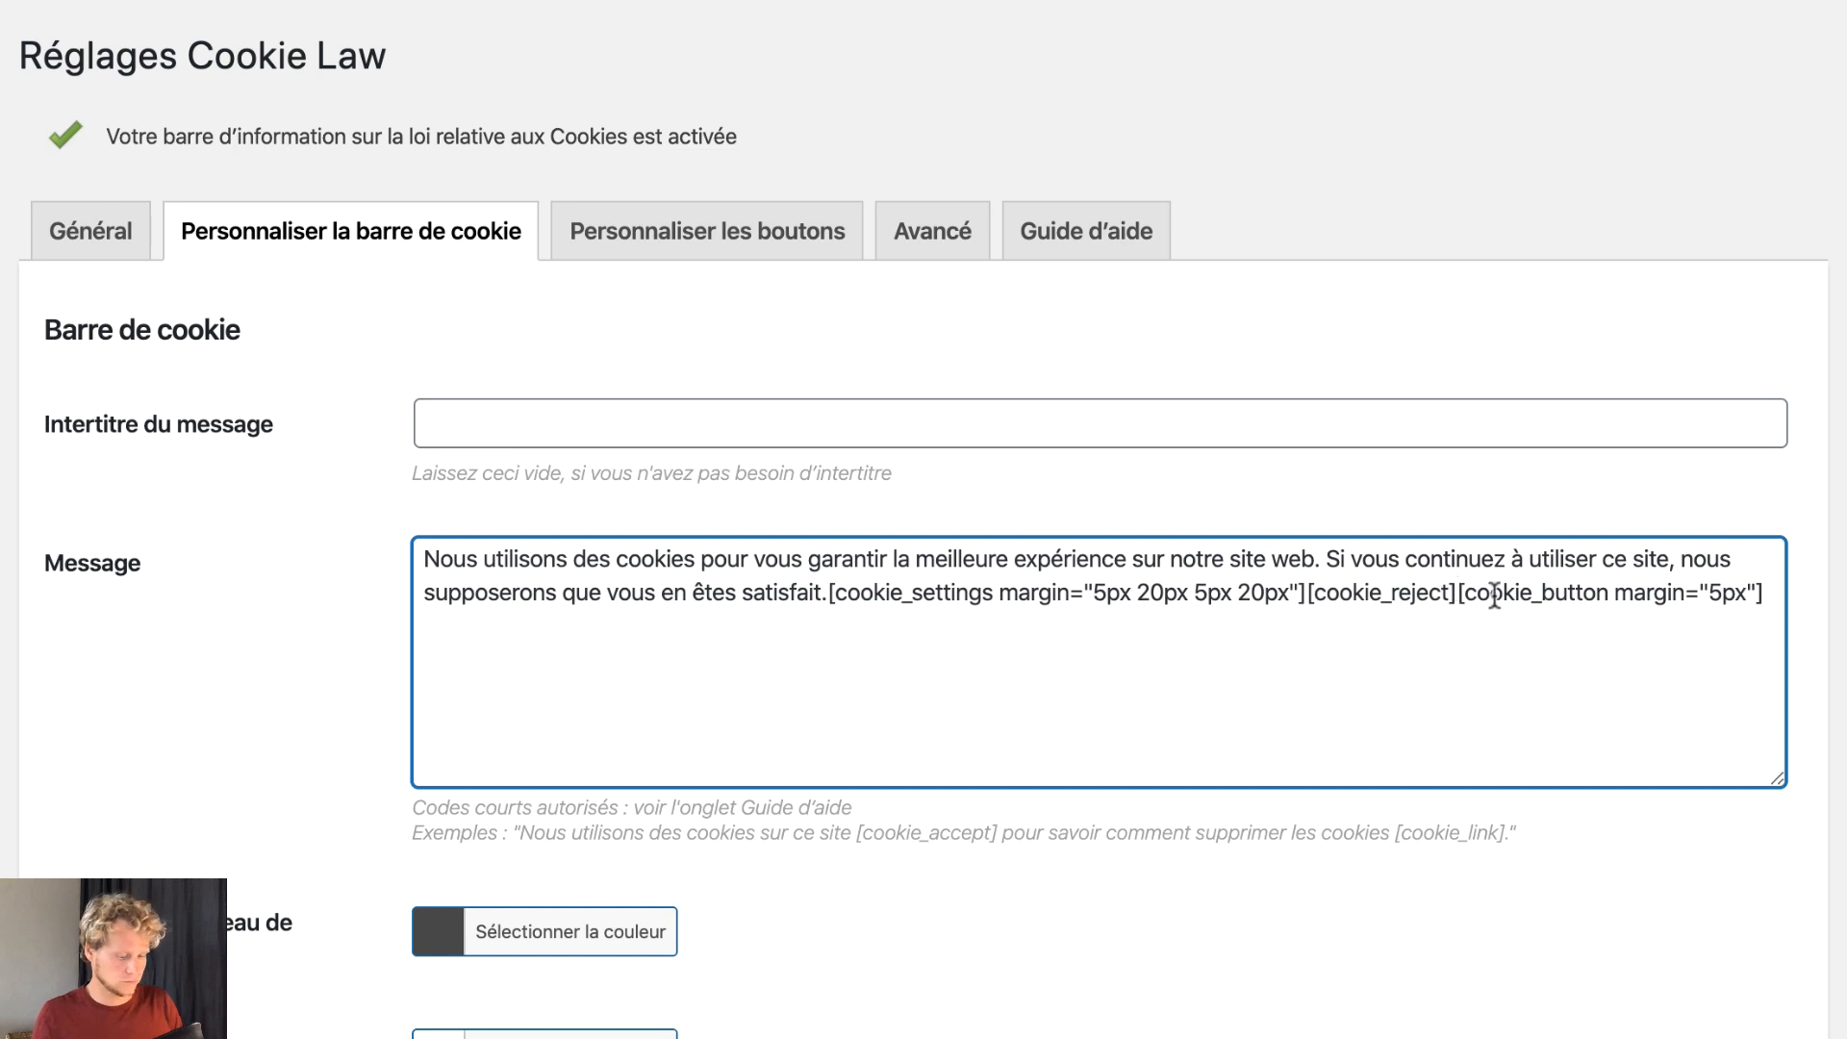
pyautogui.press('super+v')
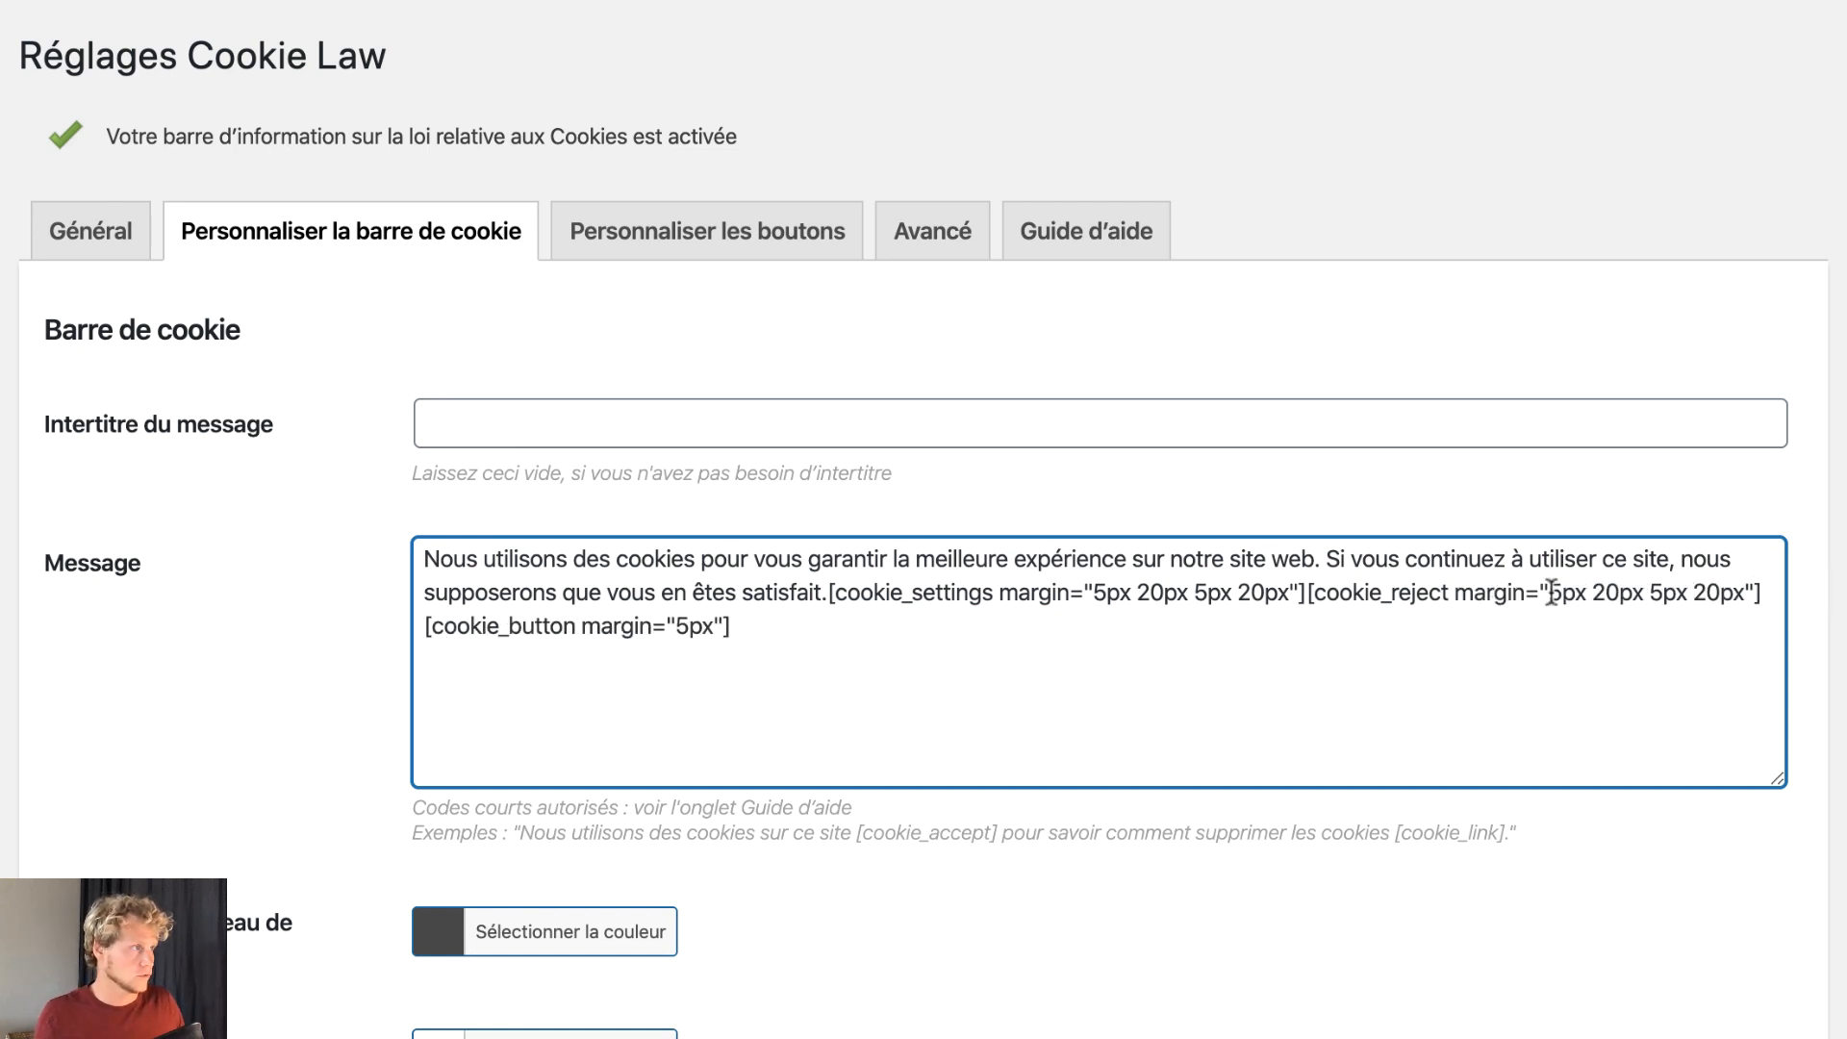
# Set the cookie_reject shortcode's margin to "0px 10px 0px 0px" and save the settings.
pyautogui.moveTo(1549, 592); pyautogui.dragTo(1686, 588)
pyautogui.write('0')
pyautogui.write('10')
pyautogui.write('0px')
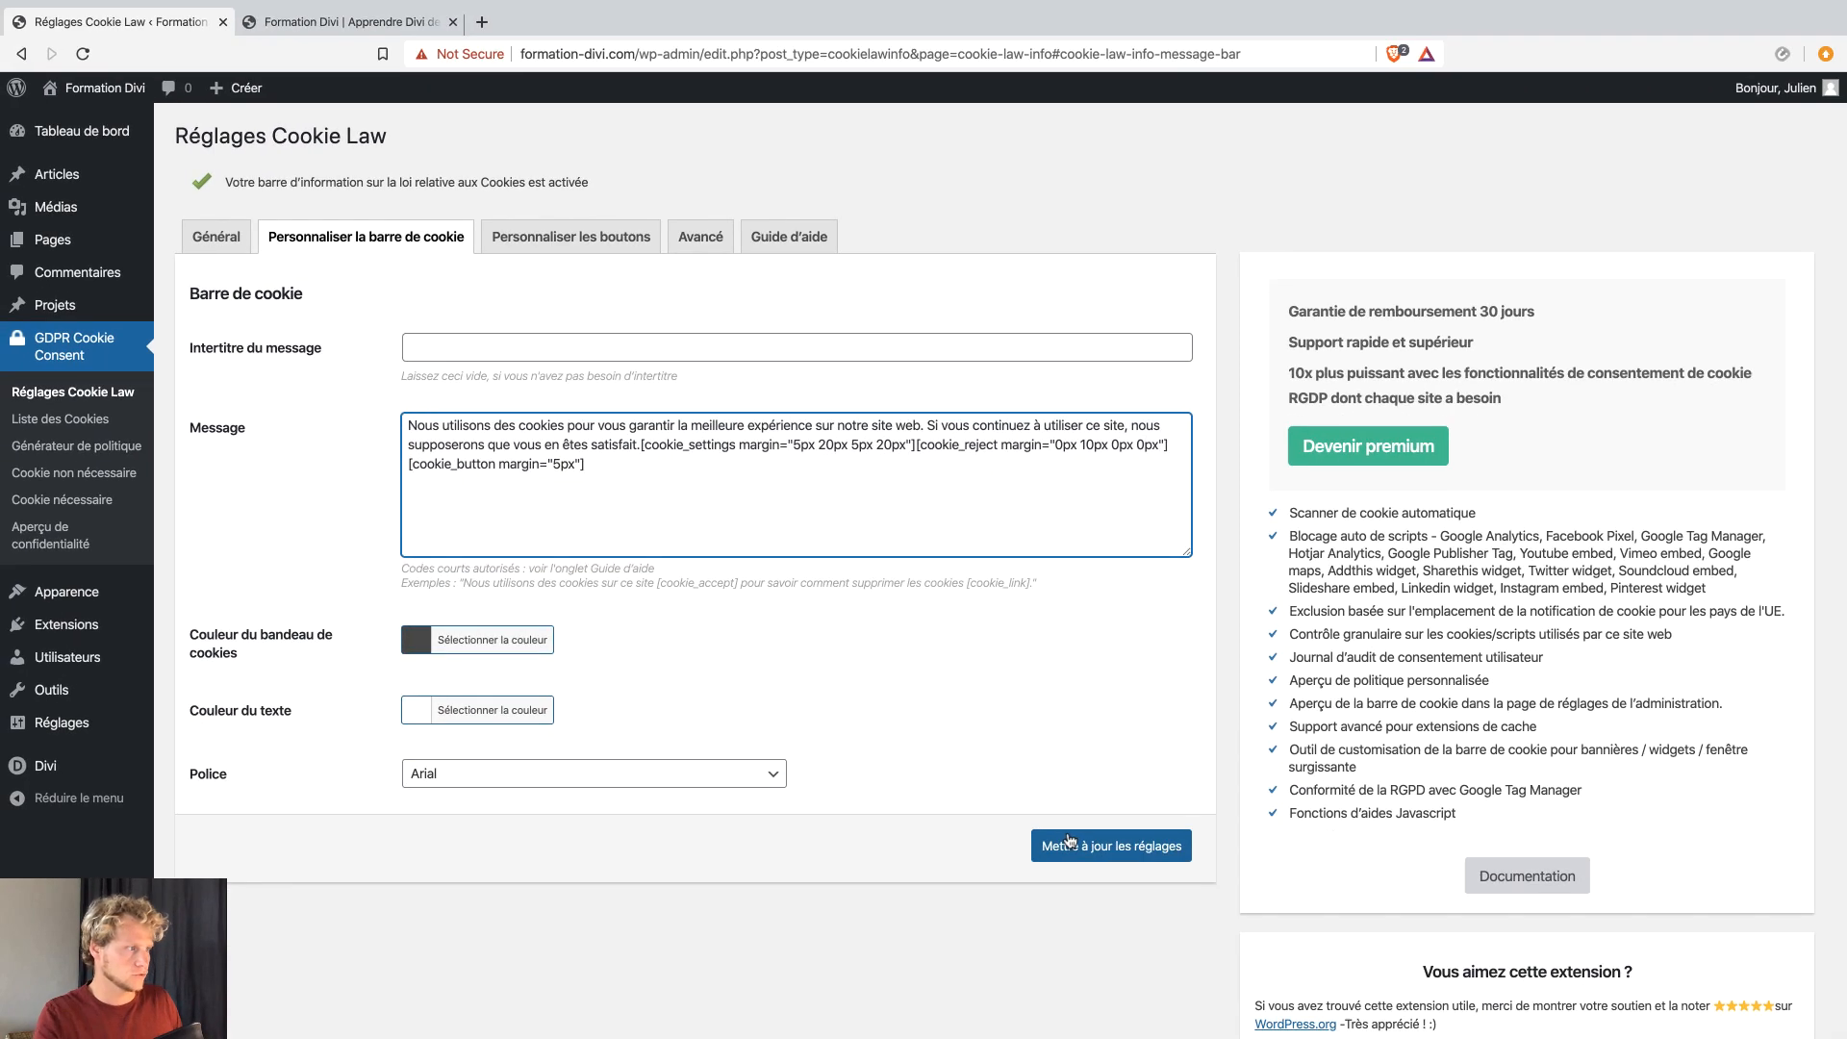
pyautogui.click(1071, 844)
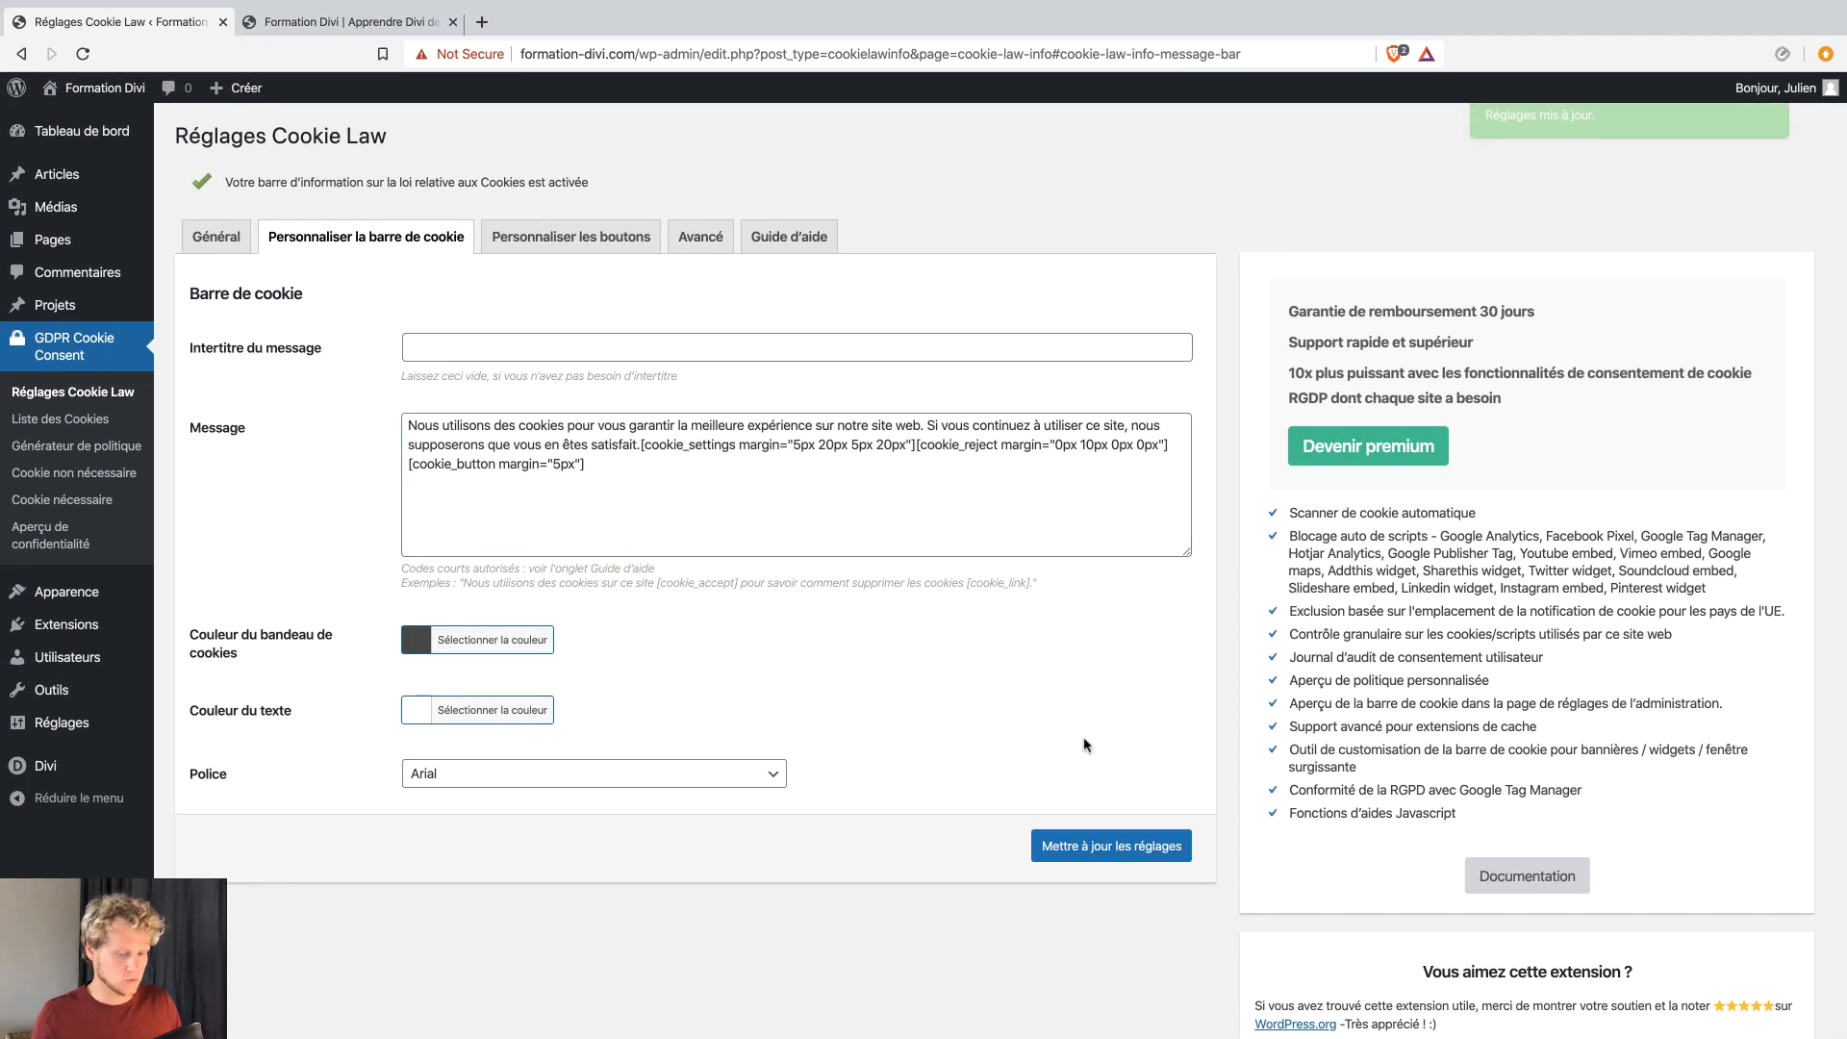
# Check the button spacing on the live cookie bar, then open Paramètres in the private window and close the Privacy Overview.
pyautogui.hotkey('ctrl', 'Right')
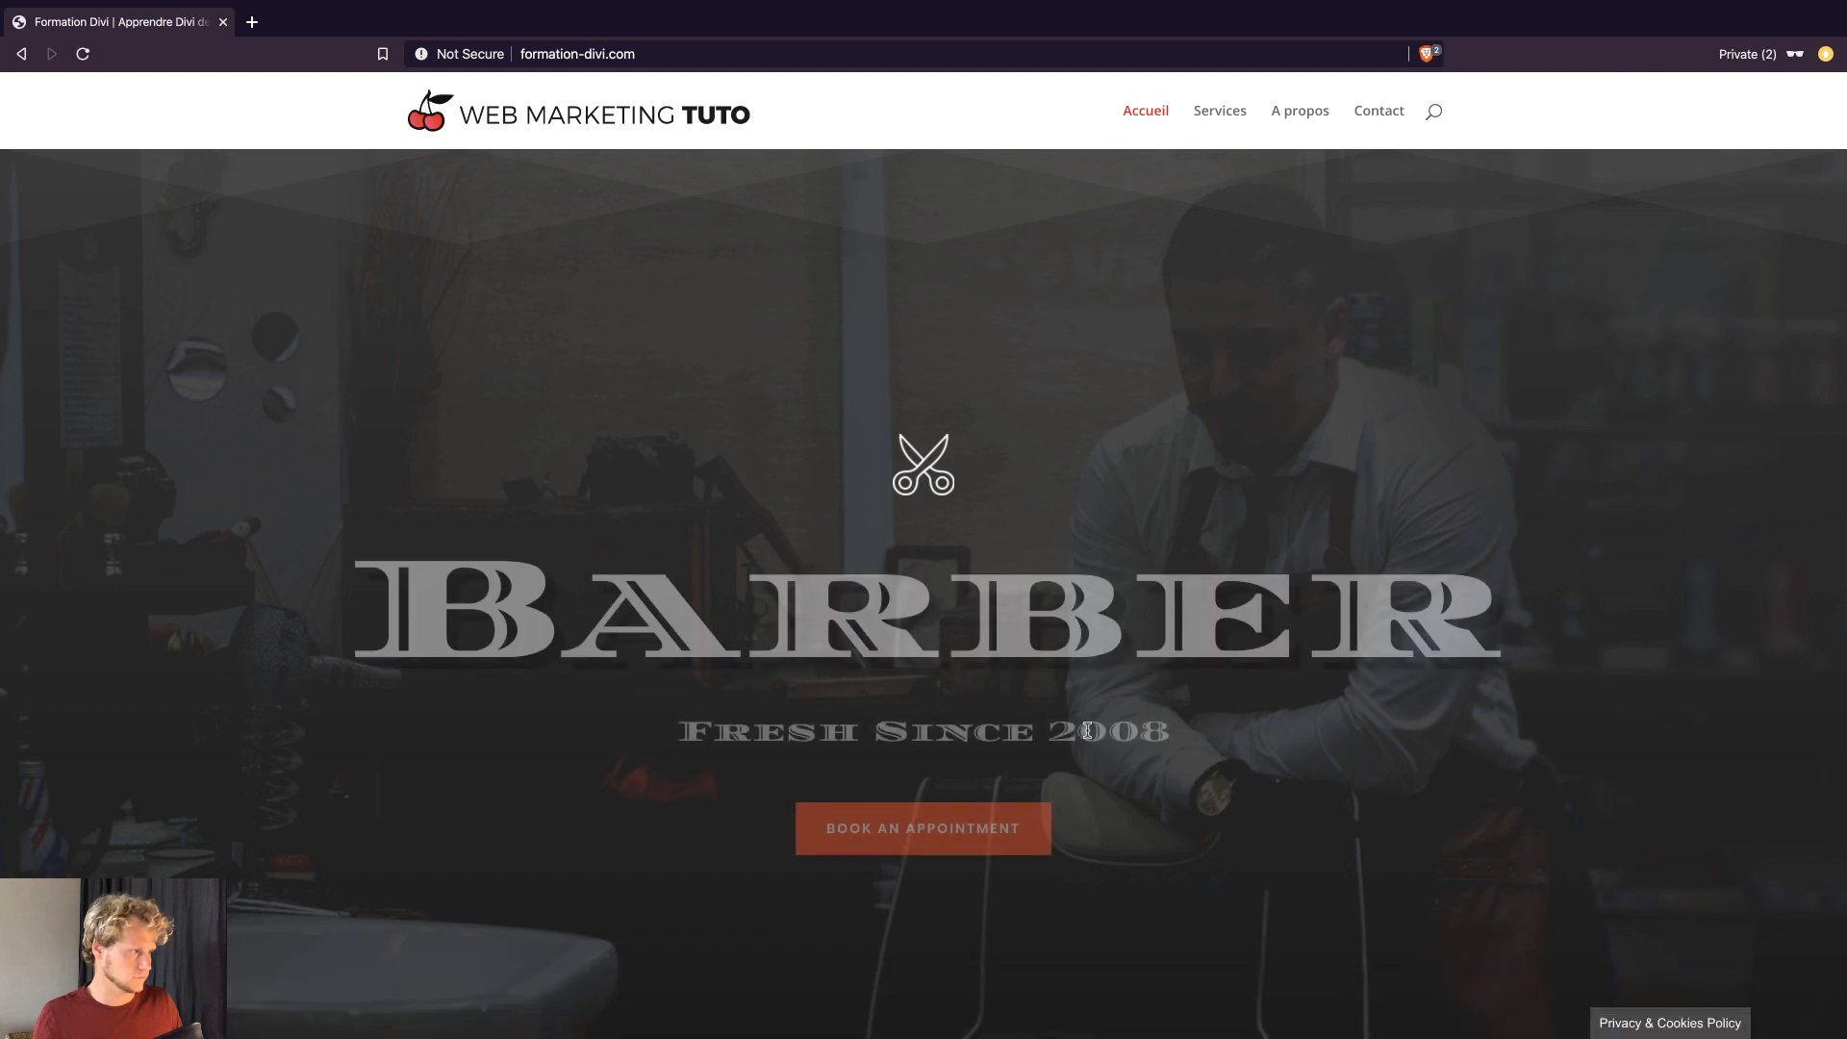
pyautogui.click(1609, 1018)
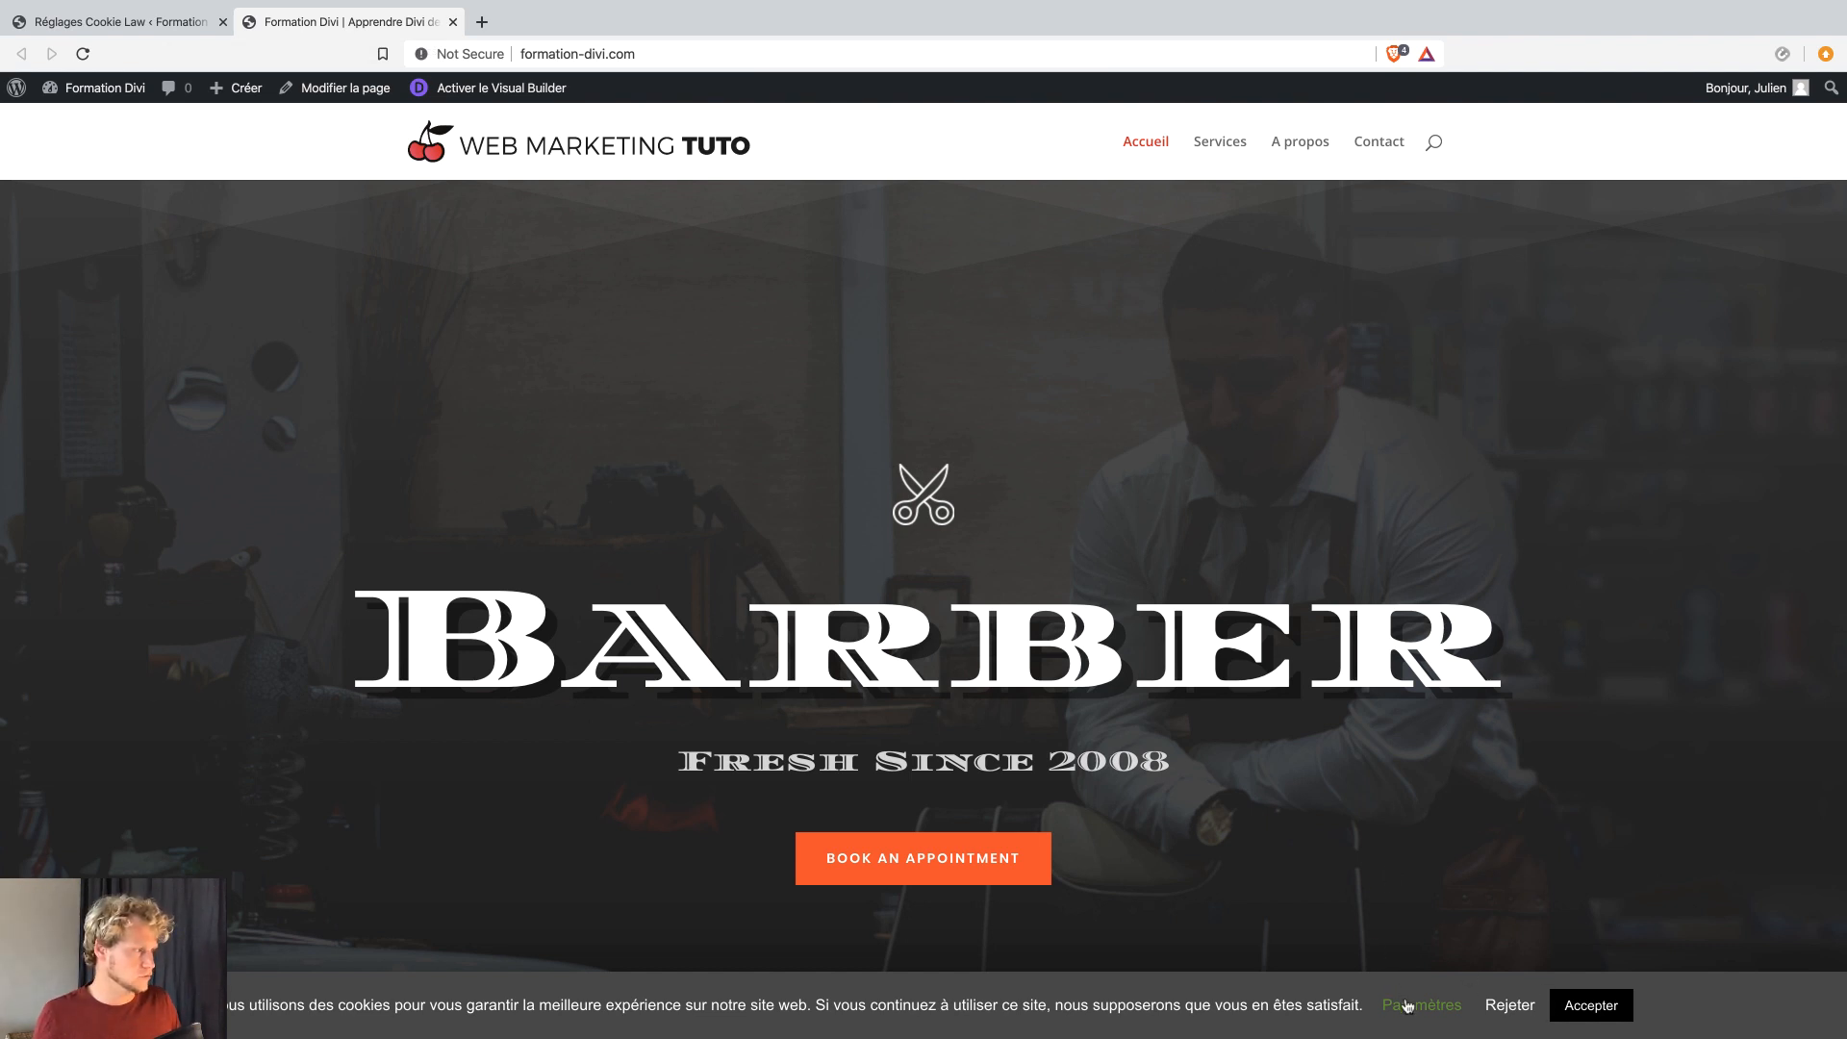
pyautogui.hotkey('ctrl', 'Right')
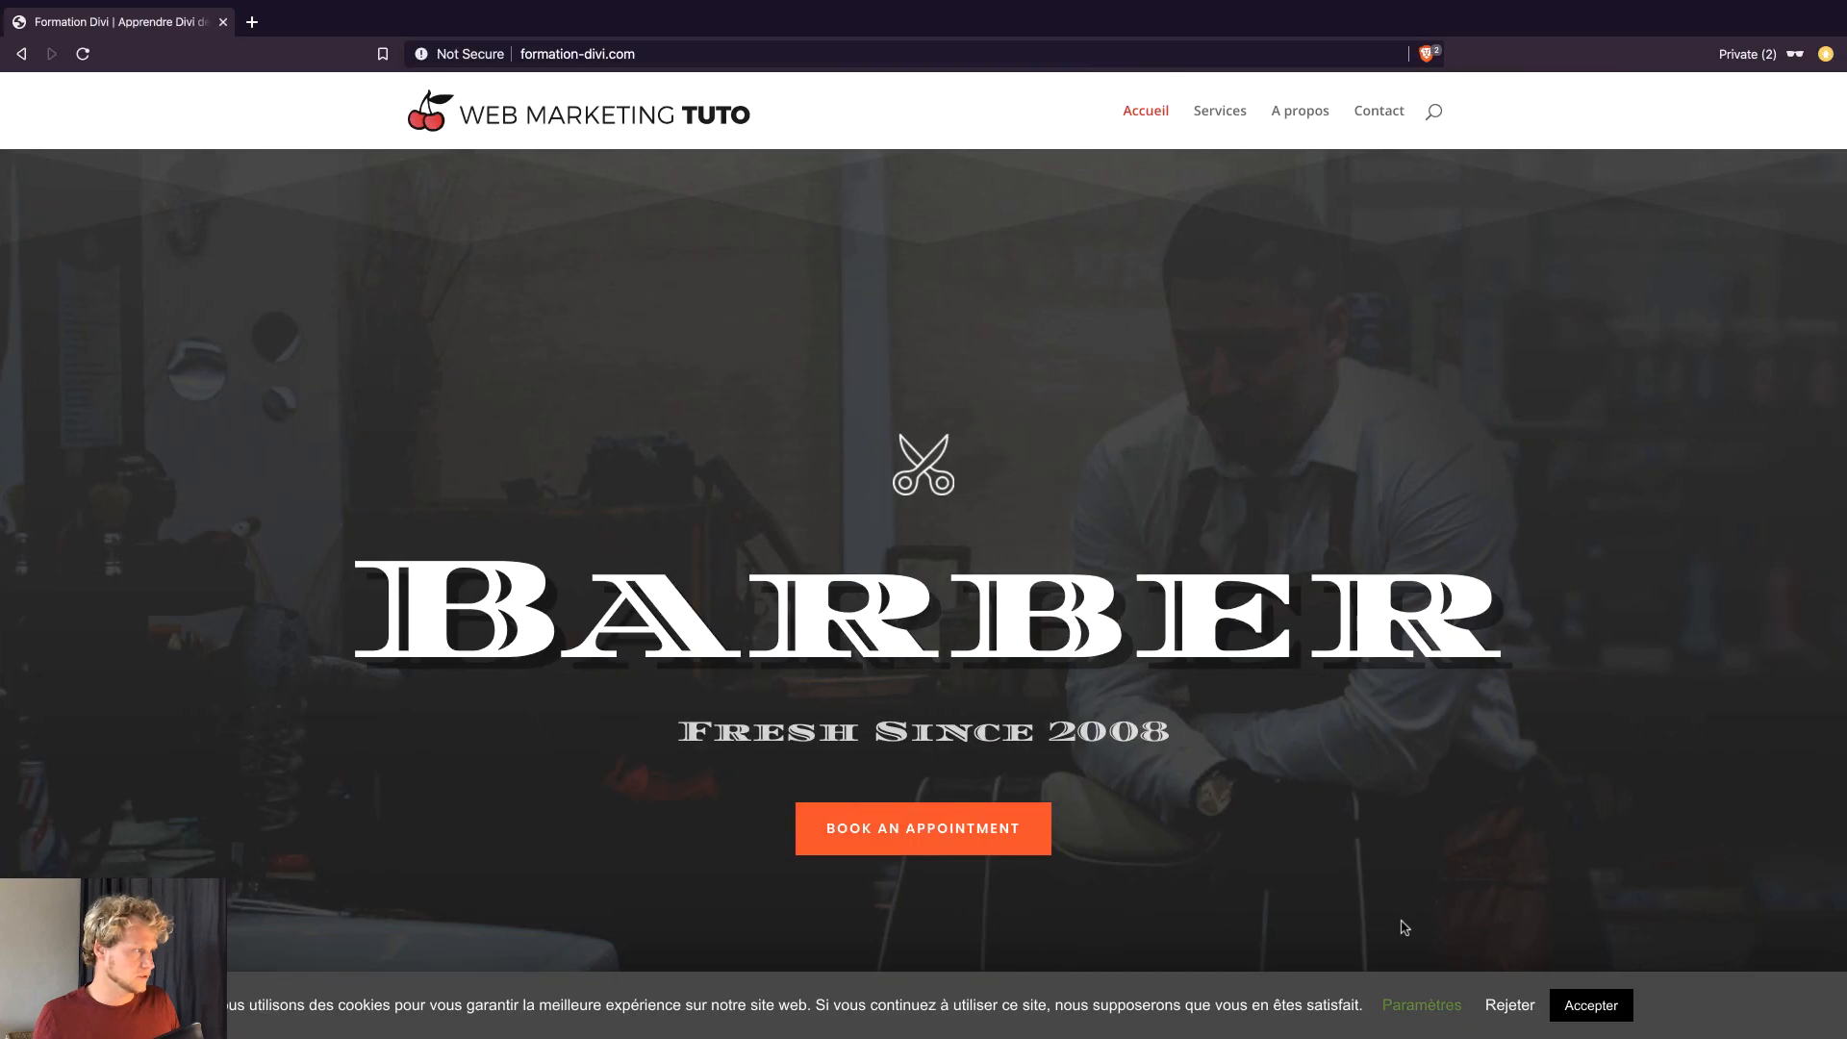
pyautogui.click(1411, 1007)
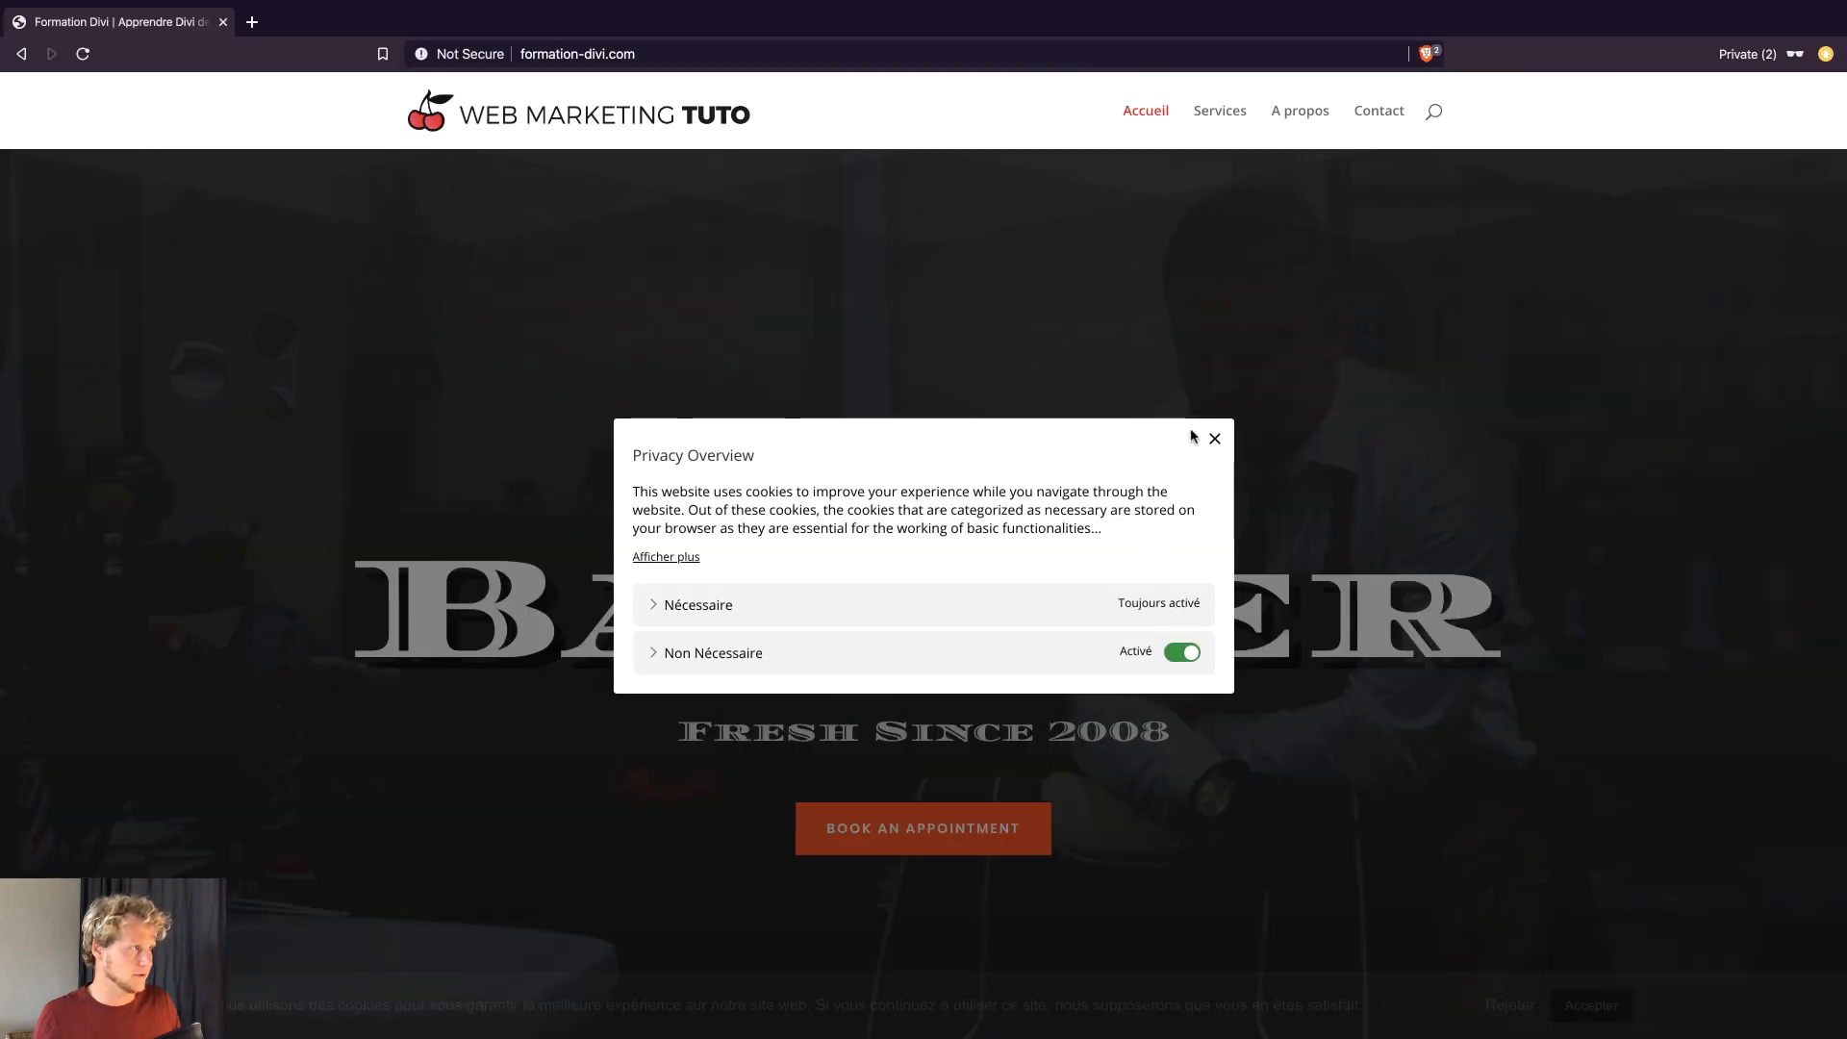
pyautogui.click(1211, 439)
pyautogui.hotkey('ctrl', 'Left')
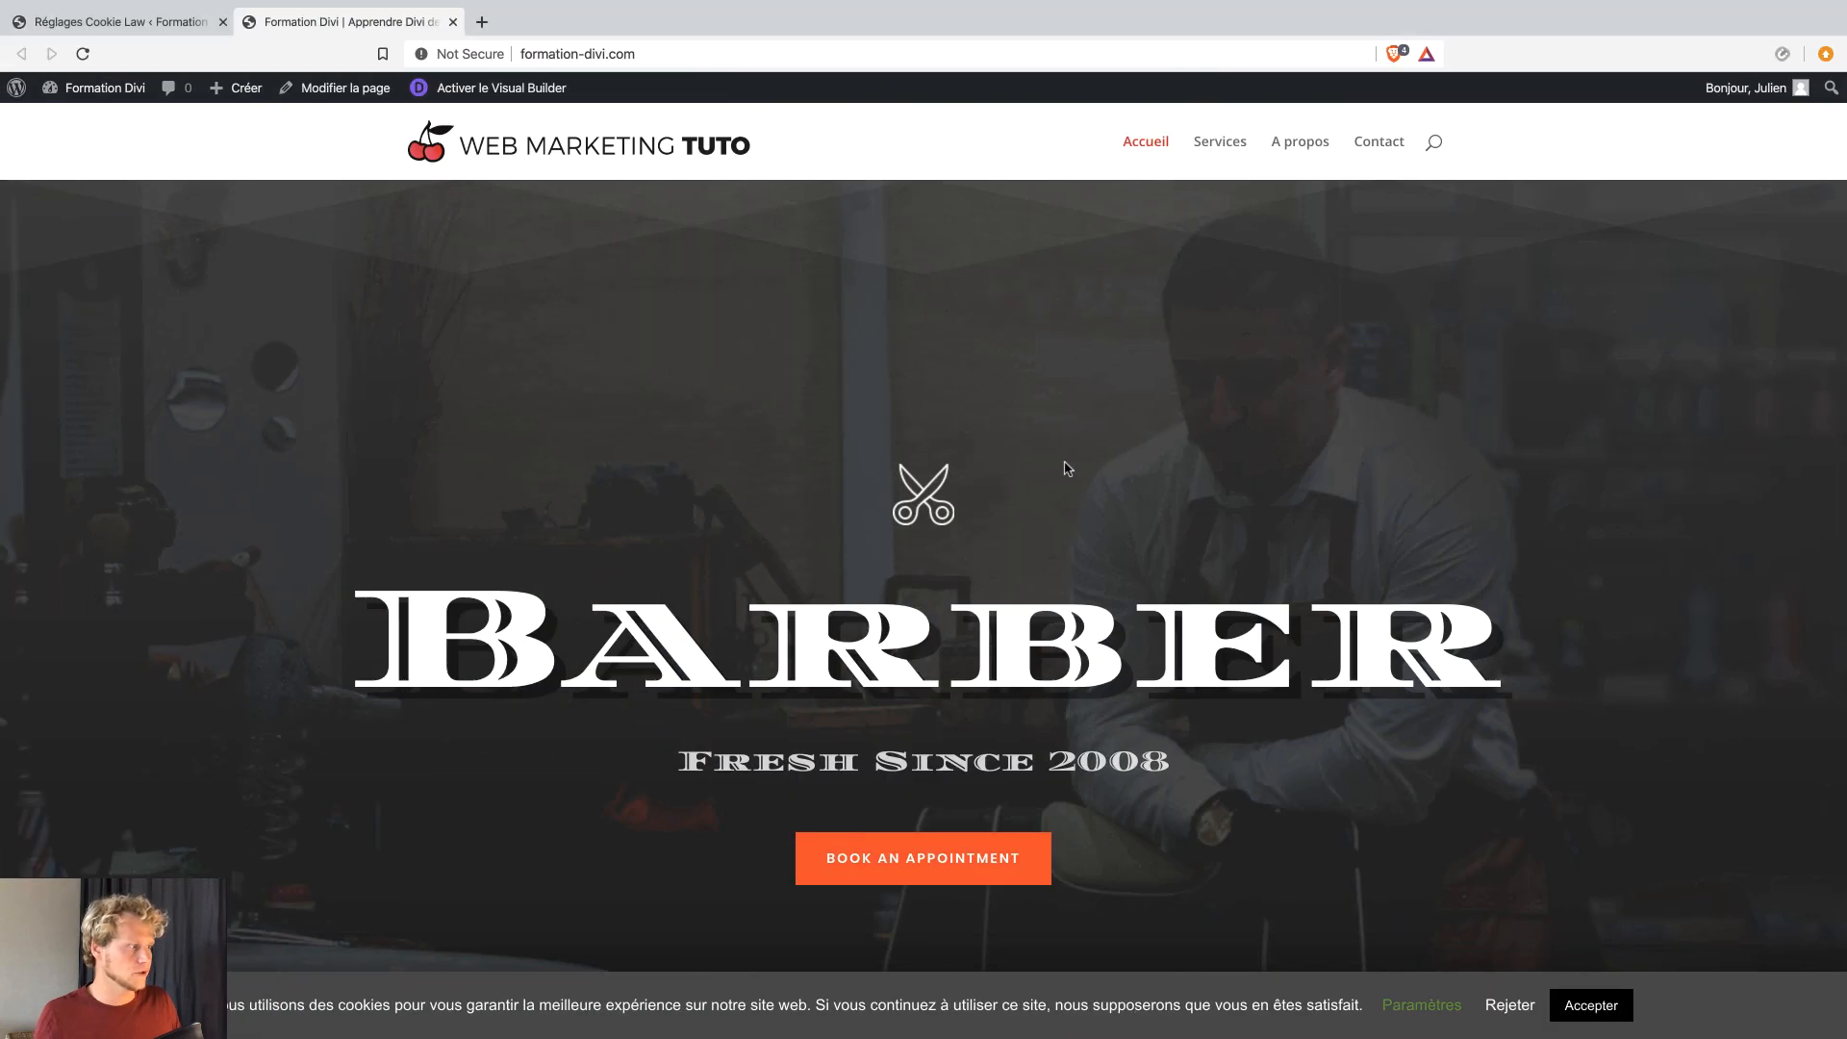
# Delete the whole cookie_settings shortcode from the cookie bar message, save the settings and reload the live home page.
pyautogui.click(140, 23)
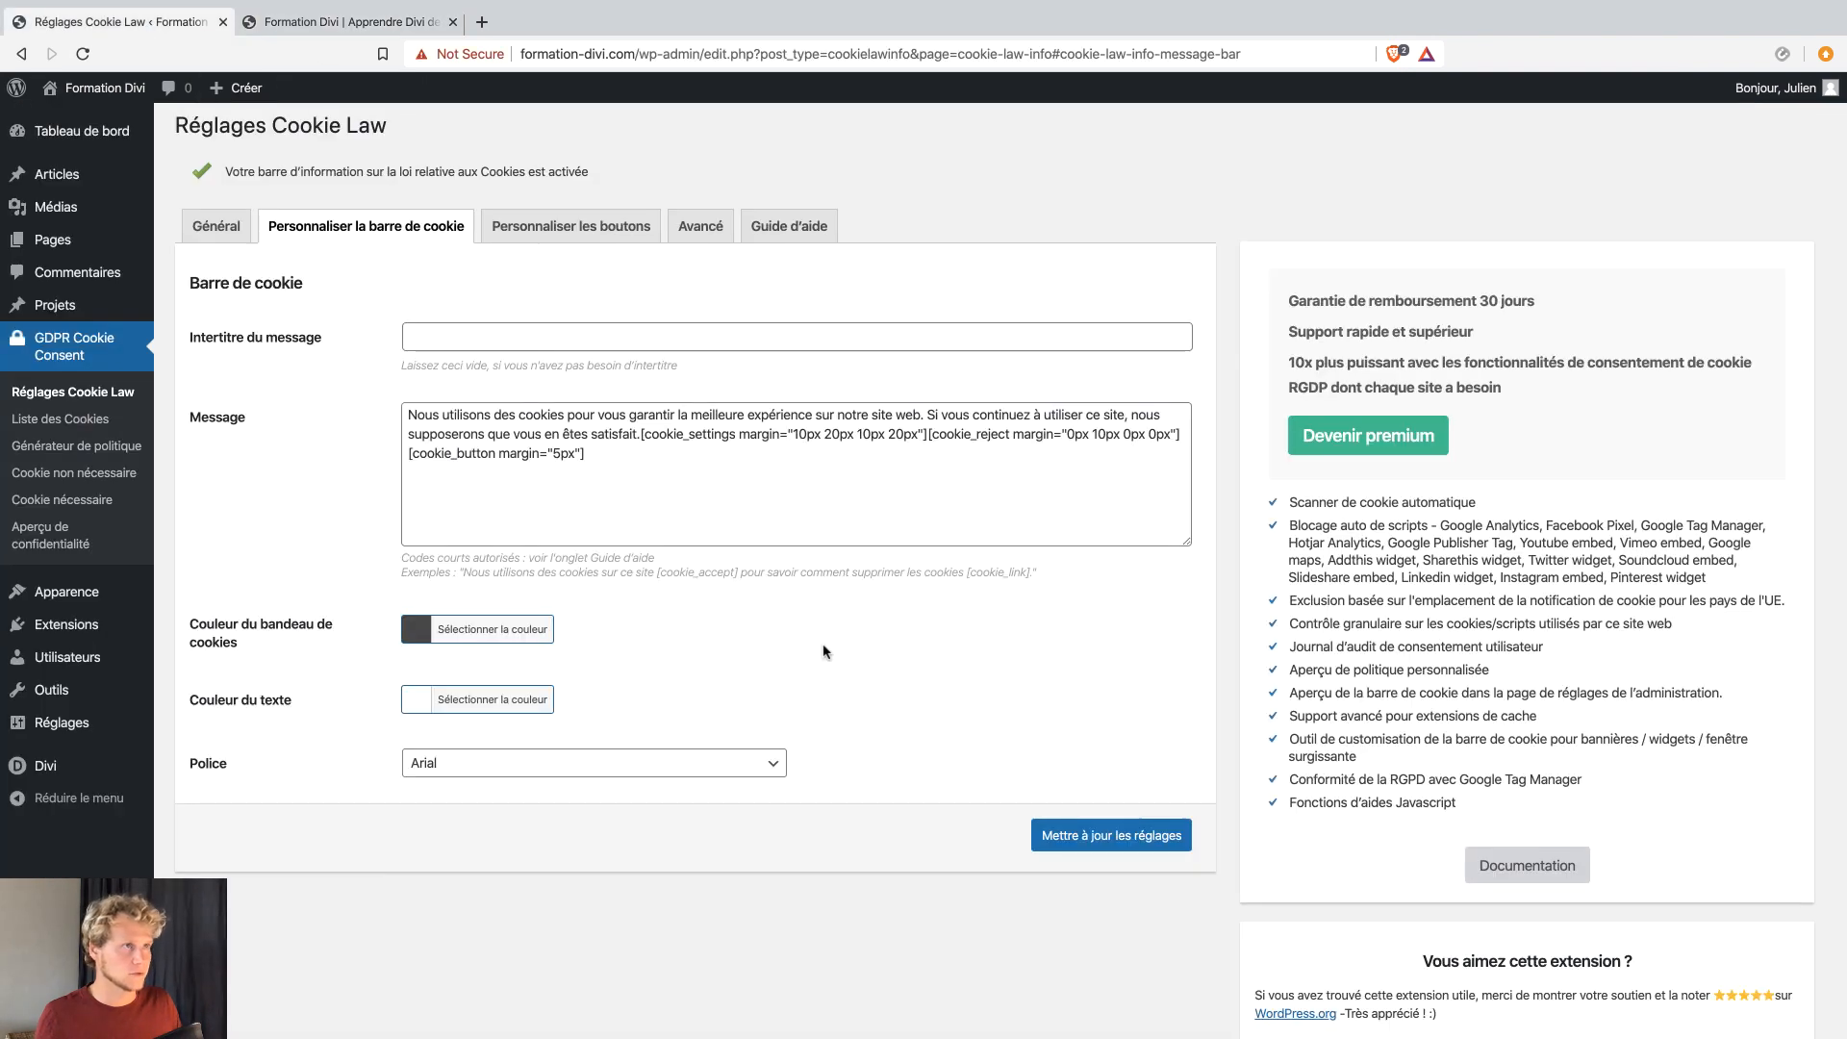
pyautogui.moveTo(642, 433); pyautogui.dragTo(919, 432)
pyautogui.click(642, 433)
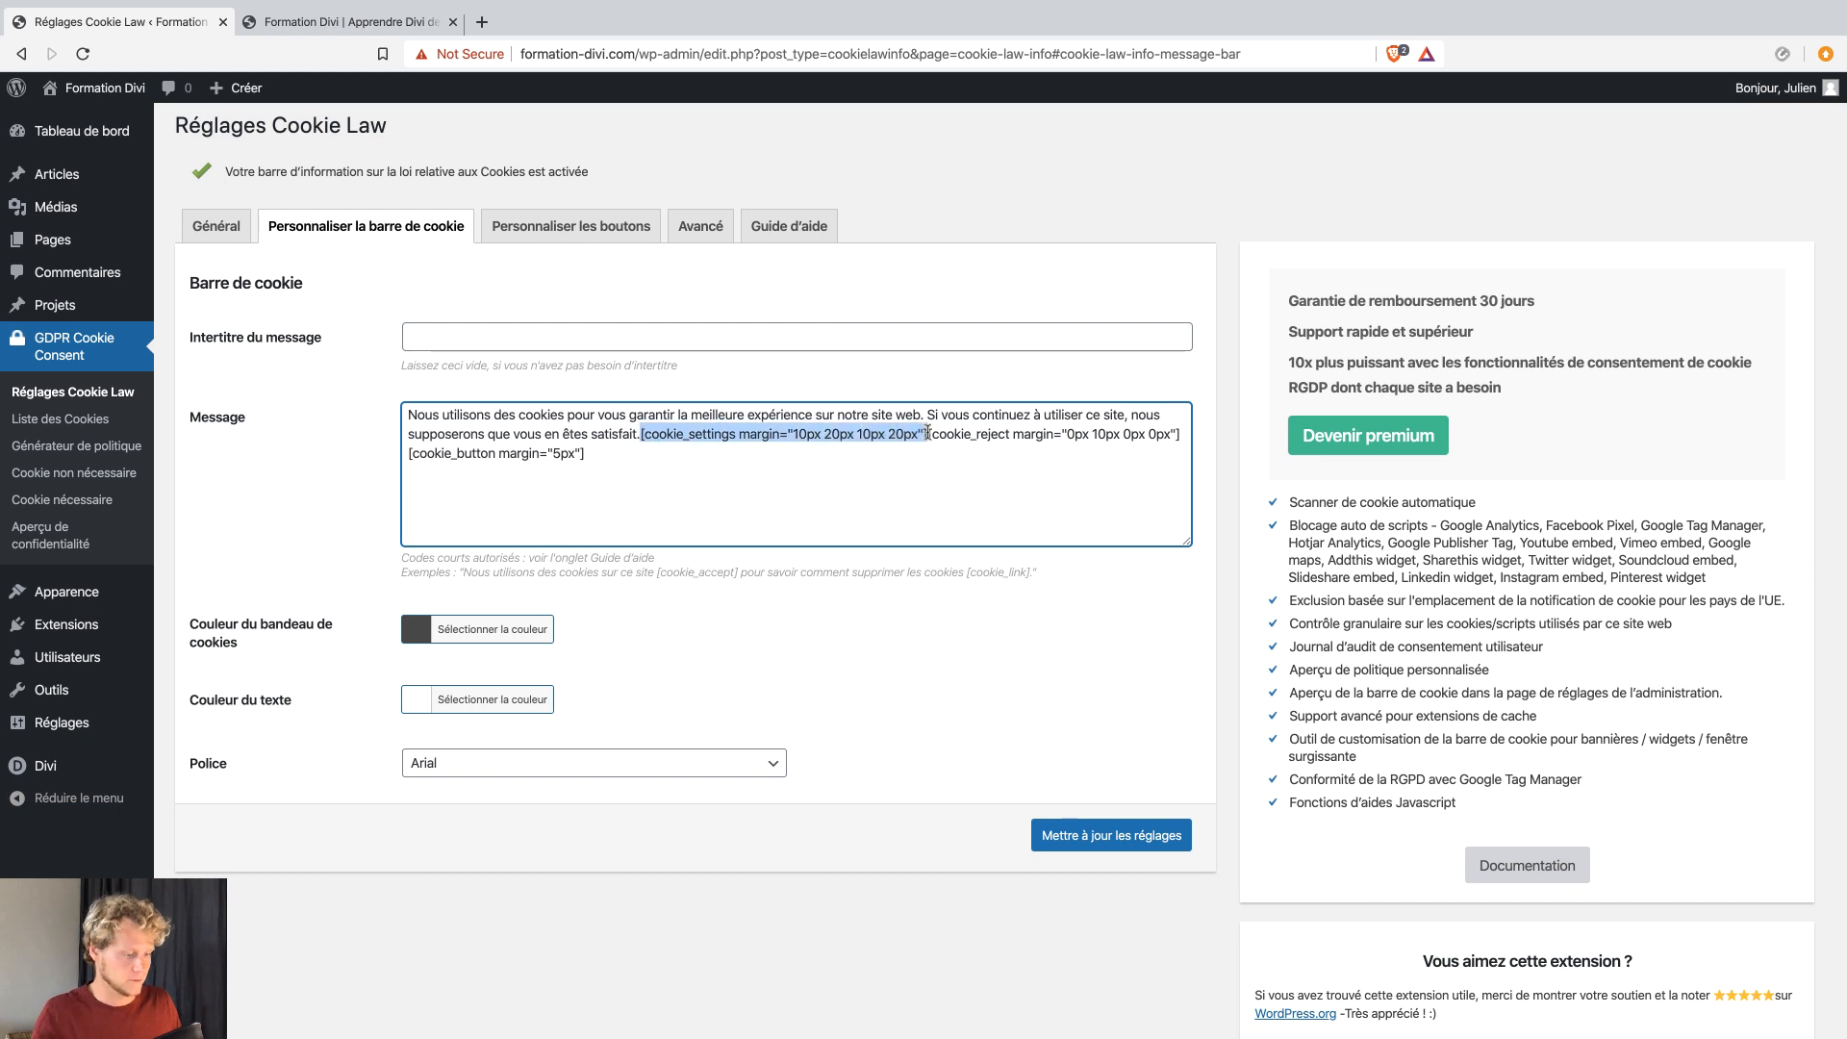
pyautogui.press('BackSpace')
pyautogui.click(1077, 834)
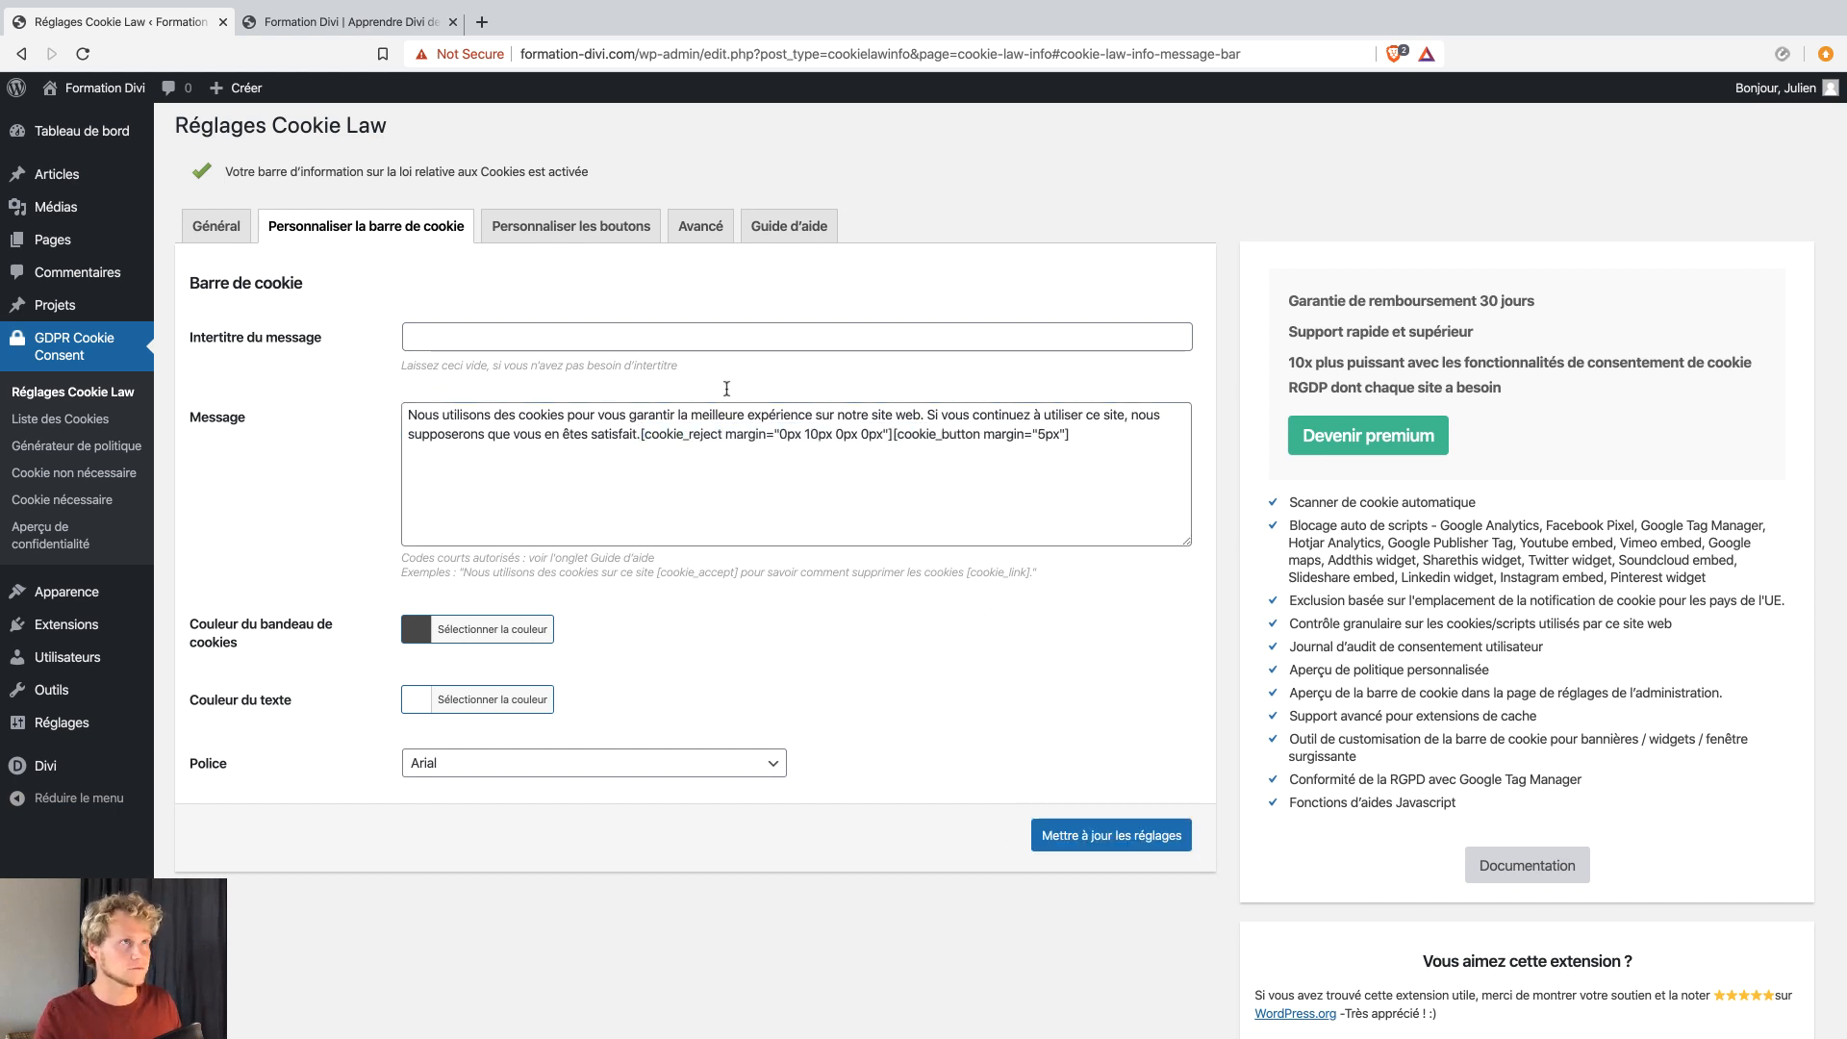
pyautogui.click(346, 21)
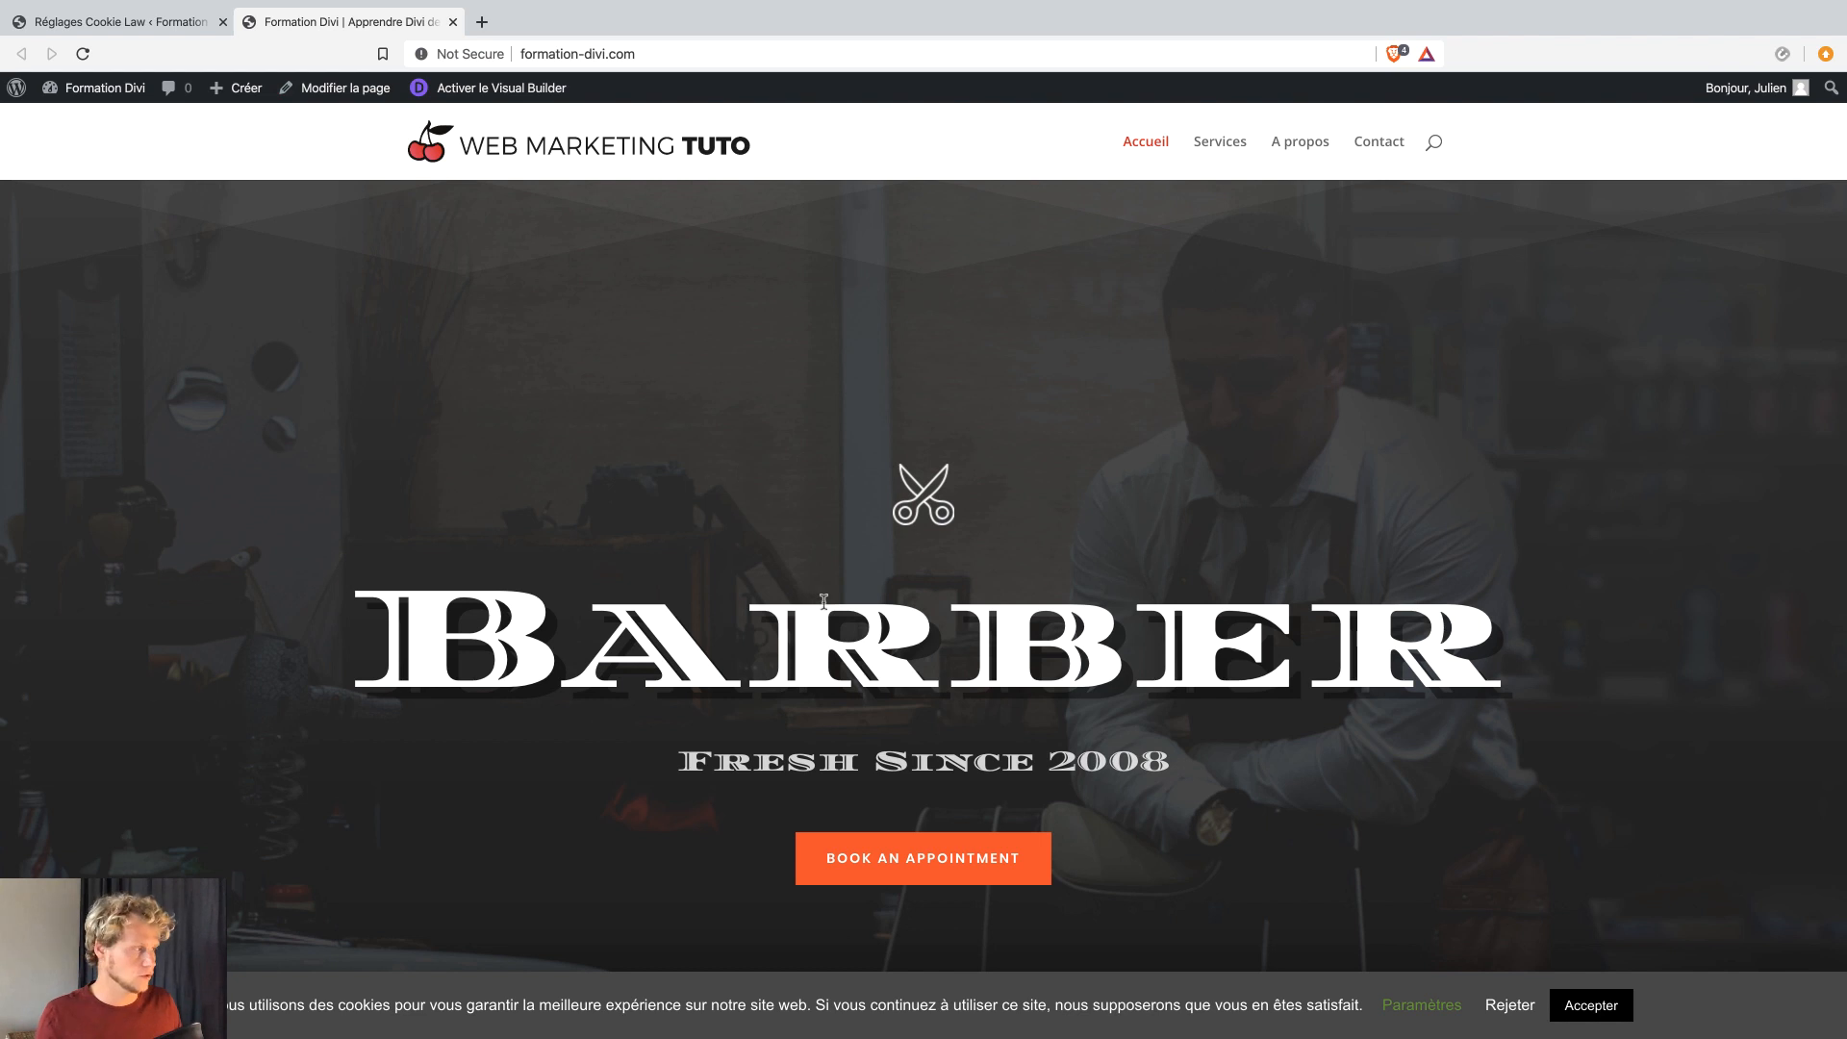
pyautogui.press('super+r')
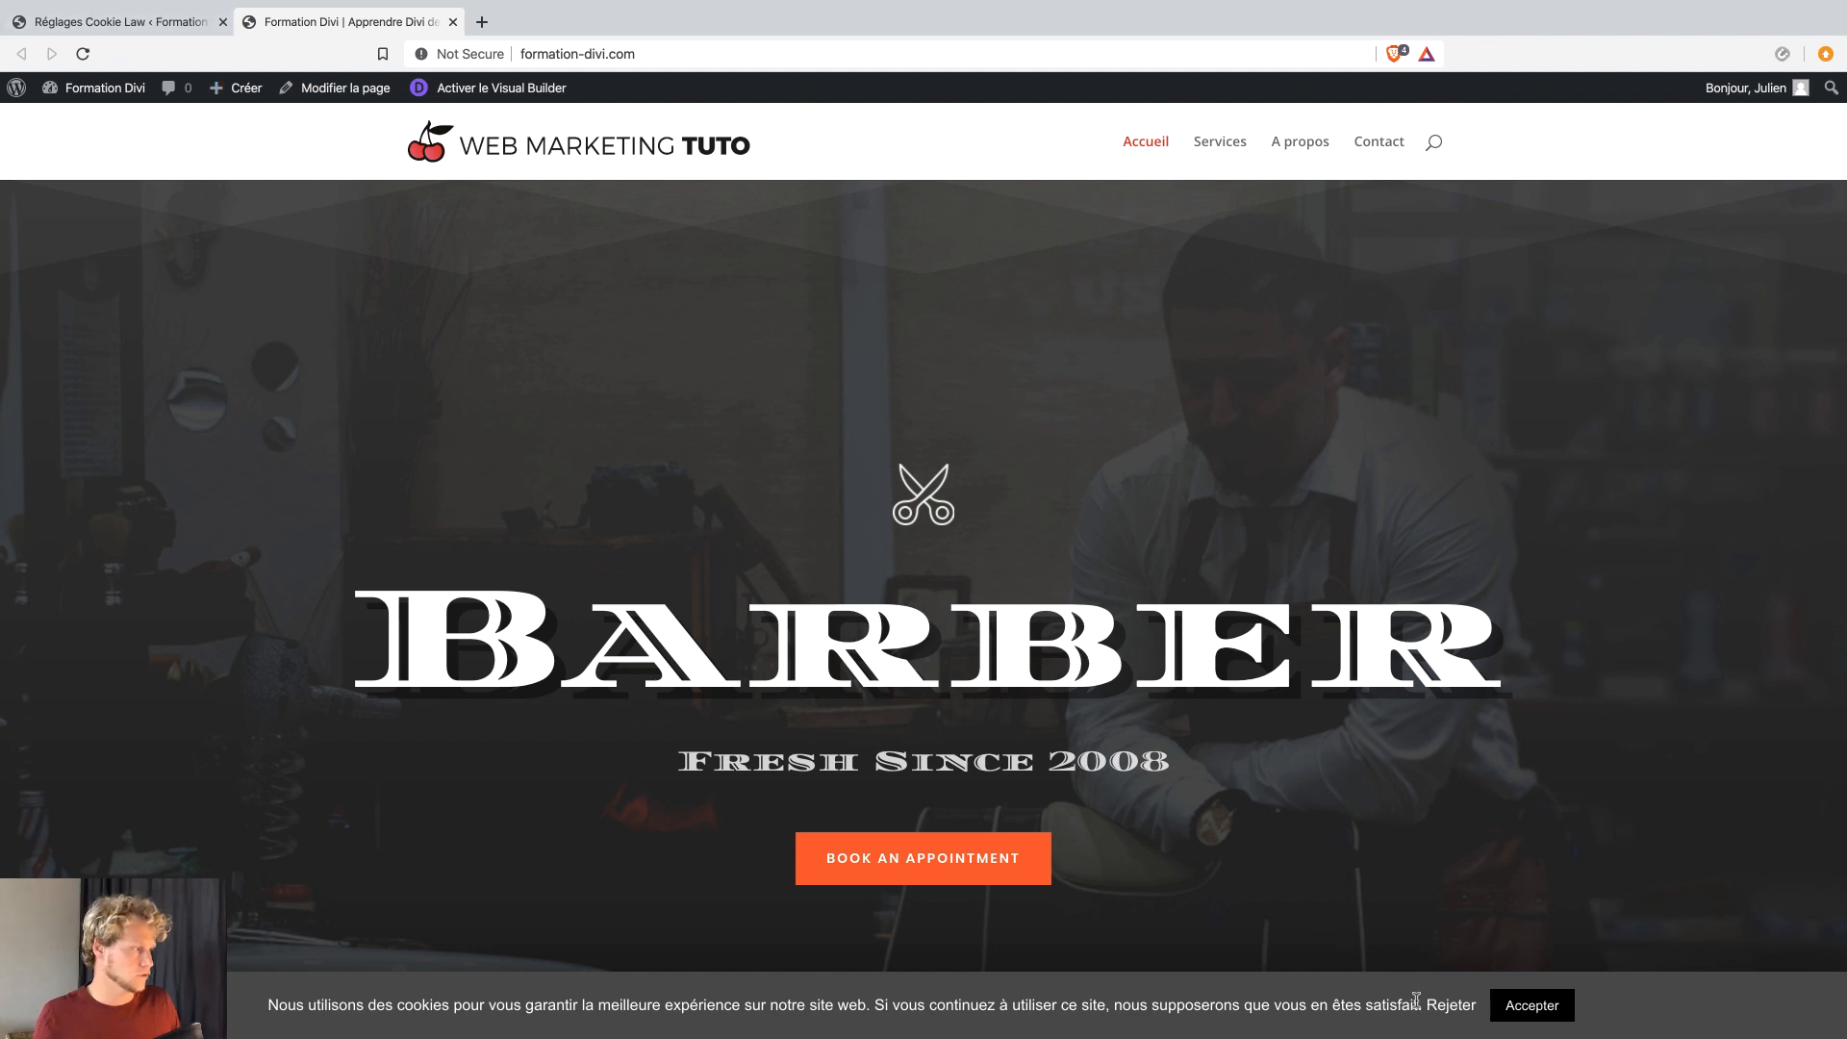
# Set the cookie_reject shortcode's margin to "0px 10px 0px 20px" in the cookie bar message and save the settings.
pyautogui.click(192, 23)
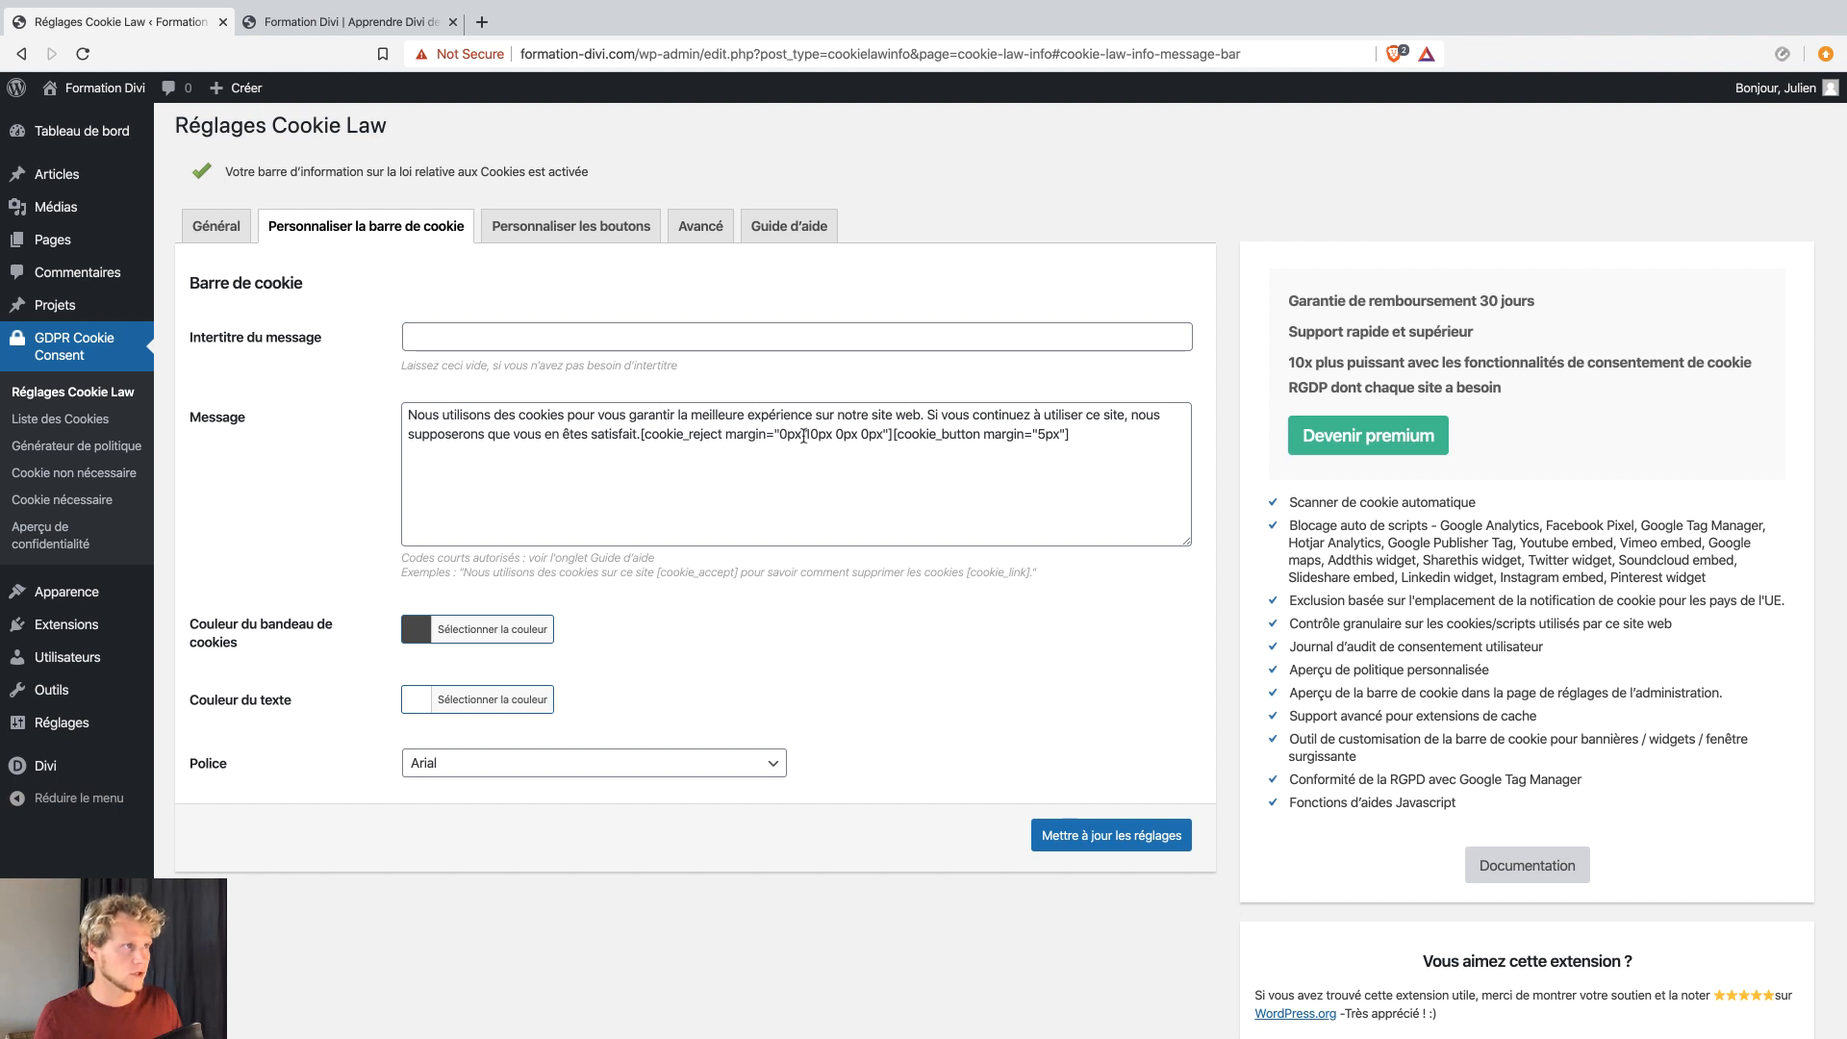
pyautogui.click(863, 434)
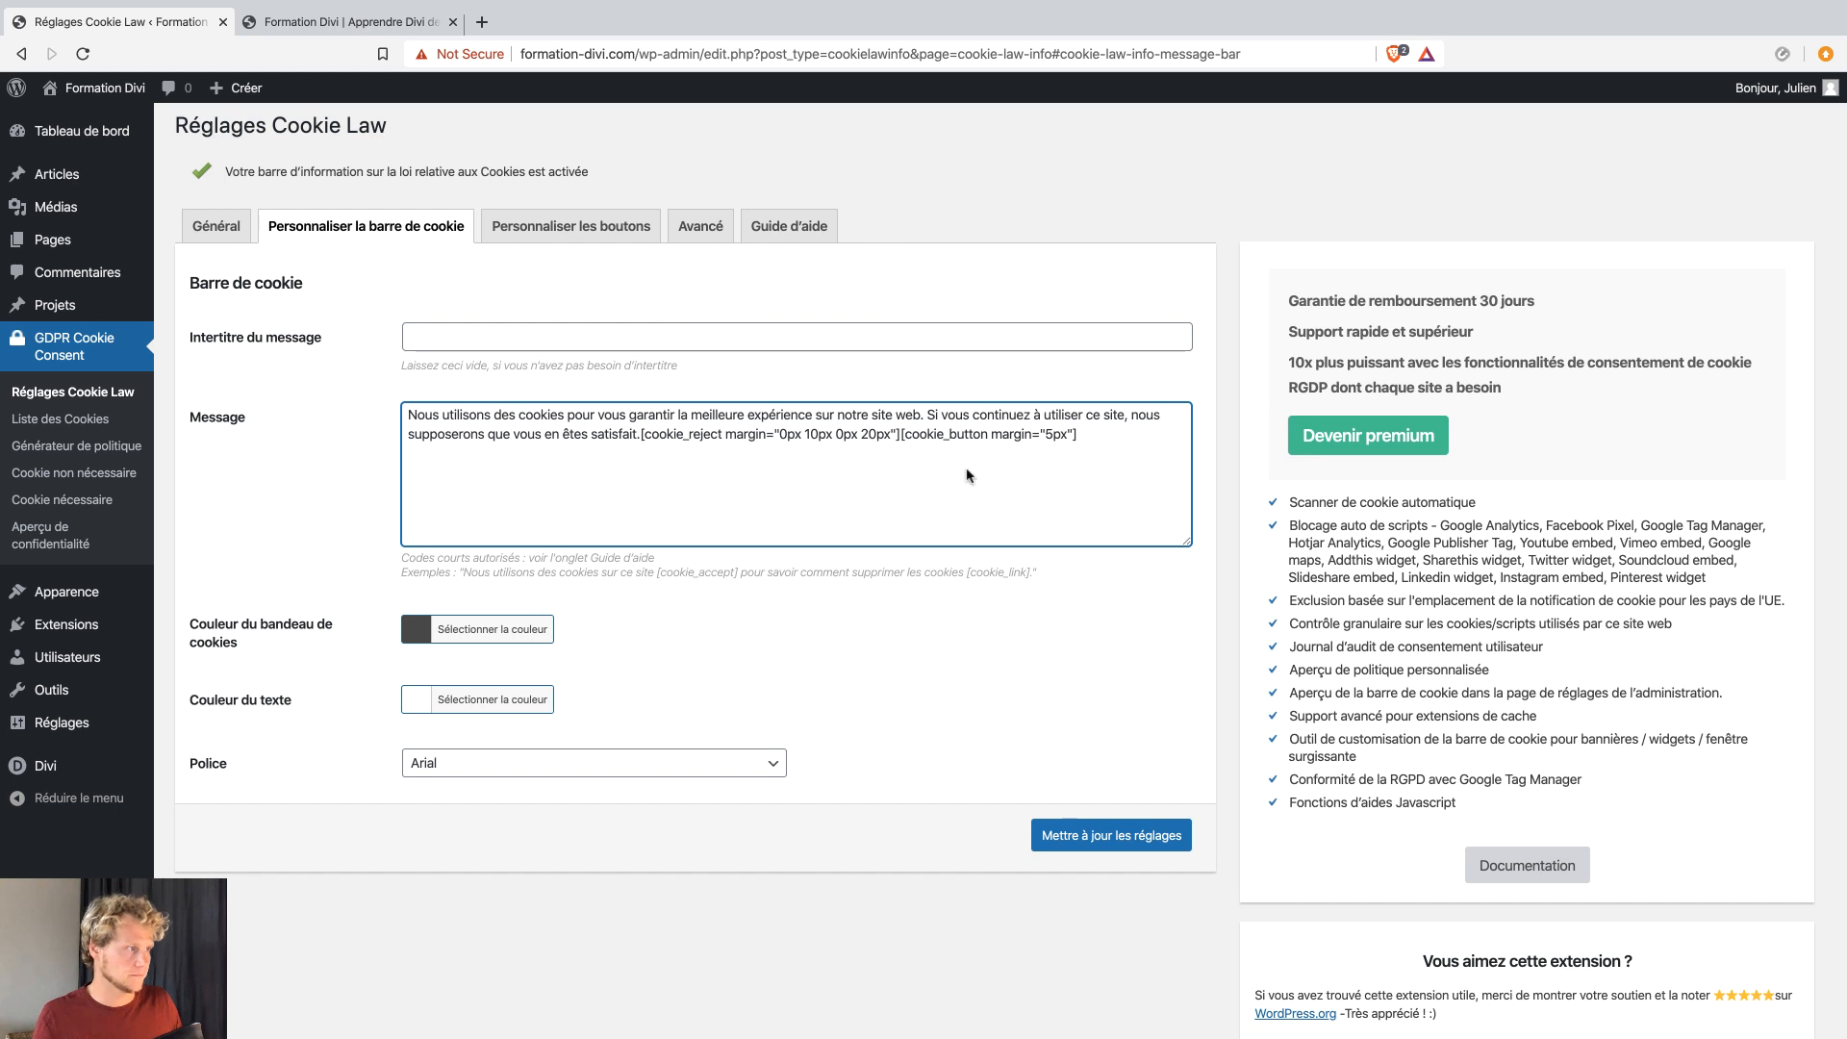
pyautogui.click(1112, 837)
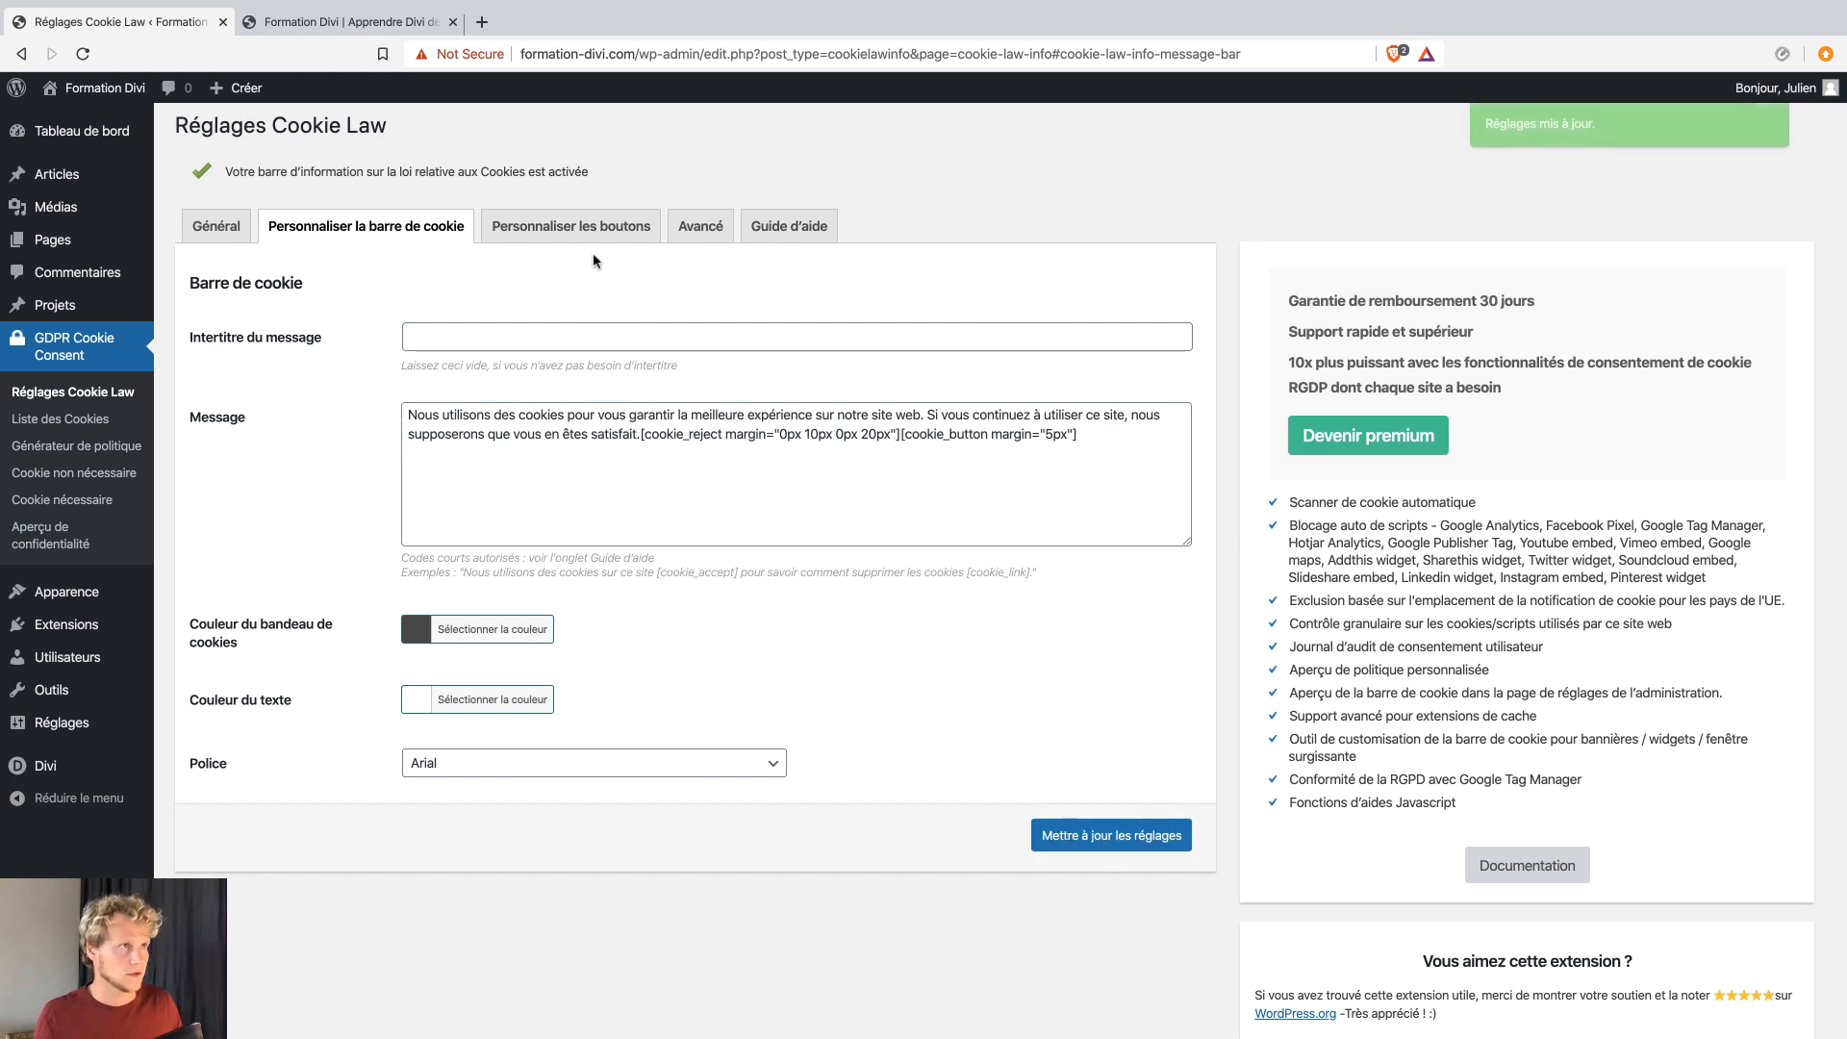
# Set the En savoir plus link's text to "En savoir +" and highlight its [cookie_link] shortcode and its URL.
pyautogui.click(572, 227)
pyautogui.click(573, 277)
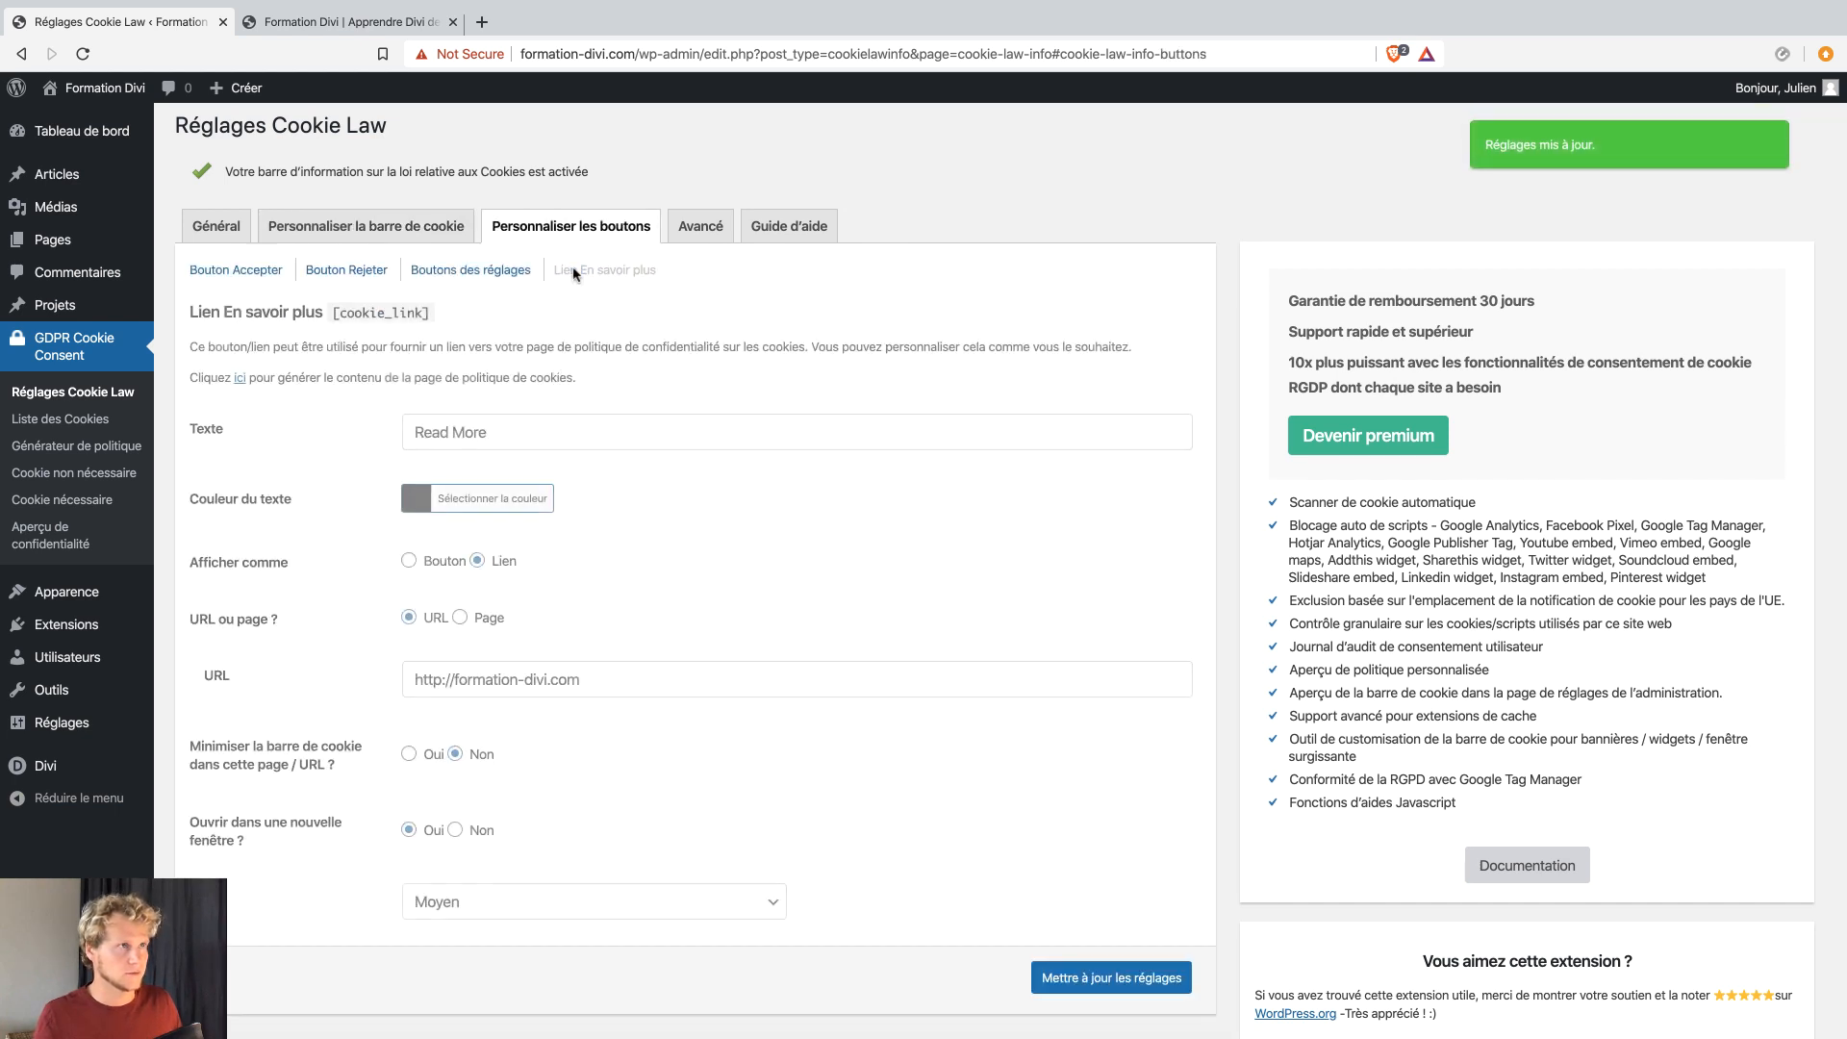
pyautogui.moveTo(500, 427); pyautogui.dragTo(412, 429)
pyautogui.write('En savoir +')
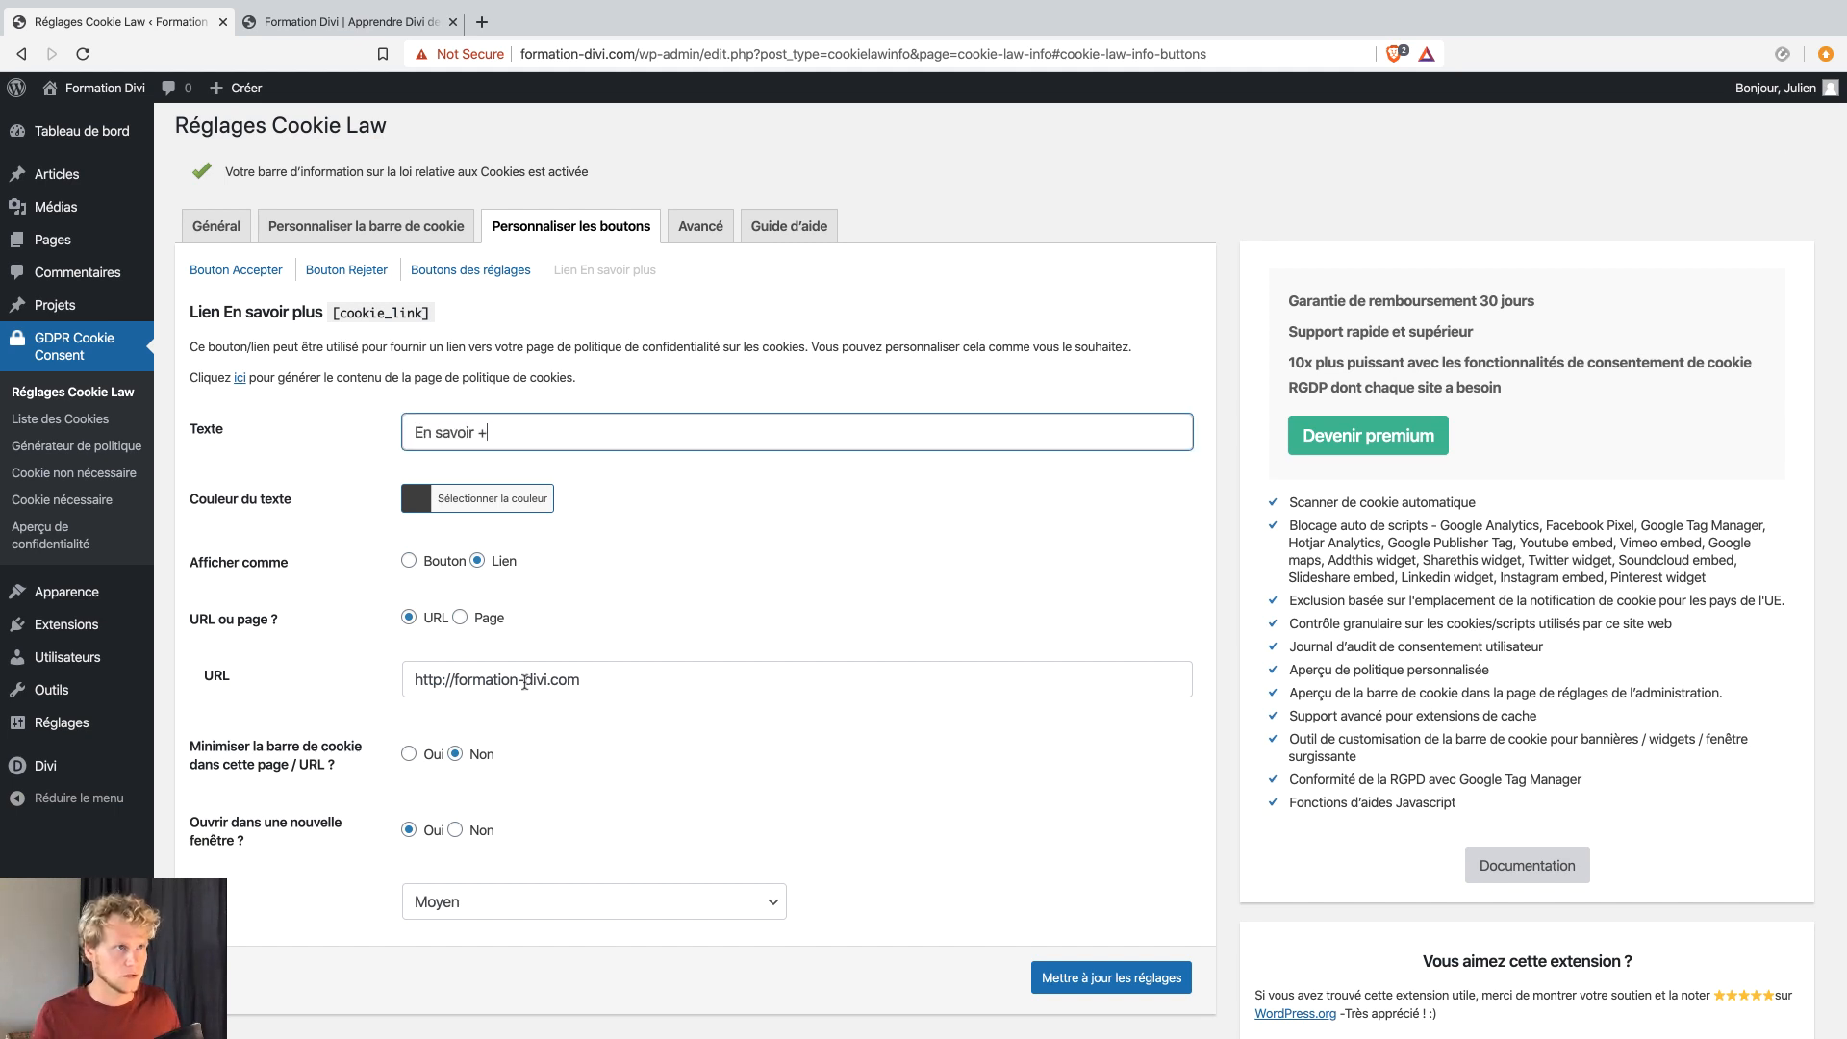
pyautogui.moveTo(439, 313); pyautogui.dragTo(335, 312)
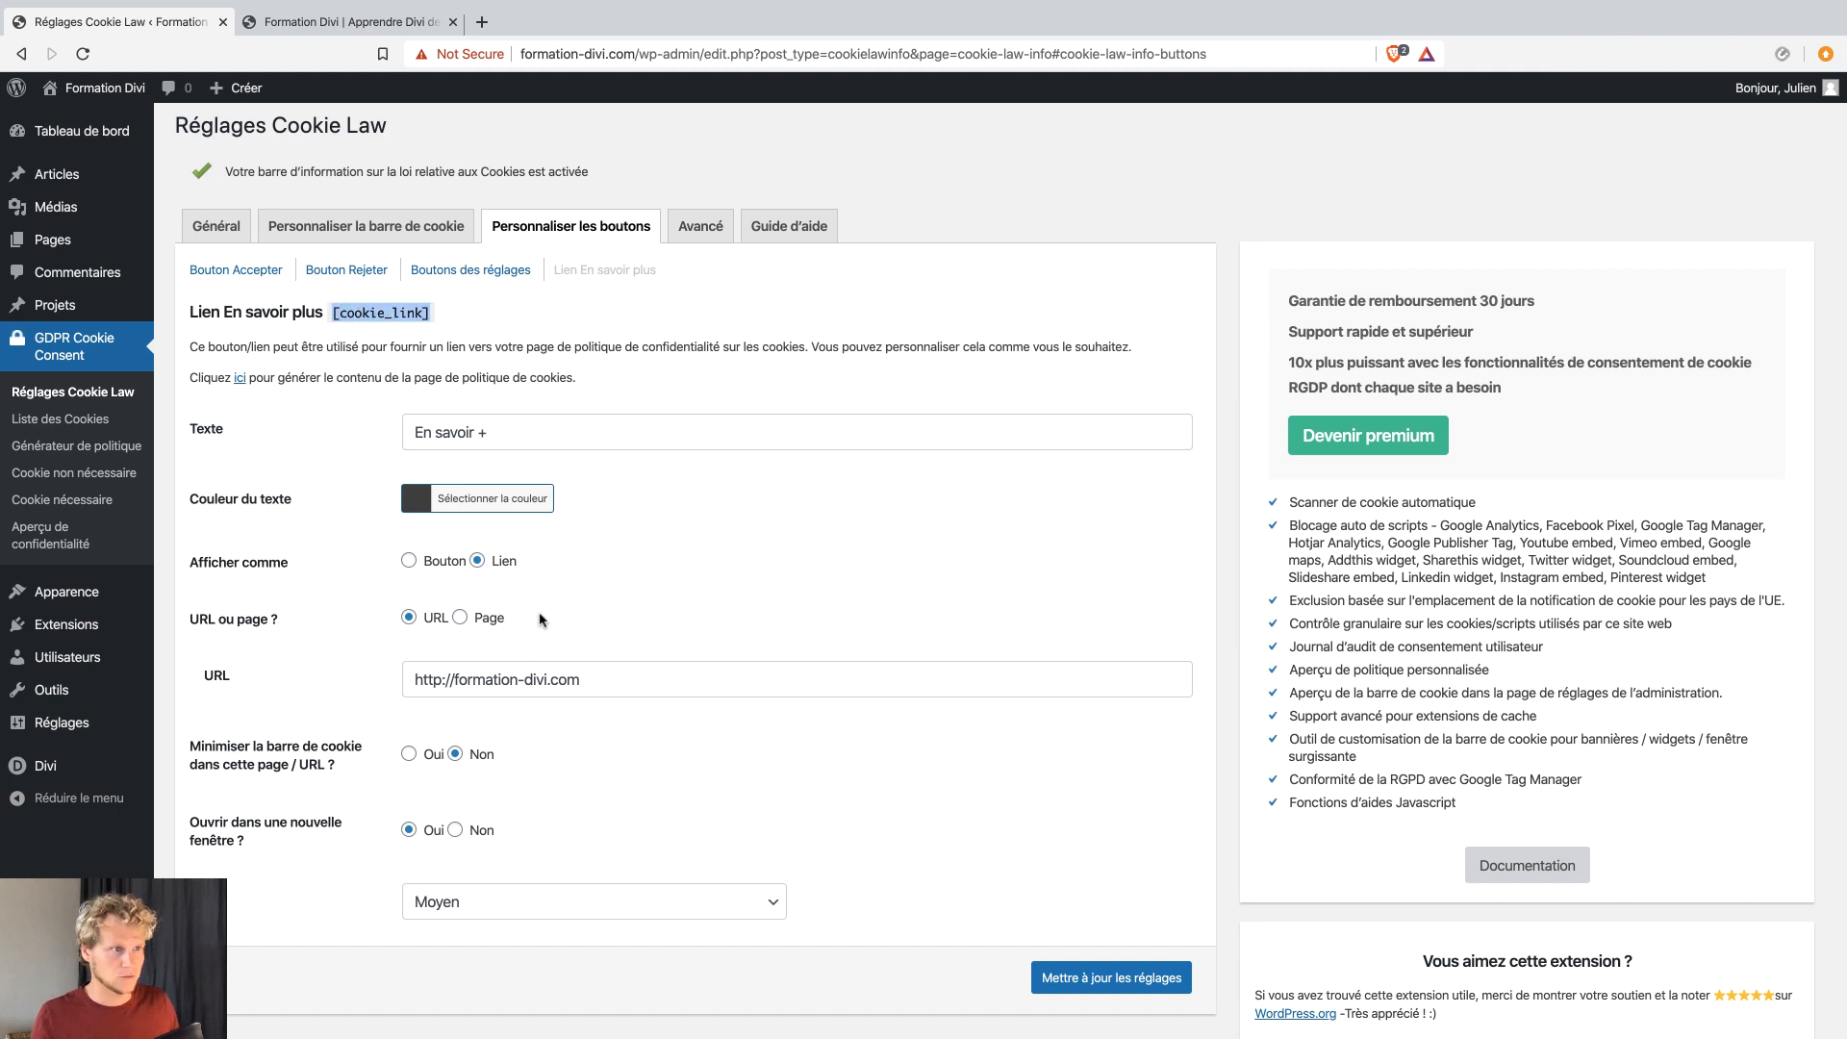
pyautogui.click(613, 683)
pyautogui.moveTo(613, 683); pyautogui.dragTo(410, 681)
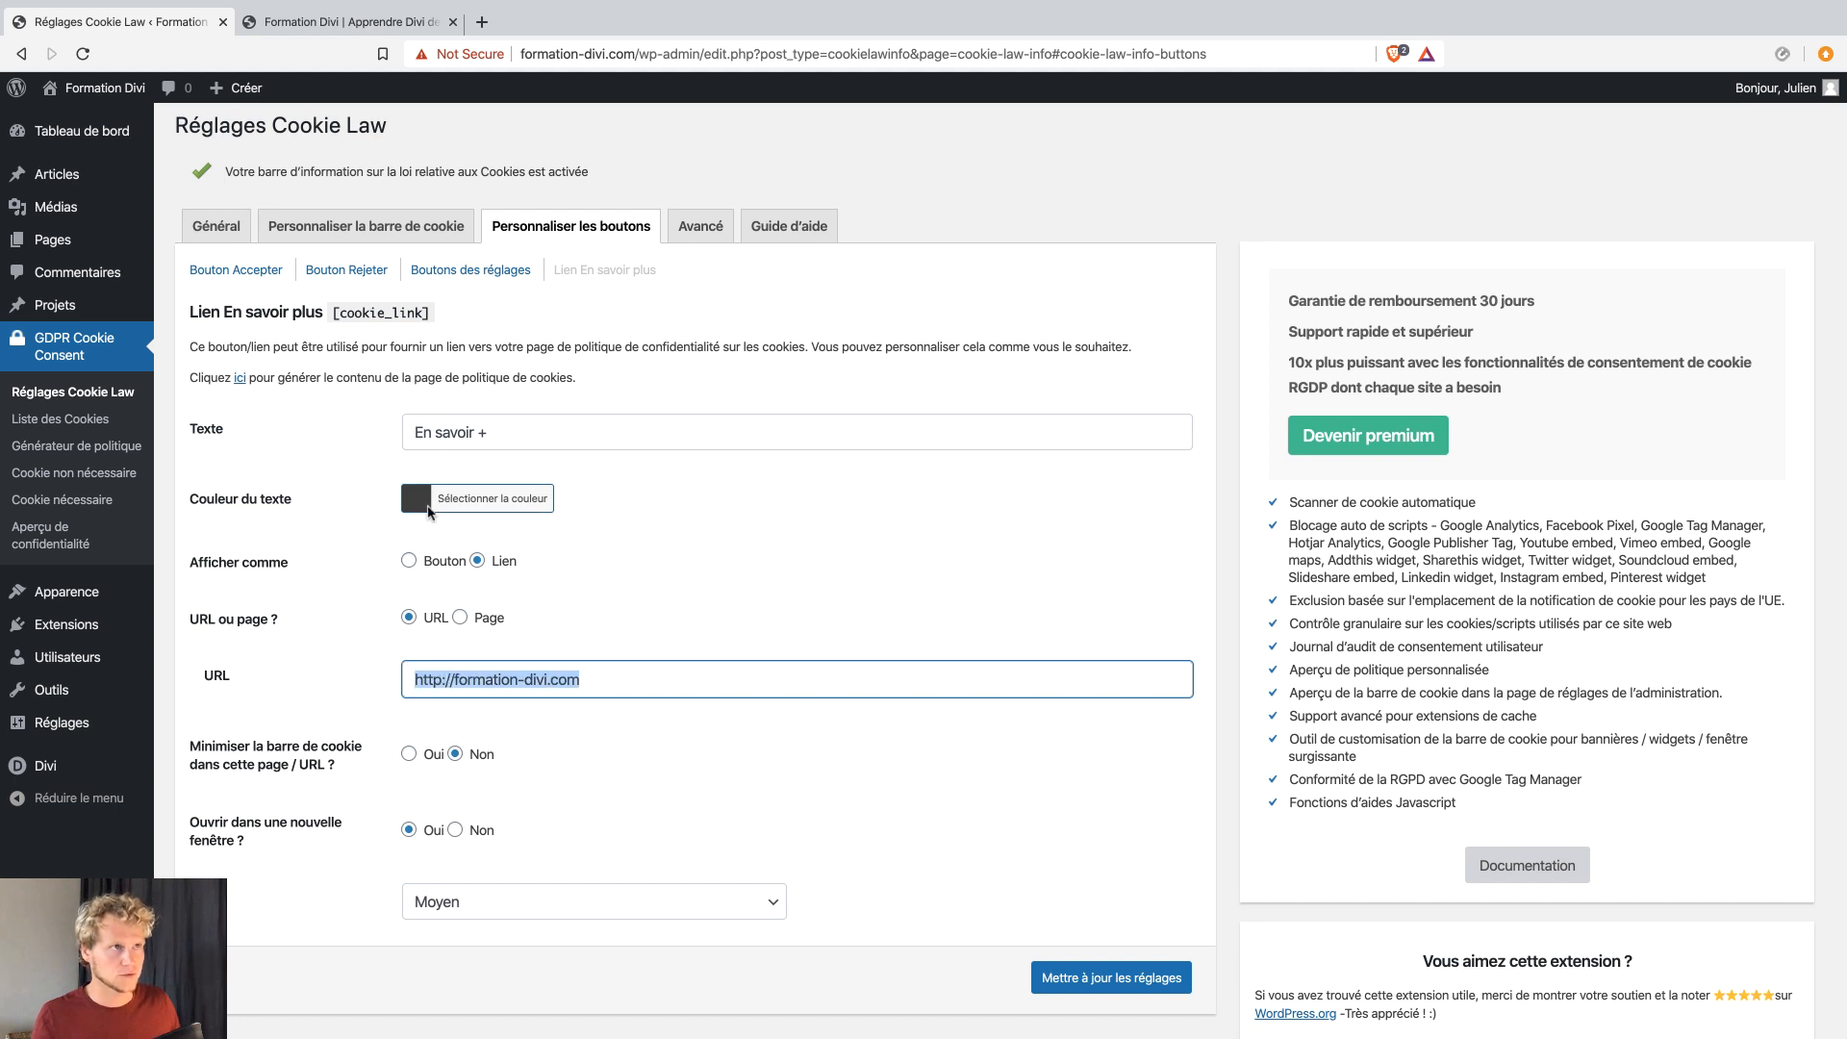
# Check the button spacing on the live cookie bar and review the En savoir plus link's text in the button settings.
pyautogui.click(386, 229)
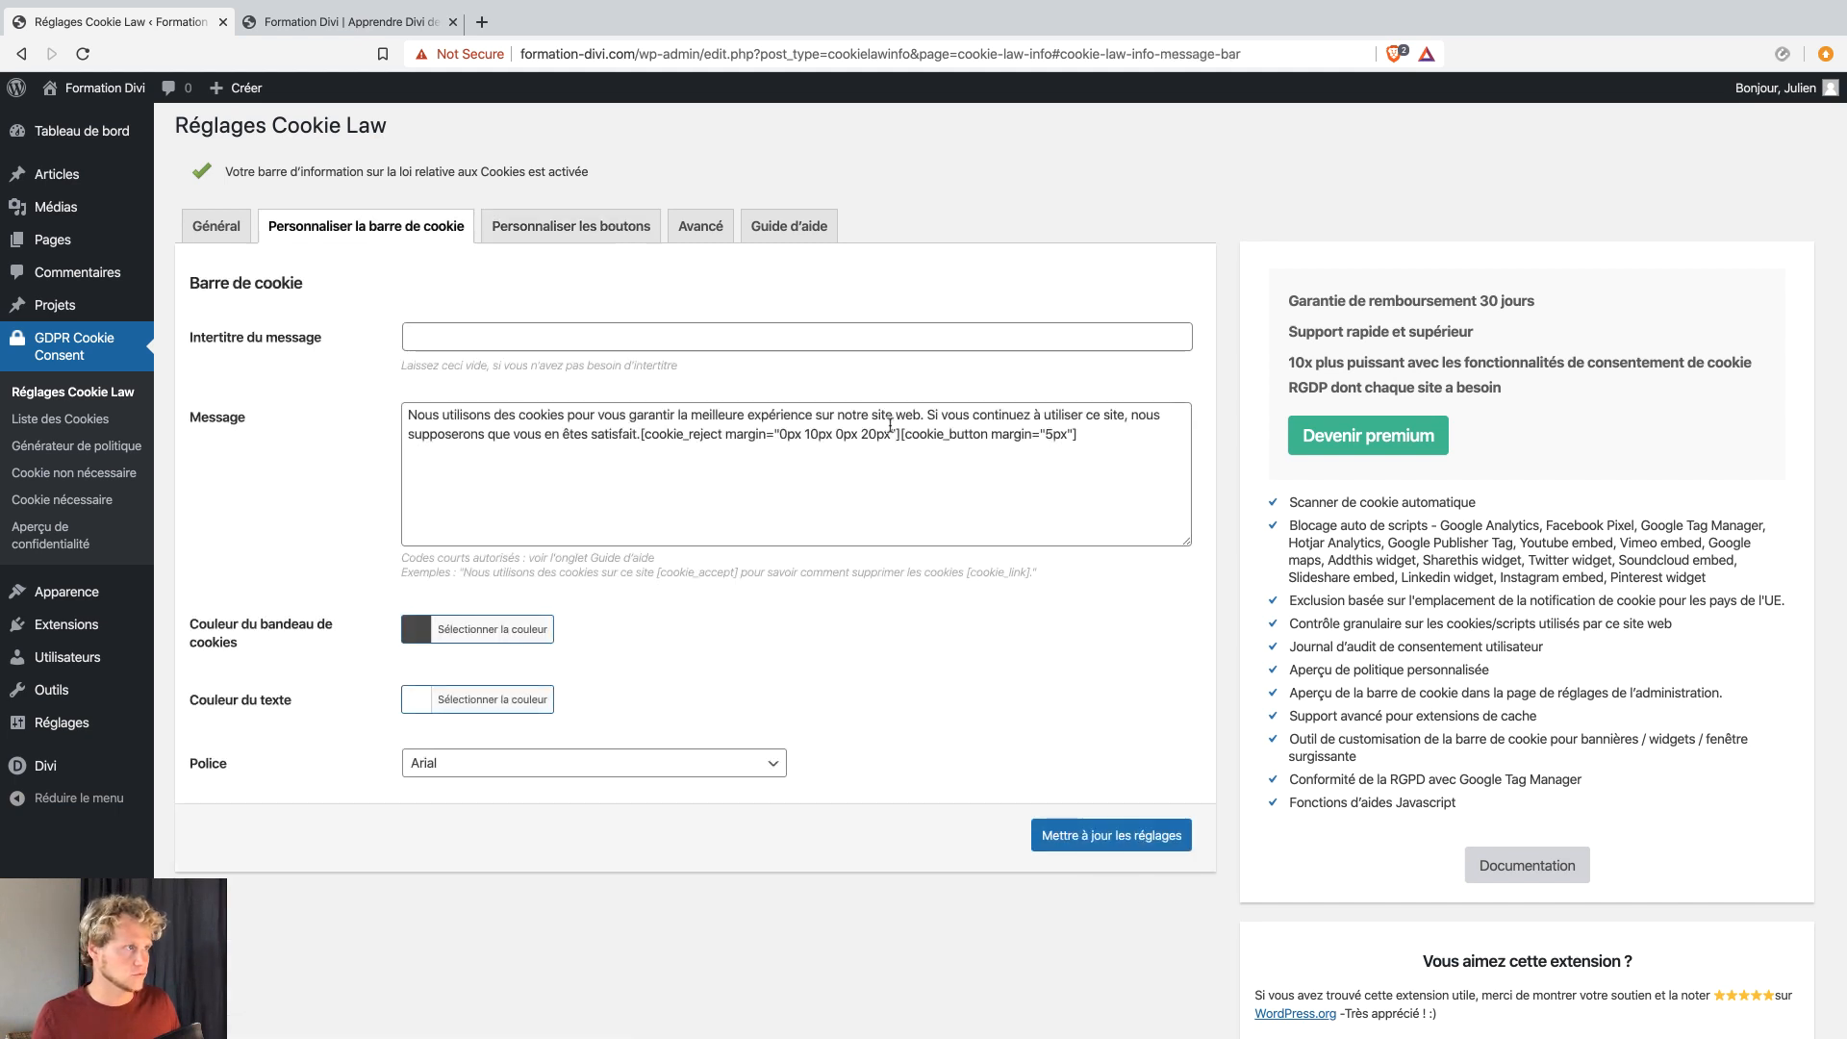
pyautogui.click(901, 432)
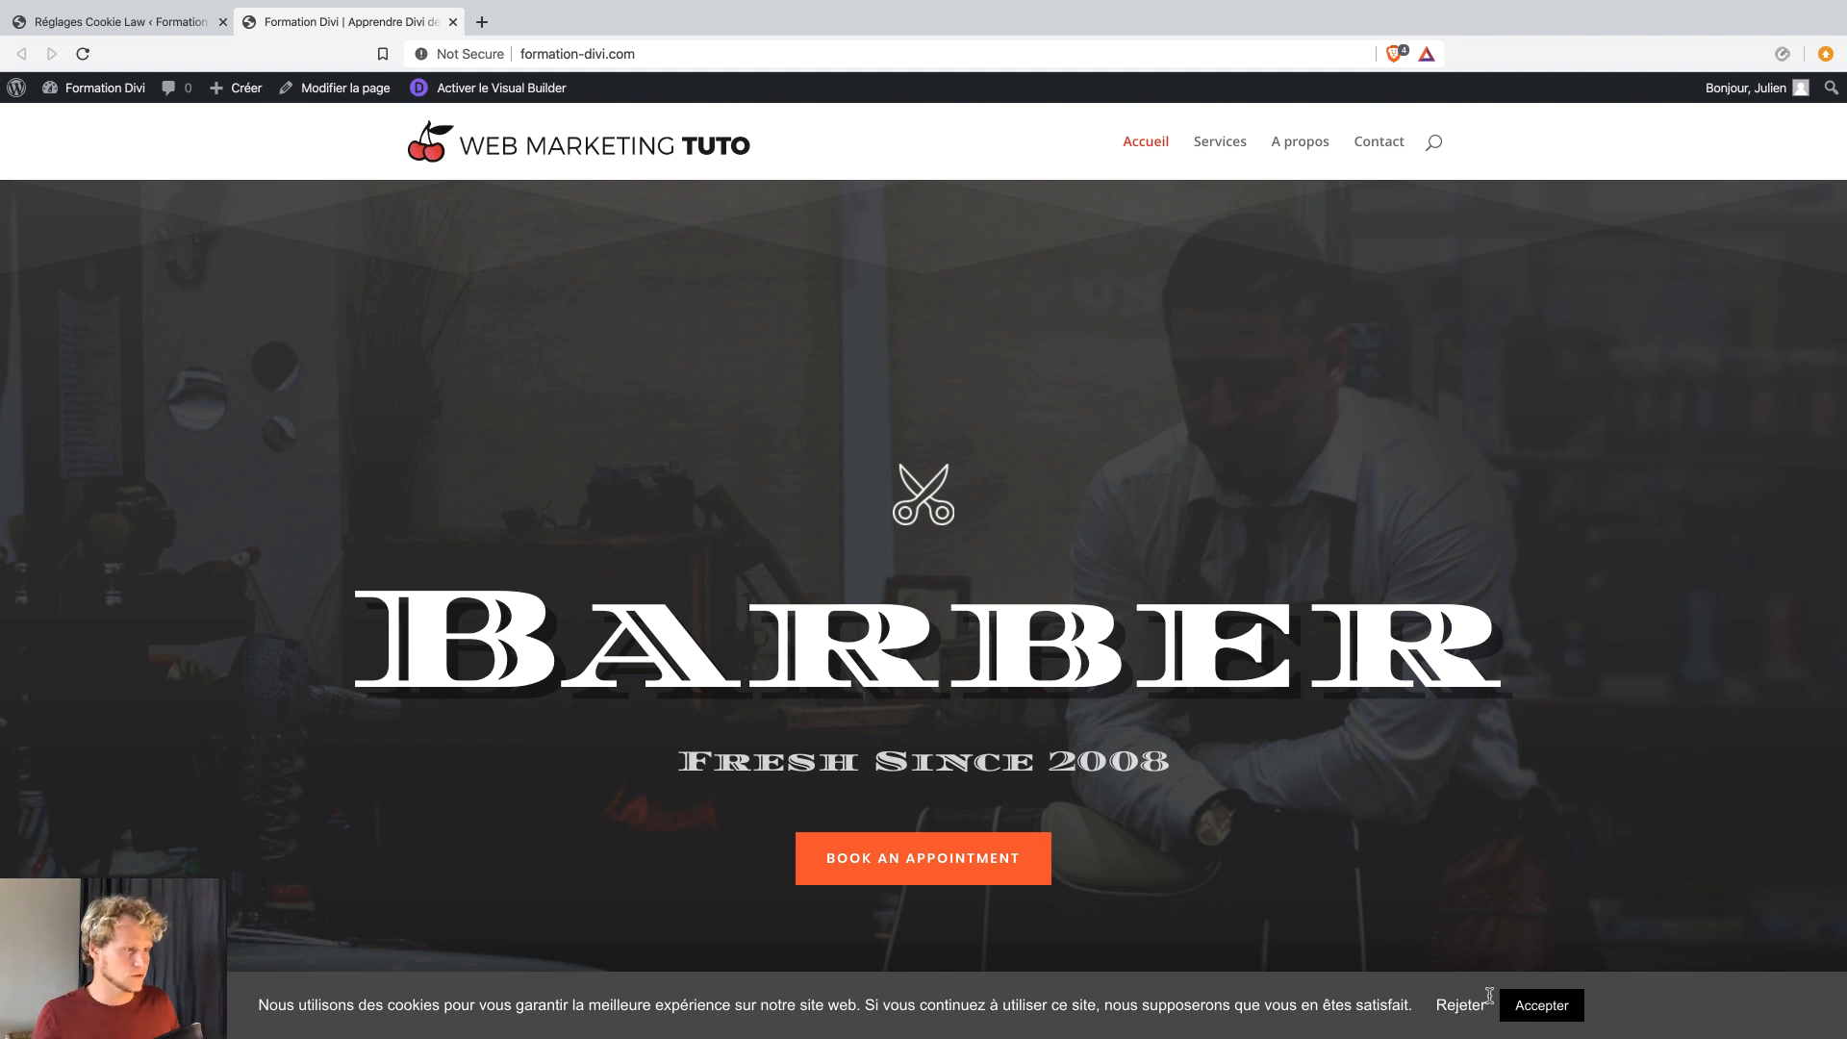
pyautogui.click(154, 21)
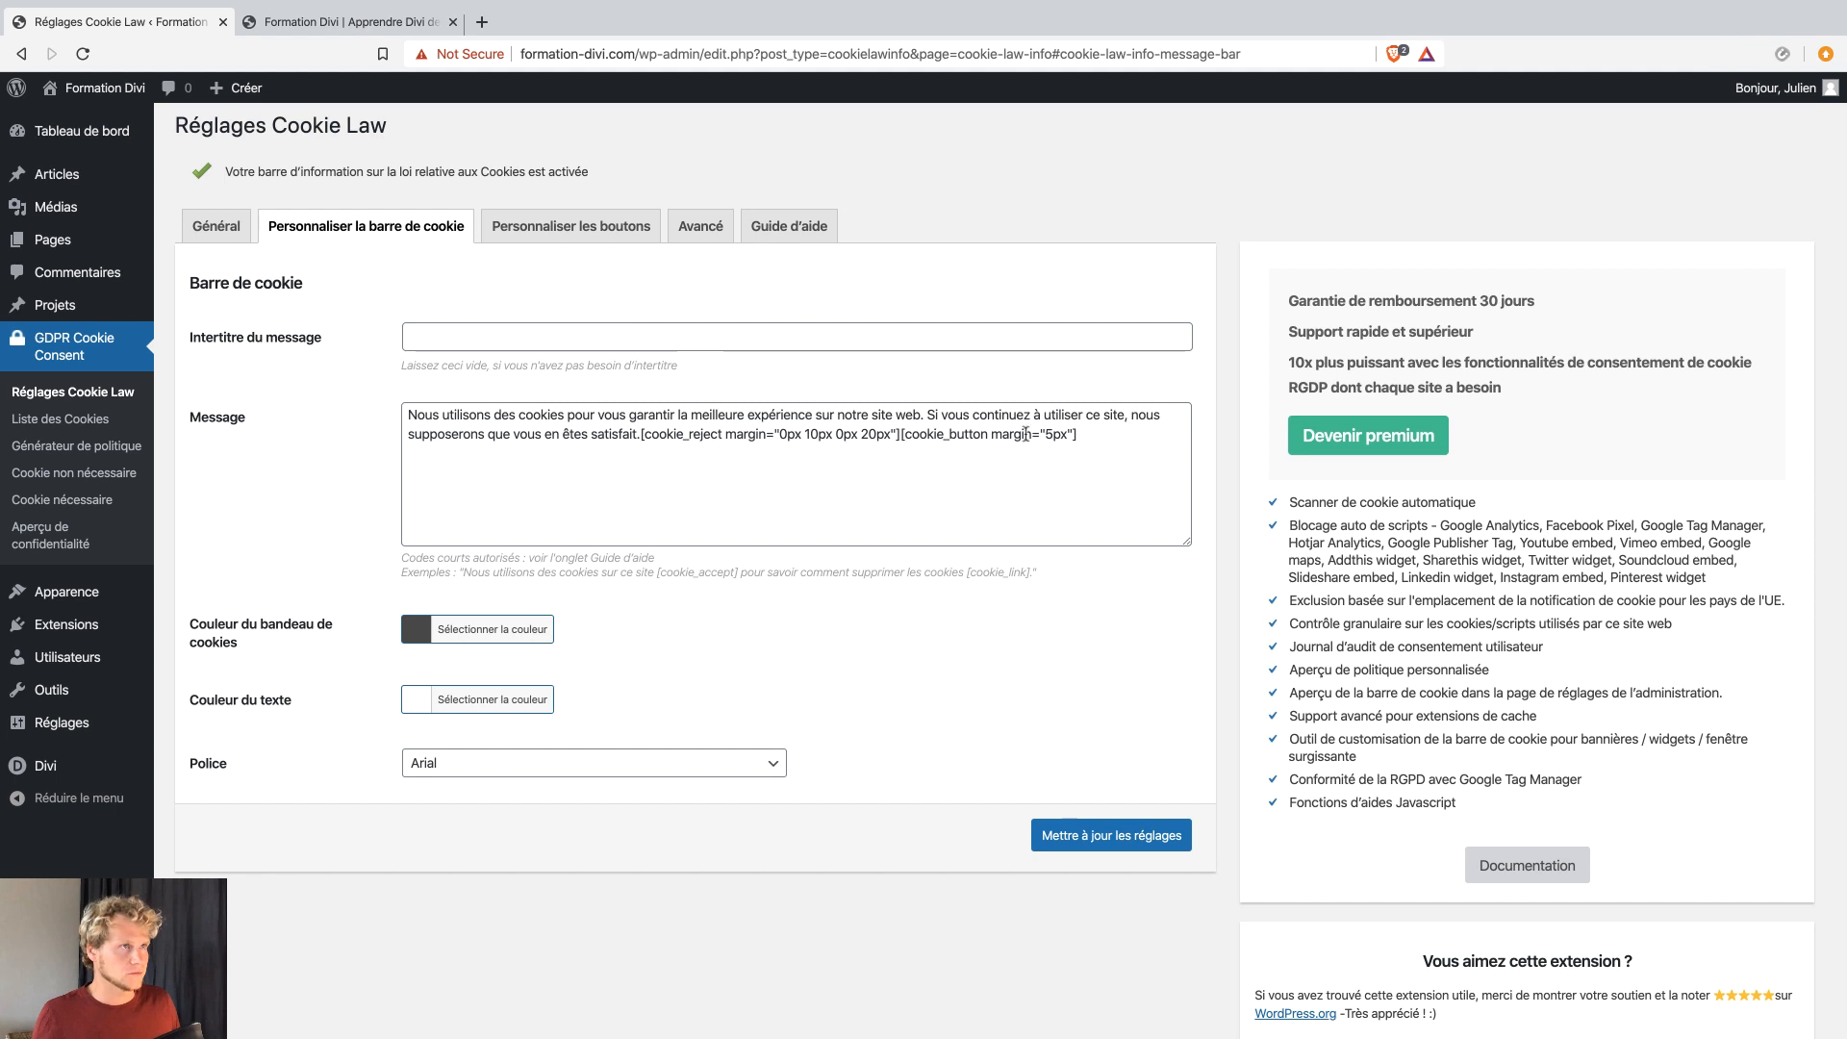
pyautogui.click(625, 236)
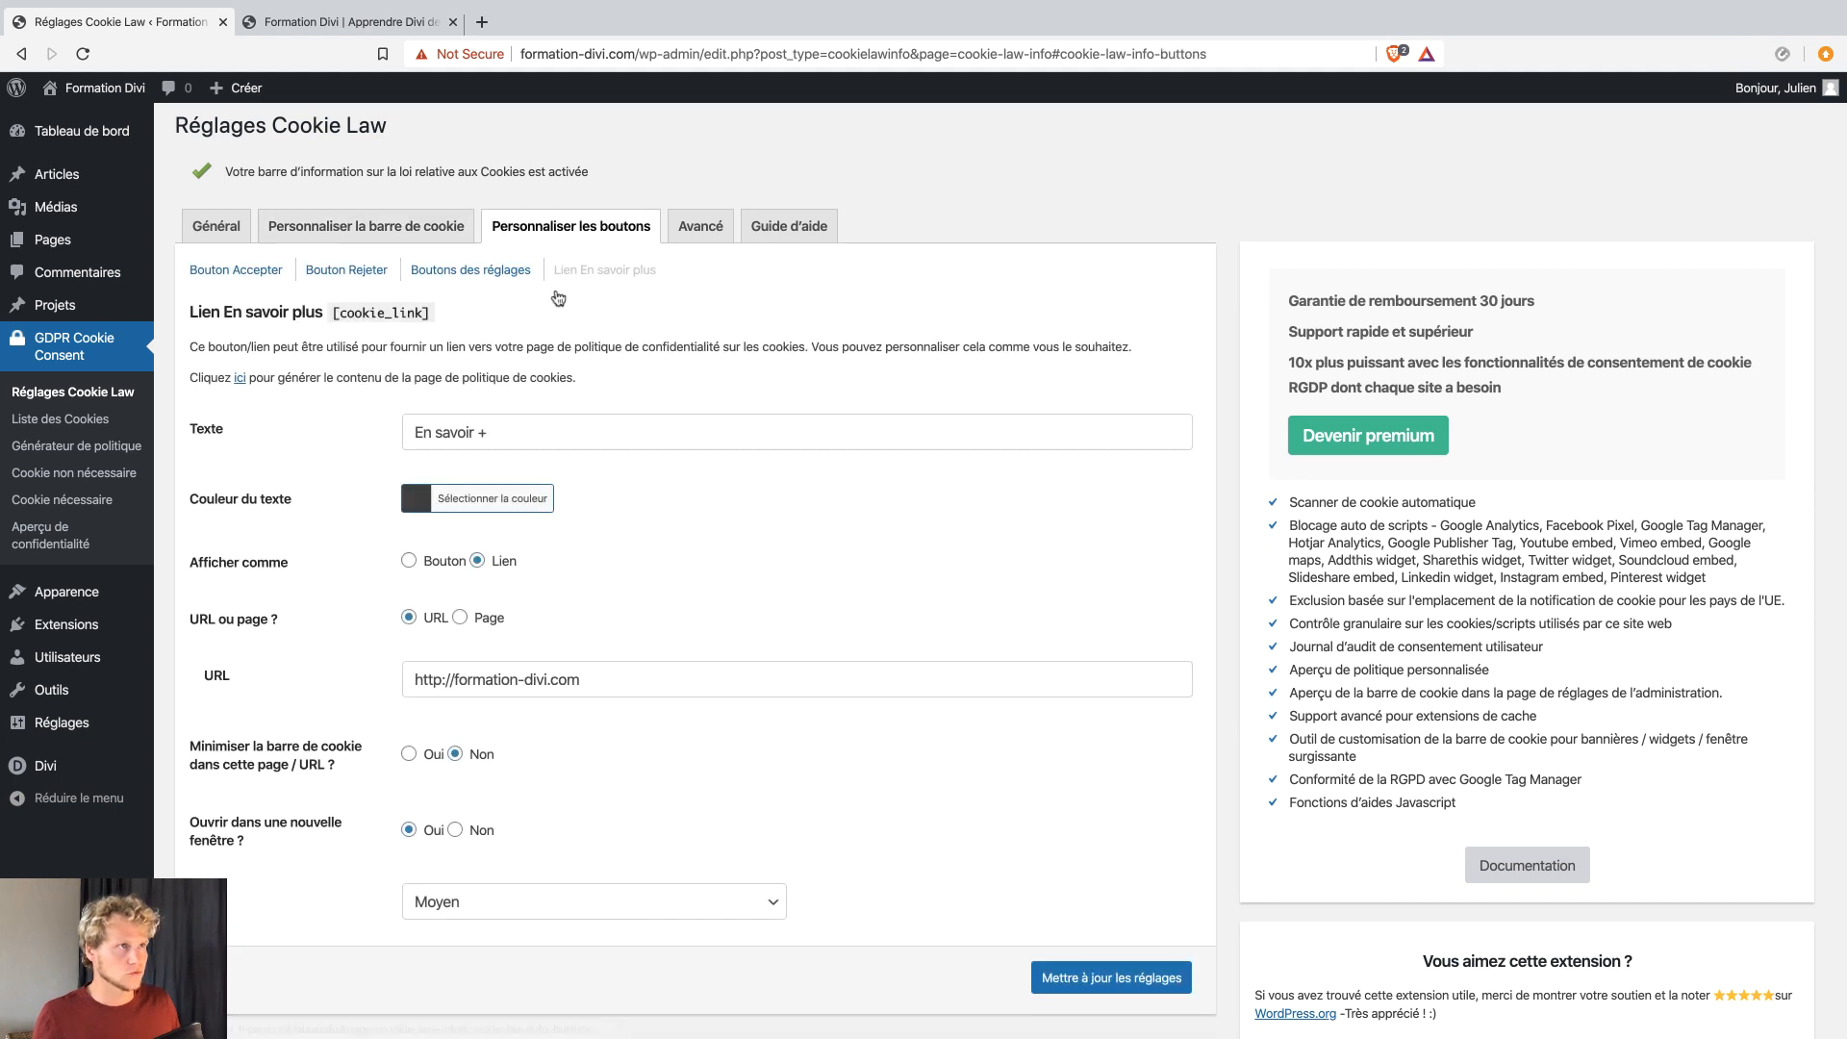
pyautogui.moveTo(510, 432); pyautogui.dragTo(424, 430)
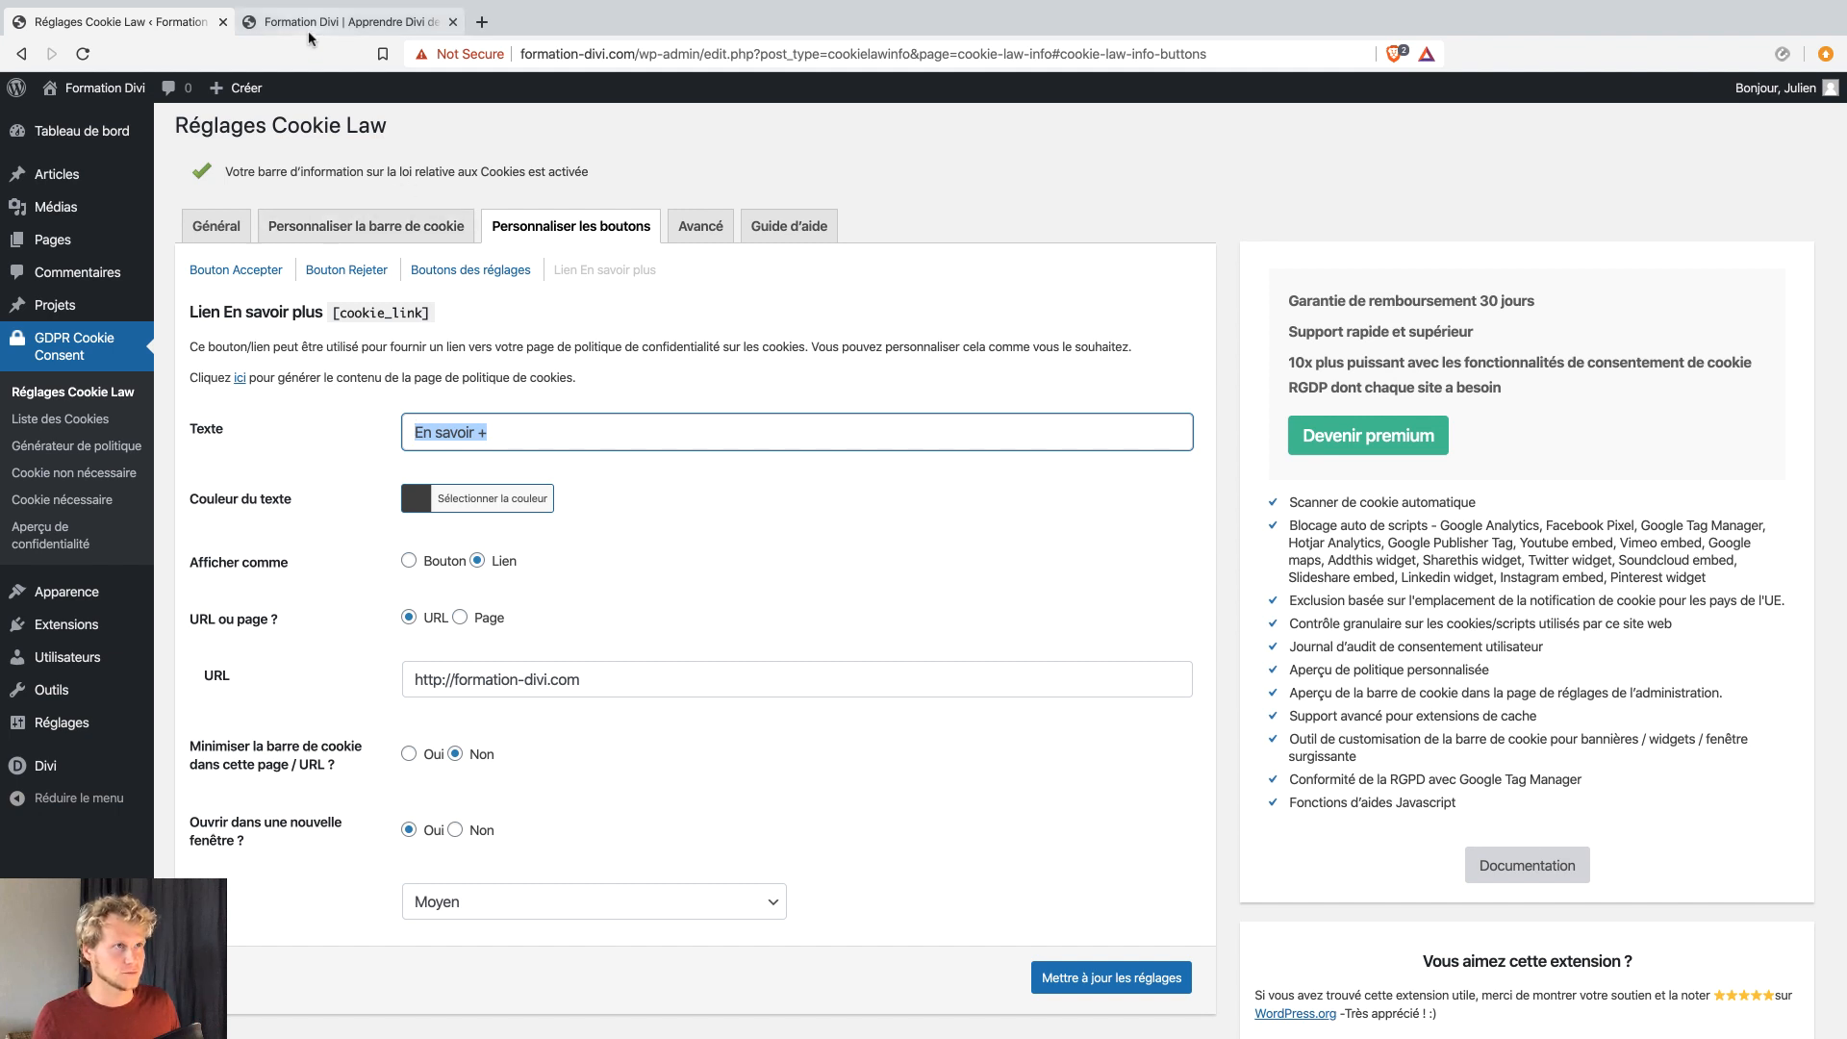
pyautogui.click(364, 227)
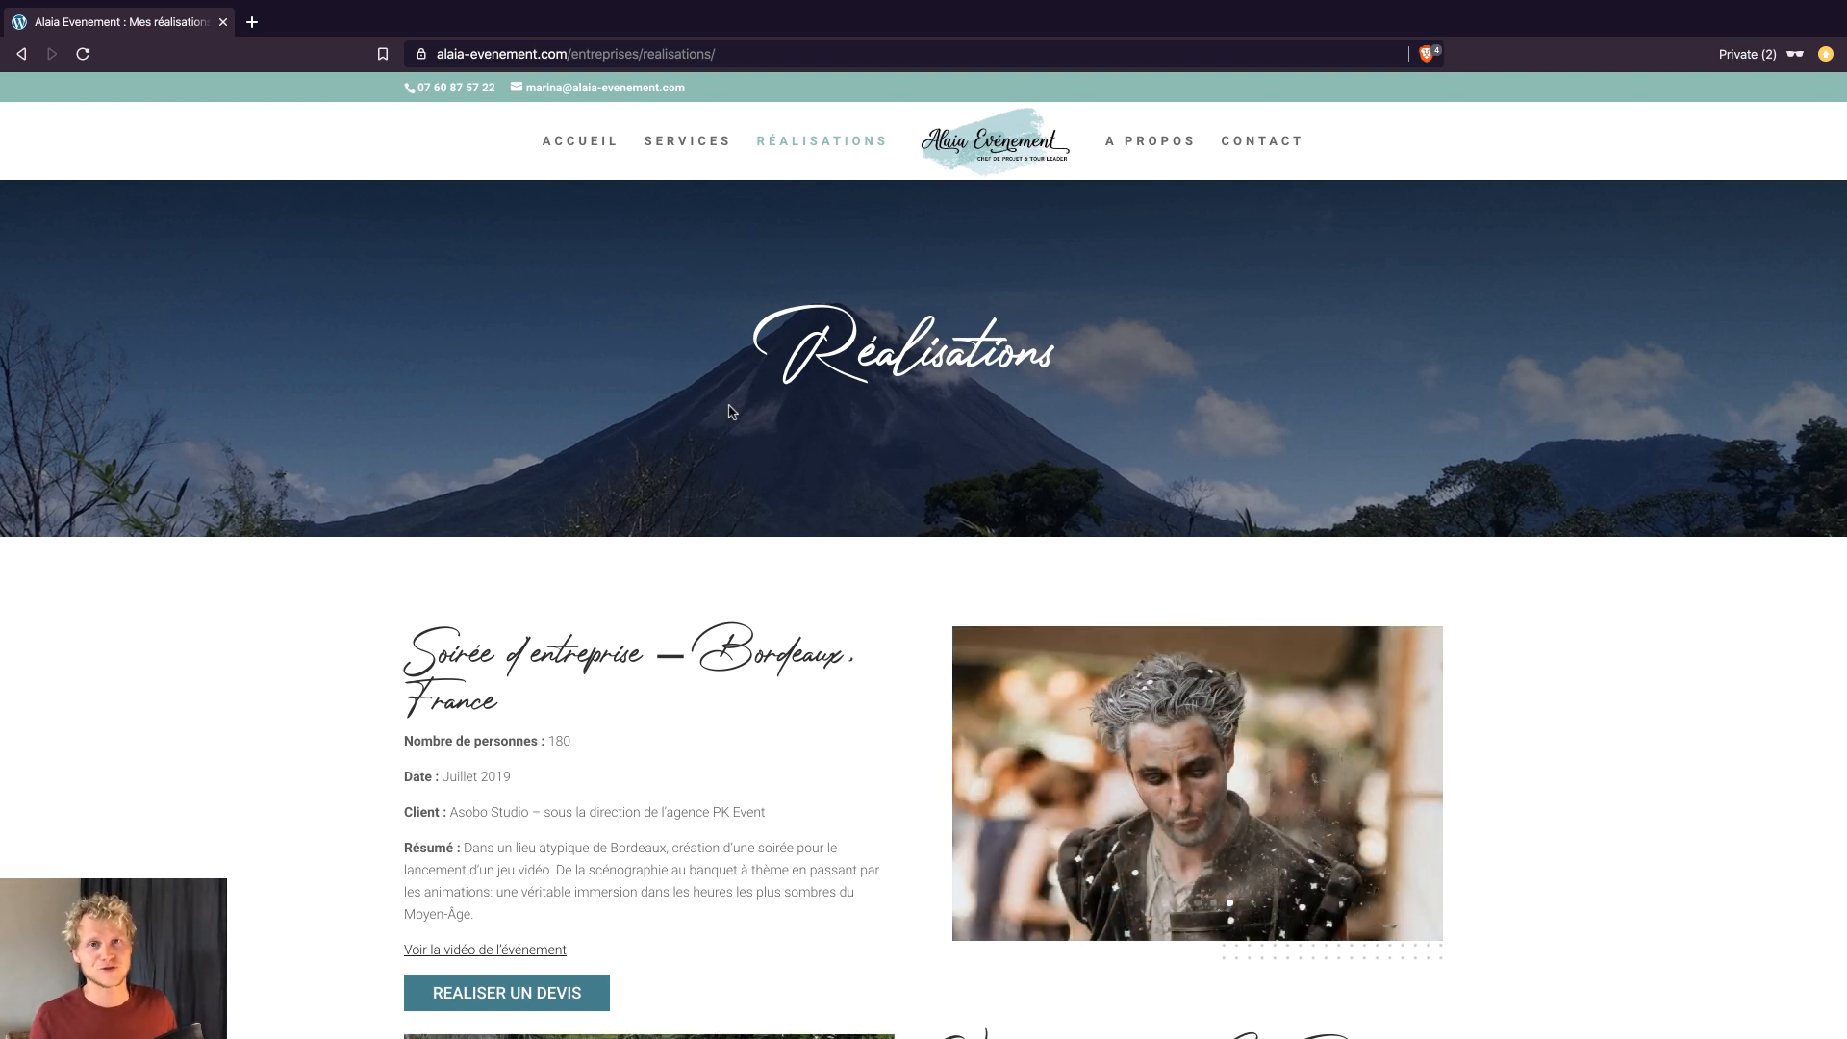
# Switch to the Google Slides presentation and show the Formation DIVI PRO slide.
pyautogui.hotkey('ctrl', 'Left')
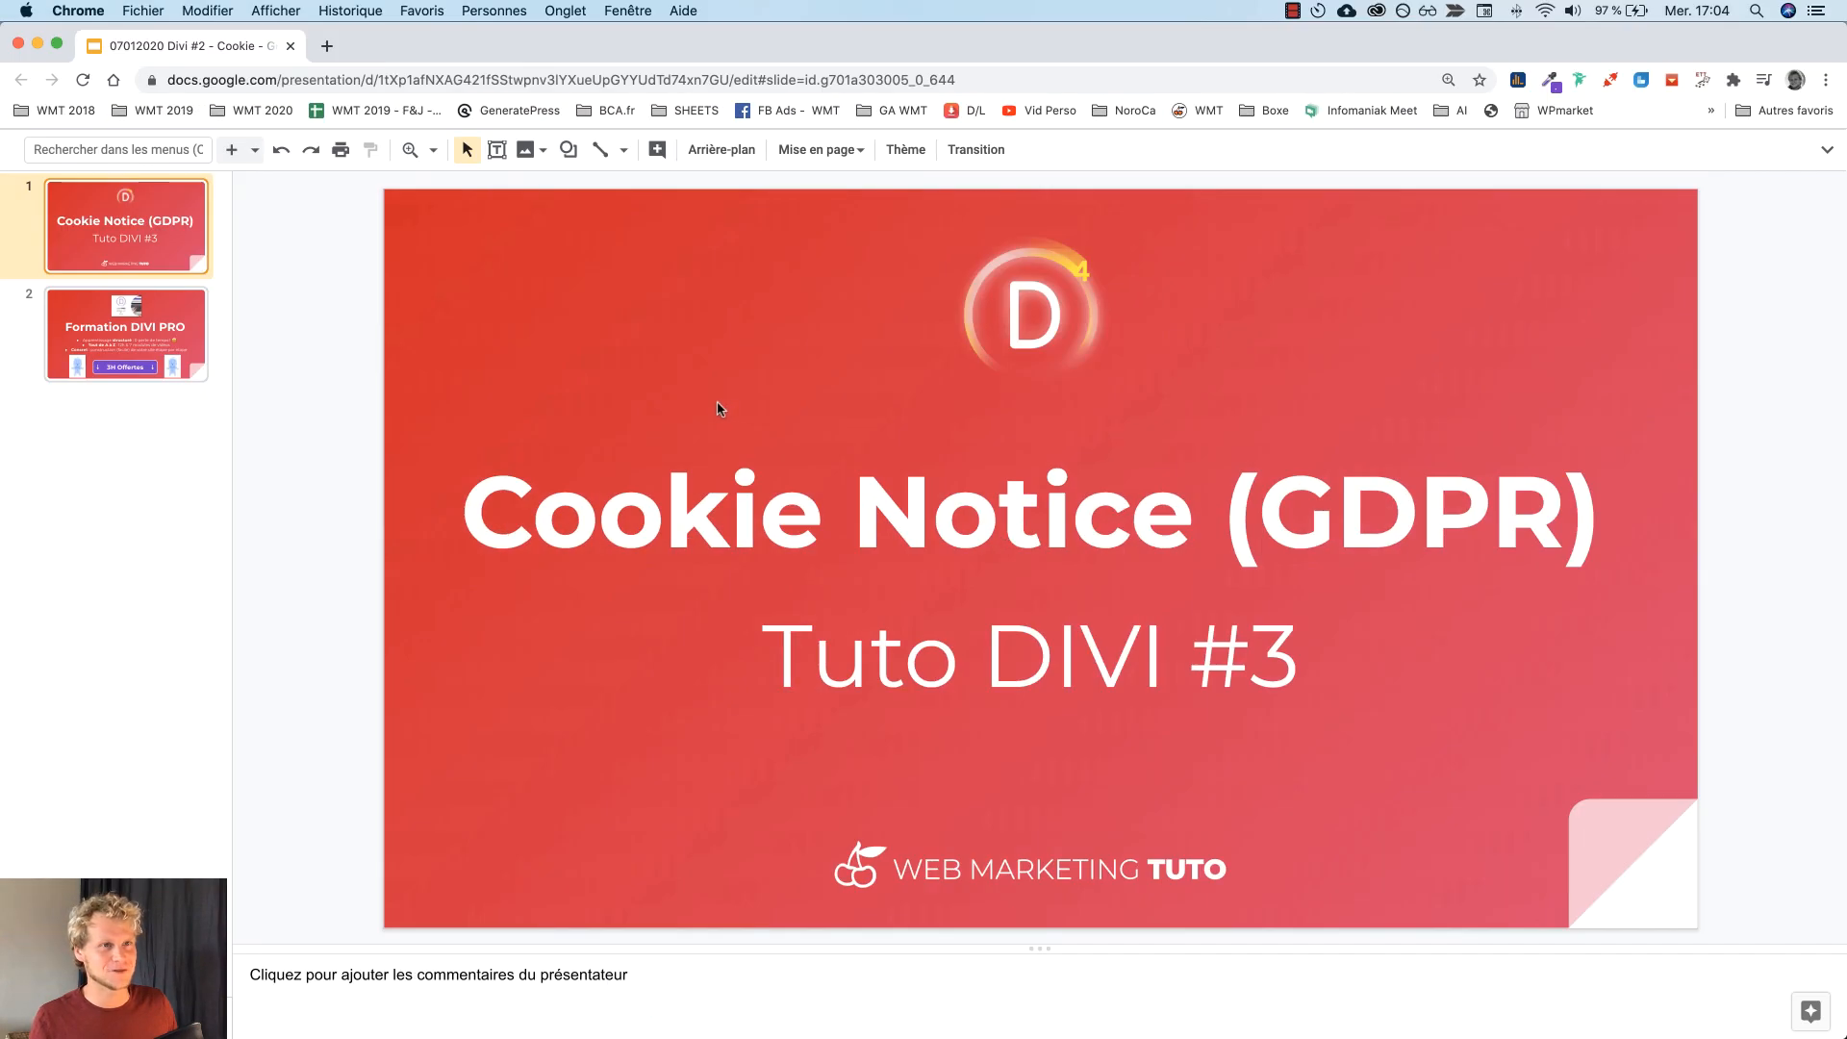
pyautogui.press('Down')
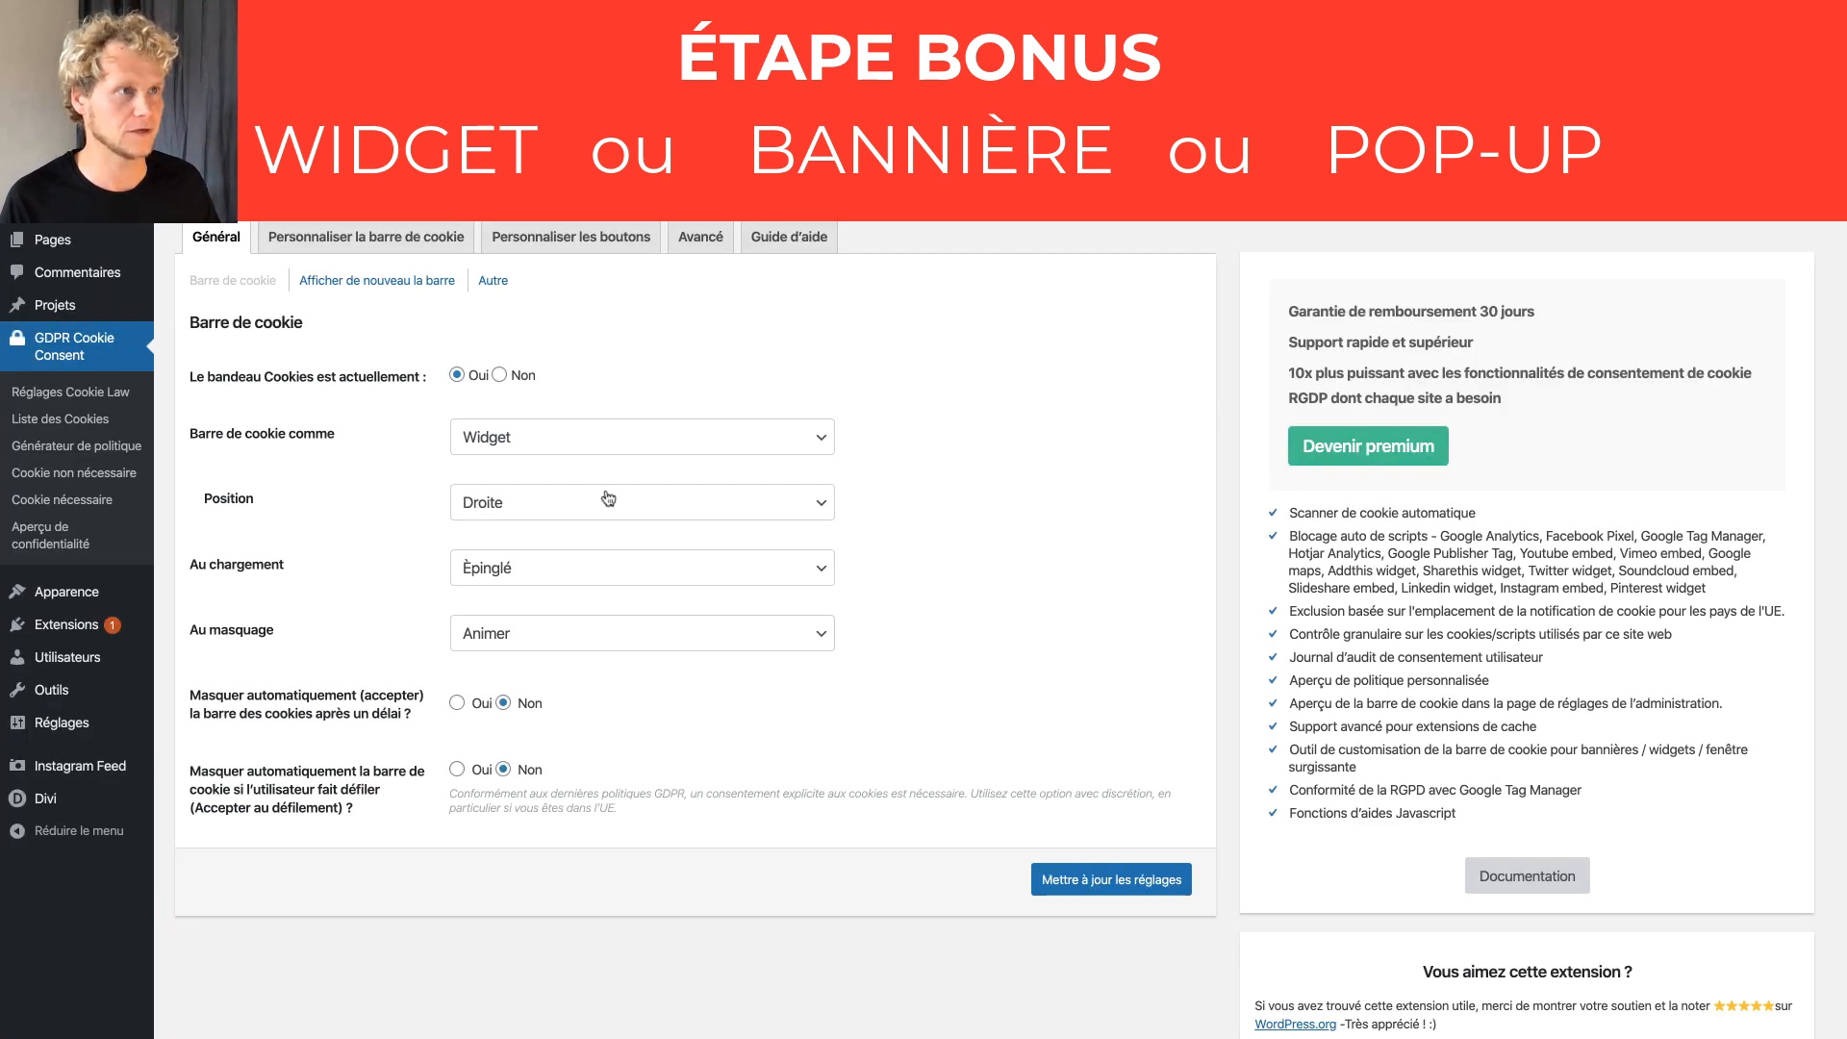
# Display the cookie bar as Bannière, save the settings and reload the live home page.
pyautogui.click(518, 448)
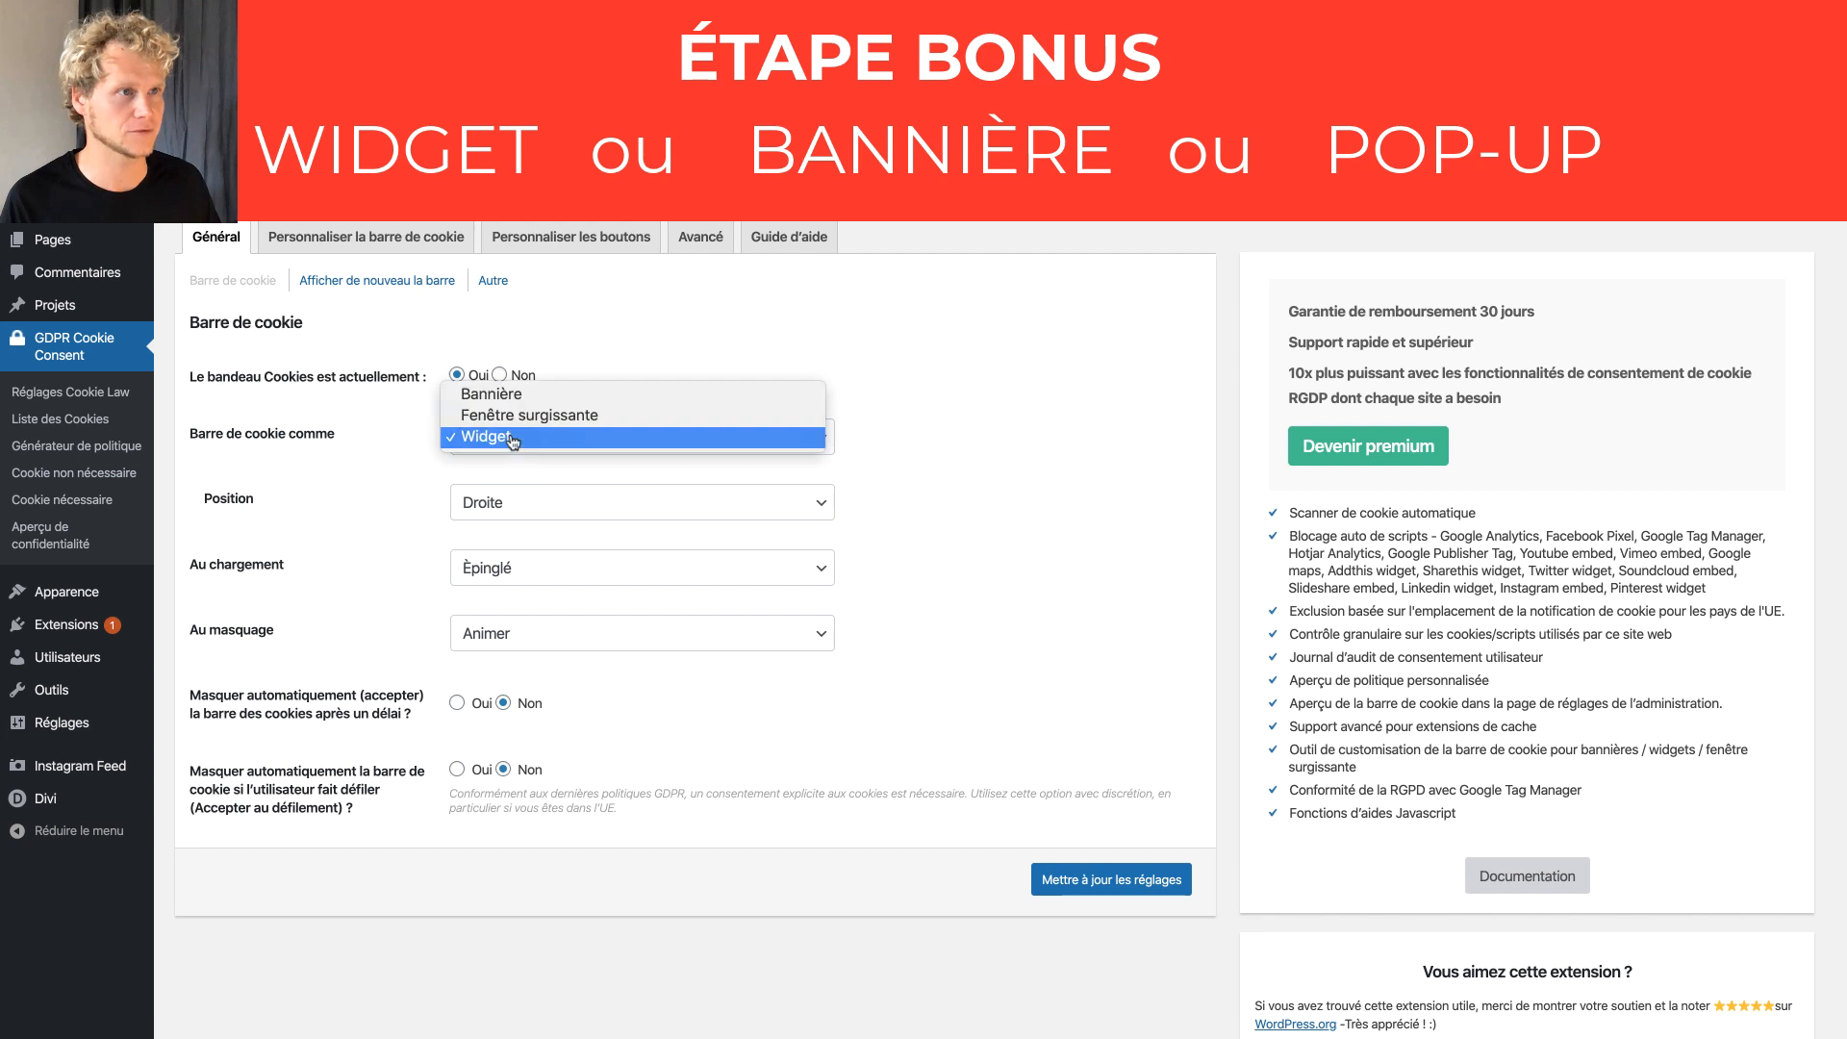
pyautogui.click(505, 397)
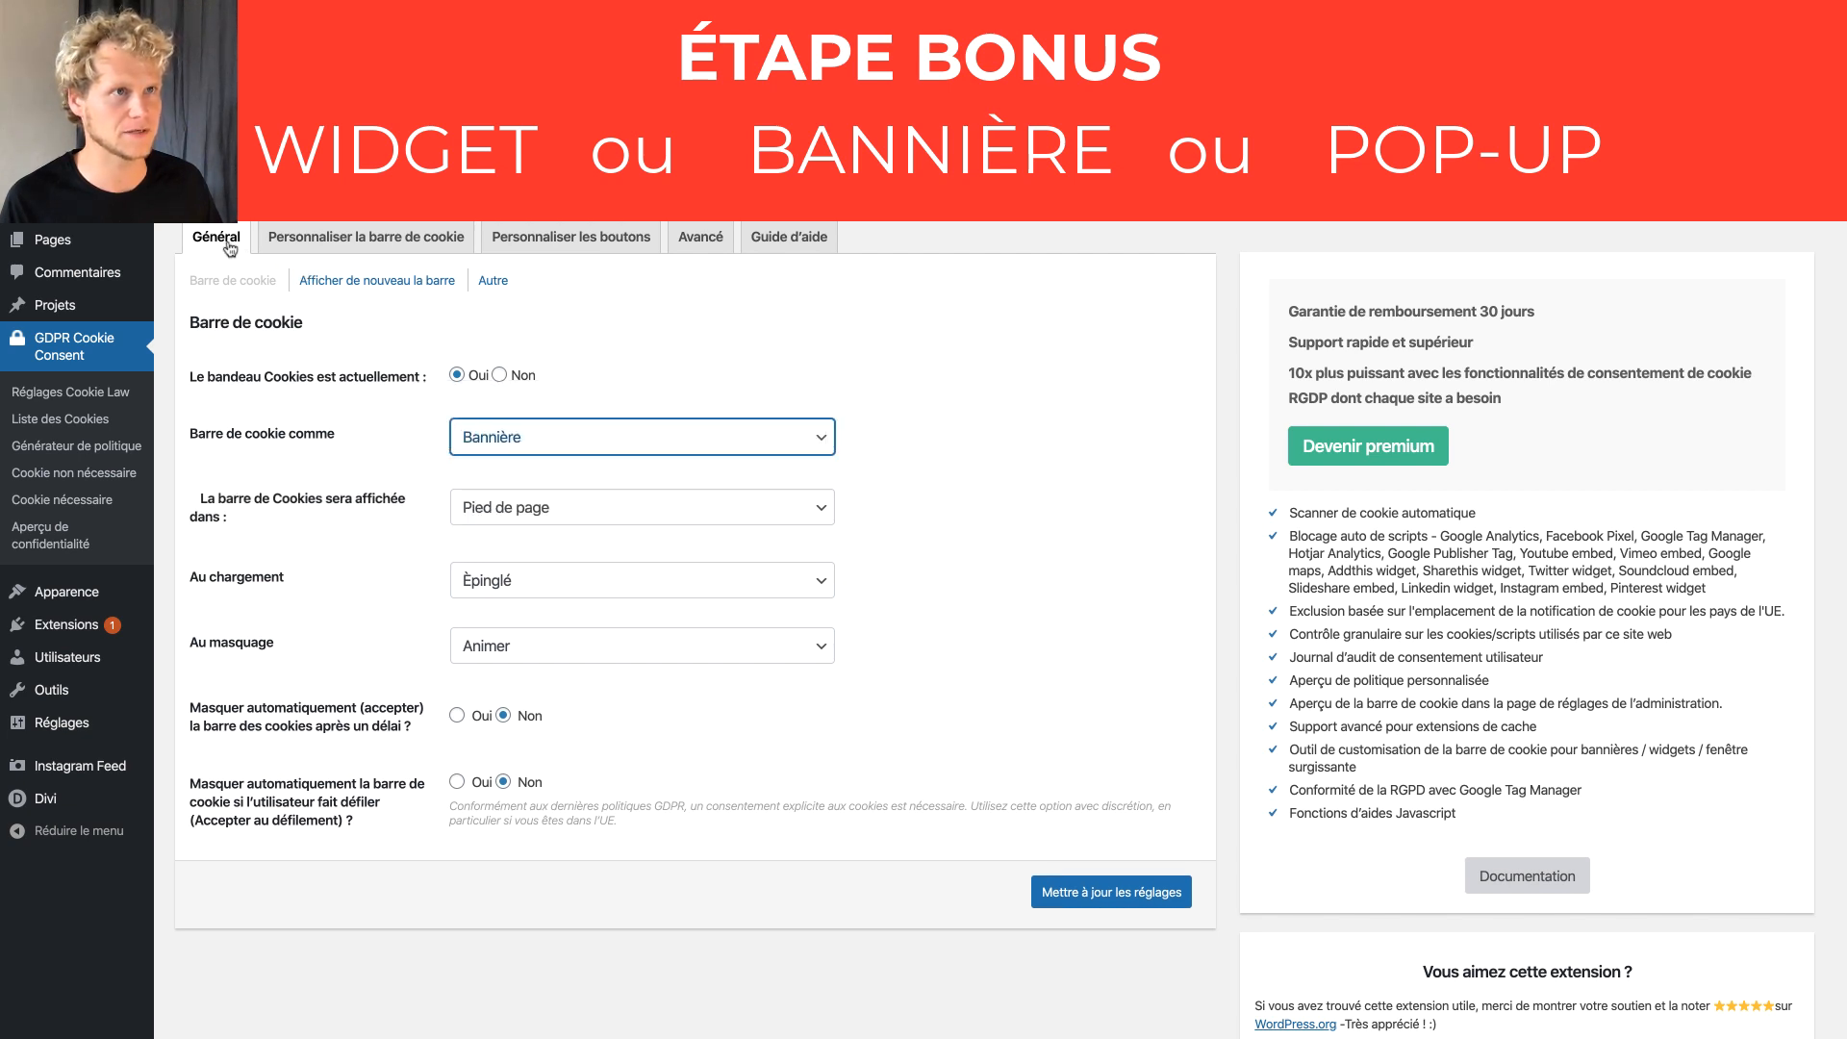
pyautogui.click(1049, 886)
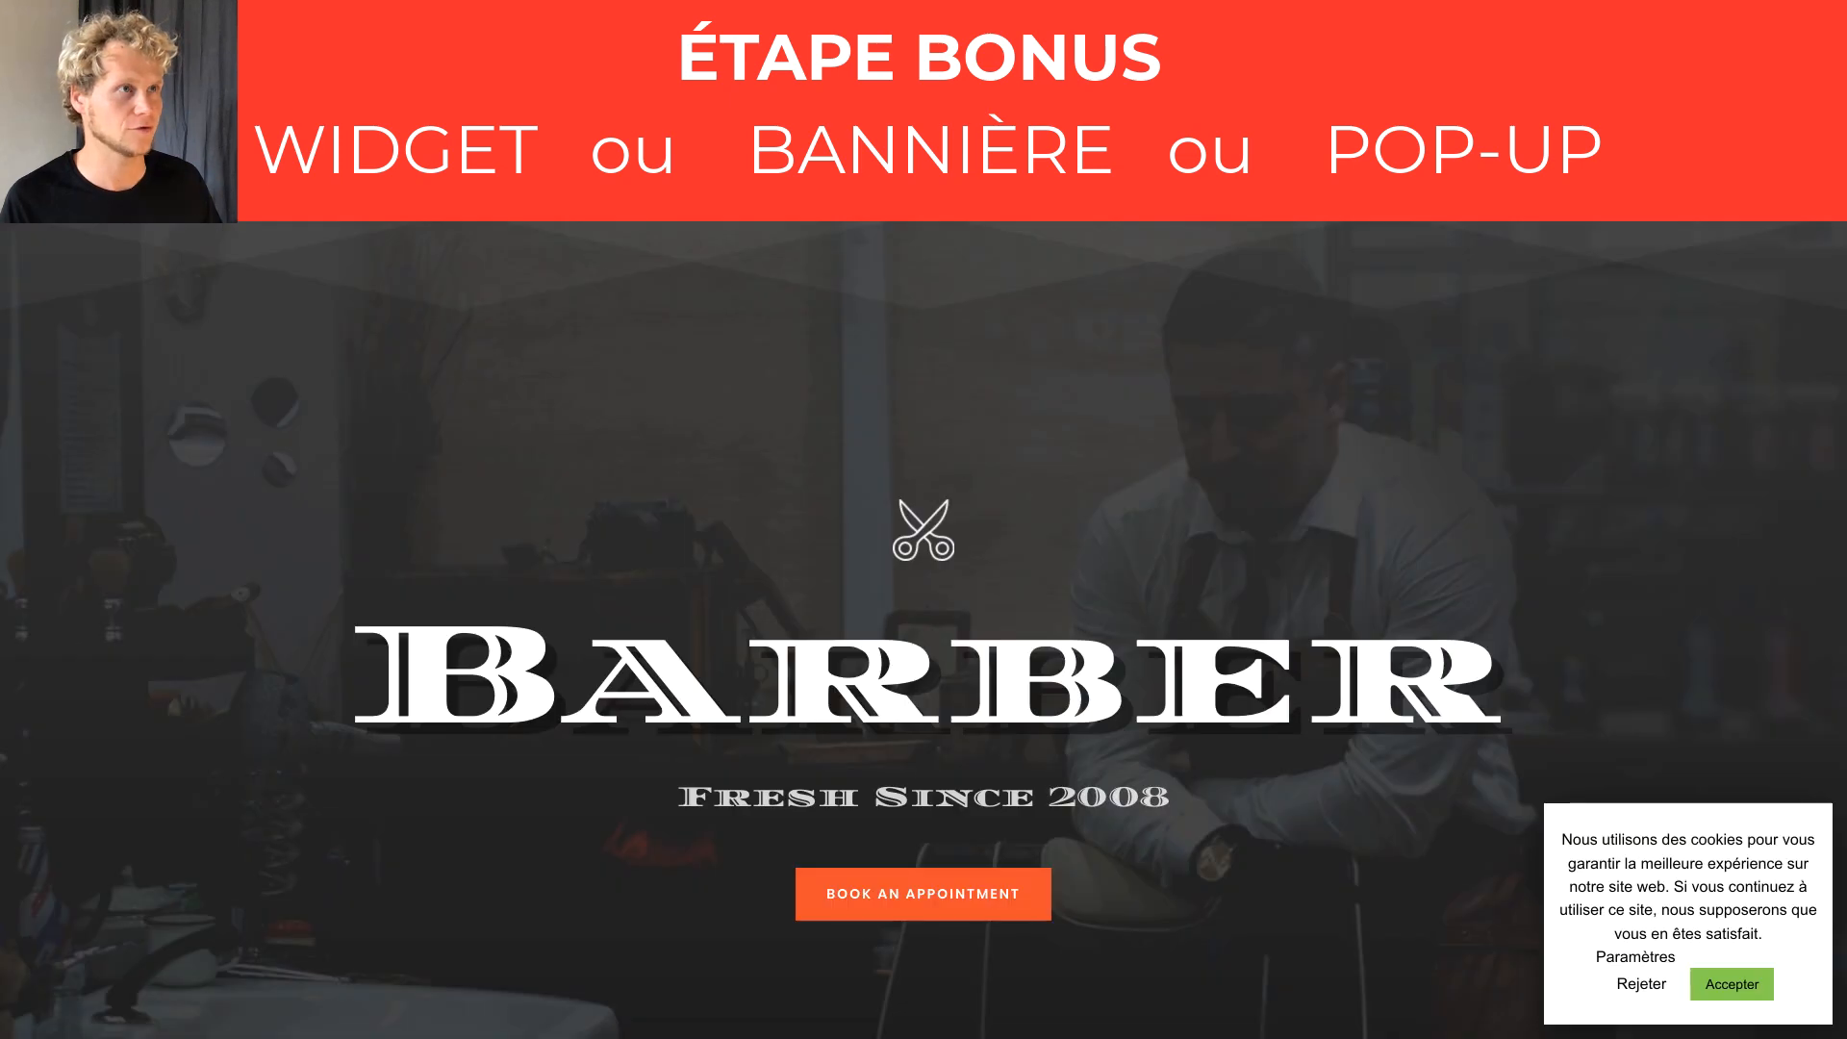
pyautogui.press('super+r')
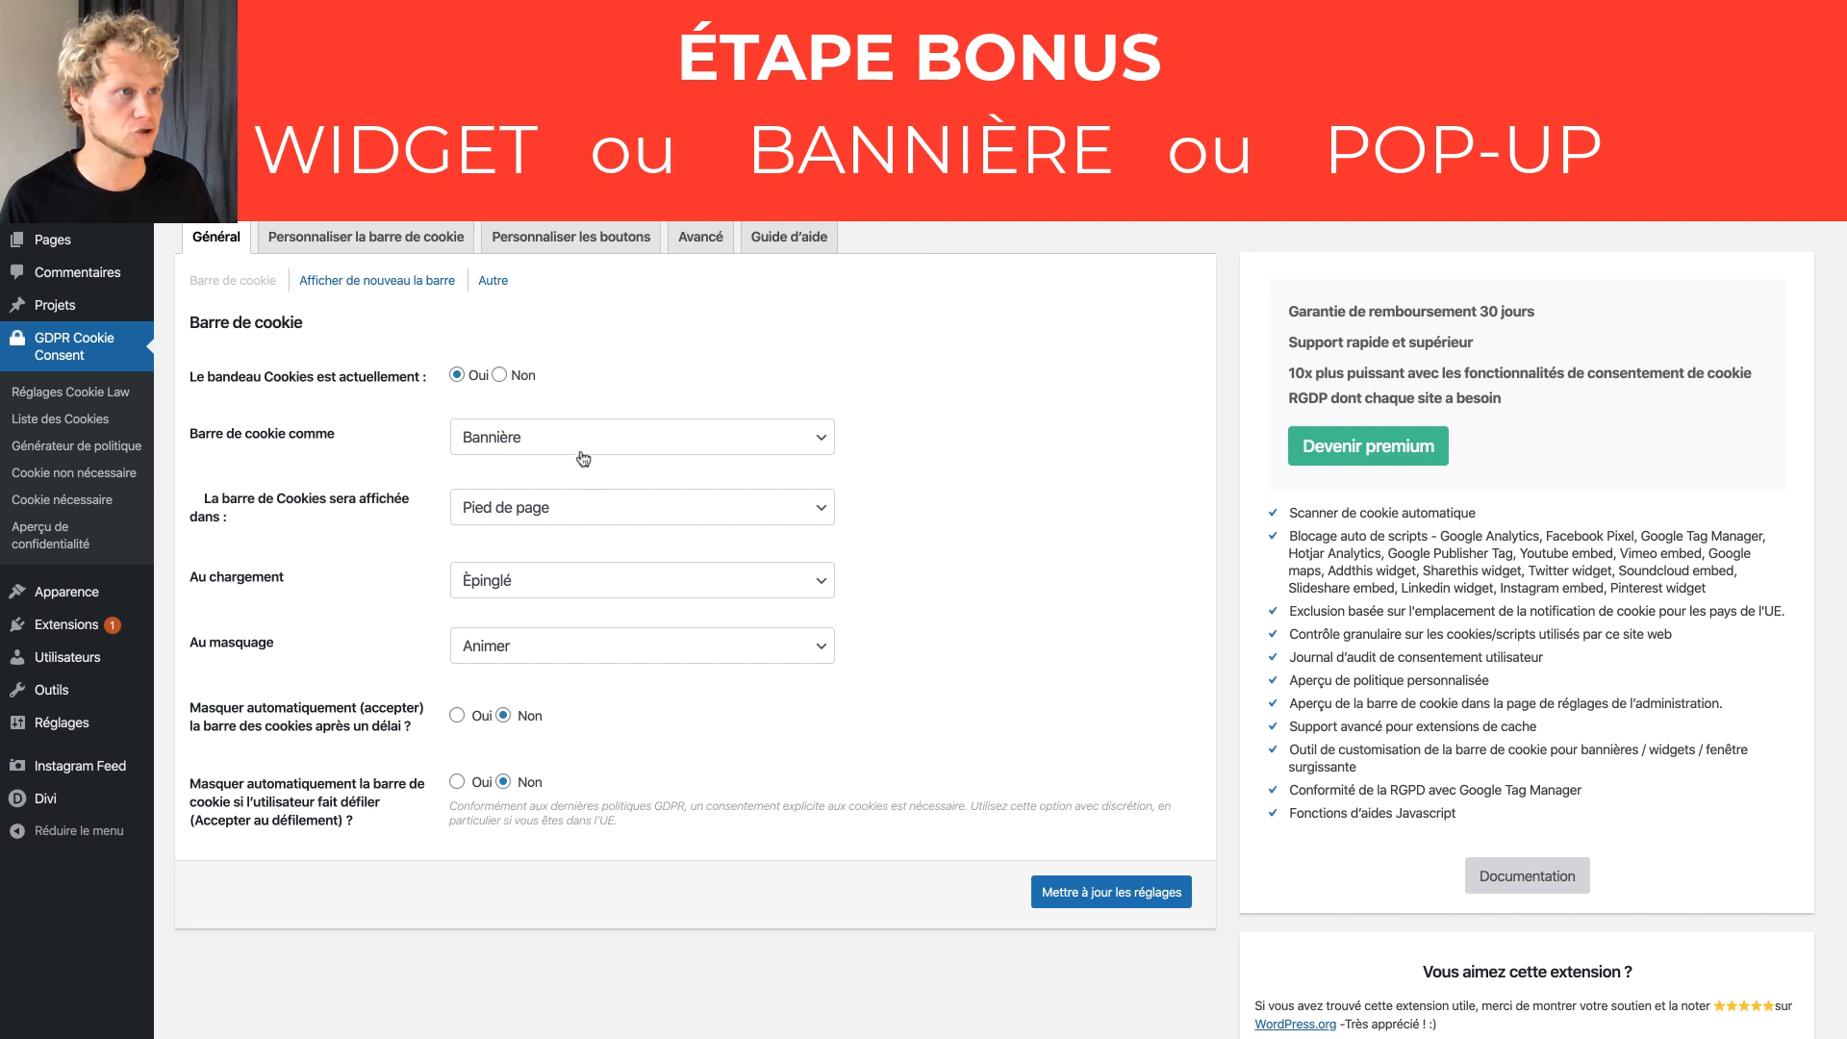
# Display the cookie bar as Fenêtre surgissante, save the settings, reload the live home page and accept the cookies there.
pyautogui.click(575, 447)
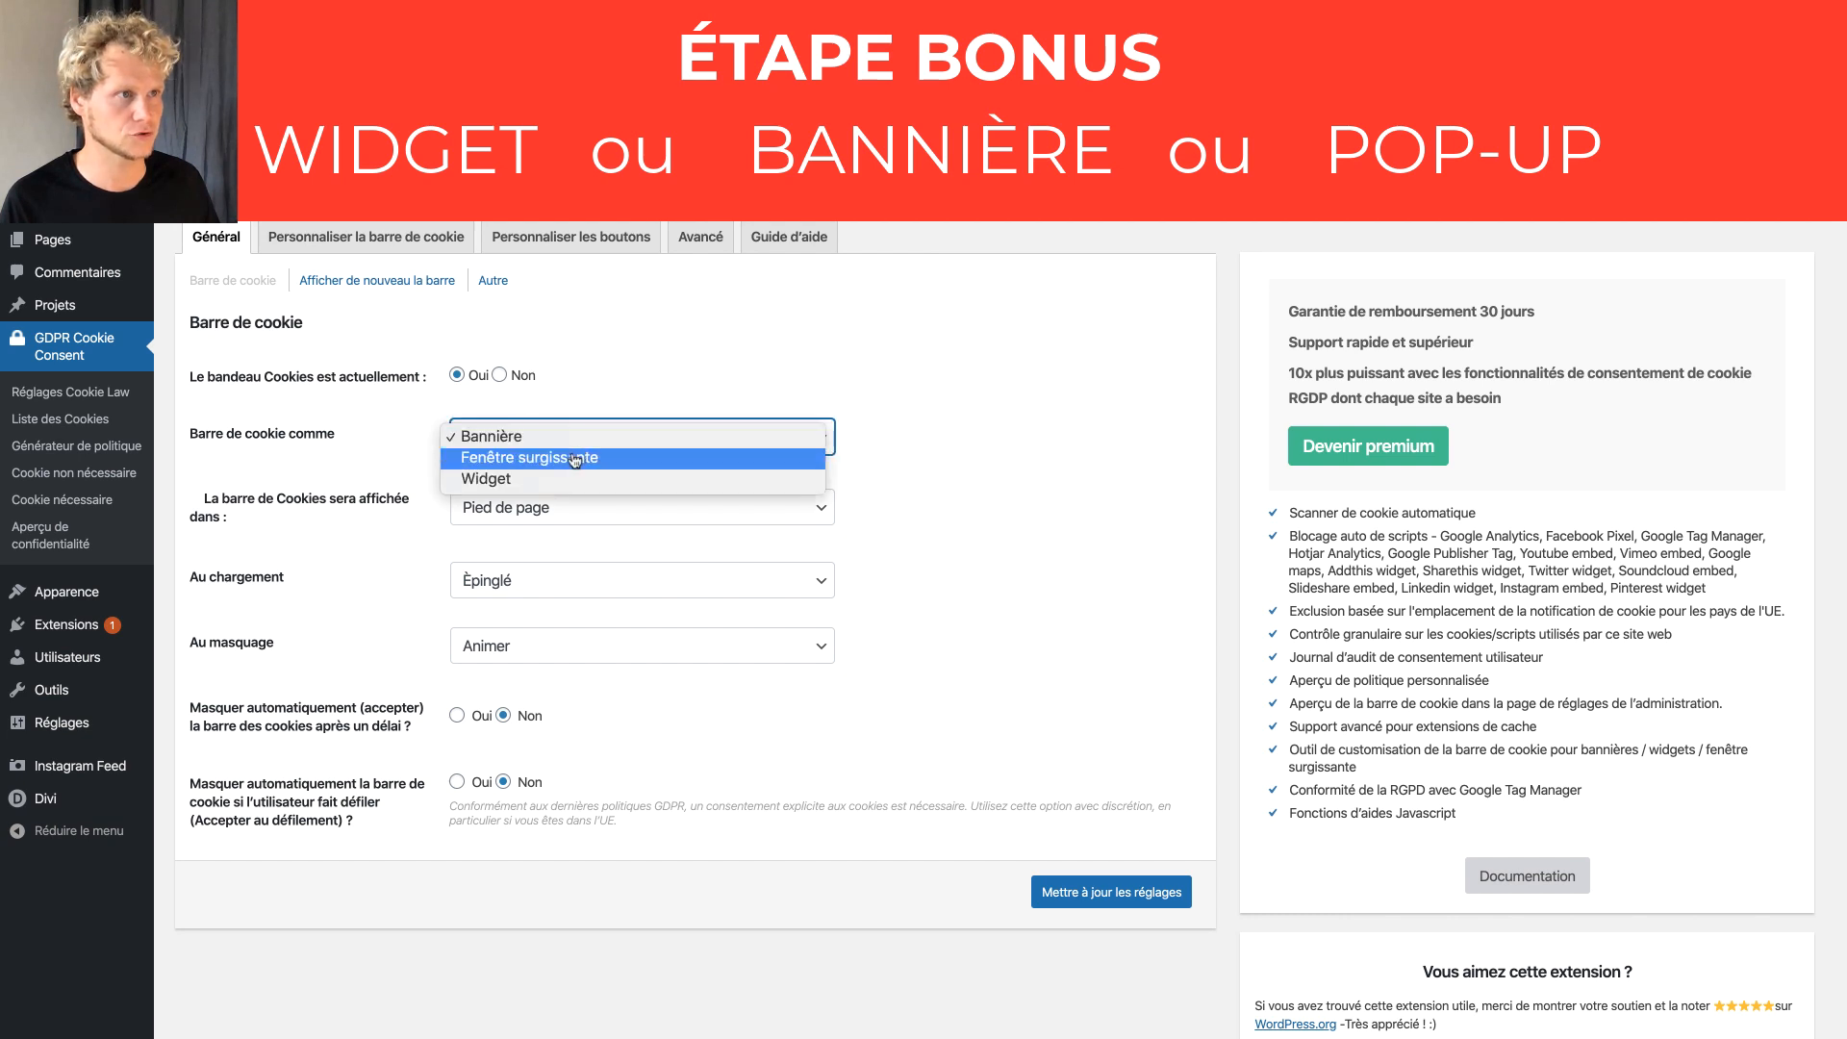
pyautogui.click(575, 458)
pyautogui.click(1112, 878)
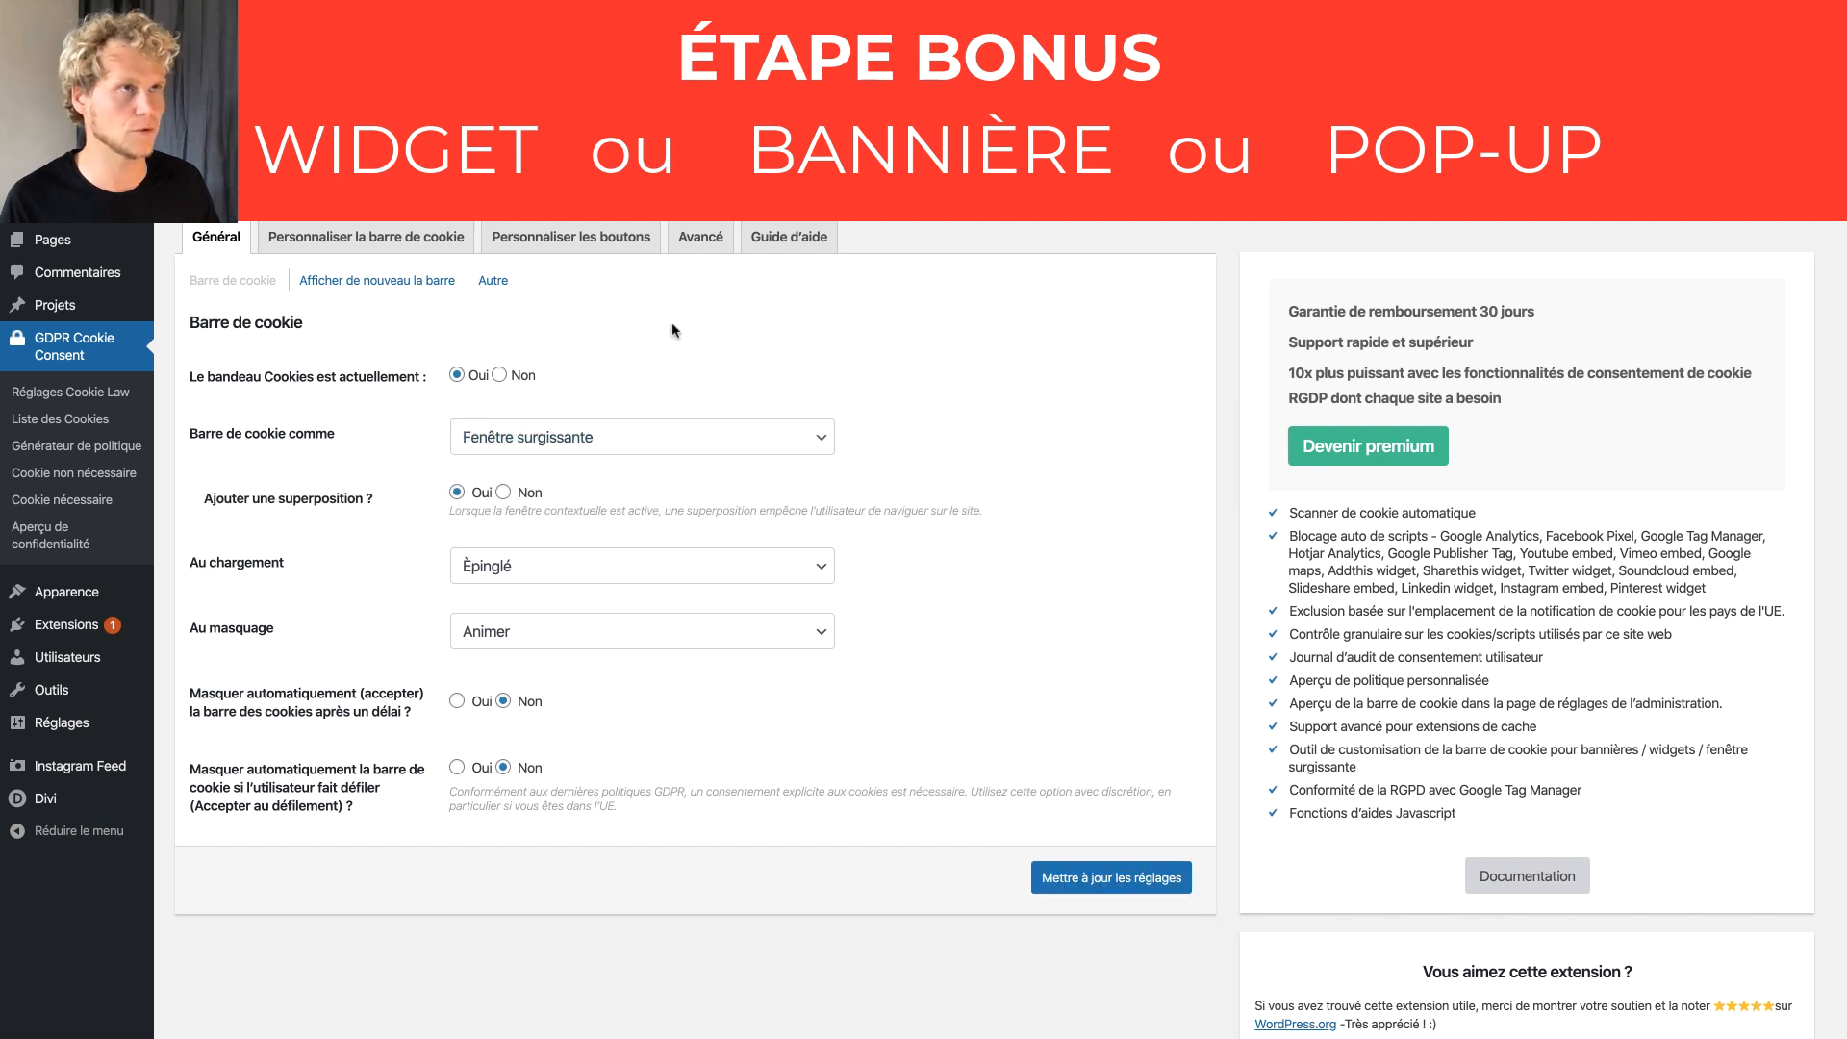
pyautogui.click(578, 21)
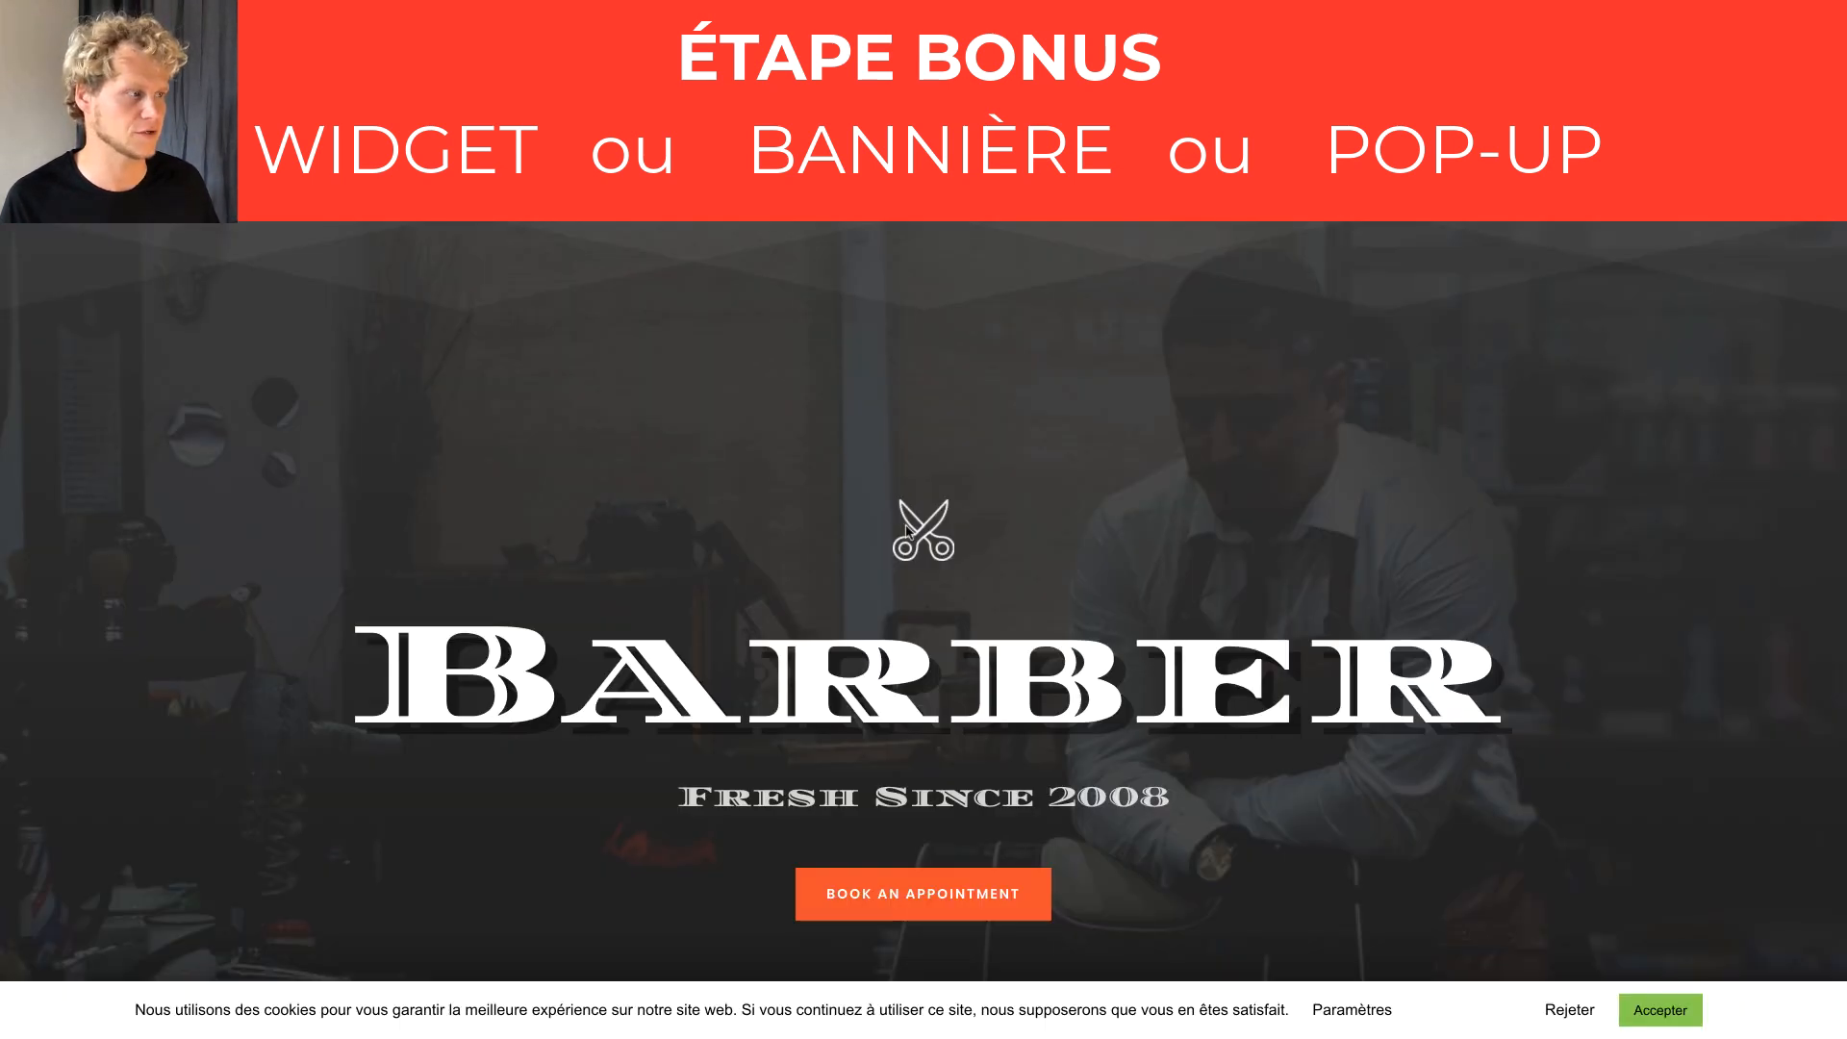
pyautogui.press('super+r')
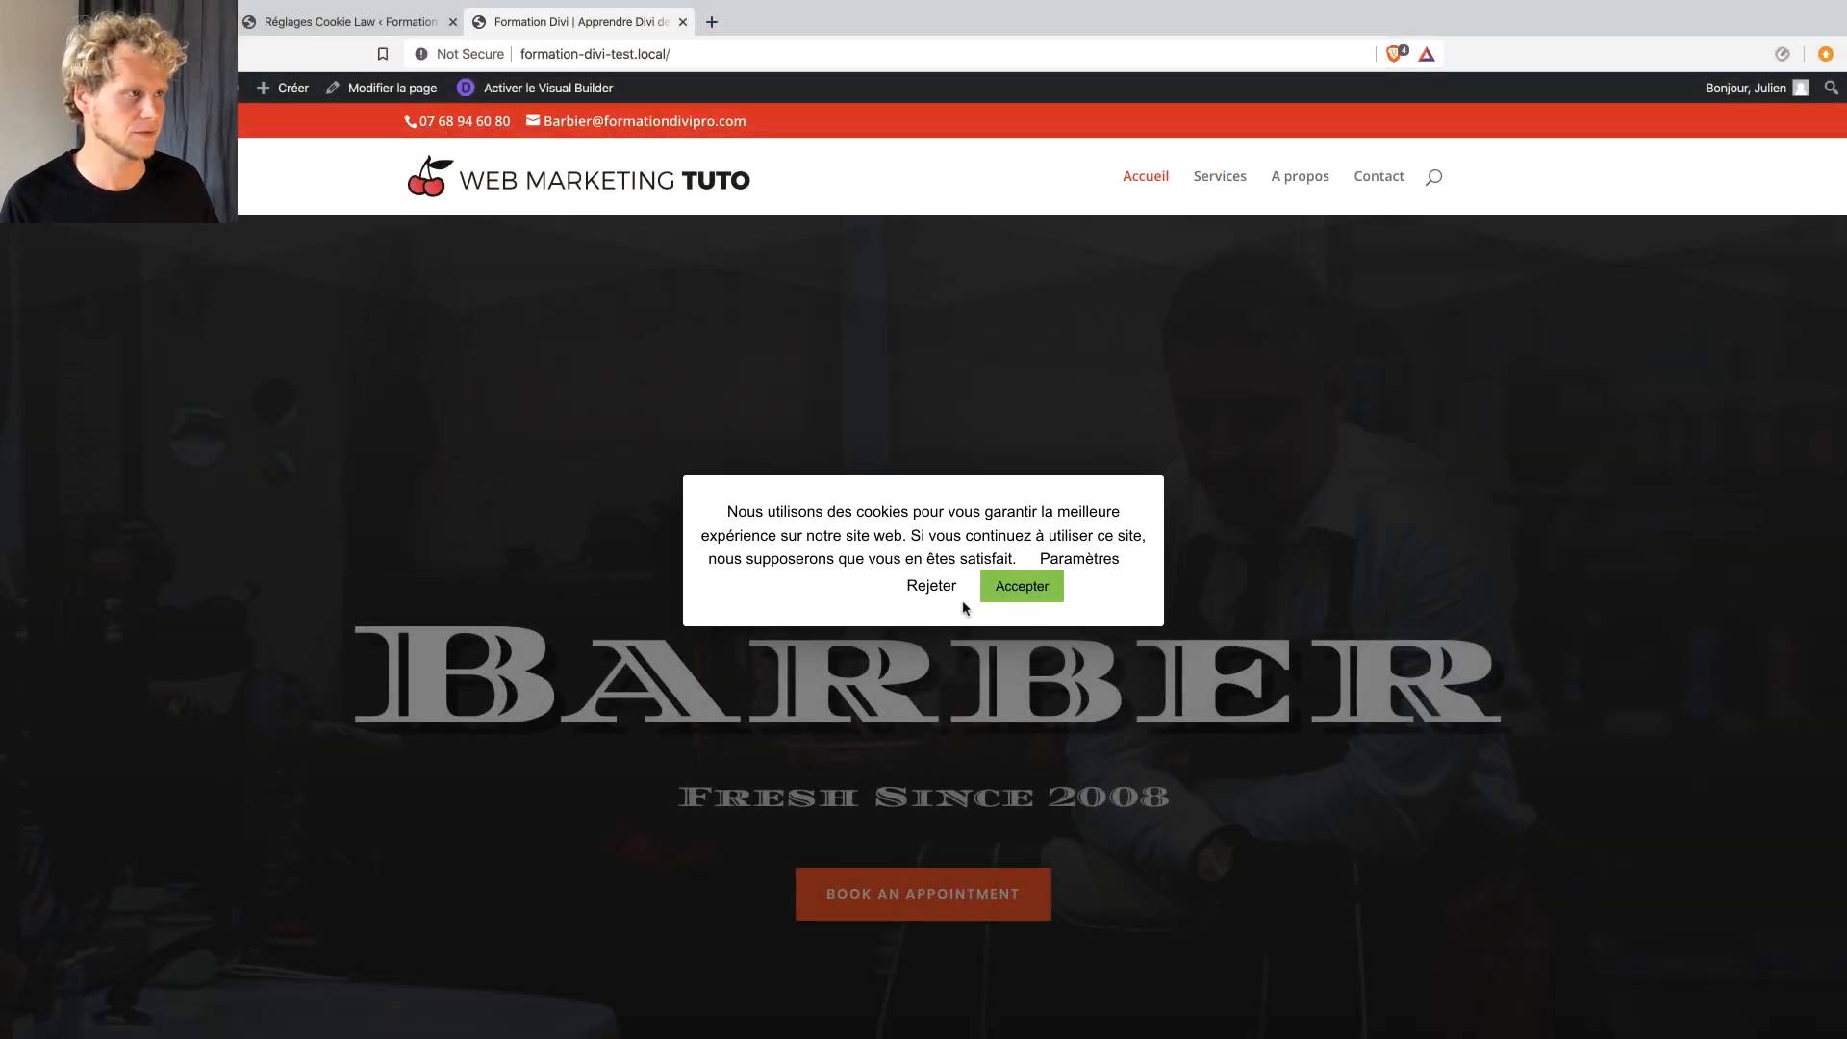
pyautogui.click(1013, 588)
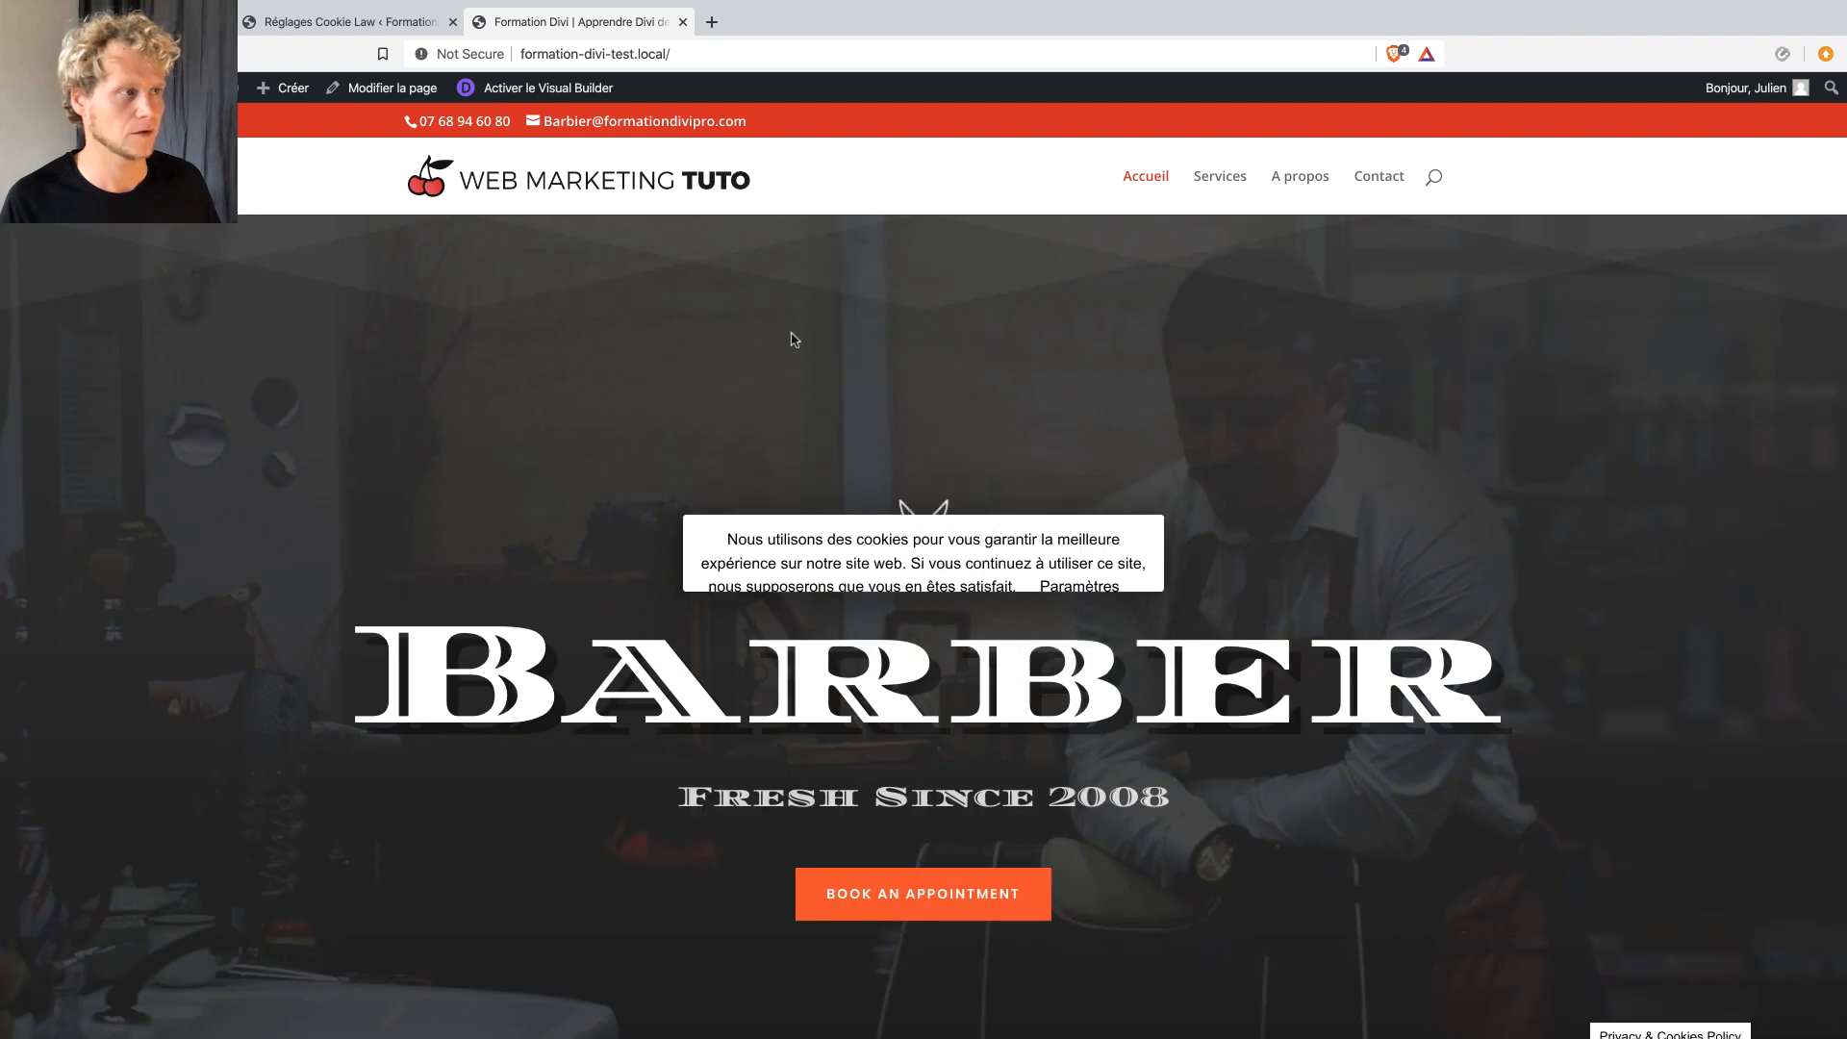
# Display the cookie bar as a Widget with its position set to Gauche and save the settings.
pyautogui.click(364, 16)
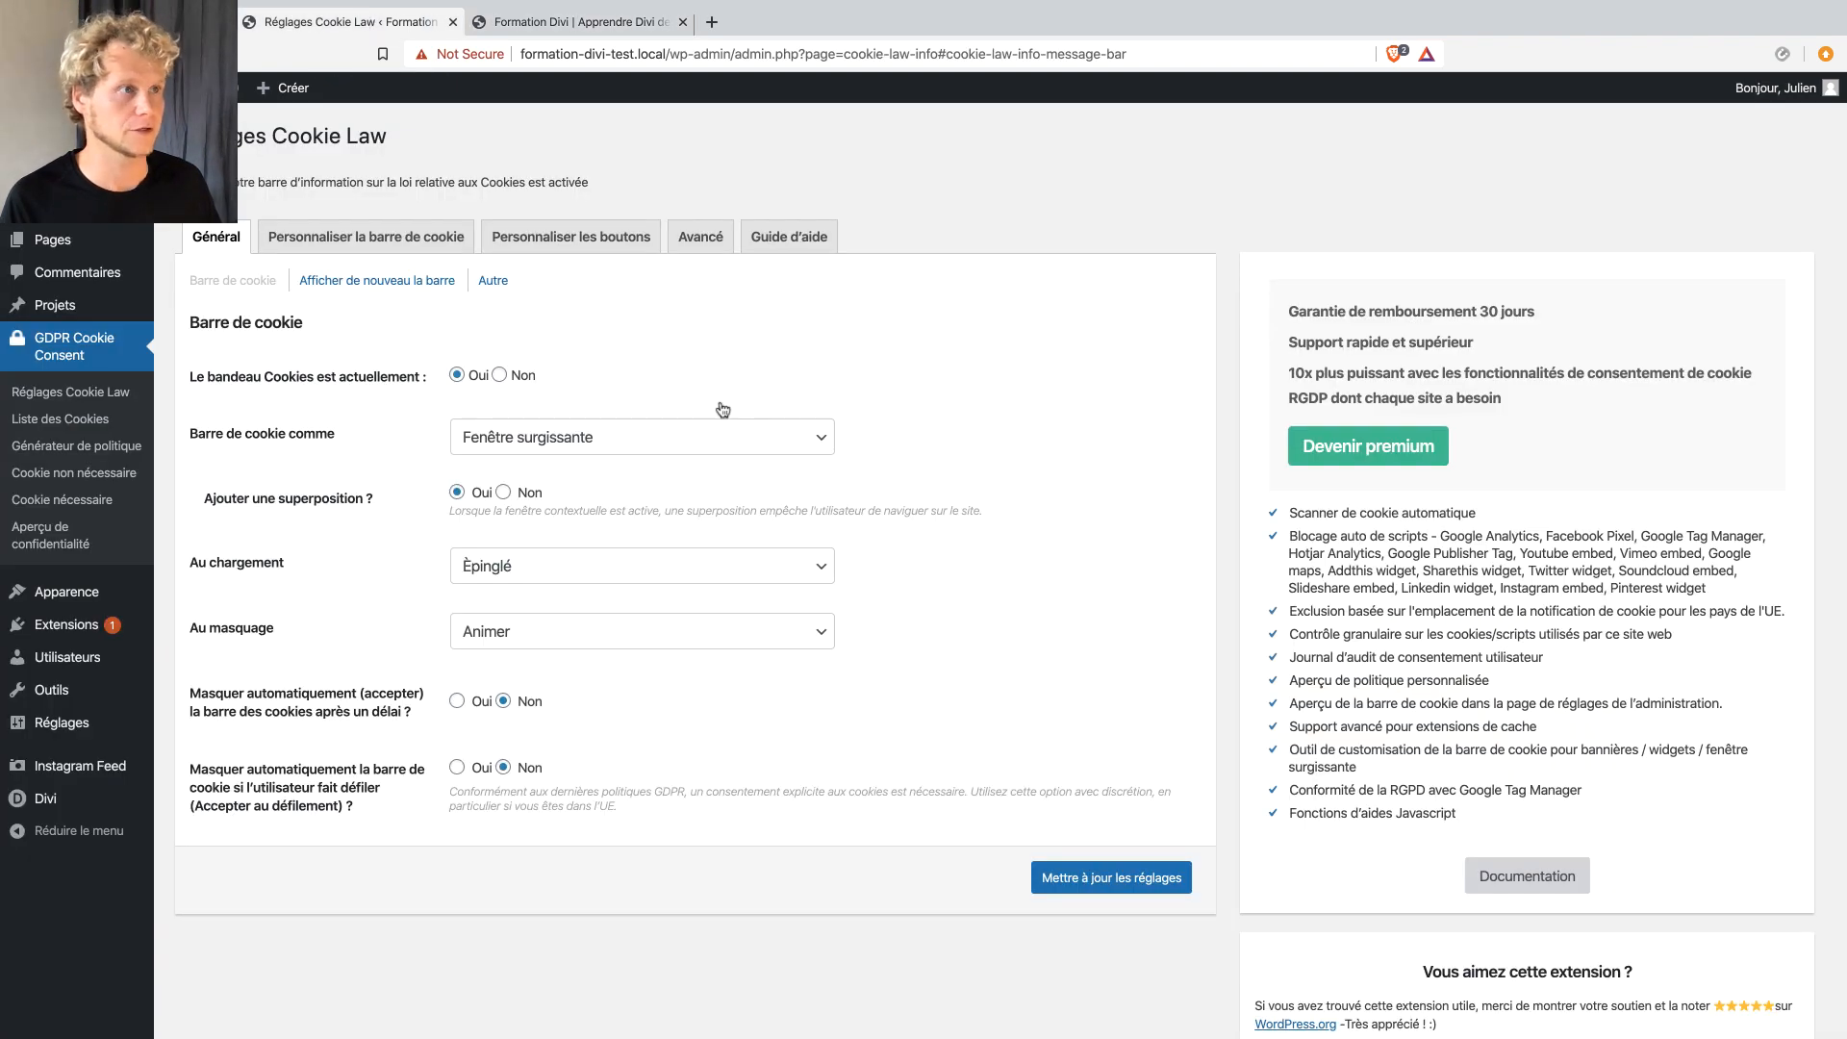
pyautogui.click(662, 448)
pyautogui.click(574, 458)
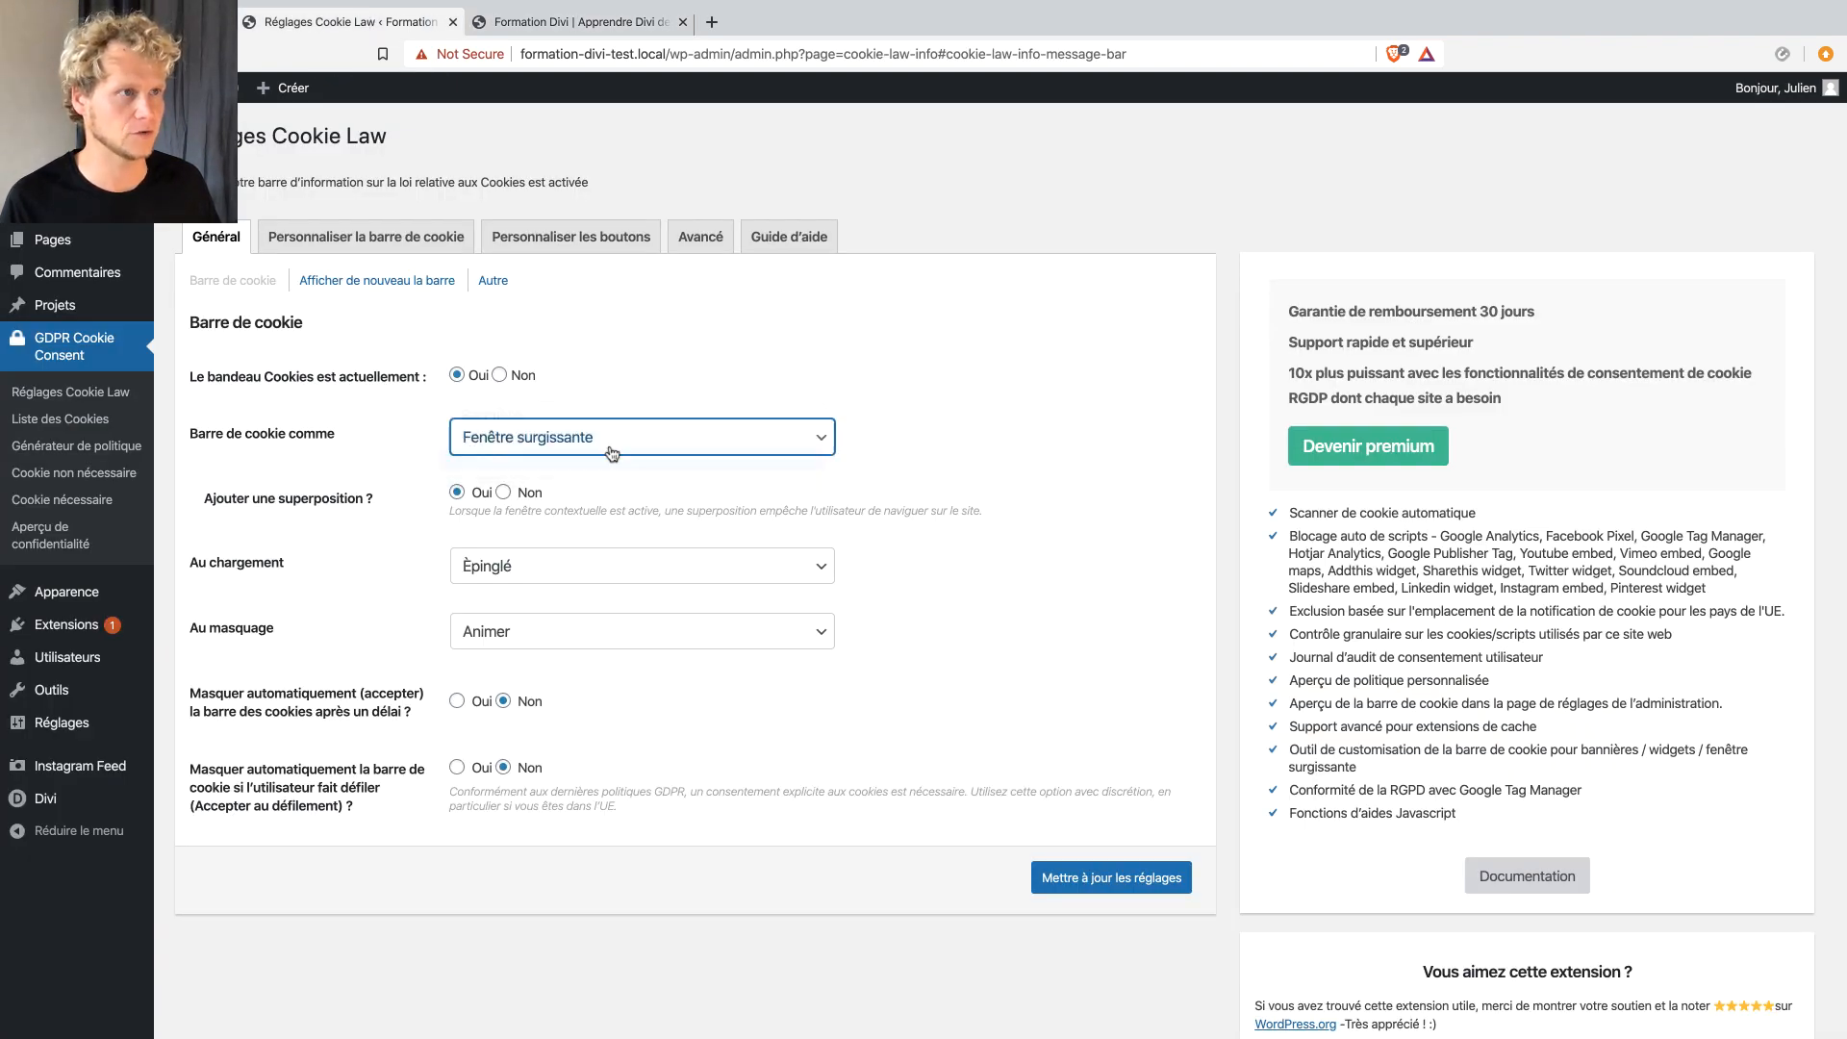
pyautogui.click(571, 449)
pyautogui.click(527, 489)
pyautogui.click(527, 491)
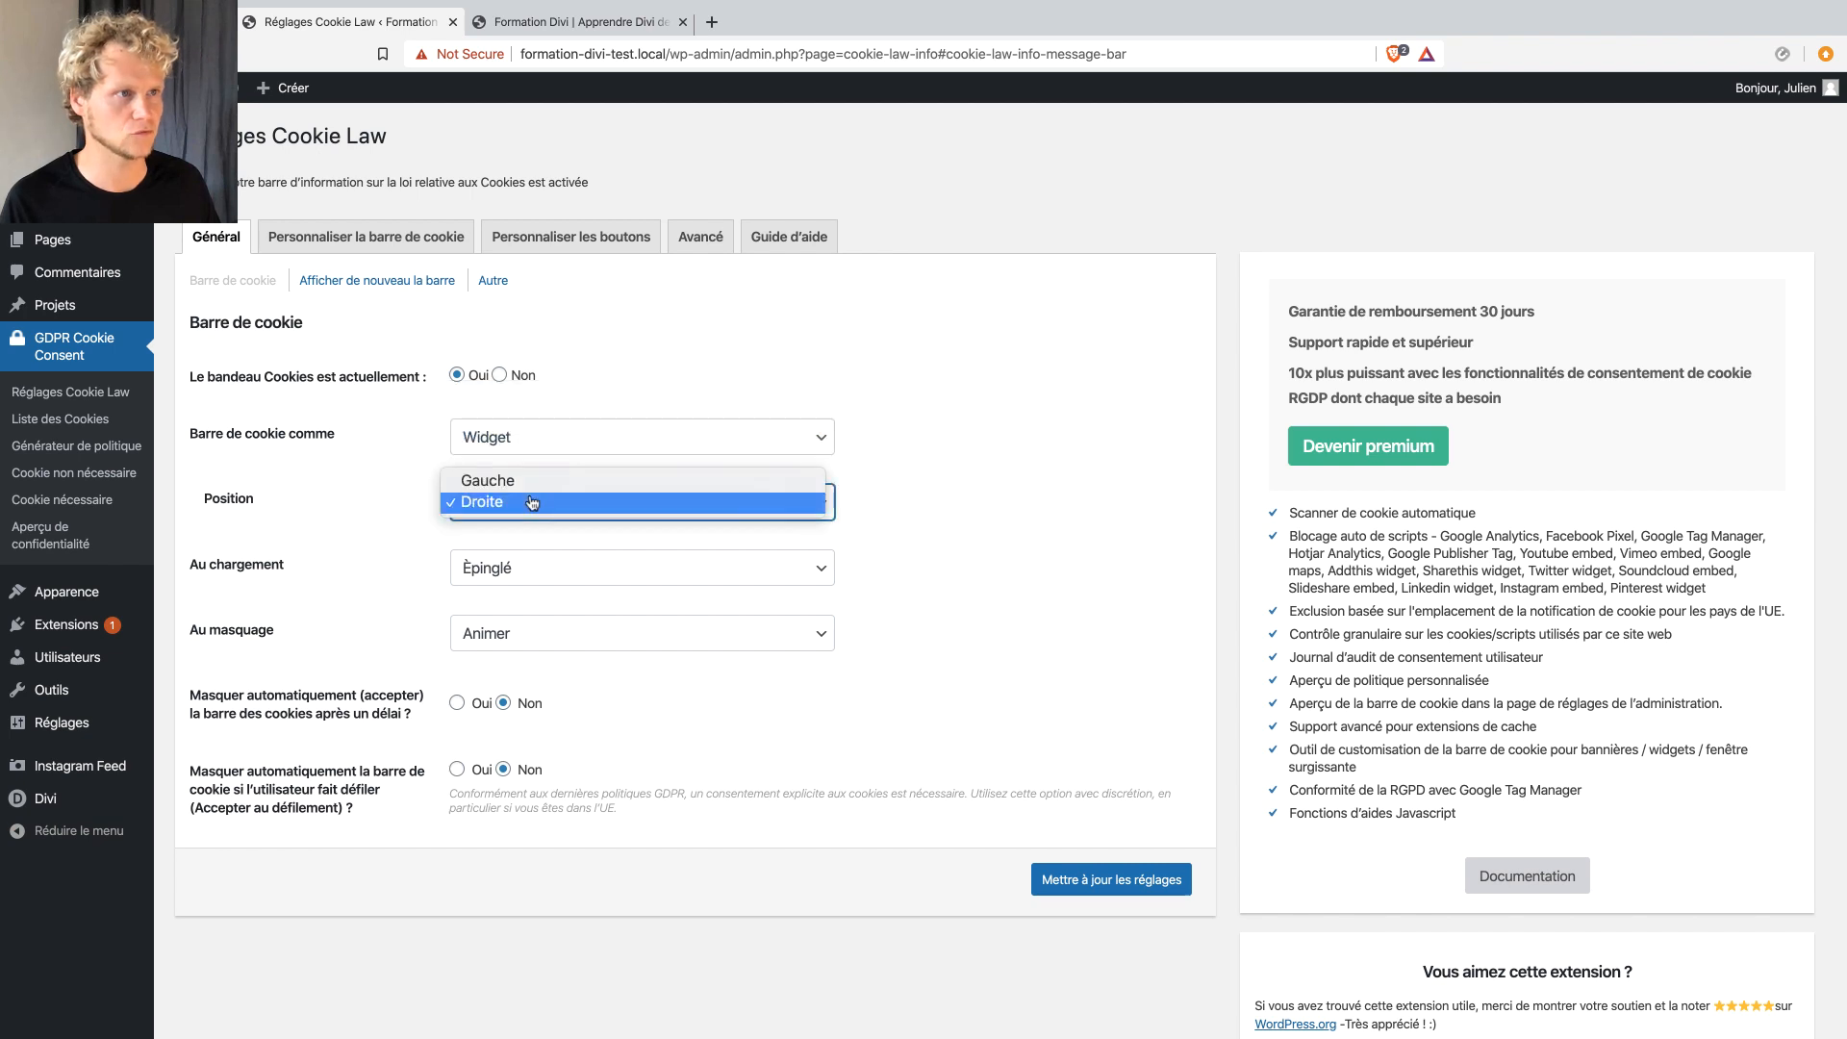
pyautogui.click(527, 484)
pyautogui.click(1117, 880)
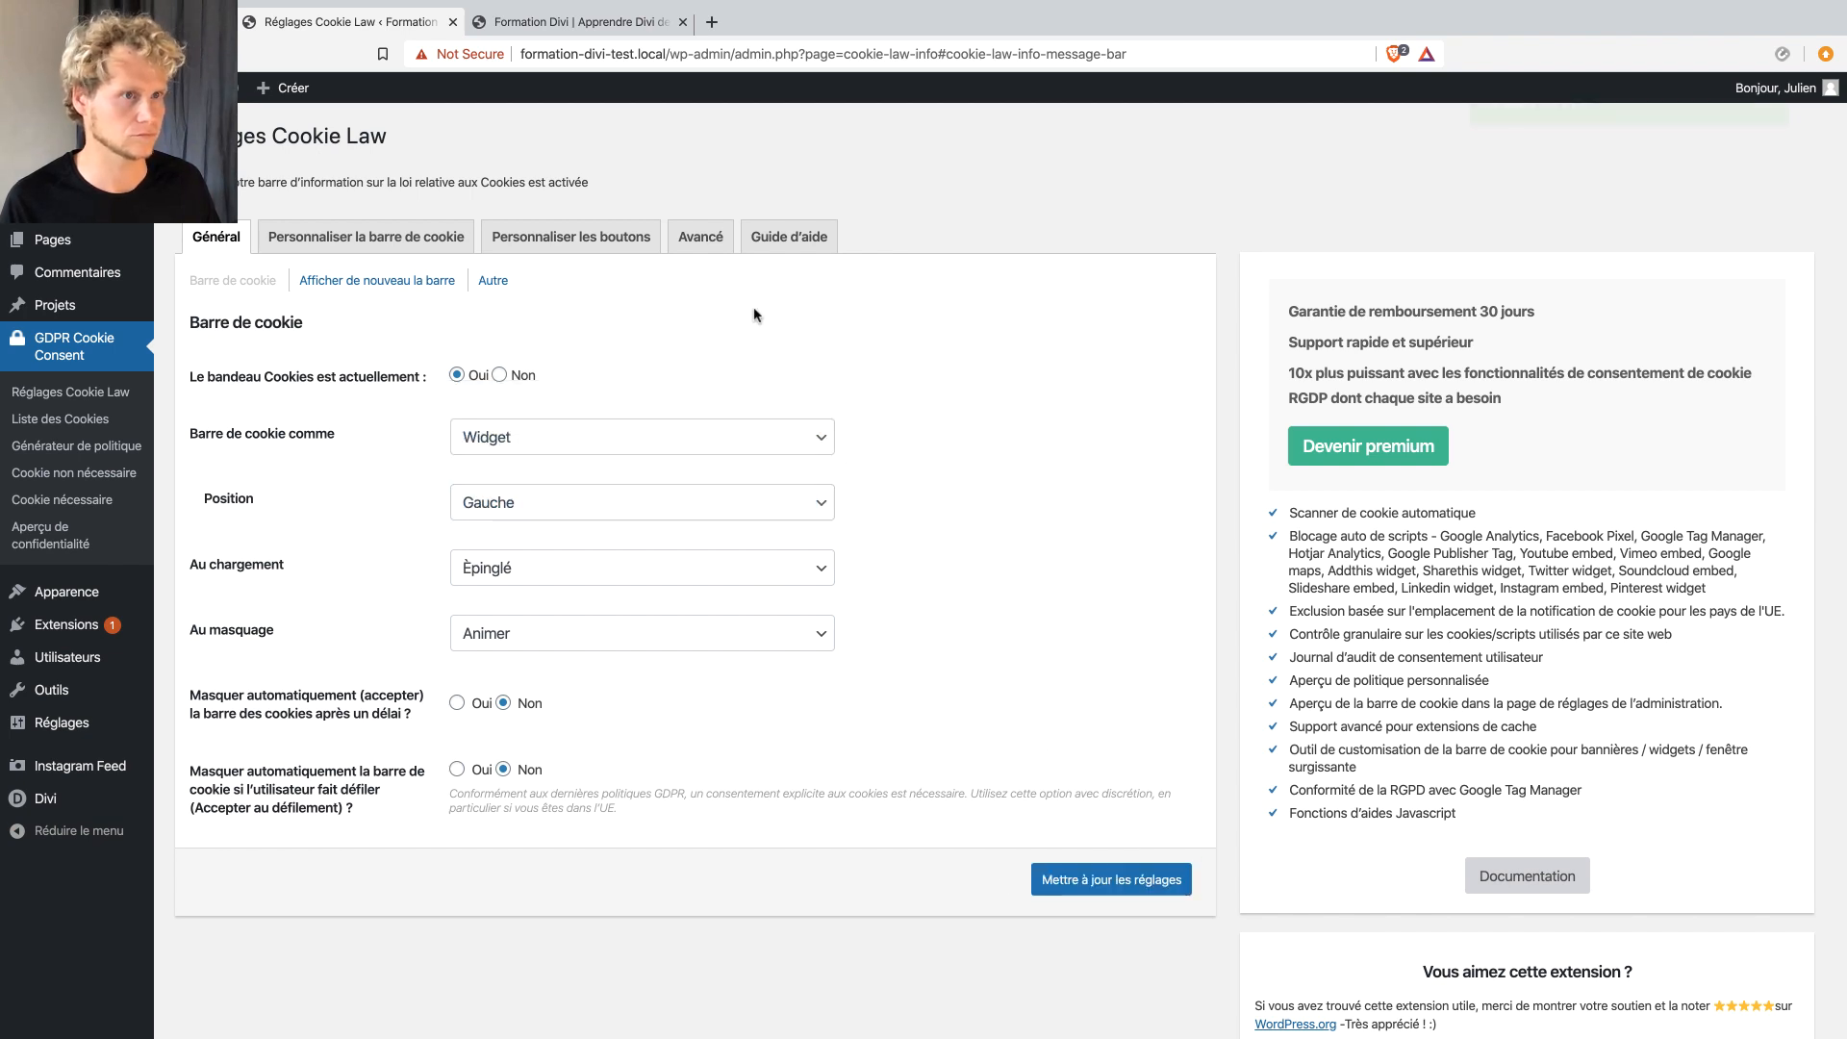
# Check the cookie widget on the live home page, open its Paramètres and close the Privacy Overview.
pyautogui.click(567, 24)
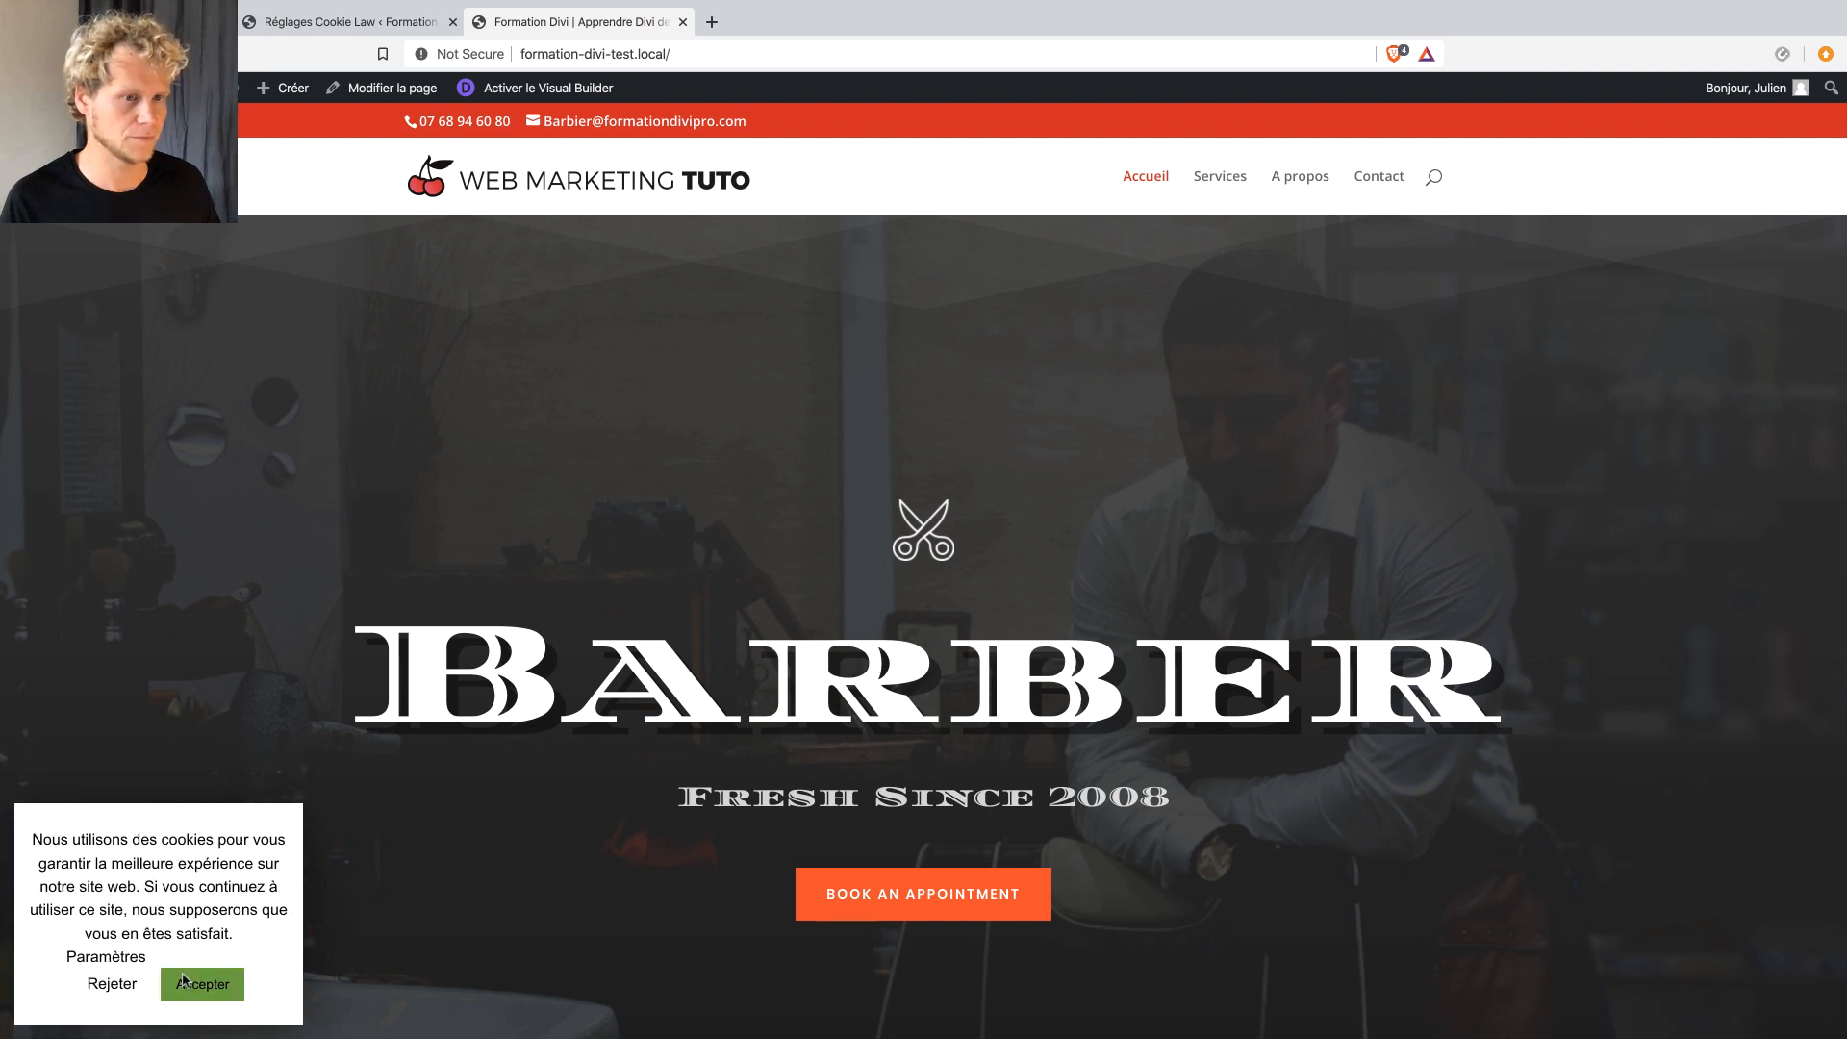
pyautogui.click(128, 966)
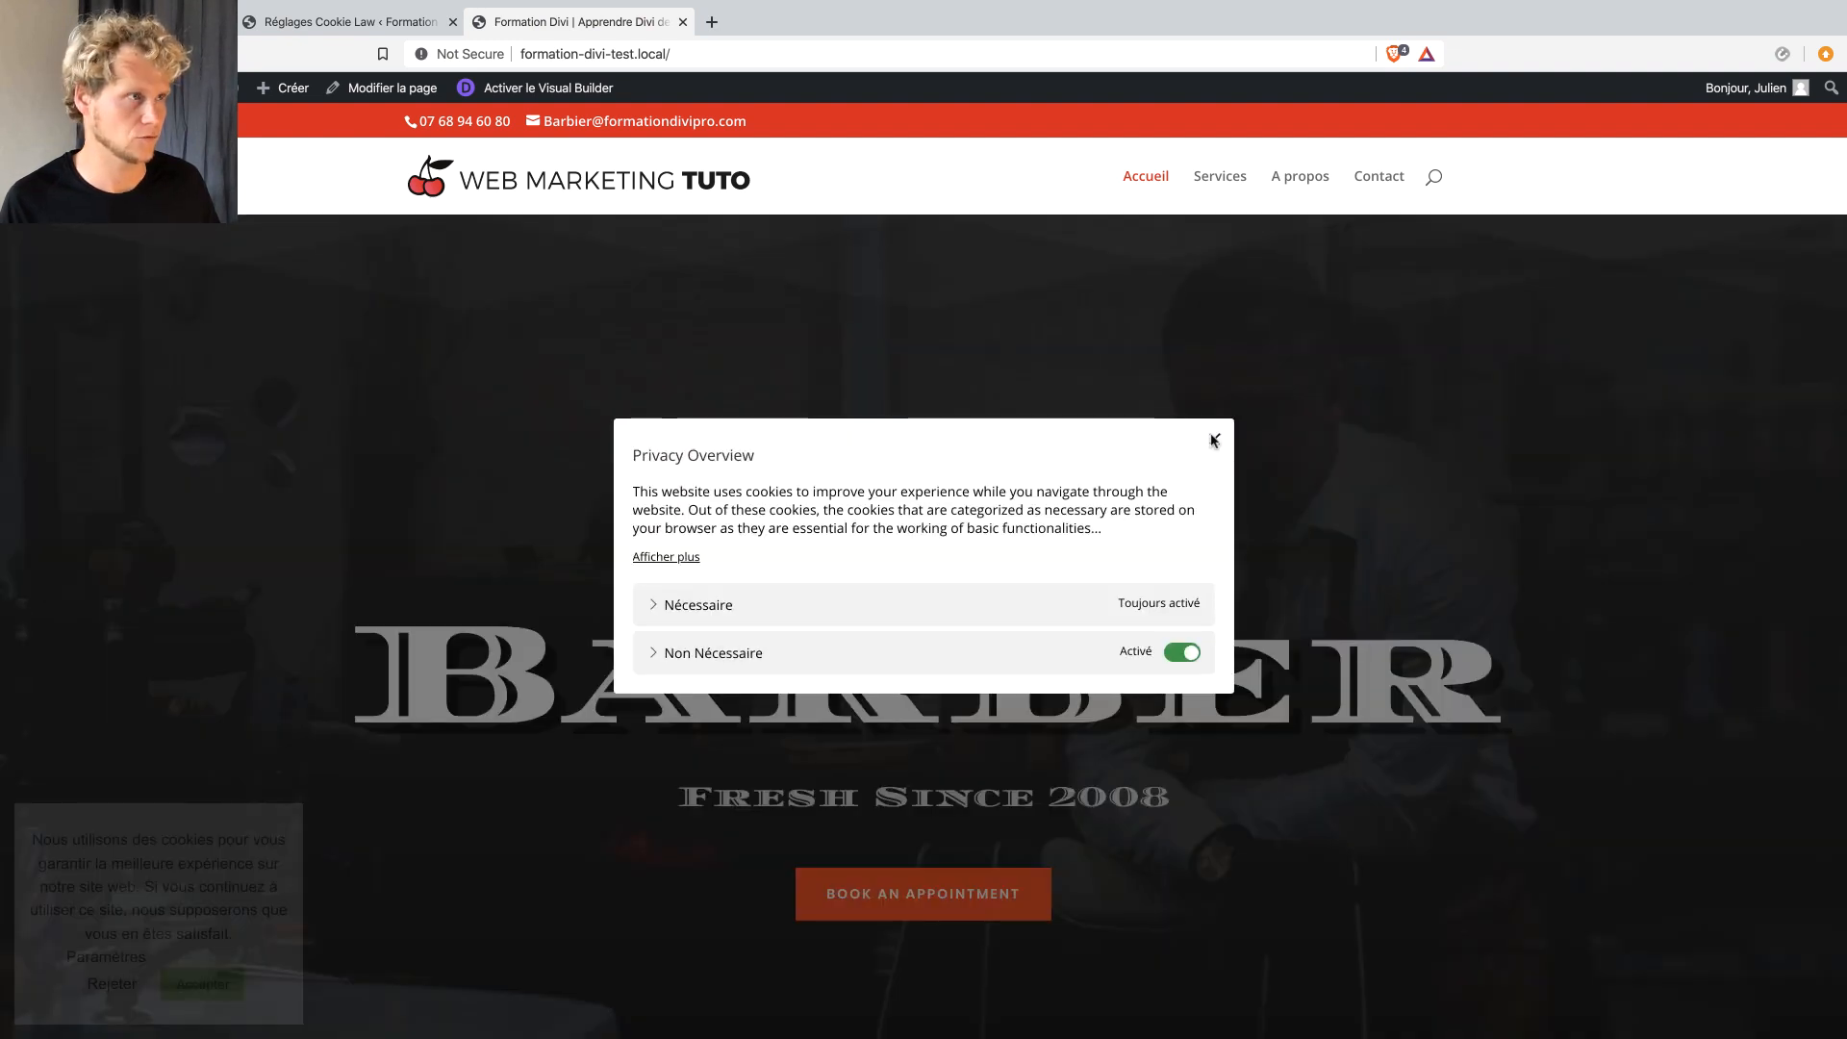
pyautogui.click(432, 824)
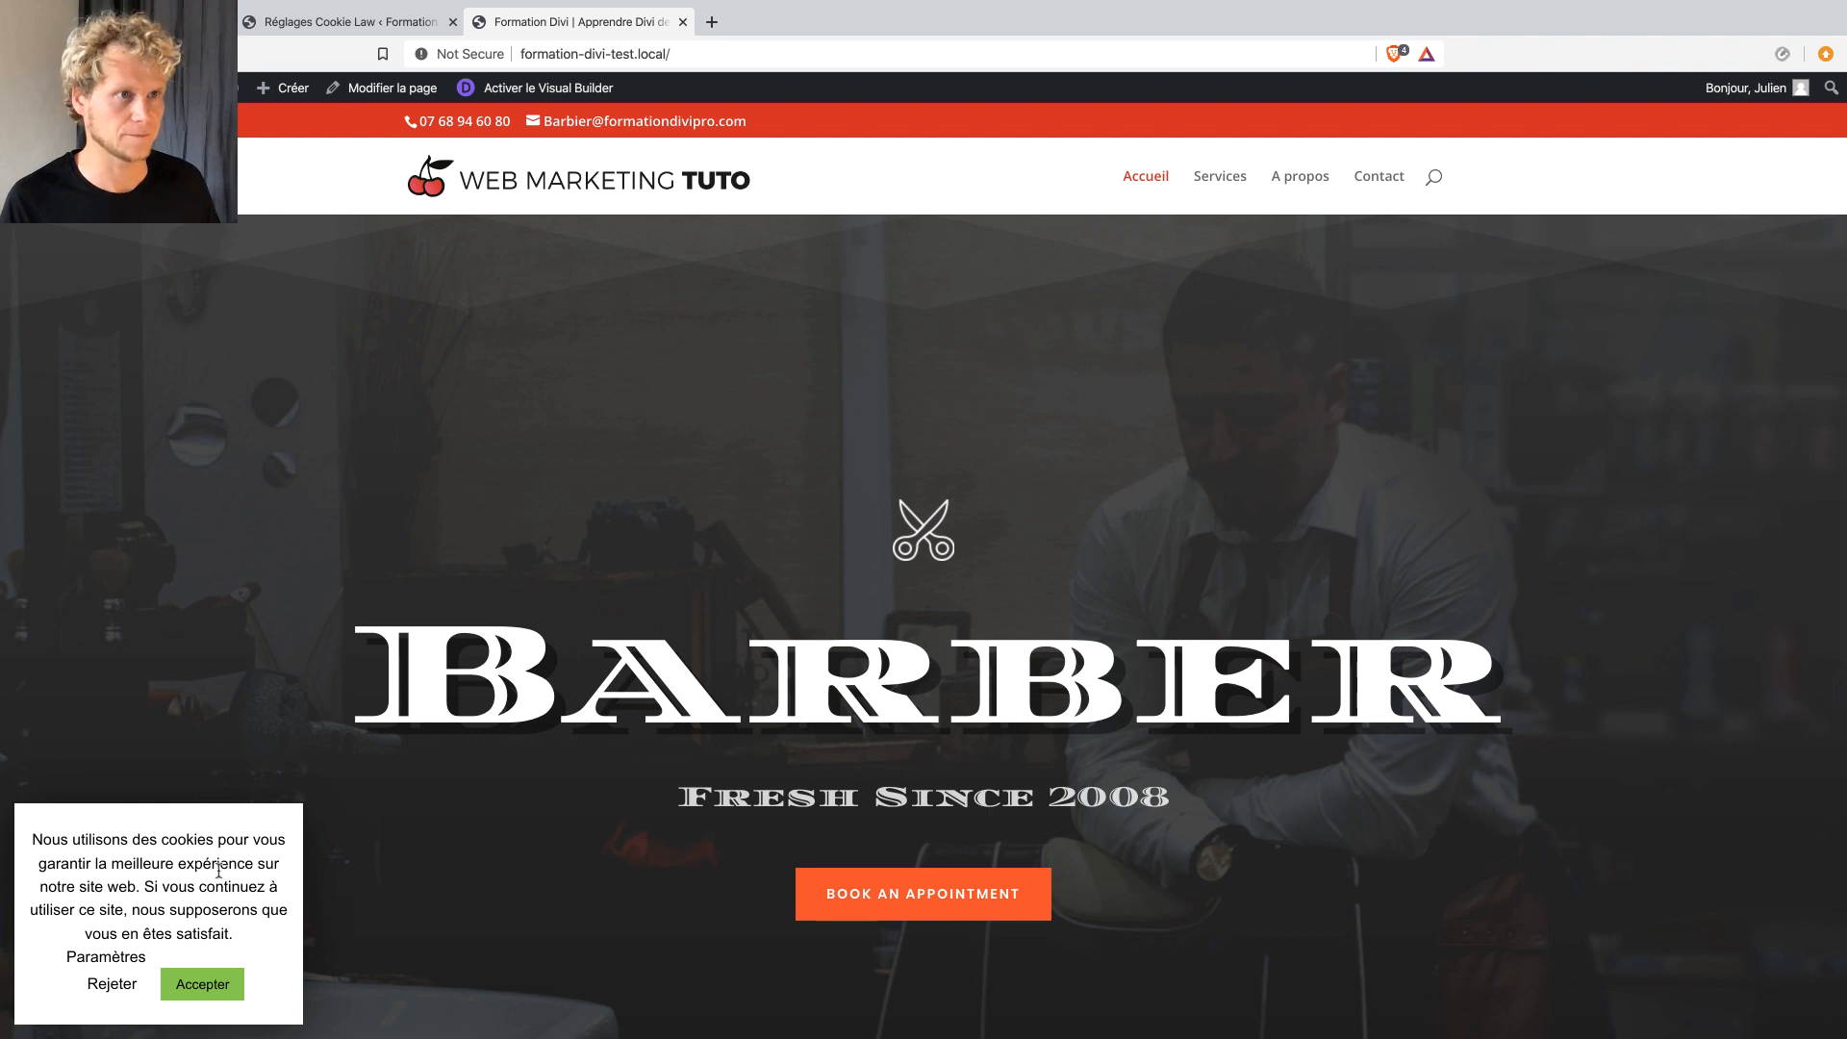